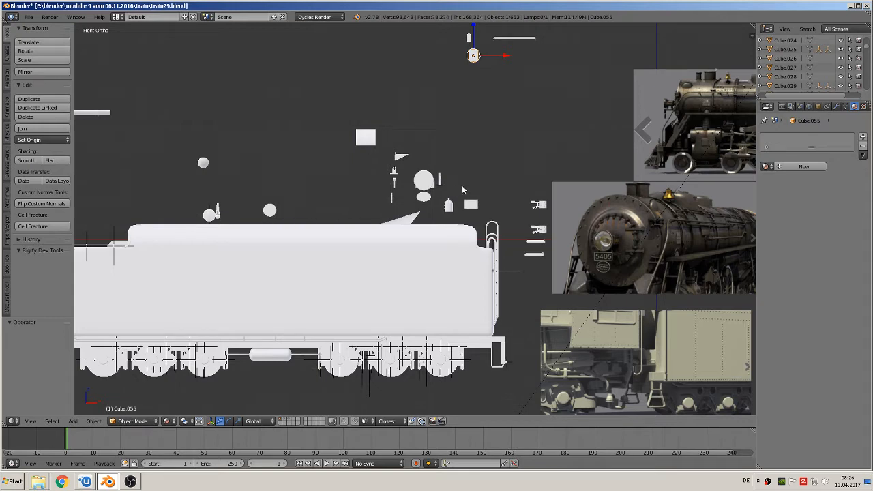
# Step: Select the upper door front holder beside the reference images and move it to the locomotive's front end
pyautogui.scroll(5, 534, 249)
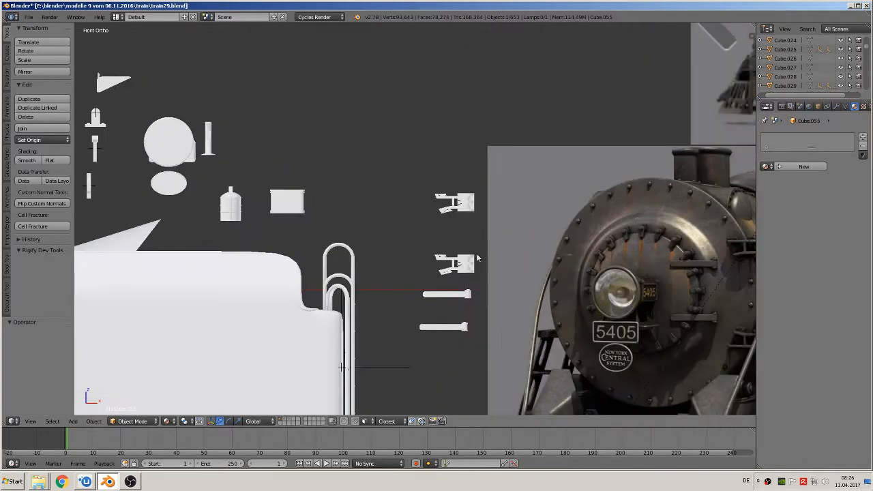
pyautogui.scroll(3, 441, 251)
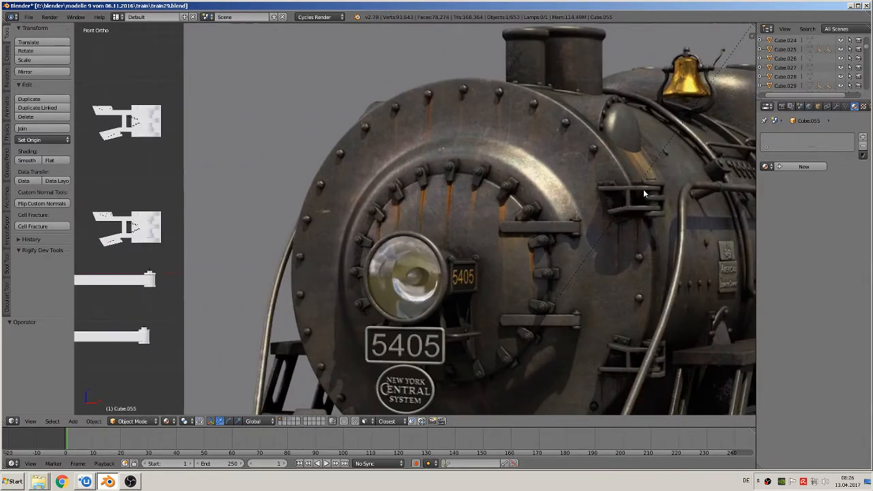
pyautogui.rightClick(127, 139)
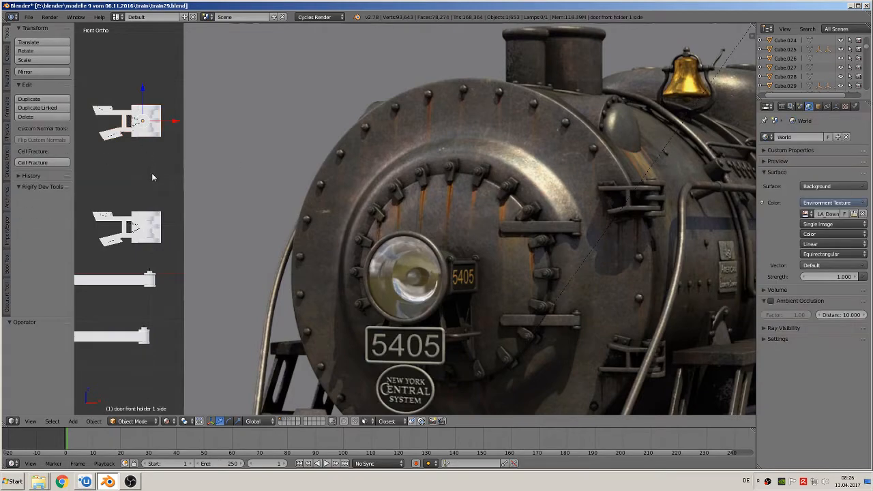
pyautogui.scroll(-8, 162, 152)
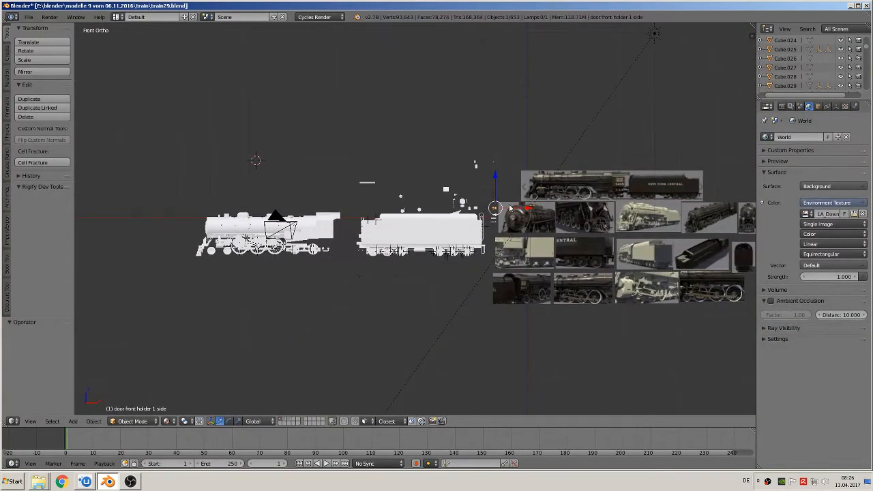
pyautogui.press('g')
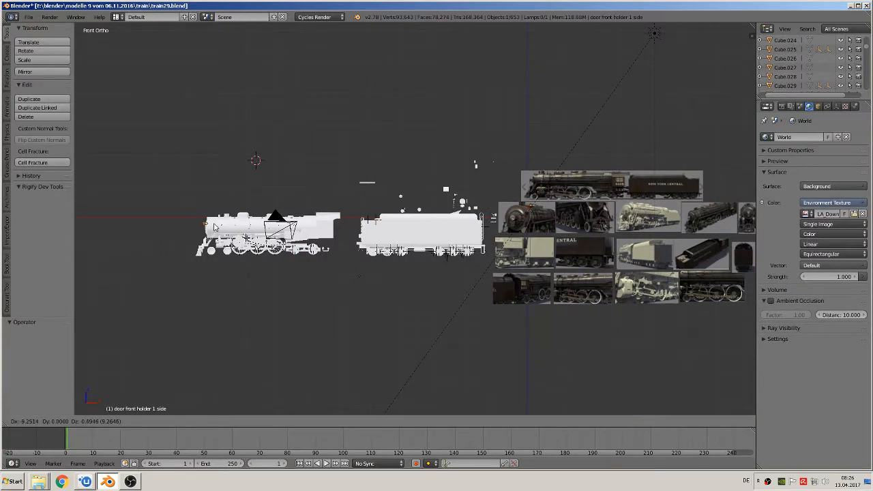
pyautogui.click(213, 226)
pyautogui.press('KP_Decimal')
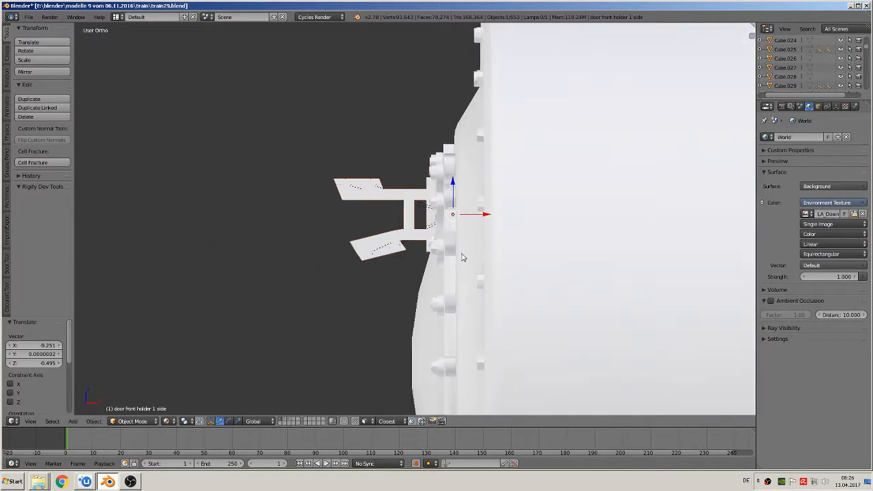
pyautogui.moveTo(461, 257); pyautogui.dragTo(487, 285, button='middle')
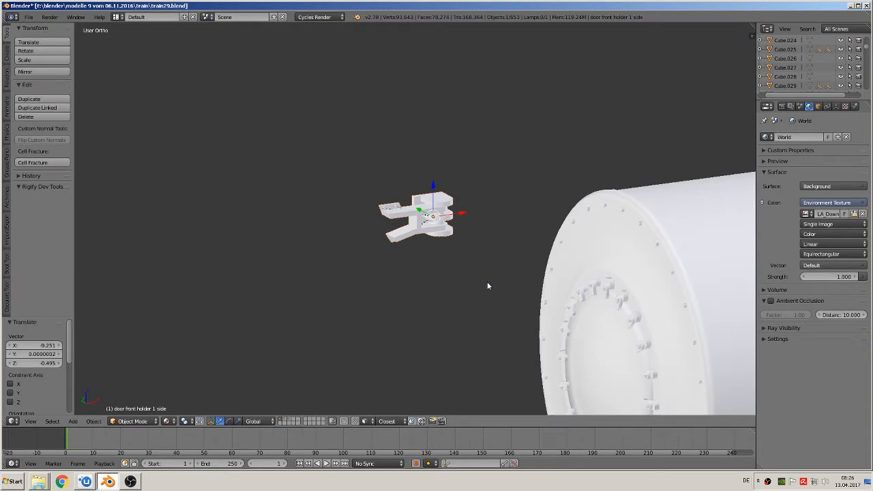
# Step: Start the Screencast Keys display in the 3D view
pyautogui.press('n')
pyautogui.click(713, 332)
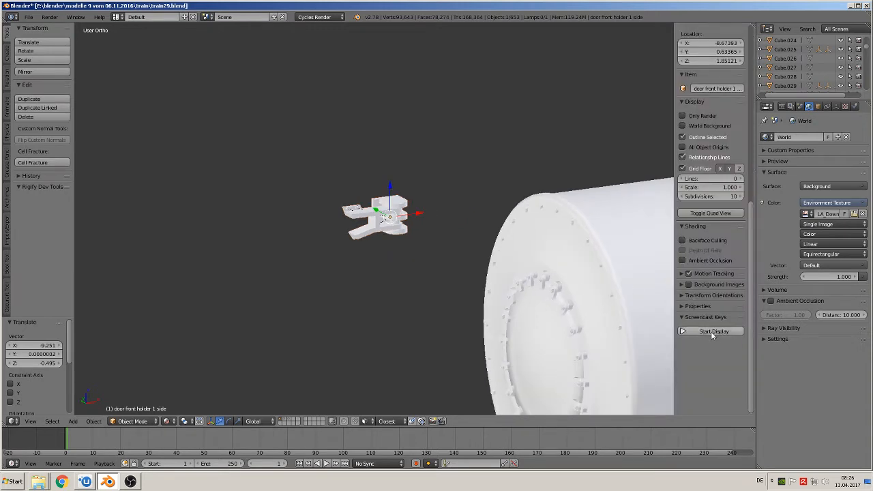
pyautogui.press('n')
# Step: Rotate the door front holder -90° about the global Z axis
pyautogui.moveTo(503, 300); pyautogui.dragTo(419, 245, button='middle')
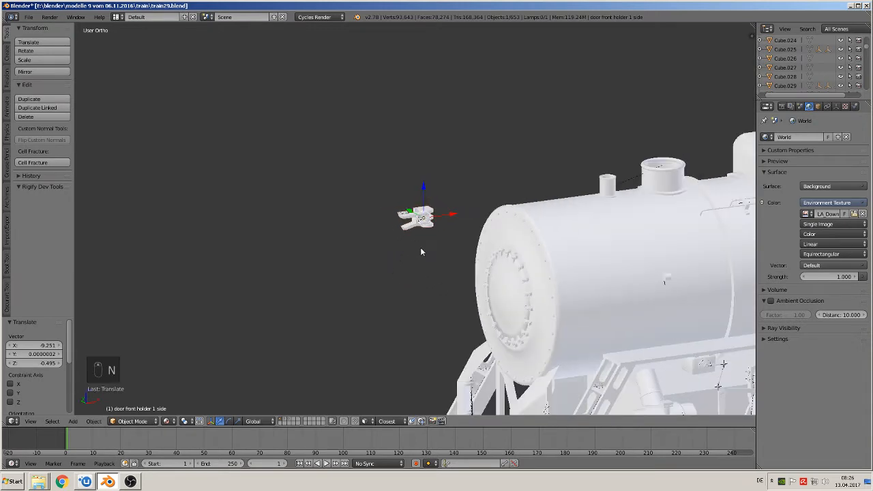
pyautogui.write('rz')
pyautogui.write('-90')
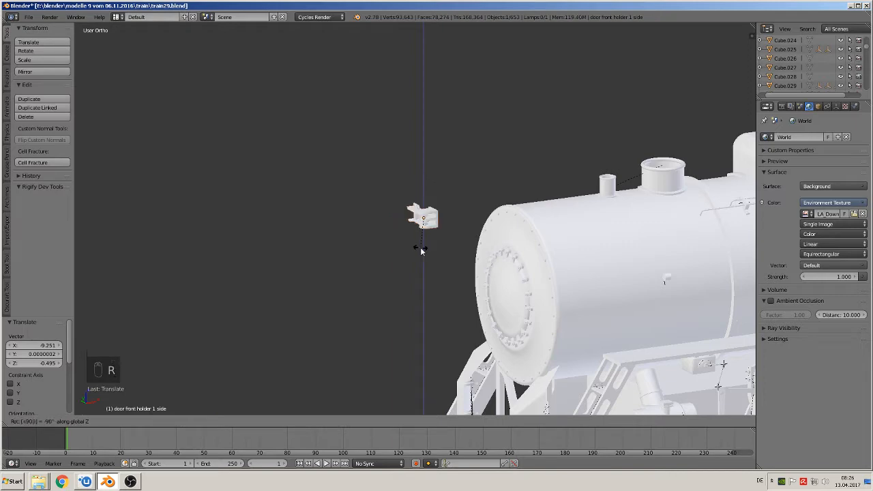
pyautogui.click(421, 251)
# Step: Move the door front holder about -1.039 along Y to the side edge of the boiler front
pyautogui.moveTo(425, 239); pyautogui.dragTo(541, 278, button='middle')
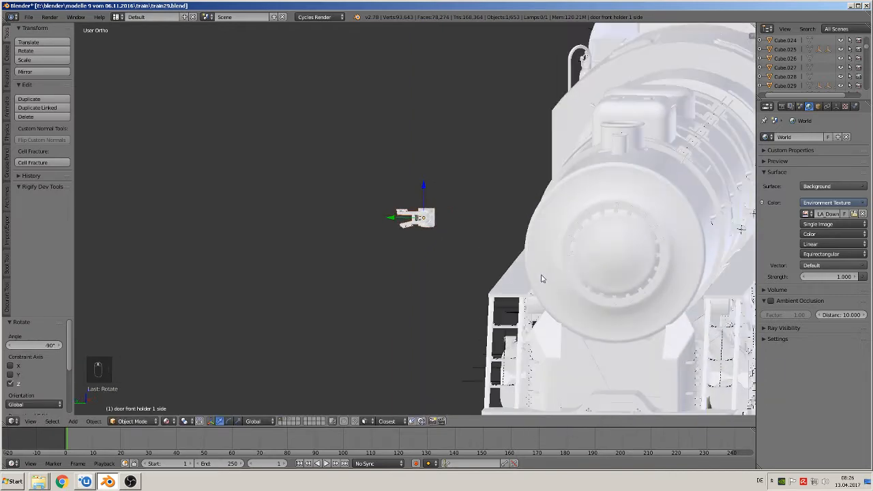
pyautogui.press('g')
pyautogui.press('y')
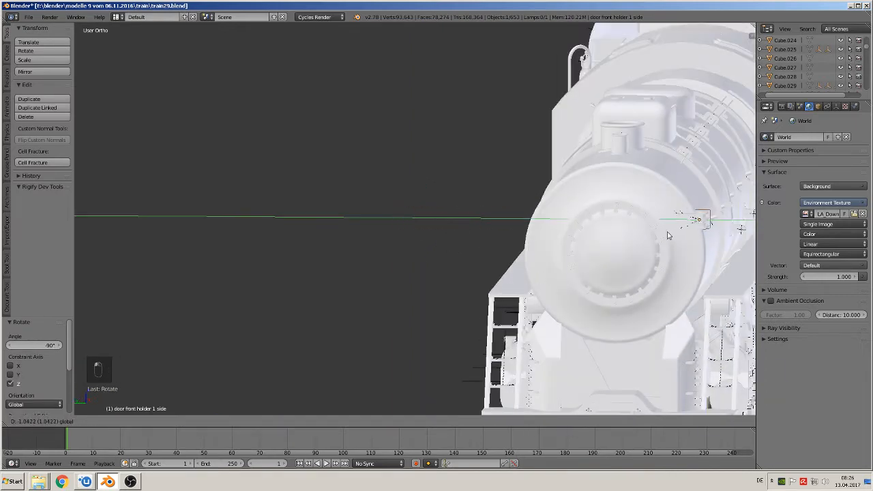
pyautogui.click(668, 232)
# Step: Shift the door front holder about 0.023 along X against the boiler's front rim
pyautogui.moveTo(668, 232); pyautogui.dragTo(550, 250, button='middle')
pyautogui.moveTo(689, 257); pyautogui.dragTo(446, 271, button='middle')
pyautogui.scroll(3, 463, 262)
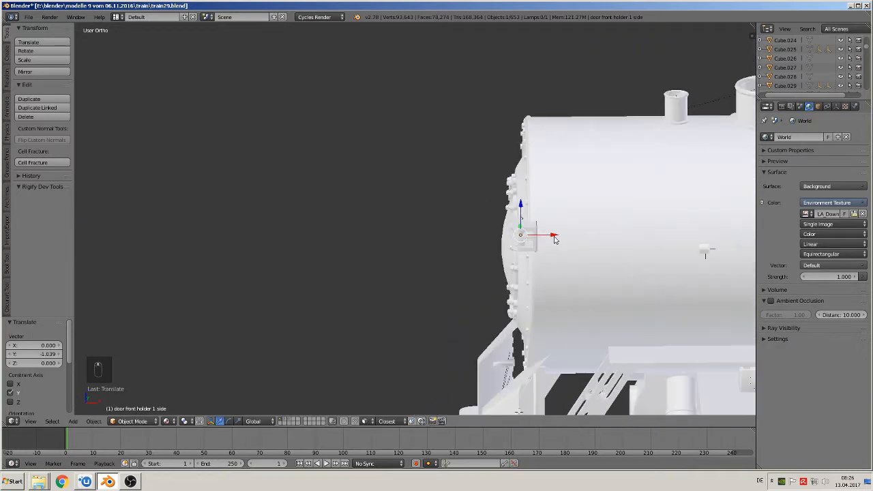
pyautogui.press('g')
pyautogui.press('x')
pyautogui.click(562, 240)
# Step: Nudge the door front holder about -0.015 along Y, outward from the boiler's side
pyautogui.moveTo(562, 240); pyautogui.dragTo(712, 269, button='middle')
pyautogui.scroll(4, 613, 265)
pyautogui.scroll(4, 716, 271)
pyautogui.scroll(-5, 741, 271)
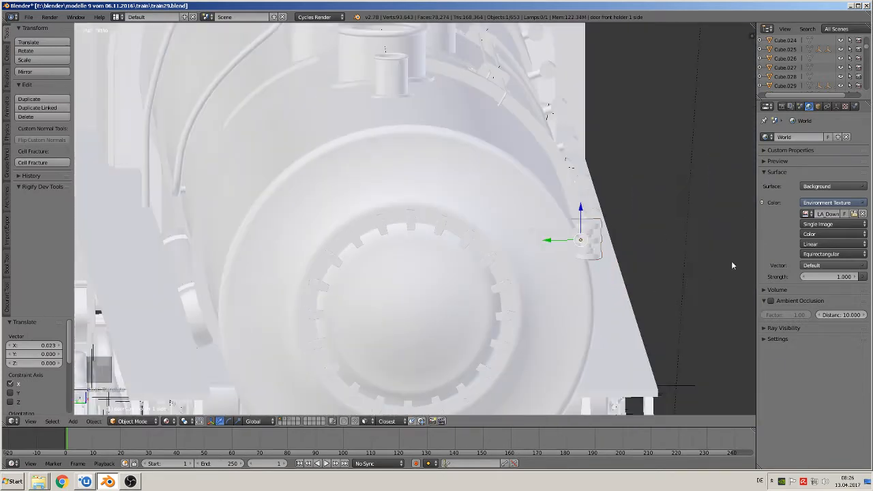
pyautogui.moveTo(613, 294); pyautogui.dragTo(573, 279, button='middle')
pyautogui.scroll(3, 565, 287)
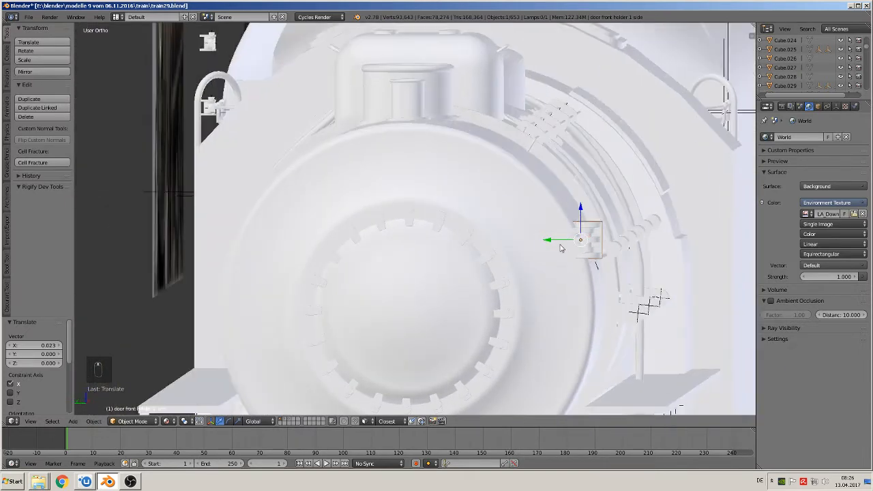
pyautogui.moveTo(561, 243); pyautogui.dragTo(572, 246)
# Step: Check the holder's back plate against the boiler shell and move the holder about 0.016 along Y into it
pyautogui.moveTo(572, 246); pyautogui.dragTo(426, 279, button='middle')
pyautogui.scroll(3, 648, 273)
pyautogui.keyDown('shift'); pyautogui.moveTo(687, 260); pyautogui.dragTo(466, 276, button='middle'); pyautogui.keyUp('shift')
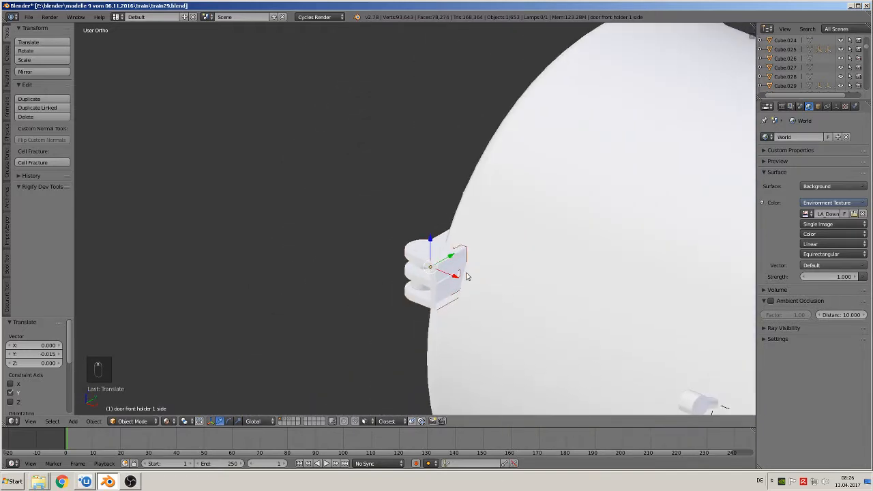
pyautogui.scroll(2, 466, 276)
pyautogui.press('Tab')
pyautogui.press('Tab')
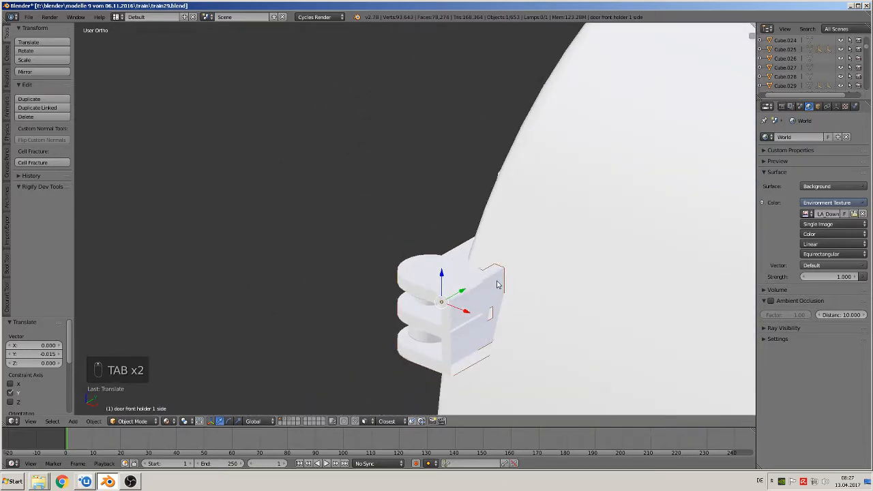
pyautogui.scroll(-2, 485, 286)
pyautogui.moveTo(445, 256); pyautogui.dragTo(459, 253)
# Step: Raise the door front holder about 0.014 along Z and nudge it about 0.006 along Y at the boiler rim
pyautogui.scroll(6, 580, 265)
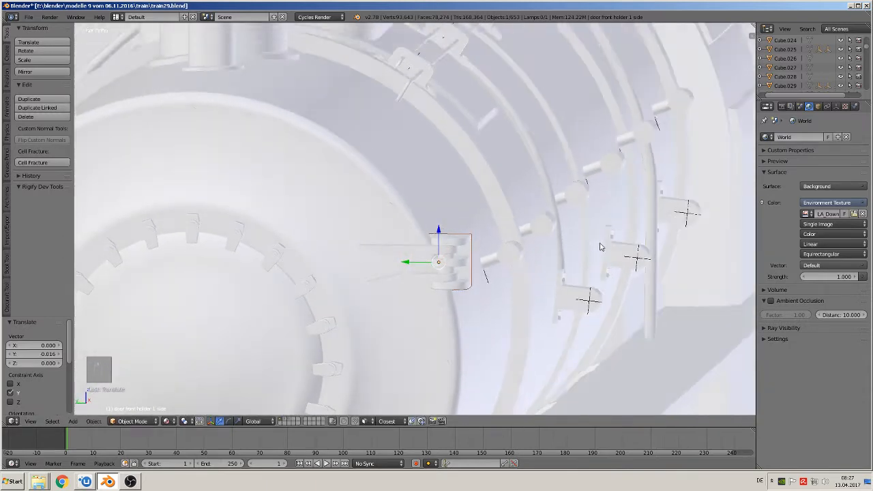
pyautogui.moveTo(600, 247); pyautogui.dragTo(590, 252, button='middle')
pyautogui.moveTo(438, 245); pyautogui.dragTo(437, 226)
pyautogui.scroll(-2, 450, 258)
pyautogui.moveTo(451, 259); pyautogui.dragTo(465, 262, button='middle')
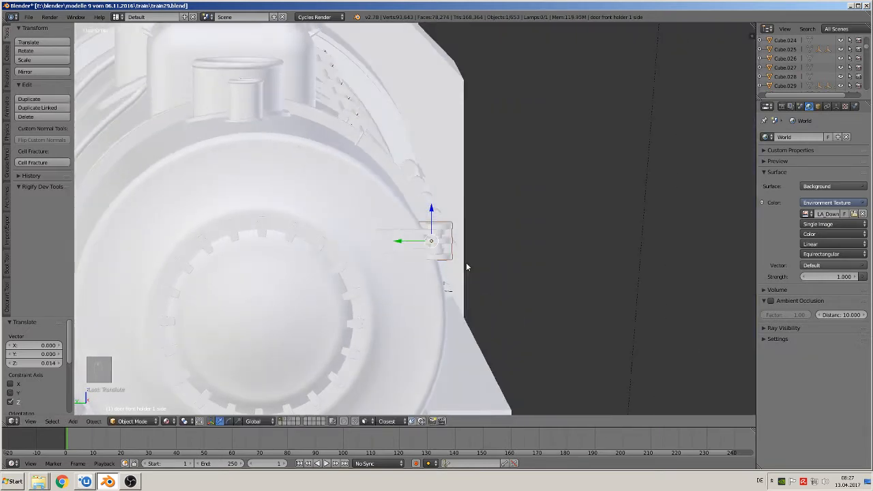
pyautogui.scroll(-3, 414, 242)
pyautogui.moveTo(402, 233); pyautogui.dragTo(399, 234)
pyautogui.click(400, 234)
# Step: Select the second door front holder beside the reference images and move it toward the locomotive's front end
pyautogui.moveTo(399, 233); pyautogui.dragTo(590, 279, button='middle')
pyautogui.scroll(2, 432, 235)
pyautogui.scroll(3, 445, 255)
pyautogui.scroll(-5, 444, 262)
pyautogui.scroll(-2, 357, 260)
pyautogui.scroll(2, 554, 273)
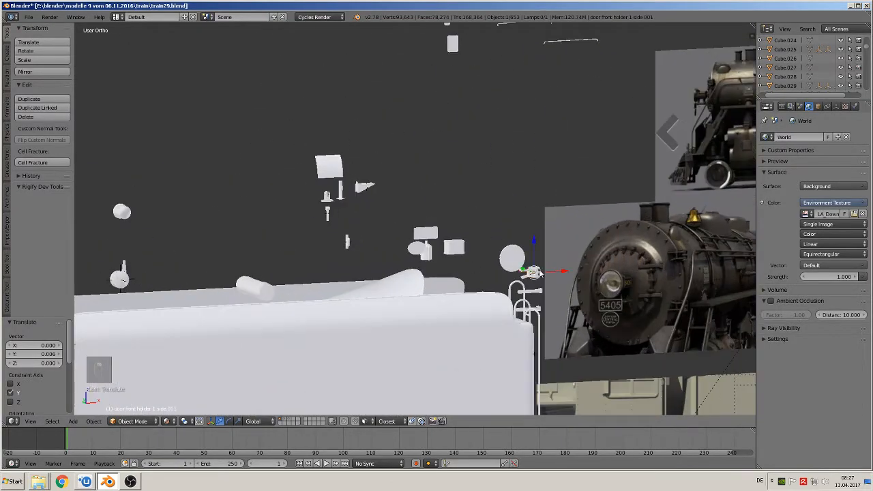
pyautogui.scroll(1, 546, 285)
pyautogui.press('KP_Decimal')
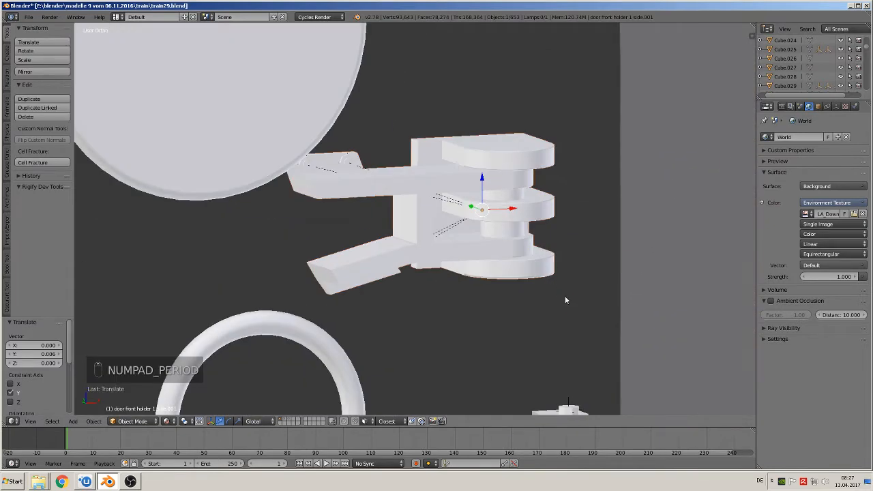
pyautogui.scroll(-8, 552, 300)
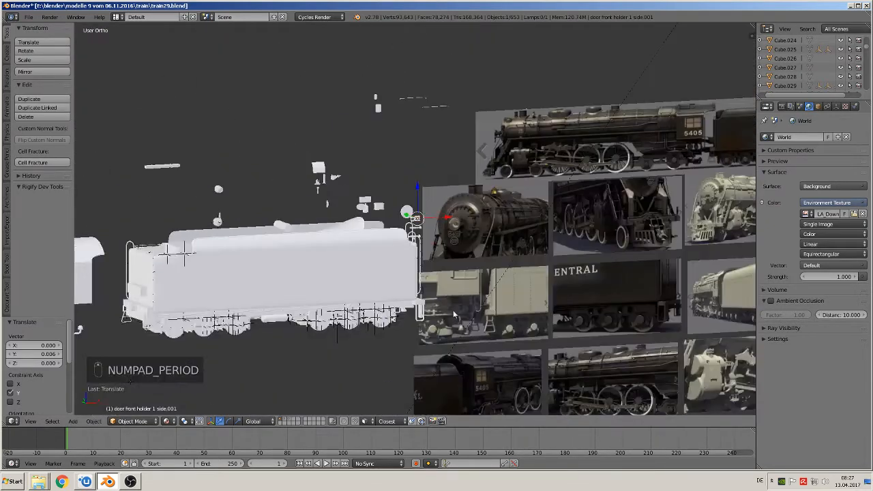
pyautogui.scroll(-1, 454, 311)
pyautogui.keyDown('shift'); pyautogui.moveTo(452, 302); pyautogui.dragTo(718, 244, button='middle'); pyautogui.keyUp('shift')
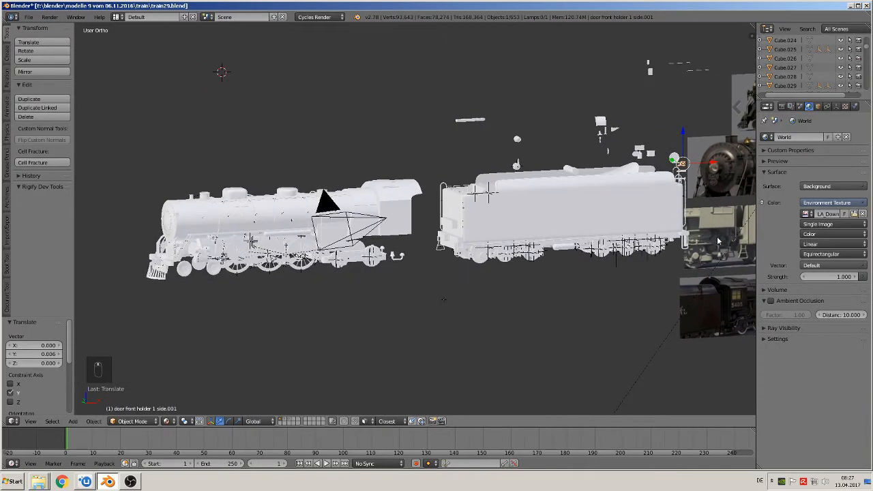
pyautogui.press('g')
pyautogui.click(199, 295)
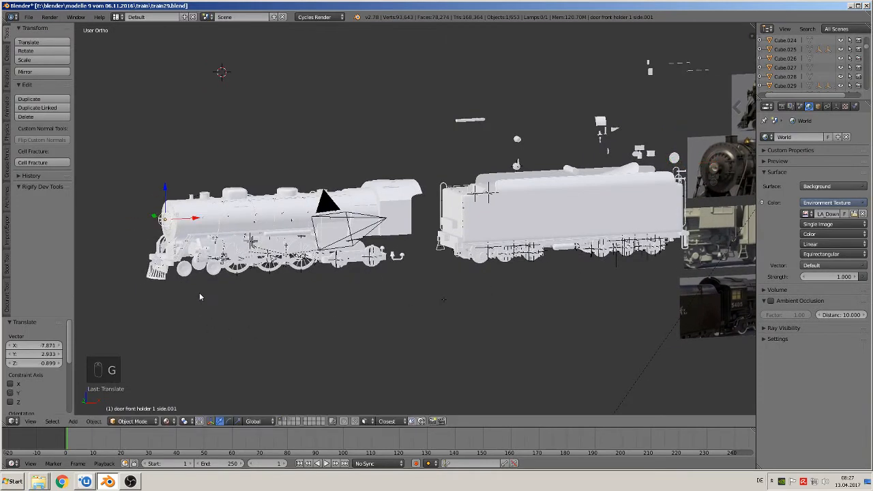
# Step: Bring the second door front holder about -3.606 along Y to the locomotive and place it at its front corner
pyautogui.press('KP_Decimal')
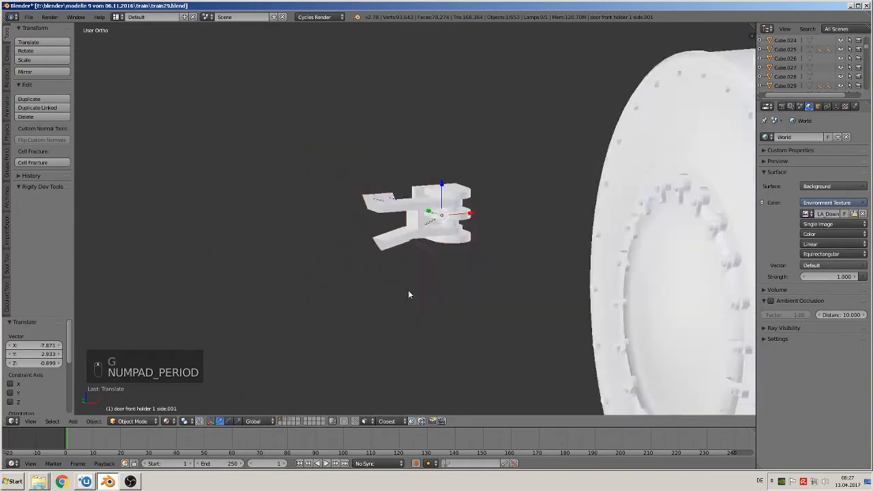
pyautogui.scroll(-5, 478, 296)
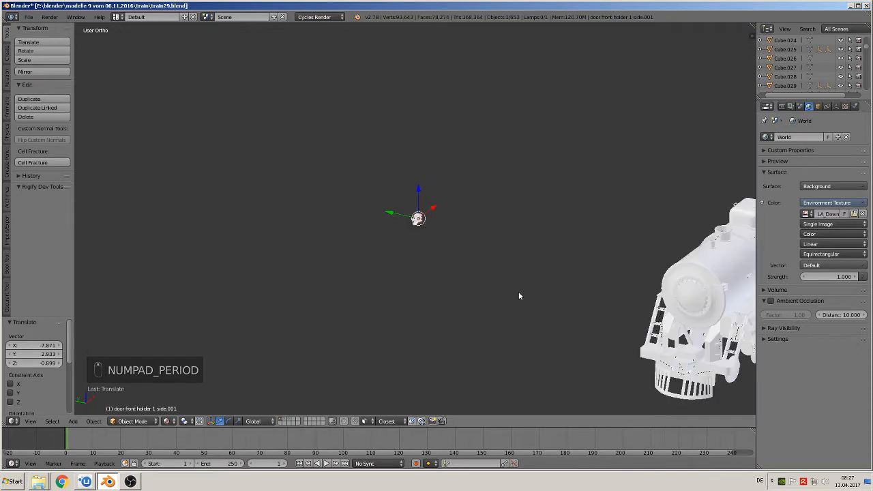
pyautogui.press('KP_7')
pyautogui.scroll(-2, 489, 275)
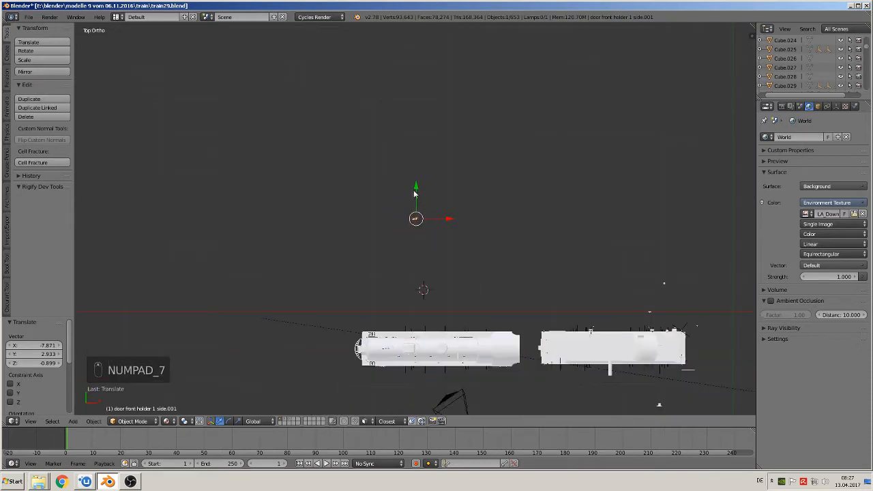
pyautogui.moveTo(414, 194); pyautogui.dragTo(409, 327)
pyautogui.press('g')
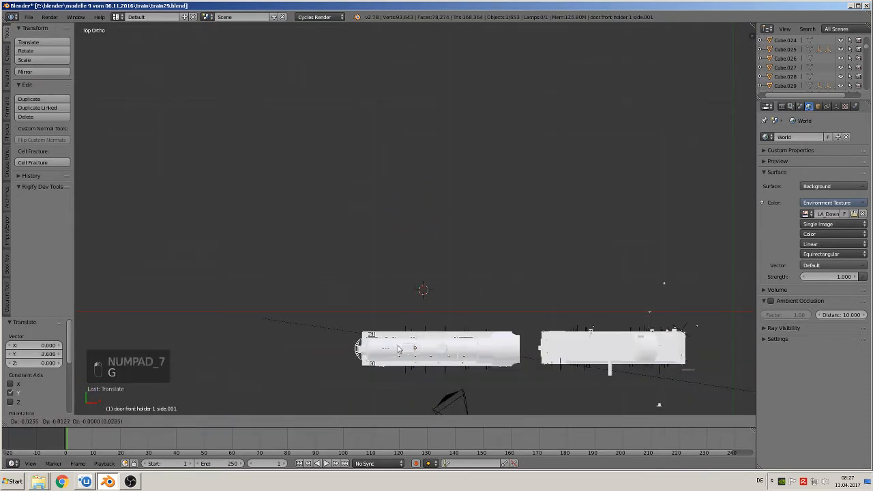
pyautogui.click(353, 368)
# Step: Rotate the second door front holder -90° about the global Z axis
pyautogui.press('KP_Decimal')
pyautogui.moveTo(482, 308); pyautogui.dragTo(584, 224, button='middle')
pyautogui.scroll(-2, 597, 273)
pyautogui.scroll(-3, 586, 285)
pyautogui.moveTo(577, 296); pyautogui.dragTo(590, 288, button='middle')
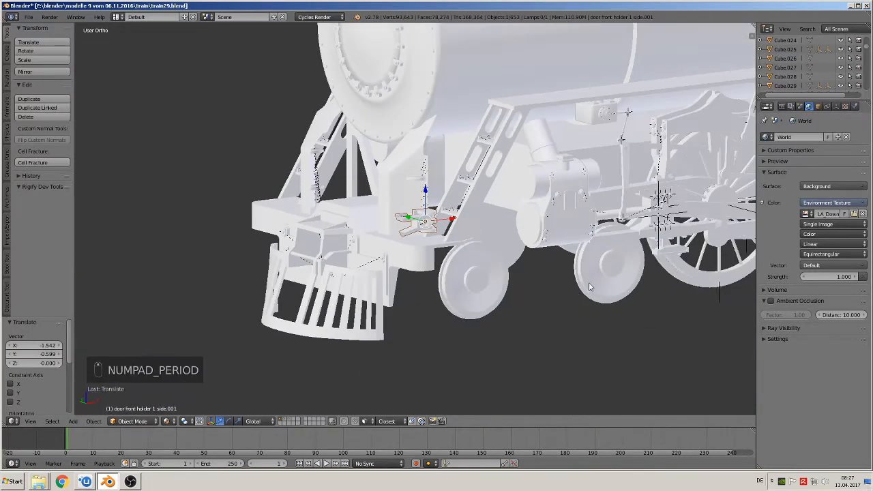
pyautogui.write('r')
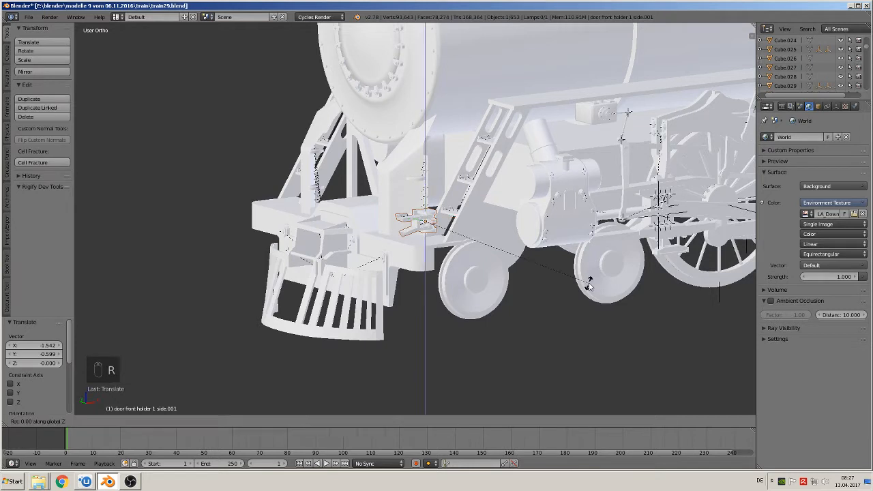
pyautogui.write('-90')
pyautogui.press('Return')
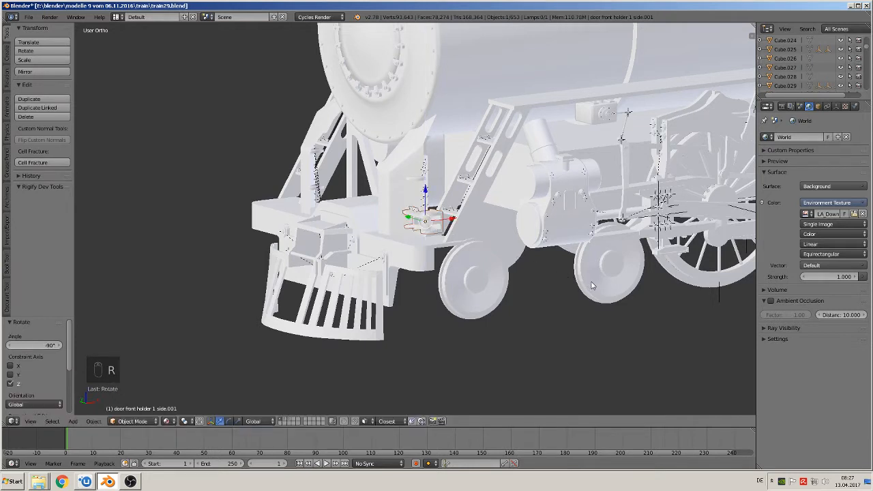
# Step: Raise the second door front holder from the front deck to the height of the boiler front
pyautogui.moveTo(543, 233); pyautogui.dragTo(466, 295, button='middle')
pyautogui.moveTo(457, 229); pyautogui.dragTo(467, 95)
pyautogui.moveTo(468, 96); pyautogui.dragTo(473, 119, button='middle')
# Step: Shift the second holder inward at the boiler front, finally about 0.118 along Y, and about 0.099 along X against the rim
pyautogui.moveTo(473, 122); pyautogui.dragTo(443, 112)
pyautogui.moveTo(444, 115); pyautogui.dragTo(492, 127, button='middle')
pyautogui.moveTo(432, 114); pyautogui.dragTo(400, 104)
pyautogui.moveTo(464, 108); pyautogui.dragTo(426, 125, button='middle')
pyautogui.keyDown('shift'); pyautogui.moveTo(427, 125); pyautogui.dragTo(391, 204, button='middle'); pyautogui.keyUp('shift')
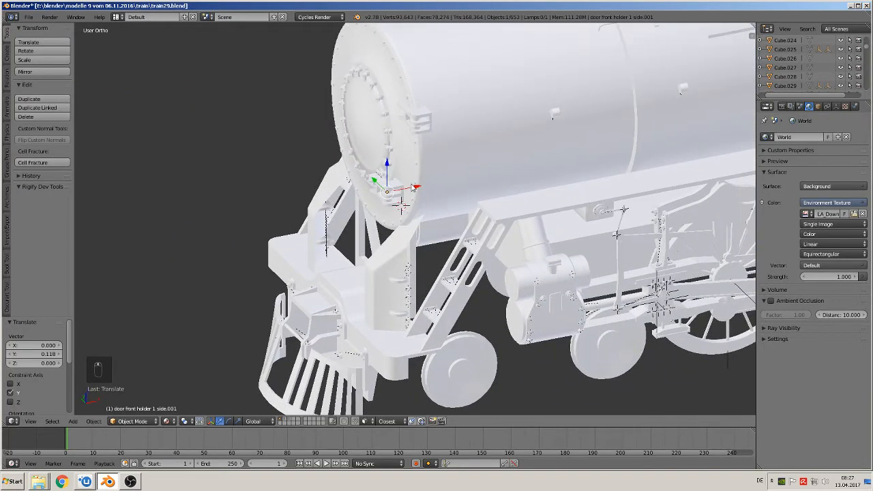
pyautogui.moveTo(410, 185); pyautogui.dragTo(439, 175)
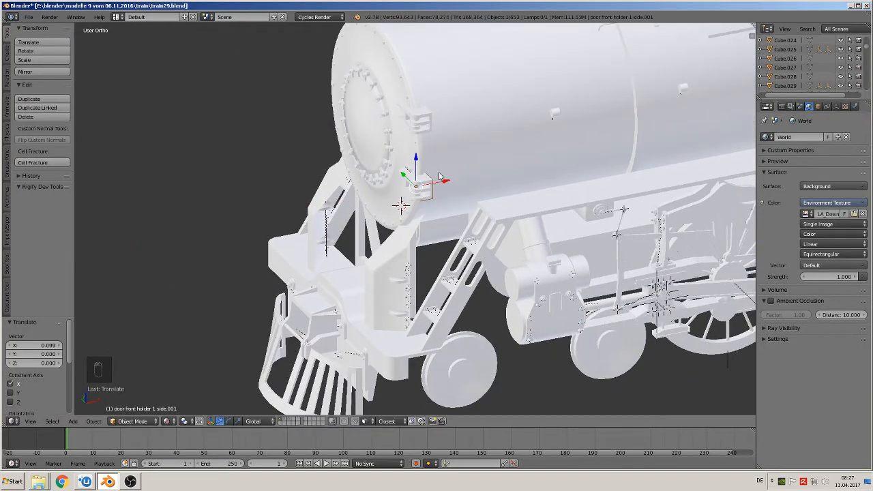
# Step: Lower the second door front holder about 0.084 on the boiler front and shift it inward, finally about 0.008 along Y
pyautogui.scroll(8, 409, 188)
pyautogui.scroll(-5, 511, 158)
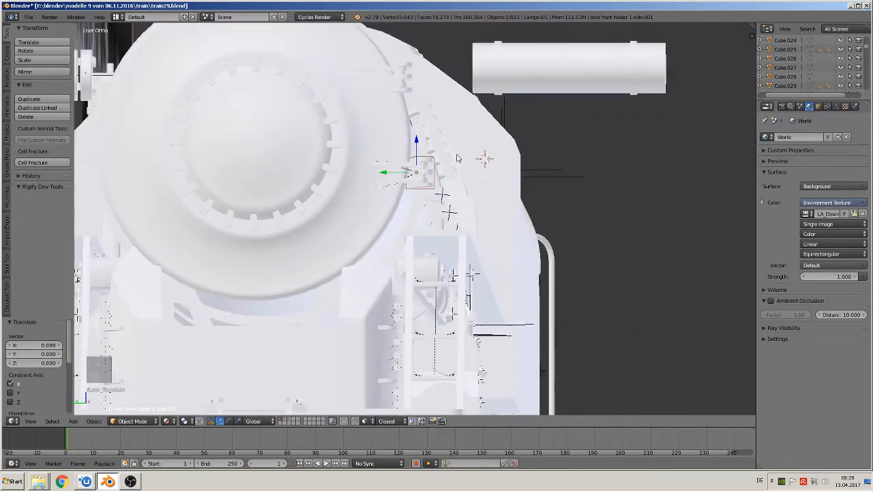
pyautogui.scroll(2, 439, 165)
pyautogui.moveTo(418, 144); pyautogui.dragTo(391, 217)
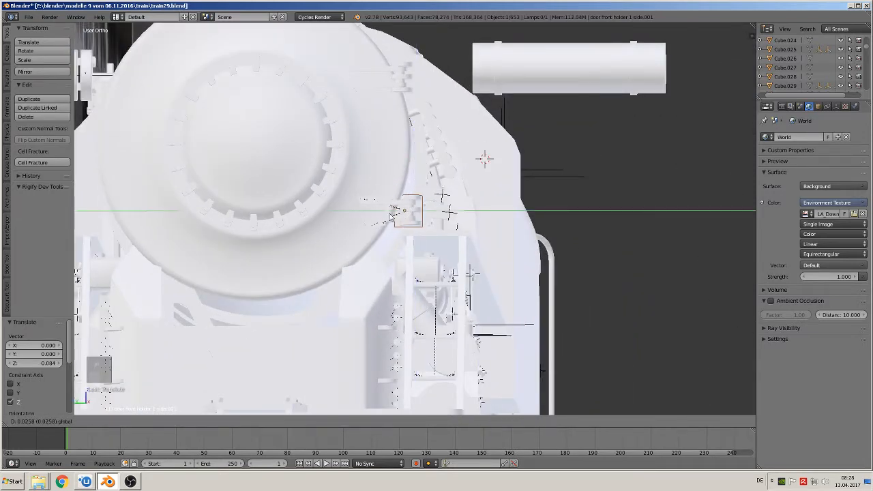
pyautogui.moveTo(391, 217); pyautogui.dragTo(381, 215)
pyautogui.press('KP_5')
pyautogui.scroll(-2, 377, 198)
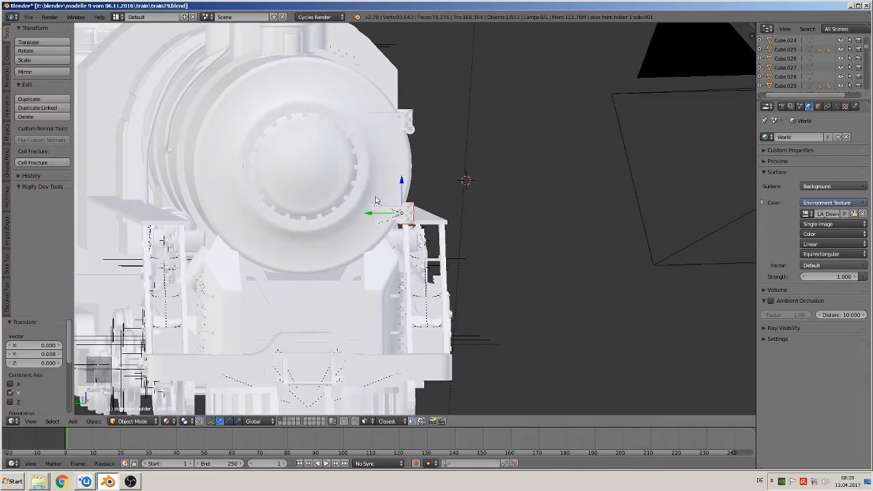
pyautogui.moveTo(376, 196); pyautogui.dragTo(350, 207, button='middle')
pyautogui.scroll(-2, 365, 188)
pyautogui.moveTo(421, 173); pyautogui.dragTo(346, 165, button='middle')
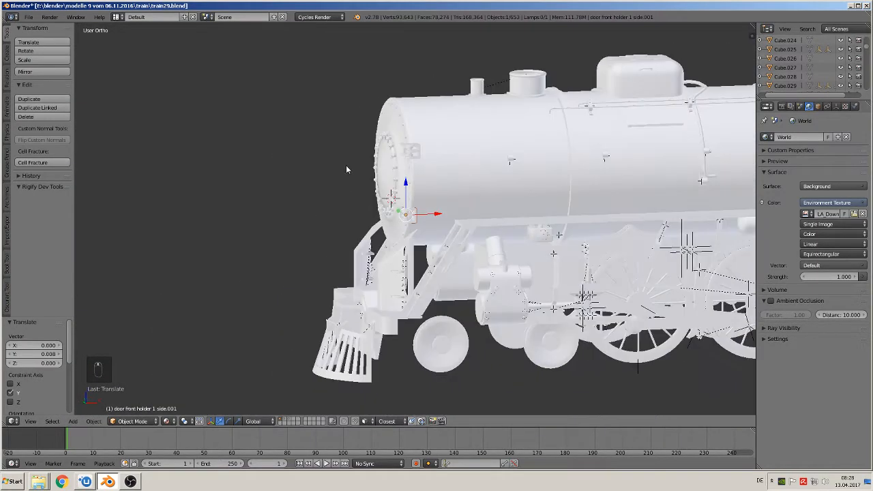
# Step: Select the small flanged post among the spare parts above the tender and check its place on the front deck in the reference images
pyautogui.scroll(-4, 452, 164)
pyautogui.keyDown('shift'); pyautogui.moveTo(460, 192); pyautogui.dragTo(764, 266, button='middle'); pyautogui.keyUp('shift')
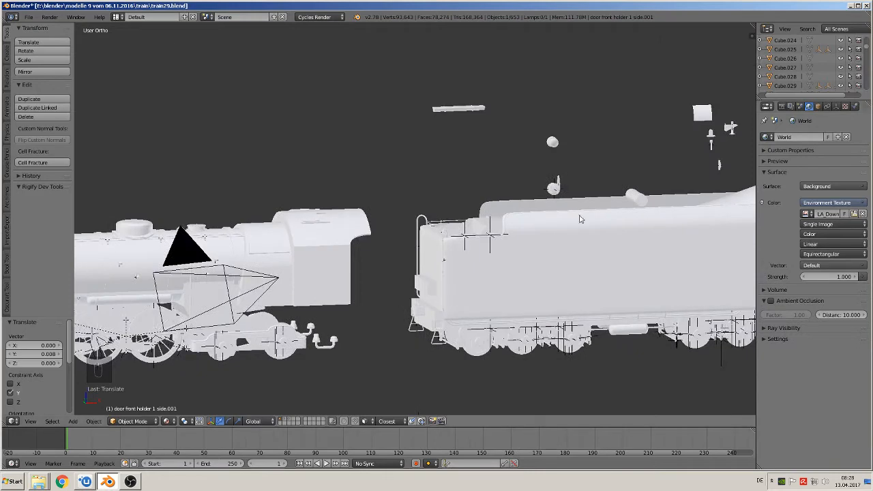
pyautogui.keyDown('shift'); pyautogui.moveTo(579, 218); pyautogui.dragTo(245, 253, button='middle'); pyautogui.keyUp('shift')
pyautogui.scroll(4, 337, 237)
pyautogui.moveTo(423, 232); pyautogui.dragTo(404, 234, button='middle')
pyautogui.scroll(1, 525, 275)
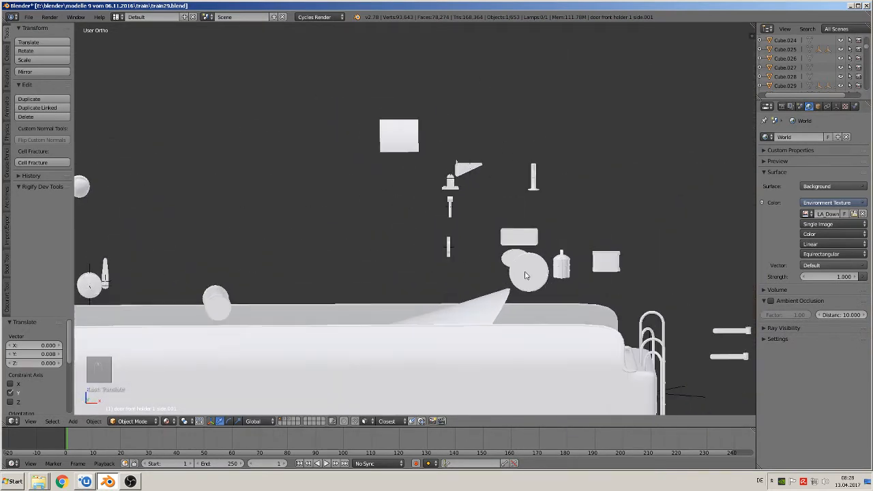
pyautogui.scroll(1, 584, 275)
pyautogui.keyDown('shift'); pyautogui.moveTo(587, 279); pyautogui.dragTo(408, 340, button='middle'); pyautogui.keyUp('shift')
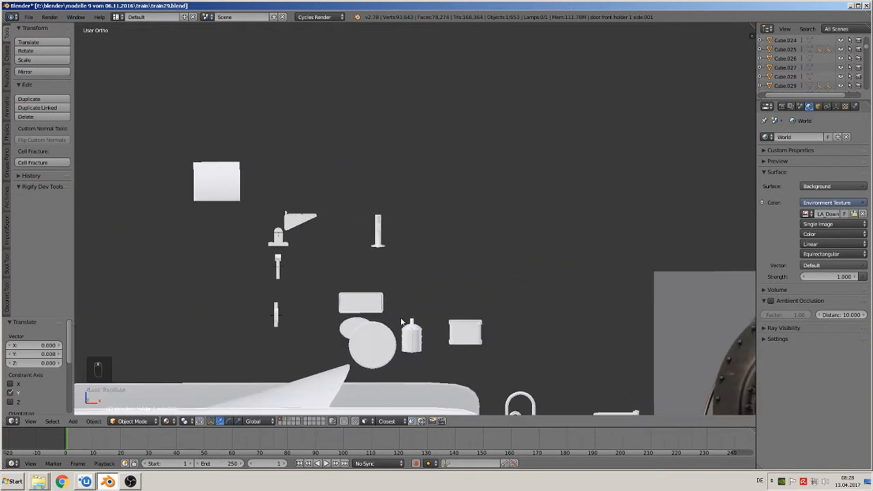
pyautogui.scroll(4, 403, 333)
pyautogui.rightClick(336, 247)
pyautogui.moveTo(337, 254); pyautogui.dragTo(292, 287, button='middle')
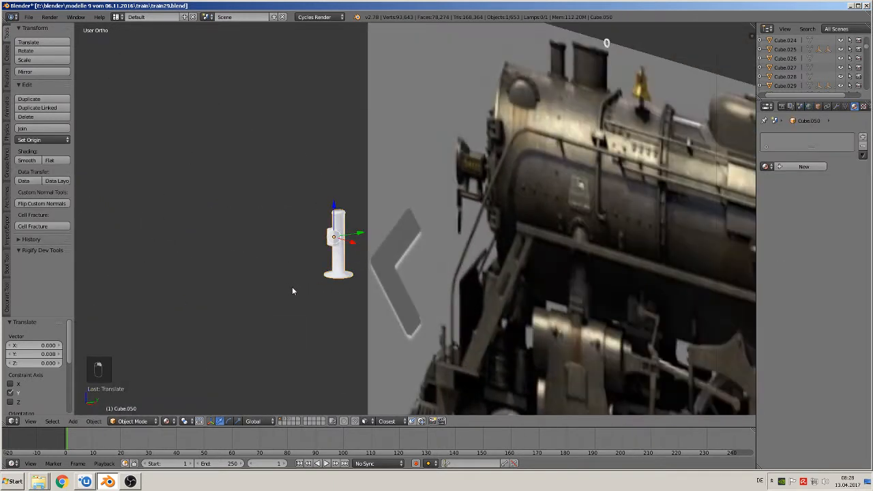
pyautogui.press('KP_Decimal')
pyautogui.scroll(-8, 332, 287)
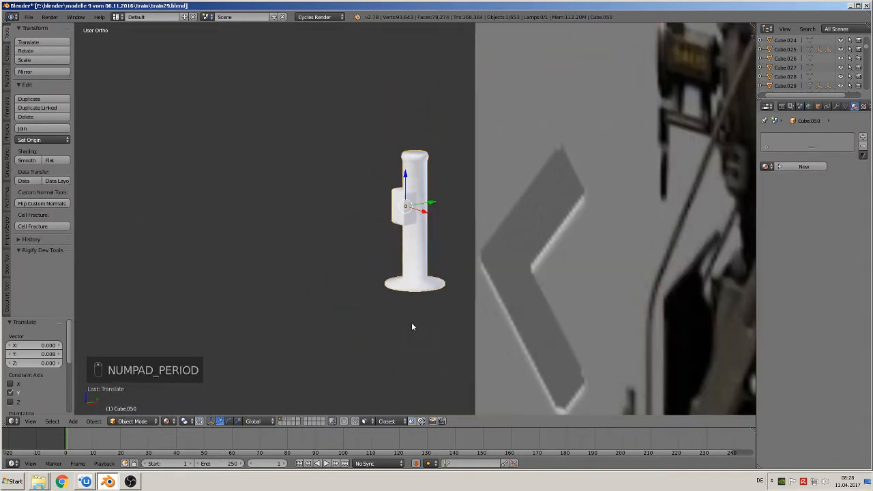
pyautogui.scroll(-5, 572, 344)
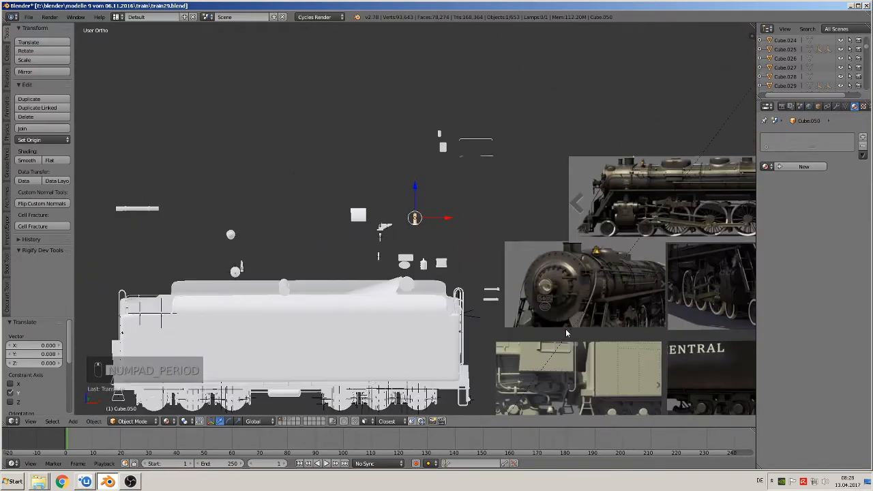
pyautogui.scroll(6, 424, 270)
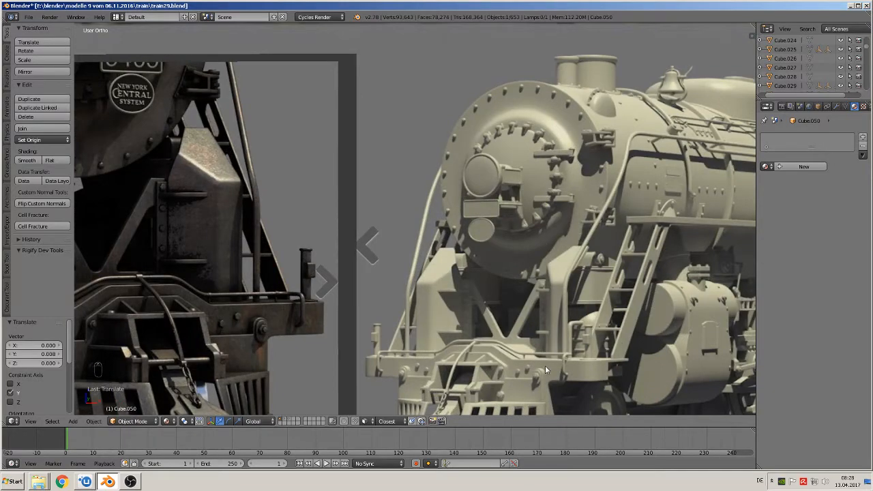
pyautogui.scroll(-12, 376, 345)
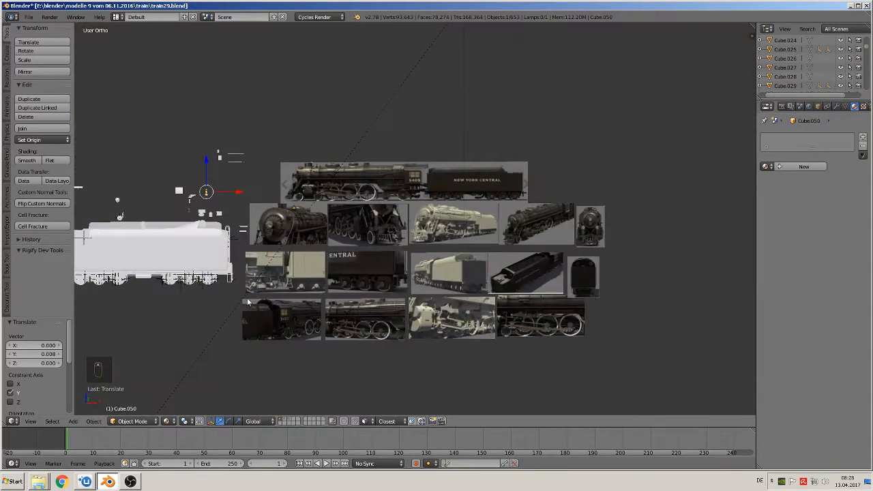
# Step: Move the post about -8.510 along X and -1.830 along Z to the locomotive's front, and about -1.936 along Y to its side
pyautogui.keyDown('shift'); pyautogui.moveTo(249, 299); pyautogui.dragTo(683, 323, button='middle'); pyautogui.keyUp('shift')
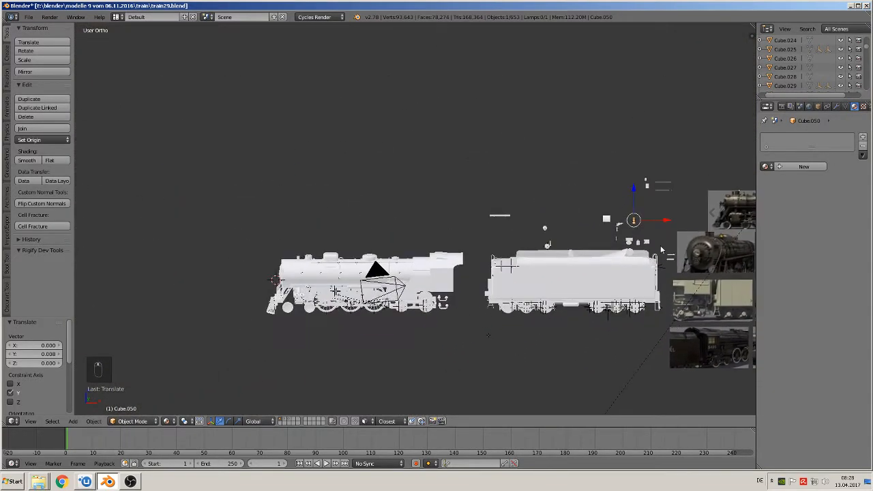
pyautogui.press('g')
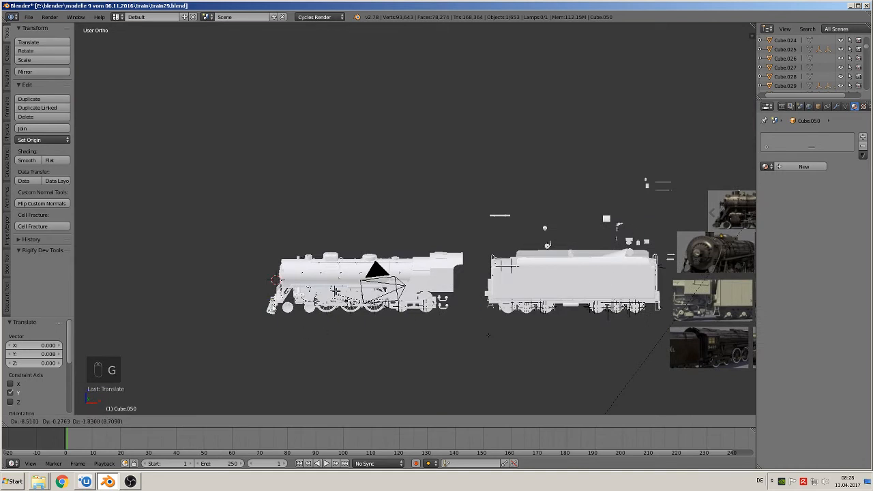
pyautogui.click(488, 334)
pyautogui.press('KP_7')
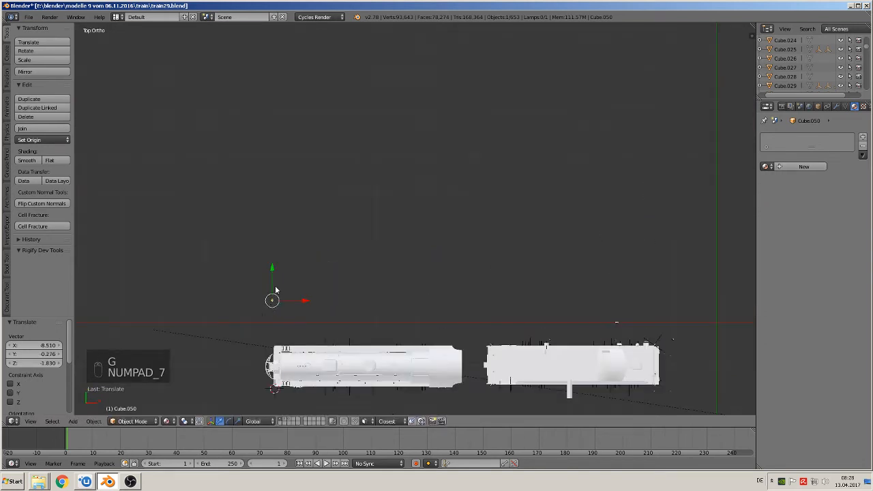
pyautogui.moveTo(276, 290); pyautogui.dragTo(270, 280)
pyautogui.moveTo(269, 356); pyautogui.dragTo(269, 352)
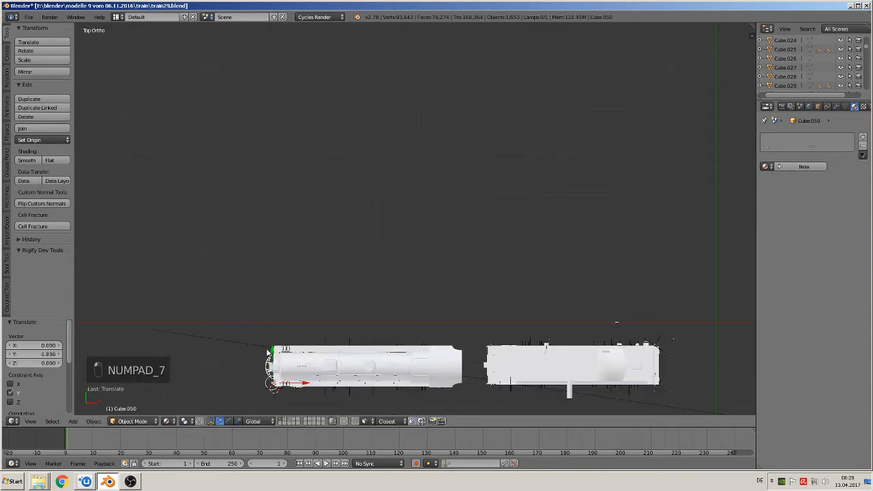
# Step: Position the post upright on the corner of the front deck, adjusting its height and finally shifting it about 0.013 along X
pyautogui.press('KP_Decimal')
pyautogui.moveTo(269, 353); pyautogui.dragTo(380, 372, button='middle')
pyautogui.scroll(-8, 387, 287)
pyautogui.moveTo(430, 301); pyautogui.dragTo(474, 138)
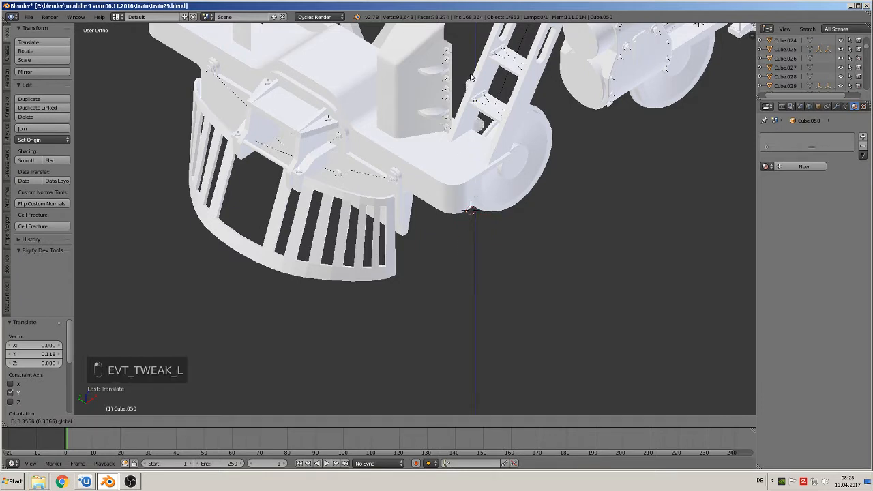
pyautogui.moveTo(472, 77); pyautogui.dragTo(477, 137)
pyautogui.scroll(2, 473, 197)
pyautogui.moveTo(473, 198); pyautogui.dragTo(499, 167, button='middle')
pyautogui.scroll(-1, 499, 167)
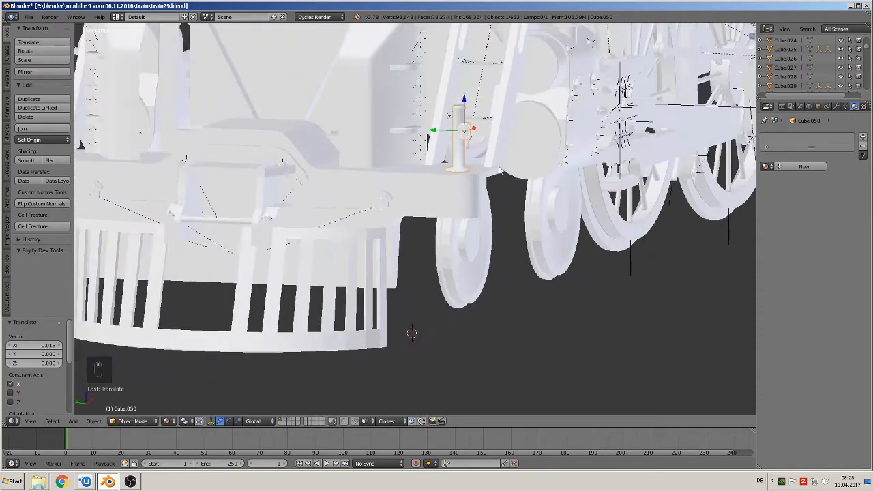
pyautogui.keyDown('shift'); pyautogui.moveTo(495, 208); pyautogui.dragTo(428, 356, button='middle'); pyautogui.keyUp('shift')
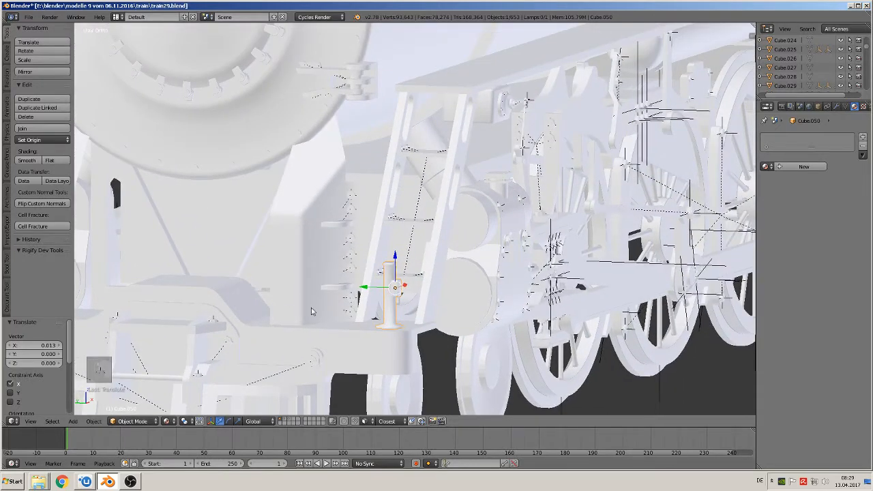
pyautogui.press('r')
pyautogui.write('z')
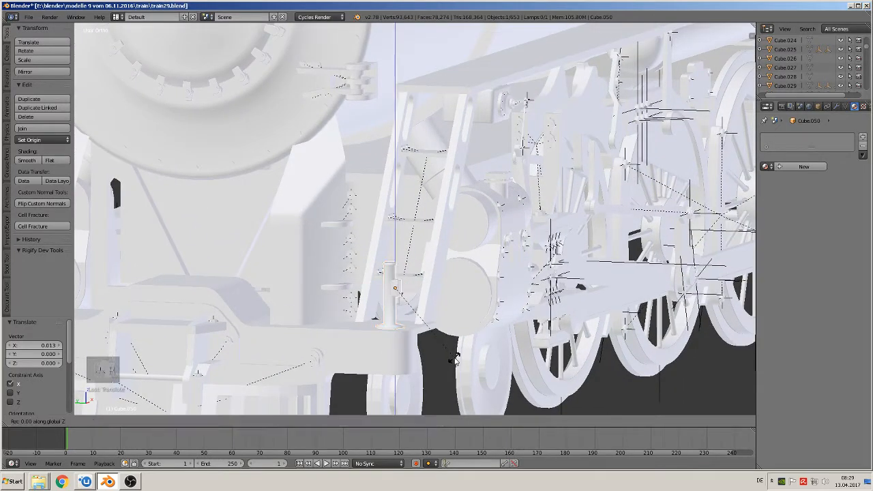
pyautogui.write('90')
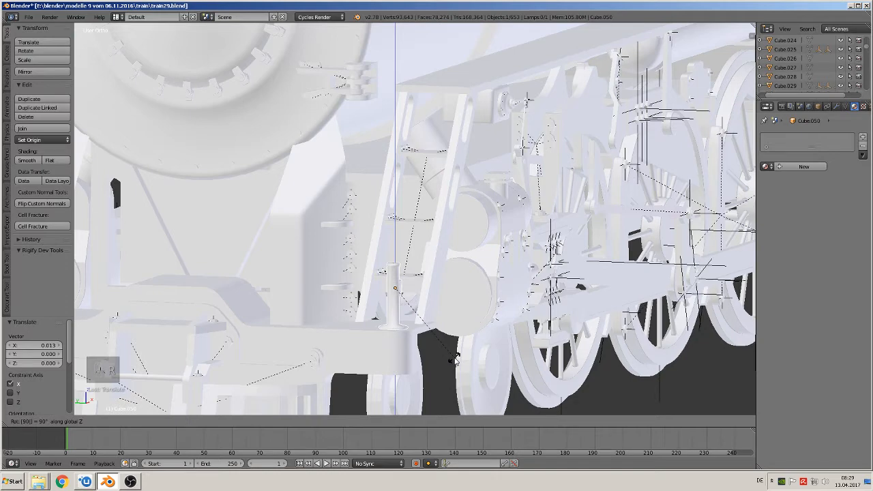
pyautogui.write('r')
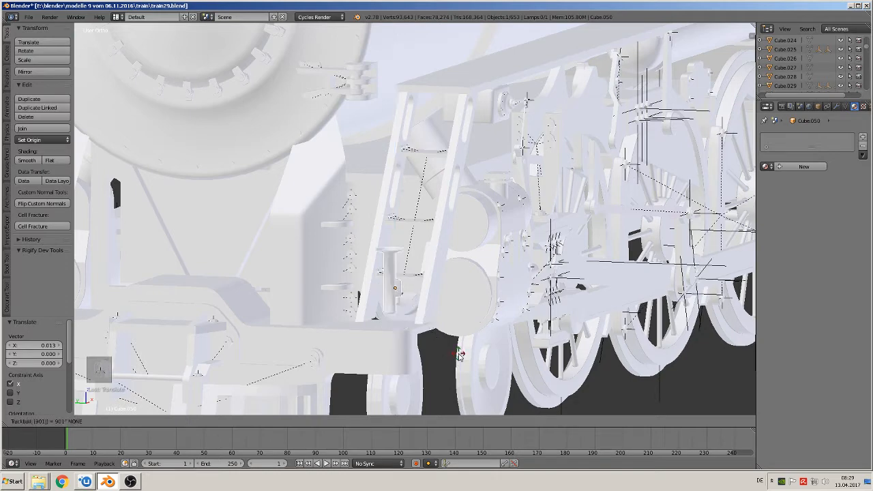
pyautogui.press('Escape')
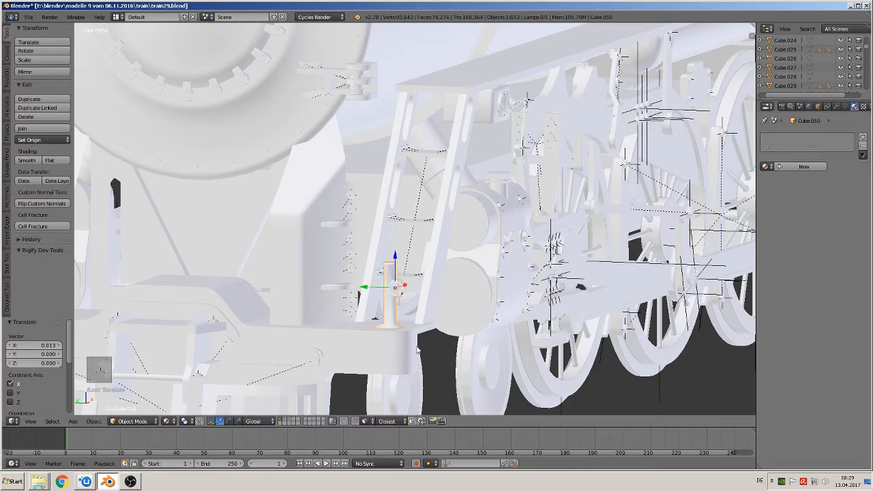
# Step: Rotate the post on the front deck -90° about the global Z axis
pyautogui.write('rz')
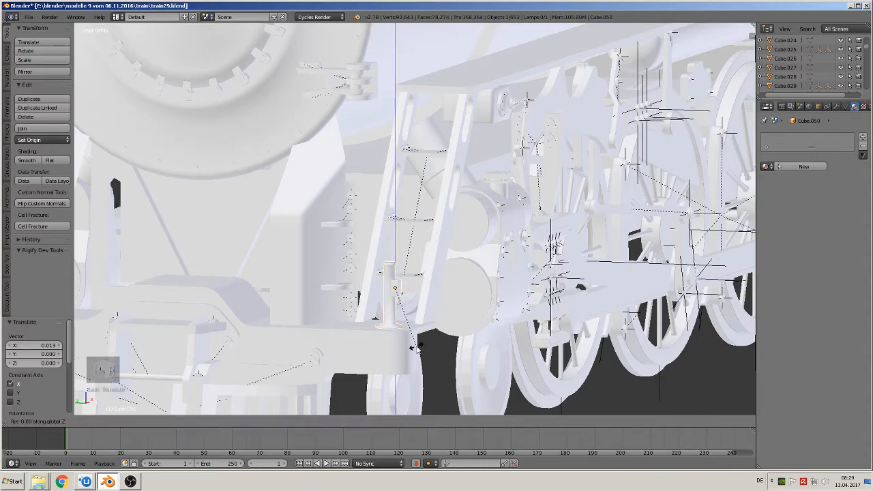
pyautogui.write('-90')
pyautogui.press('Return')
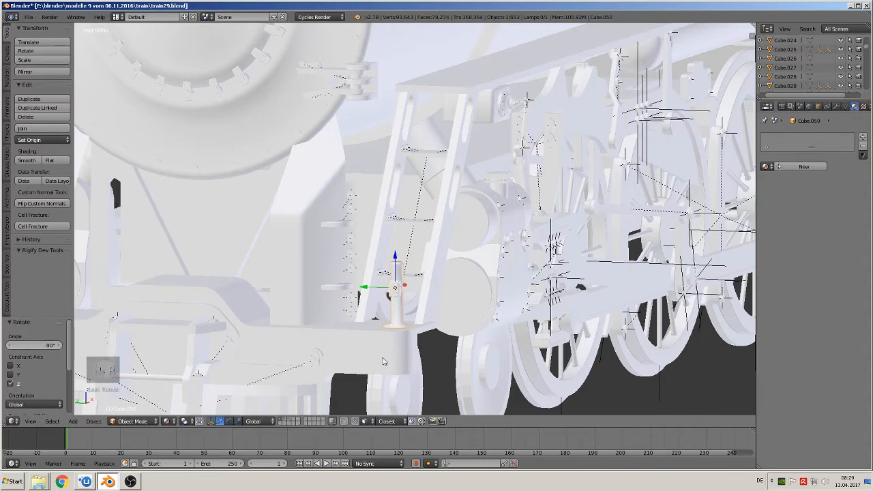
# Step: Duplicate the post and place the copy about 0.893 along Y, on the opposite corner of the front deck
pyautogui.moveTo(412, 348); pyautogui.dragTo(545, 322, button='middle')
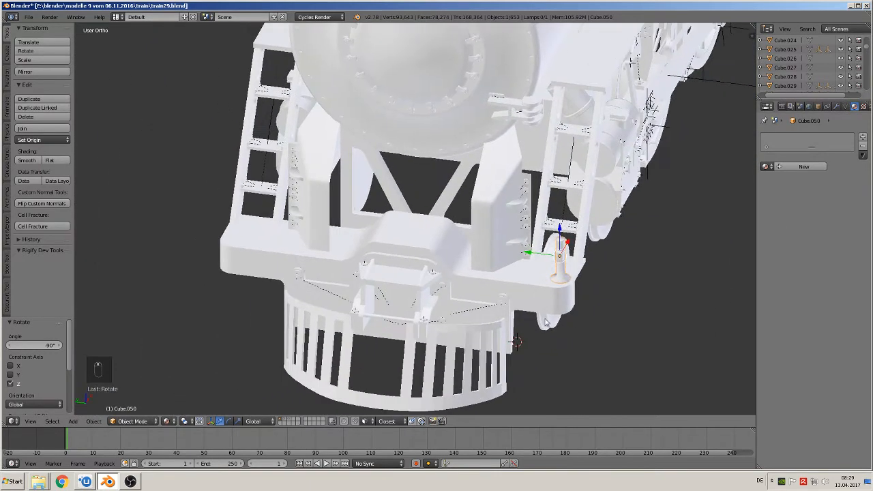
pyautogui.hotkey('shift', 'd')
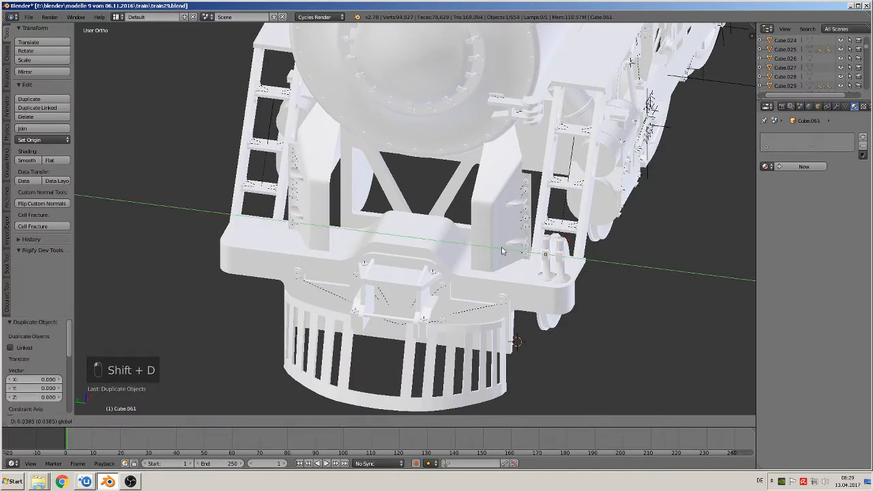
pyautogui.click(205, 196)
# Step: Select the round flanged cylinder among the spare parts above the tender and inspect its shape from the side
pyautogui.moveTo(204, 195); pyautogui.dragTo(423, 204, button='middle')
pyautogui.scroll(-6, 424, 203)
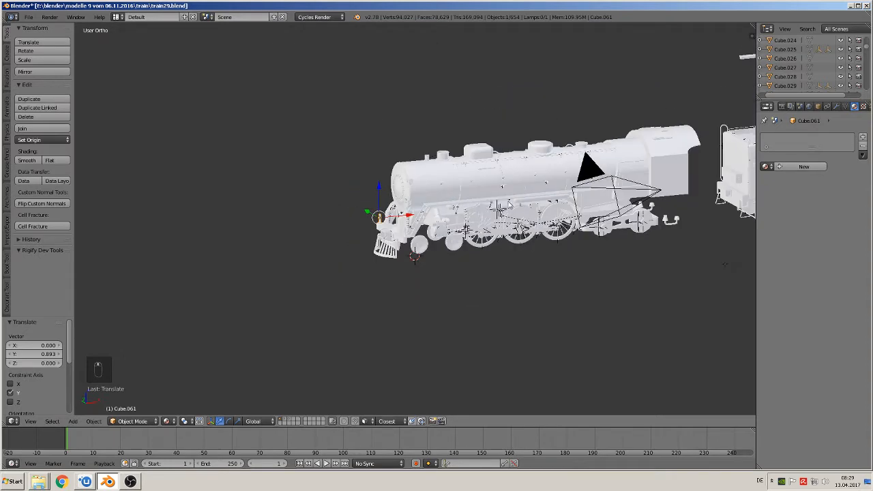
pyautogui.keyDown('shift'); pyautogui.moveTo(508, 202); pyautogui.dragTo(706, 343, button='middle'); pyautogui.keyUp('shift')
pyautogui.moveTo(472, 220); pyautogui.dragTo(428, 233, button='middle')
pyautogui.scroll(3, 473, 251)
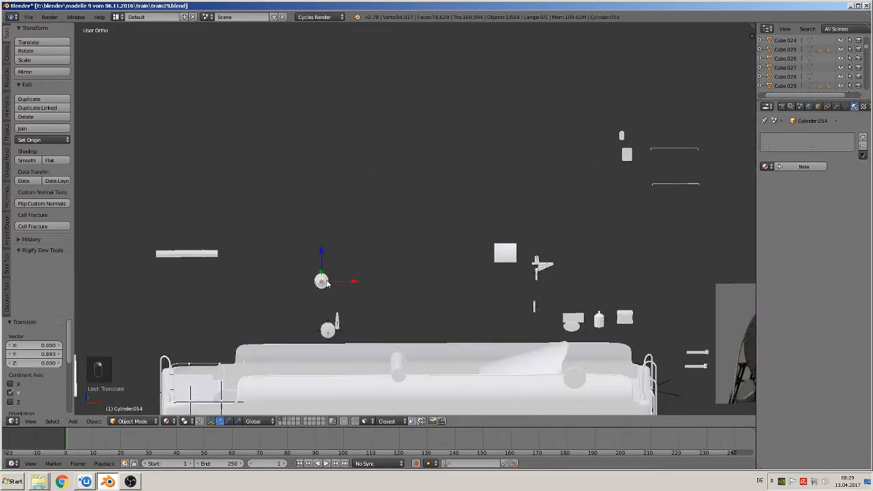
pyautogui.press('KP_Decimal')
pyautogui.moveTo(414, 321); pyautogui.dragTo(598, 312, button='middle')
pyautogui.moveTo(504, 293); pyautogui.dragTo(426, 286, button='middle')
pyautogui.scroll(-16, 426, 286)
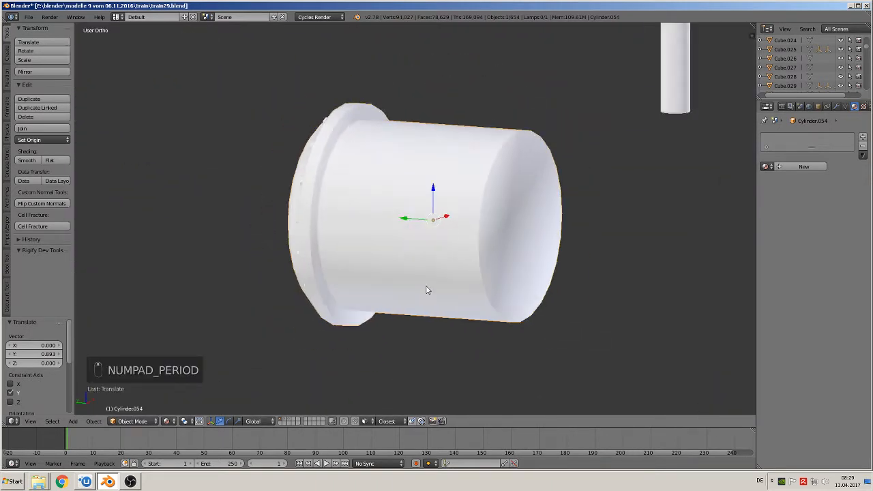
# Step: Examine the locomotive reference images around the front and upper boiler for the flanged cylinder's mounting position
pyautogui.keyDown('shift'); pyautogui.moveTo(579, 290); pyautogui.dragTo(198, 339, button='middle'); pyautogui.keyUp('shift')
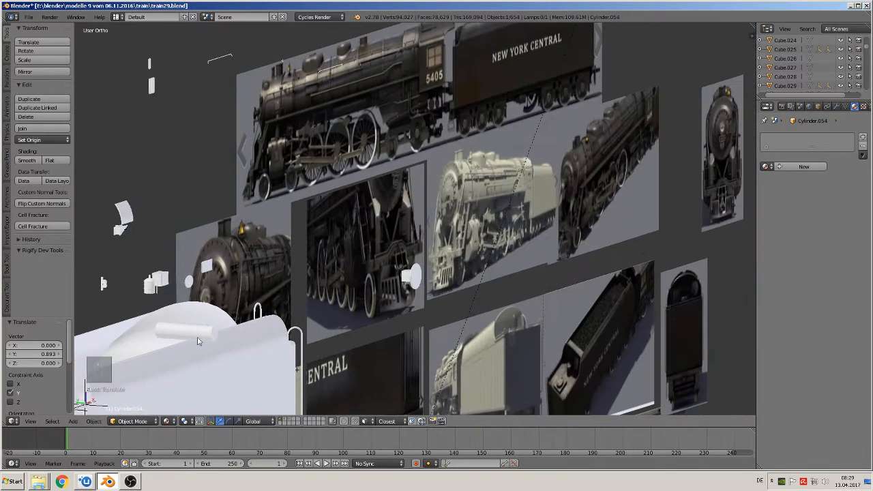
pyautogui.scroll(1, 470, 255)
pyautogui.moveTo(470, 256); pyautogui.dragTo(403, 226, button='middle')
pyautogui.keyDown('shift'); pyautogui.moveTo(495, 160); pyautogui.dragTo(324, 344, button='middle'); pyautogui.keyUp('shift')
pyautogui.scroll(6, 324, 345)
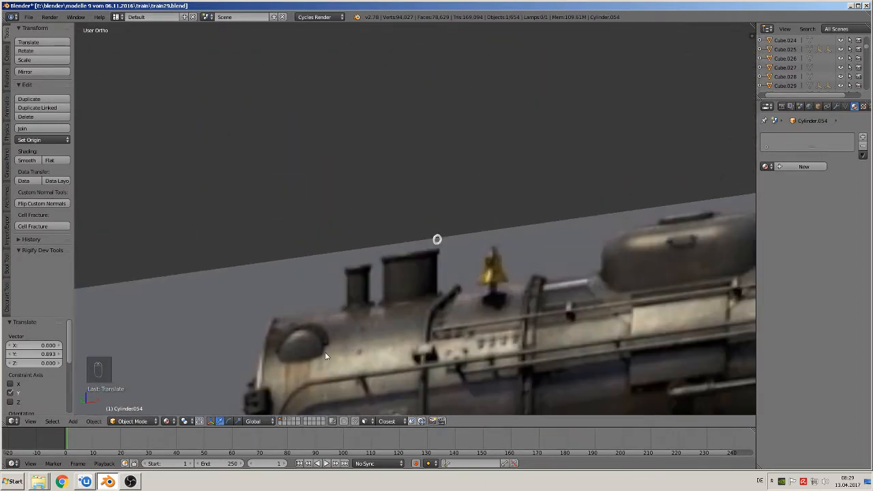
pyautogui.scroll(-8, 416, 360)
pyautogui.keyDown('shift'); pyautogui.moveTo(454, 351); pyautogui.dragTo(73, 219, button='middle'); pyautogui.keyUp('shift')
pyautogui.scroll(7, 417, 207)
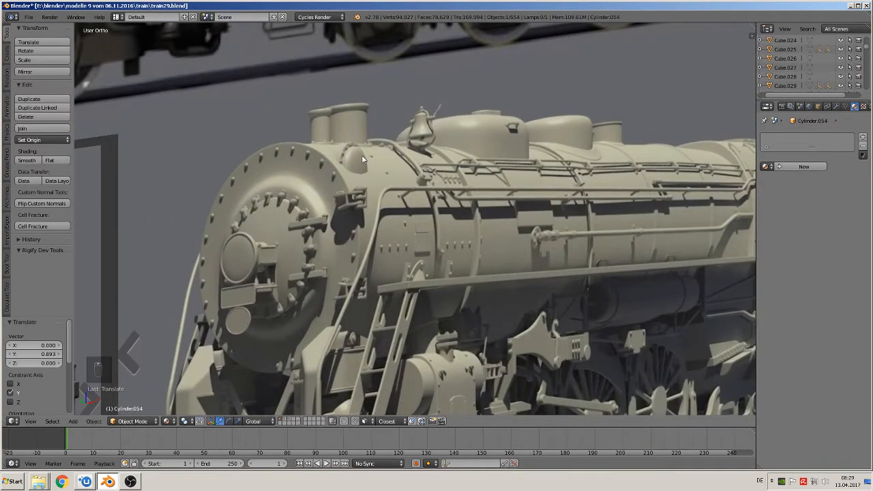
pyautogui.scroll(-10, 329, 176)
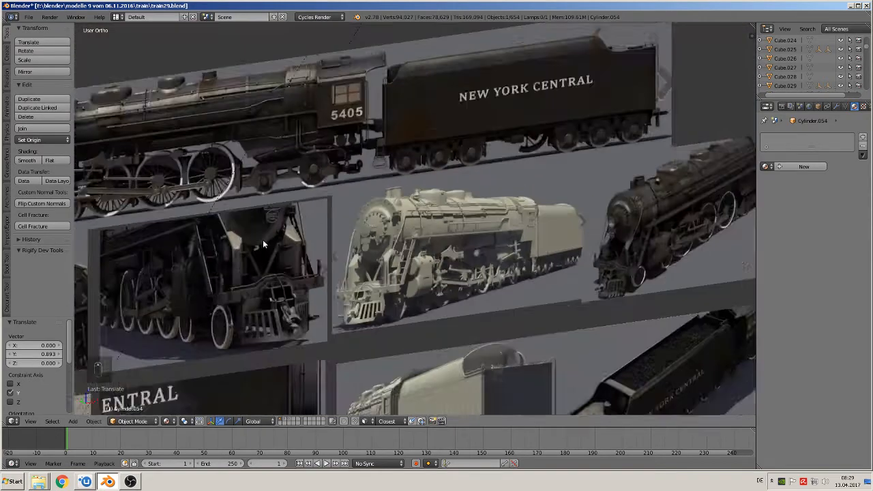
pyautogui.keyDown('shift'); pyautogui.moveTo(306, 273); pyautogui.dragTo(498, 263, button='middle'); pyautogui.keyUp('shift')
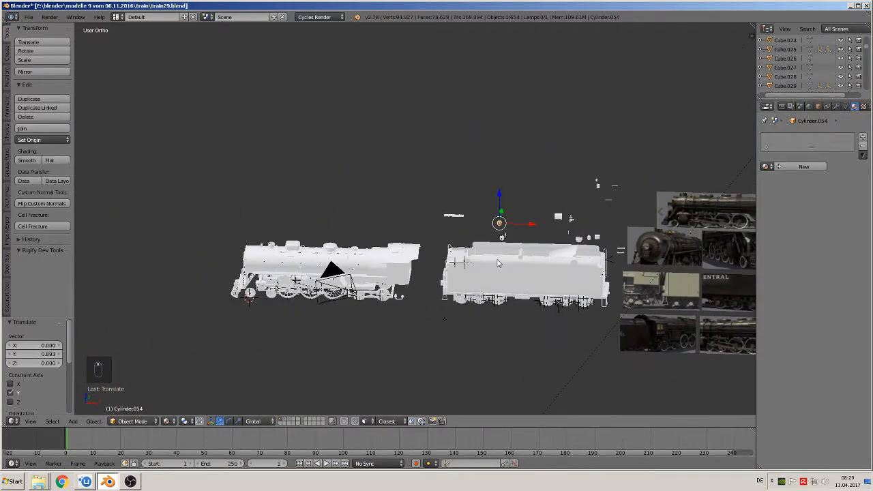
# Step: Move the flanged cylinder from above the tender to the upper side of the boiler, just behind the smokebox front
pyautogui.moveTo(529, 227); pyautogui.dragTo(274, 229)
pyautogui.moveTo(244, 191); pyautogui.dragTo(244, 232)
pyautogui.moveTo(244, 232); pyautogui.dragTo(357, 269, button='middle')
pyautogui.press('KP_Decimal')
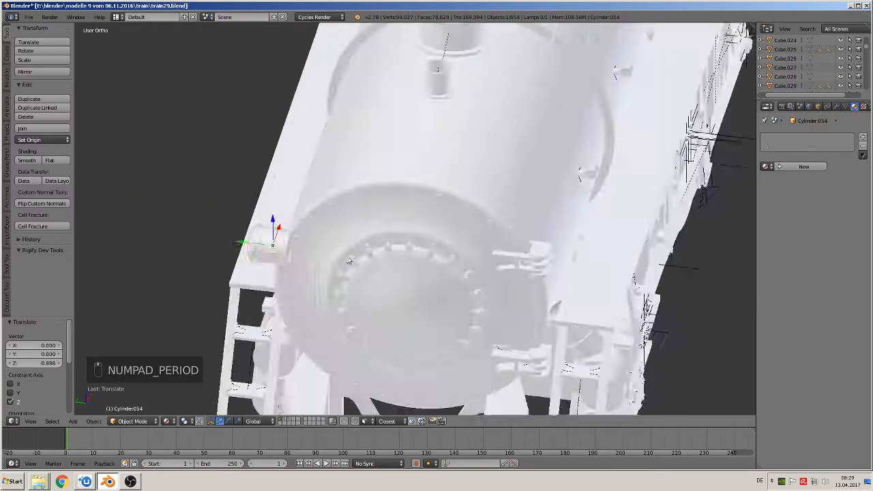
pyautogui.scroll(-4, 461, 222)
pyautogui.scroll(-6, 461, 222)
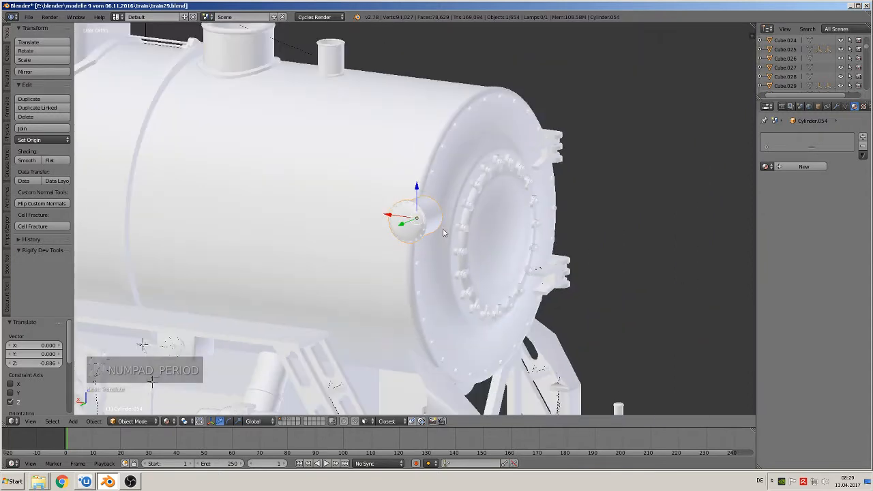
pyautogui.moveTo(442, 247); pyautogui.dragTo(372, 213)
pyautogui.press('g')
pyautogui.press('z')
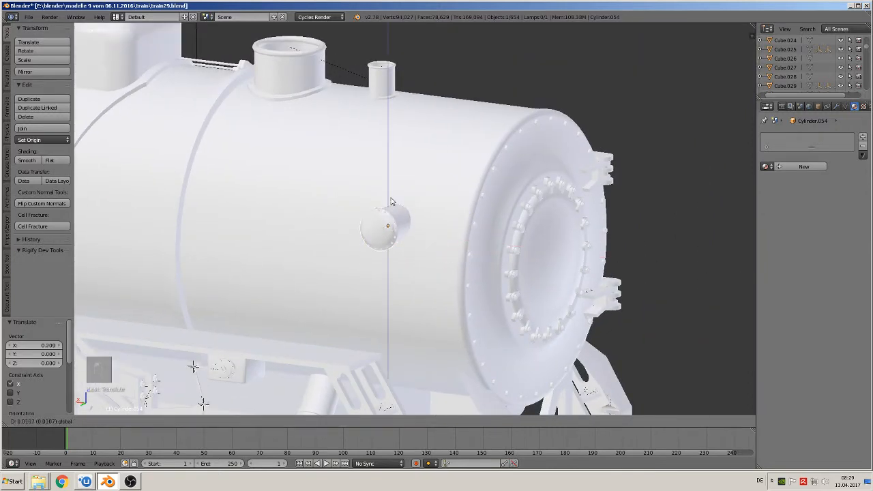
pyautogui.click(427, 154)
# Step: Scale the flanged cylinder by 1.722 and sink it into the boiler side, moving it 0.179 along Y, -0.059 along Z and -0.028 along X
pyautogui.press('s')
pyautogui.click(451, 198)
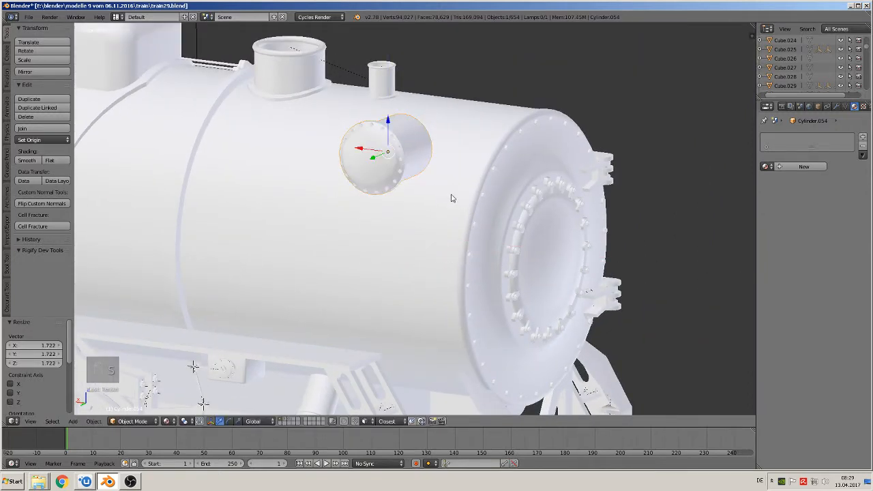
pyautogui.press('g')
pyautogui.press('y')
pyautogui.click(413, 145)
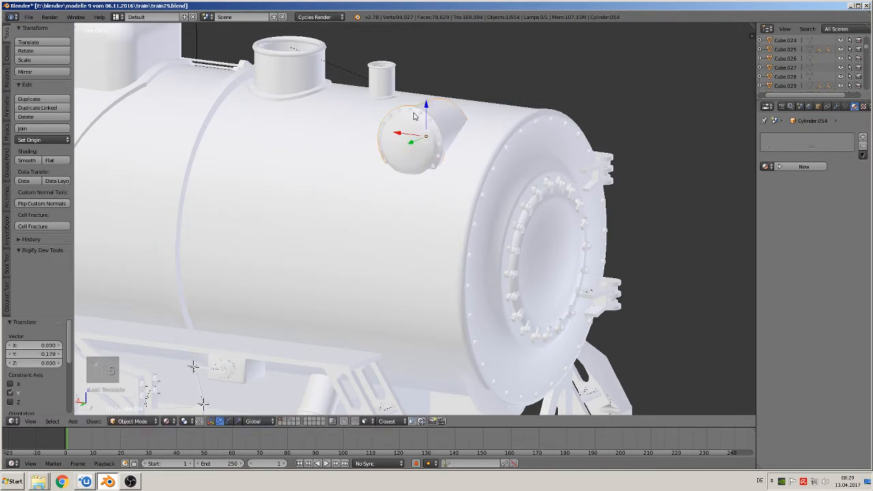
pyautogui.press('g')
pyautogui.press('z')
pyautogui.click(423, 140)
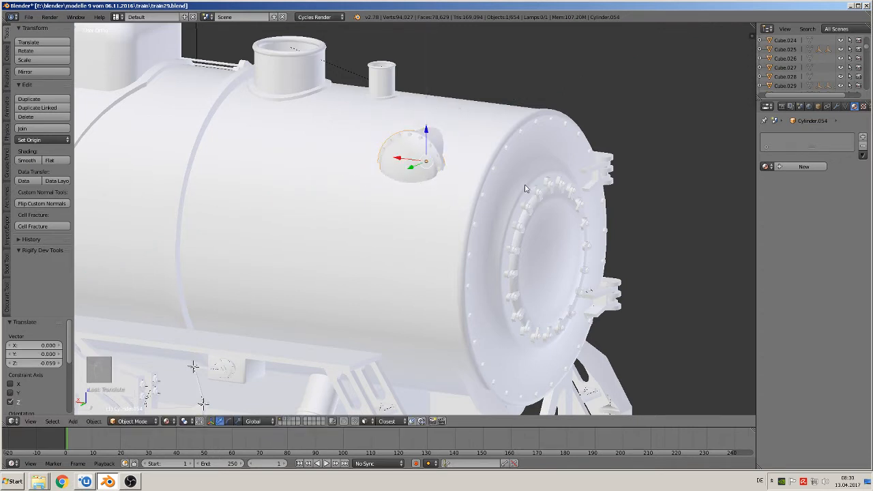
pyautogui.moveTo(455, 181); pyautogui.dragTo(482, 175, button='middle')
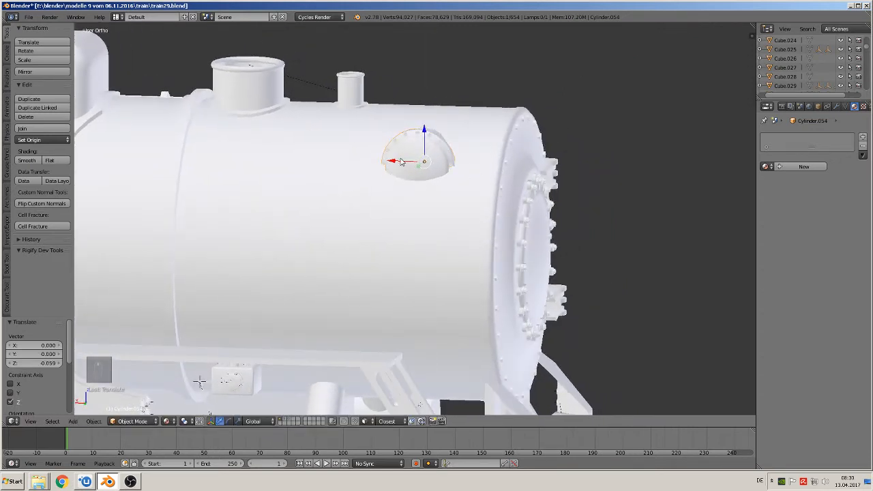
pyautogui.moveTo(401, 161); pyautogui.dragTo(410, 167)
# Step: Duplicate the flanged cylinder, move the copy about 0.392 along Y to the boiler's opposite side and rotate it 180° about global Z
pyautogui.moveTo(399, 208); pyautogui.dragTo(329, 214, button='middle')
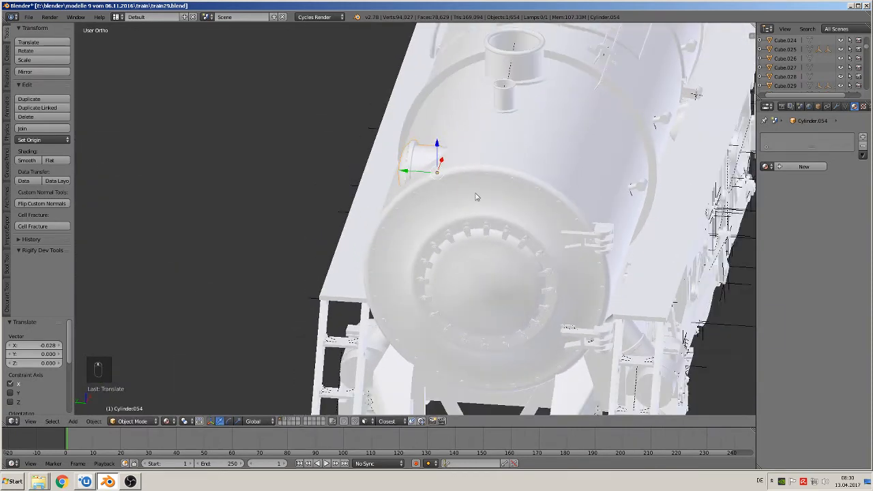
pyautogui.keyDown('shift'); pyautogui.moveTo(547, 232); pyautogui.dragTo(364, 232, button='middle'); pyautogui.keyUp('shift')
pyautogui.hotkey('shift', 'd')
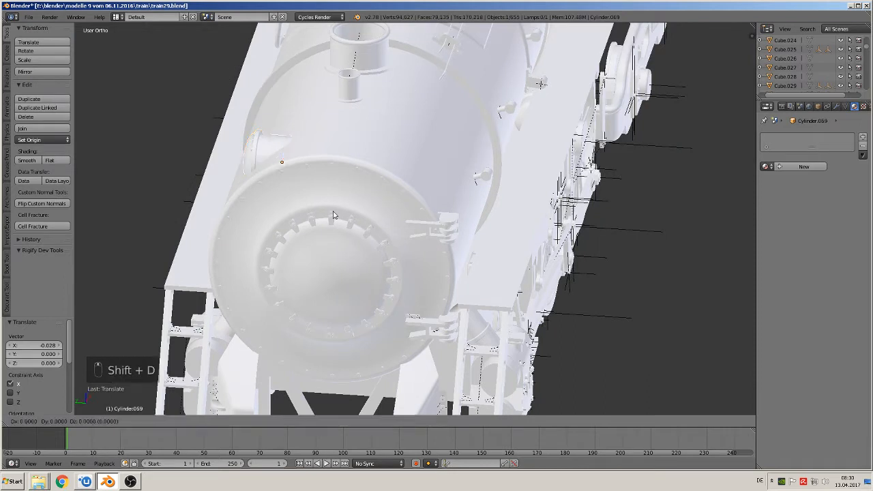
pyautogui.rightClick(334, 216)
pyautogui.moveTo(260, 167); pyautogui.dragTo(408, 197)
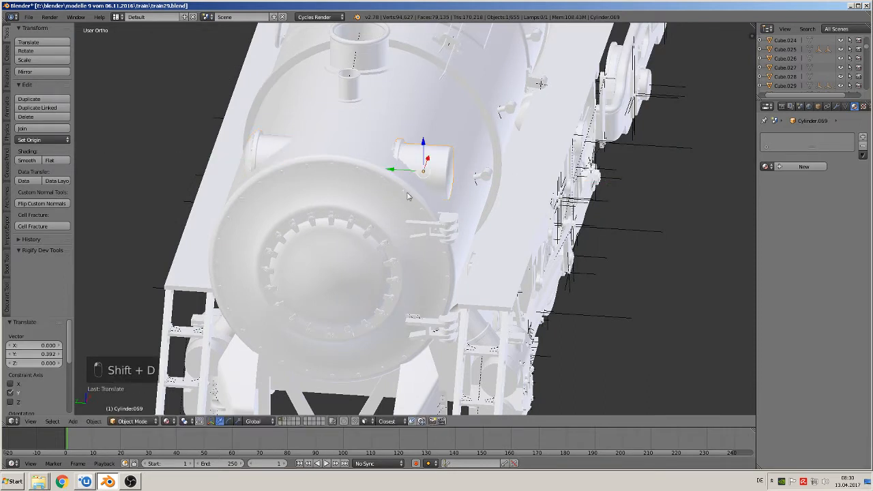
pyautogui.write('rz180')
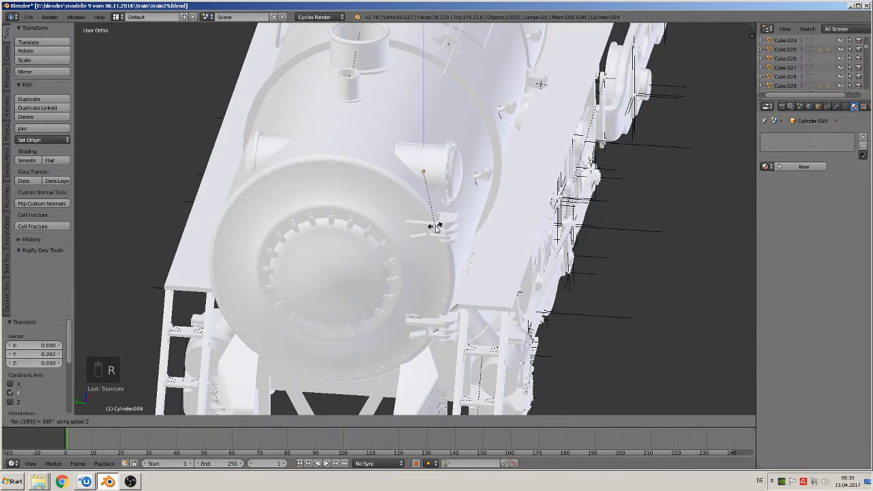
pyautogui.press('Return')
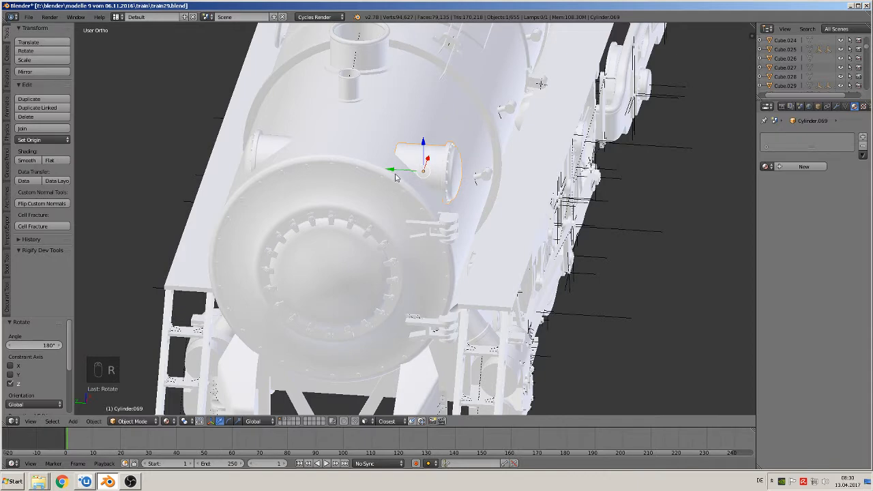
# Step: Shift the copied cylinder along Y into the boiler wall to match its counterpart, then clear the selection
pyautogui.moveTo(395, 177); pyautogui.dragTo(373, 178)
pyautogui.moveTo(377, 222); pyautogui.dragTo(304, 197, button='middle')
pyautogui.press('a')
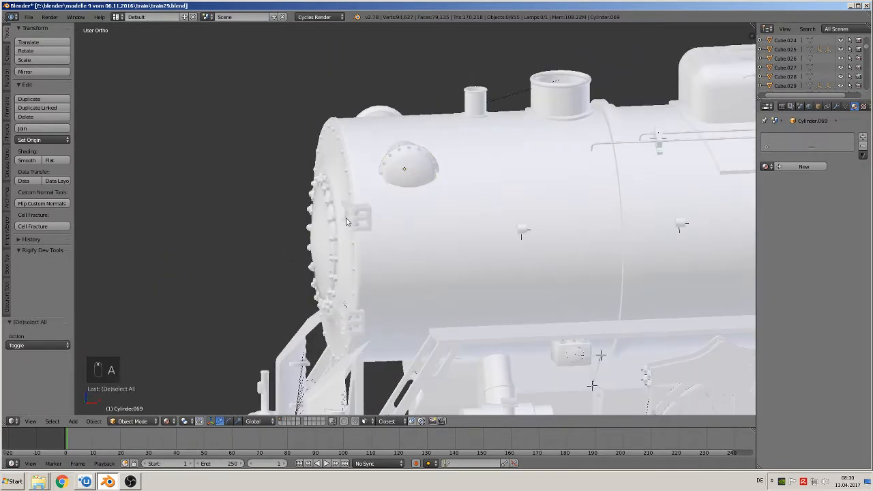
# Step: Select the small domed tank with the side pipe among the spare parts above the tender
pyautogui.scroll(-2, 377, 221)
pyautogui.scroll(-5, 460, 238)
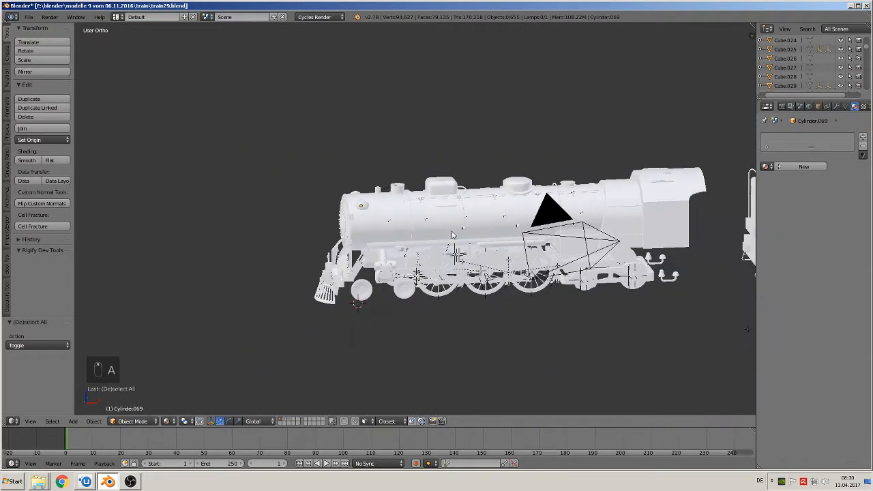
pyautogui.keyDown('shift'); pyautogui.moveTo(506, 251); pyautogui.dragTo(171, 290, button='middle'); pyautogui.keyUp('shift')
pyautogui.keyDown('shift'); pyautogui.moveTo(463, 222); pyautogui.dragTo(190, 275, button='middle'); pyautogui.keyUp('shift')
pyautogui.scroll(5, 246, 271)
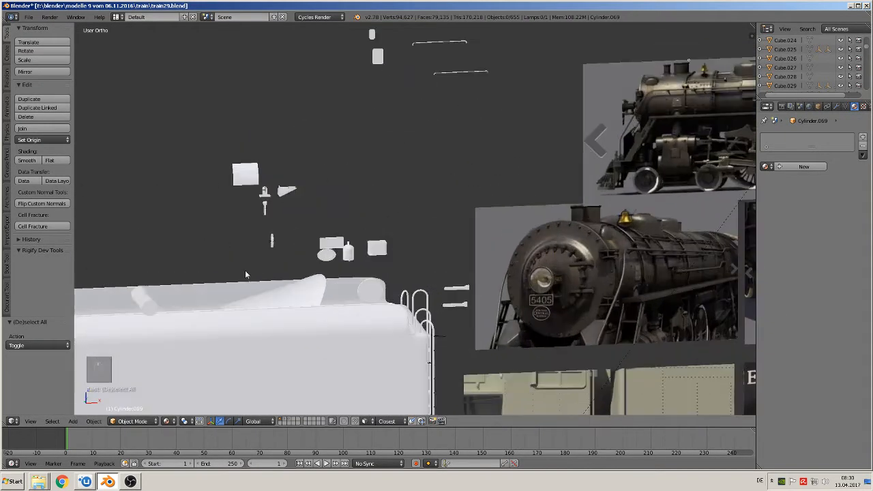
pyautogui.scroll(2, 248, 280)
pyautogui.rightClick(287, 290)
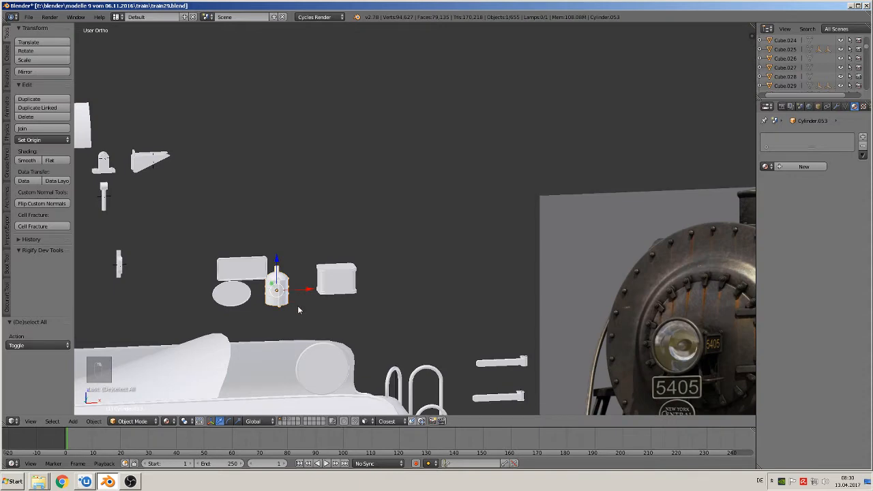
# Step: Inspect the domed tank closely and examine the reference images around the front deck for its mounting position
pyautogui.keyDown('shift'); pyautogui.moveTo(298, 307); pyautogui.dragTo(435, 247, button='middle'); pyautogui.keyUp('shift')
pyautogui.scroll(13, 436, 251)
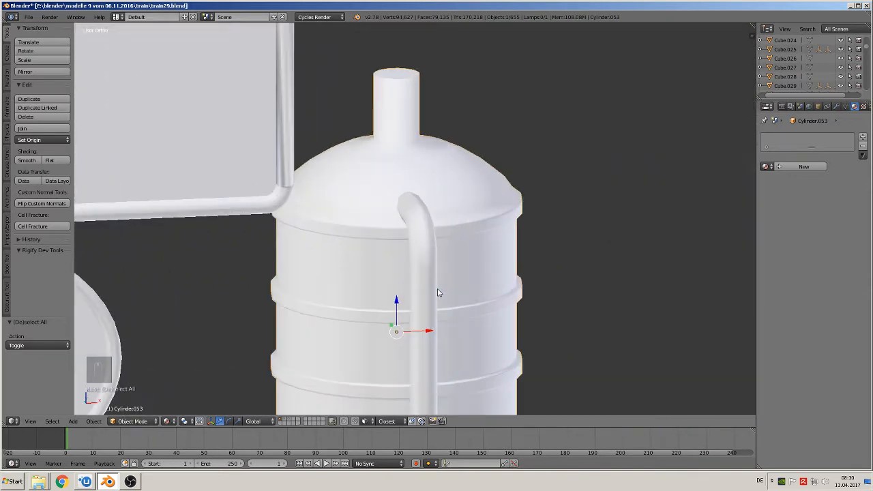
pyautogui.scroll(-3, 438, 293)
pyautogui.scroll(1, 438, 291)
pyautogui.scroll(-1, 440, 289)
pyautogui.scroll(-3, 450, 295)
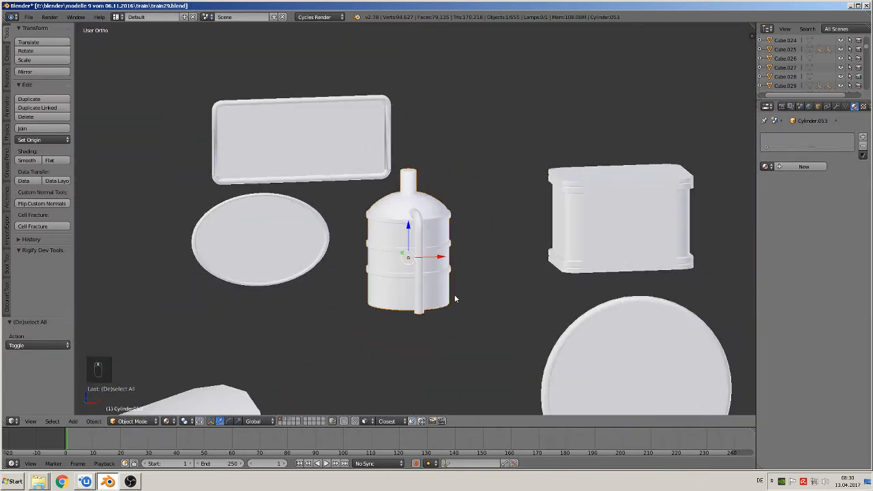
pyautogui.scroll(-8, 457, 295)
pyautogui.keyDown('shift'); pyautogui.moveTo(547, 291); pyautogui.dragTo(104, 142, button='middle'); pyautogui.keyUp('shift')
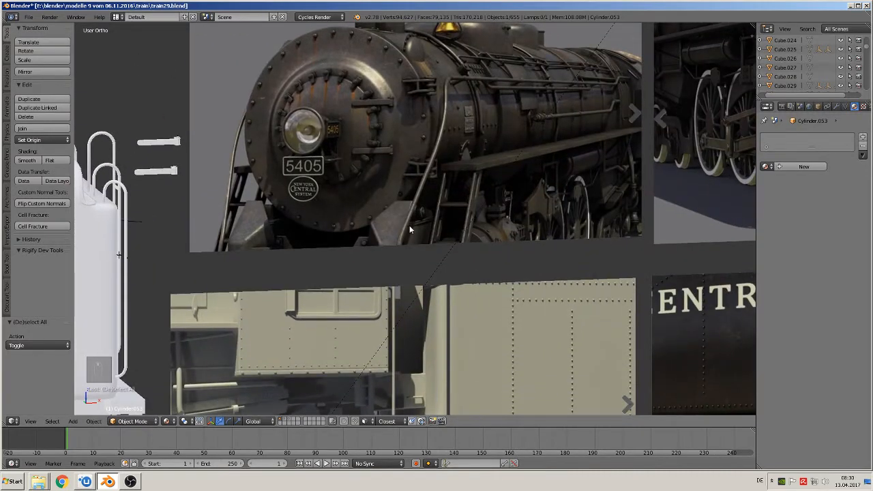
pyautogui.keyDown('shift'); pyautogui.moveTo(425, 272); pyautogui.dragTo(412, 259, button='middle'); pyautogui.keyUp('shift')
pyautogui.keyDown('shift'); pyautogui.moveTo(510, 234); pyautogui.dragTo(534, 205, button='middle'); pyautogui.keyUp('shift')
pyautogui.scroll(6, 534, 204)
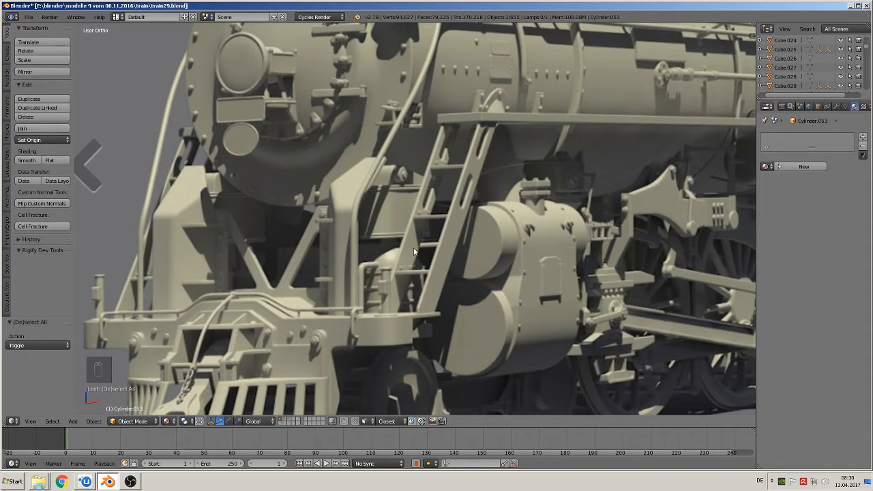
pyautogui.scroll(-10, 350, 300)
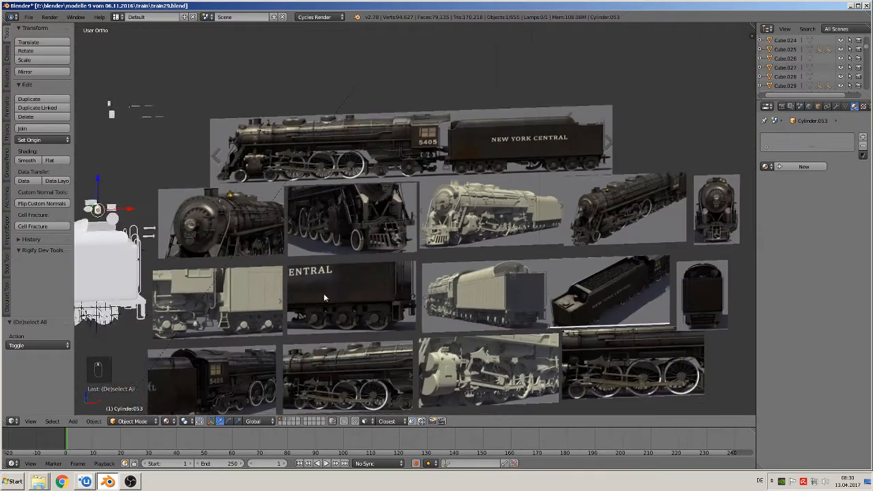
# Step: Move the domed tank to the locomotive's front, -8.261 along X, -1.069 along Z and -0.802 along Y
pyautogui.keyDown('shift'); pyautogui.moveTo(323, 293); pyautogui.dragTo(627, 269, button='middle'); pyautogui.keyUp('shift')
pyautogui.press('KP_1')
pyautogui.scroll(-3, 579, 270)
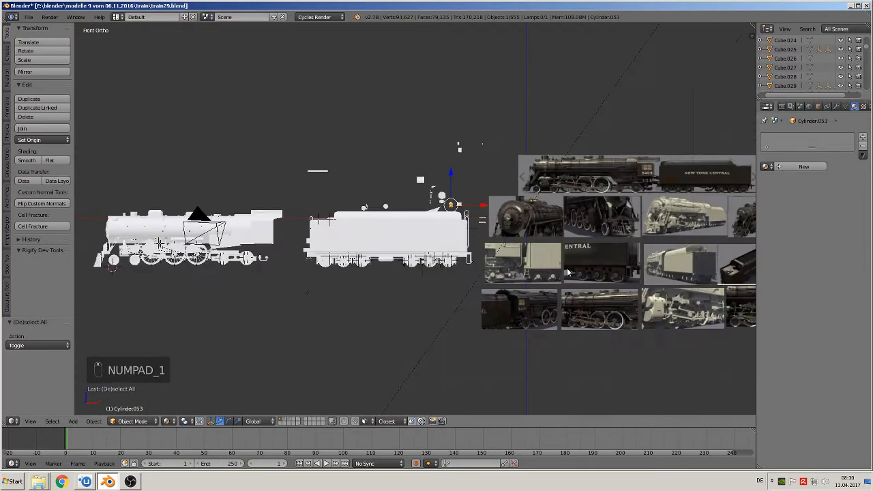
pyautogui.press('g')
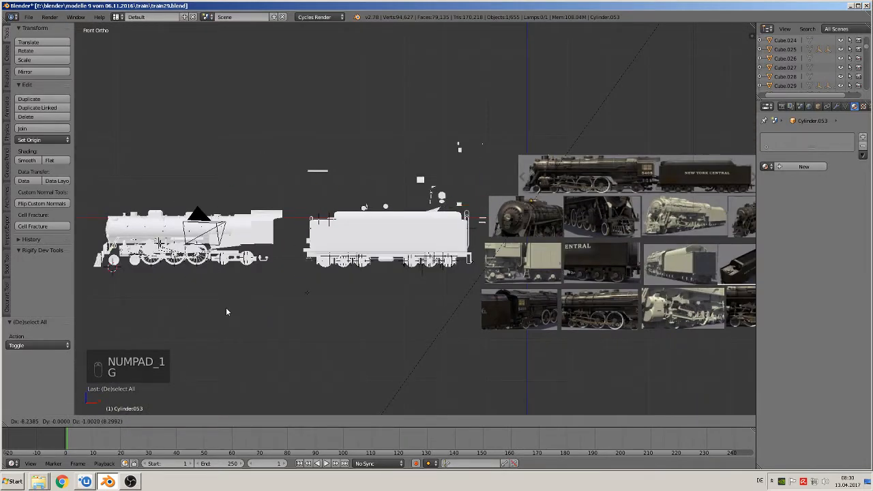
pyautogui.click(226, 309)
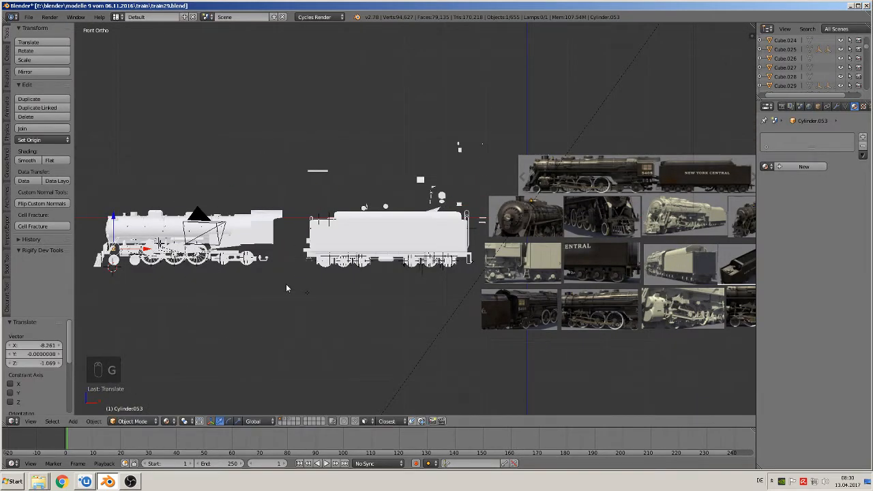
pyautogui.press('KP_7')
pyautogui.press('g')
pyautogui.press('y')
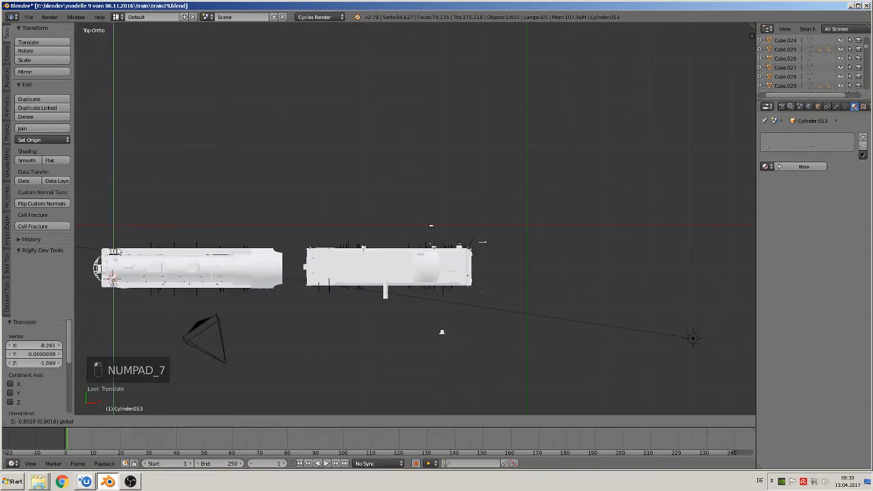
pyautogui.click(118, 251)
# Step: Slide the tank forward along X, out from behind the front ladder, and scale it by 1.627
pyautogui.press('KP_Decimal')
pyautogui.moveTo(194, 249); pyautogui.dragTo(284, 190, button='middle')
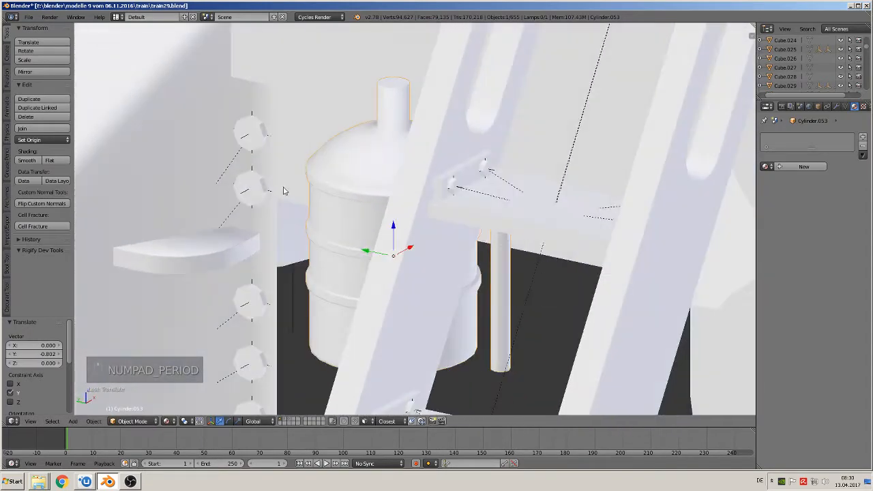
pyautogui.scroll(-8, 284, 190)
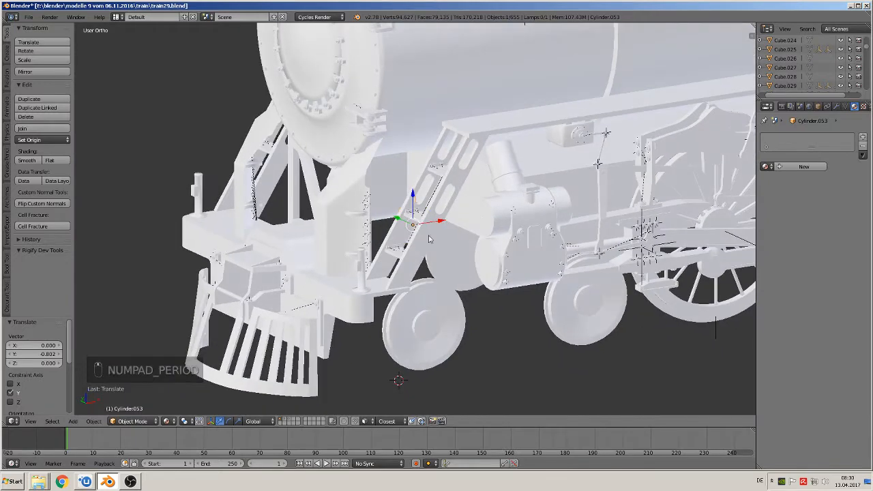
pyautogui.press('g')
pyautogui.press('x')
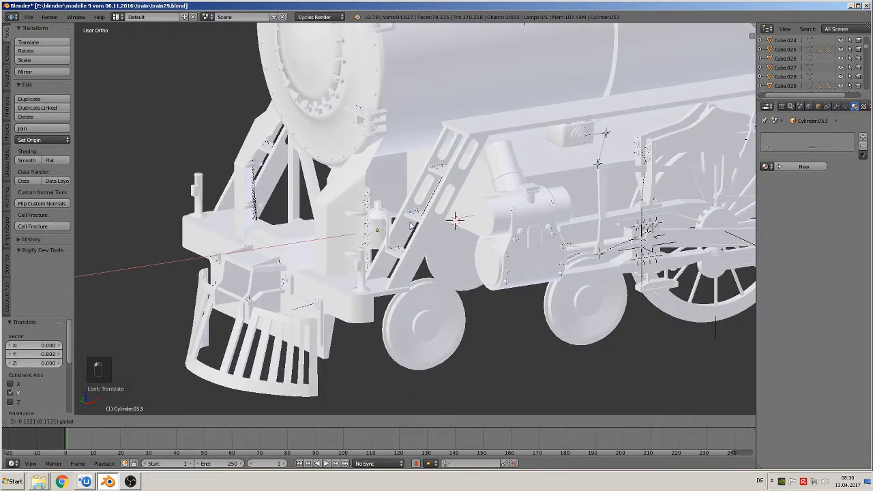
pyautogui.click(452, 221)
pyautogui.press('s')
pyautogui.click(461, 279)
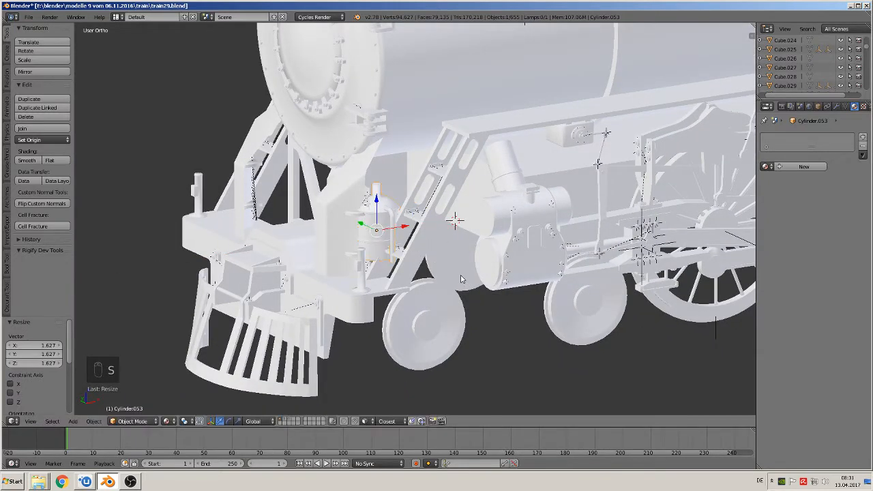
# Step: Lower the tank 0.039 along Z toward the front deck and shift it 0.047 along X
pyautogui.moveTo(446, 263)
pyautogui.mouseDown(button='middle')
pyautogui.moveTo(436, 266)
pyautogui.moveTo(450, 269)
pyautogui.mouseUp(button='middle')
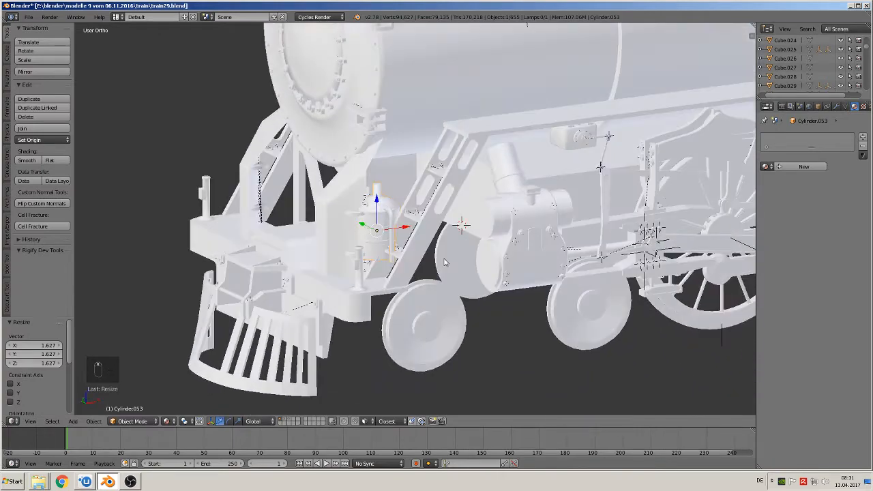
pyautogui.moveTo(377, 201); pyautogui.dragTo(380, 218)
pyautogui.press('g')
pyautogui.press('x')
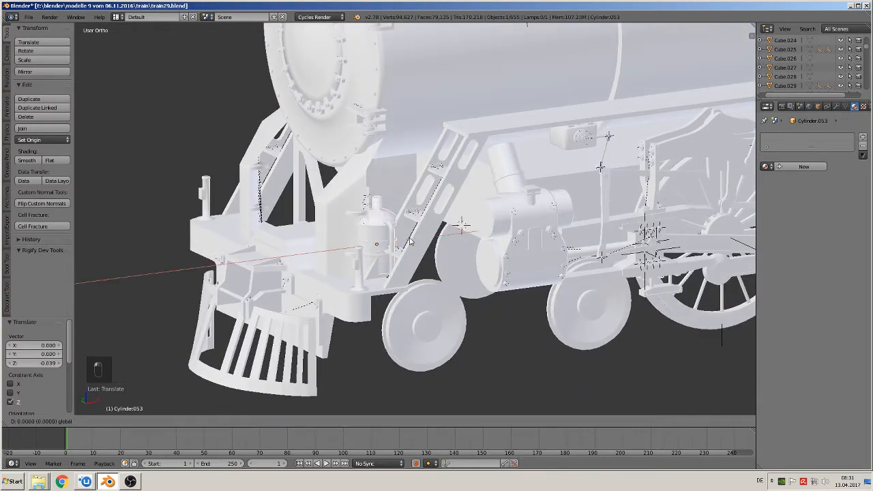
pyautogui.click(420, 235)
# Step: Move the angled front support beside the tank 0.328 along Y toward the opposite side of the deck
pyautogui.moveTo(426, 246); pyautogui.dragTo(444, 254, button='middle')
pyautogui.rightClick(441, 248)
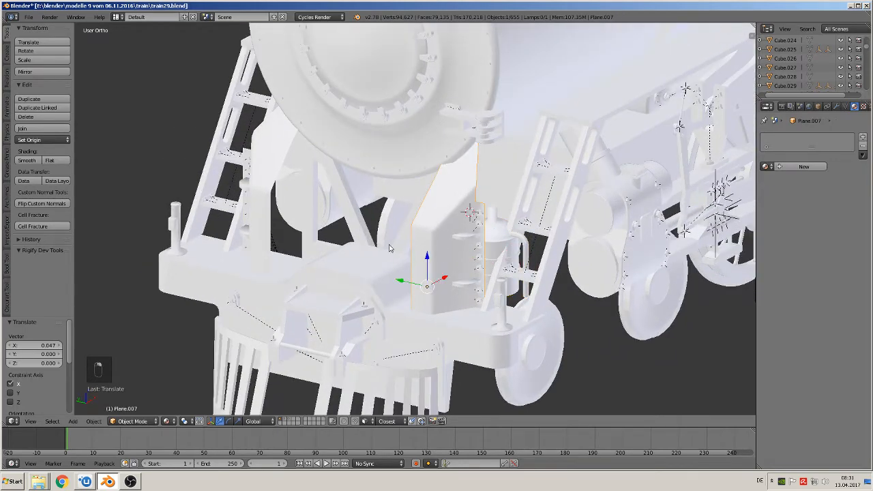
pyautogui.keyDown('shift'); pyautogui.rightClick(258, 191); pyautogui.keyUp('shift')
pyautogui.moveTo(258, 191); pyautogui.dragTo(330, 201, button='middle')
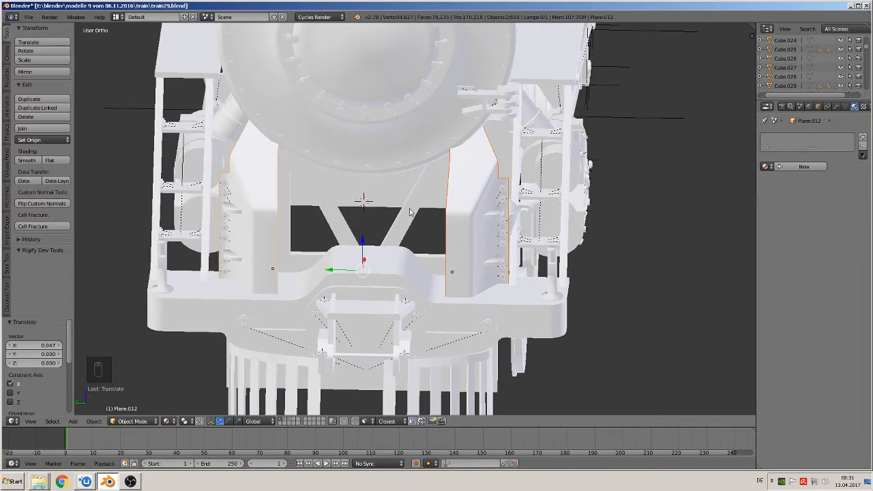
pyautogui.rightClick(450, 259)
pyautogui.press('g')
pyautogui.press('y')
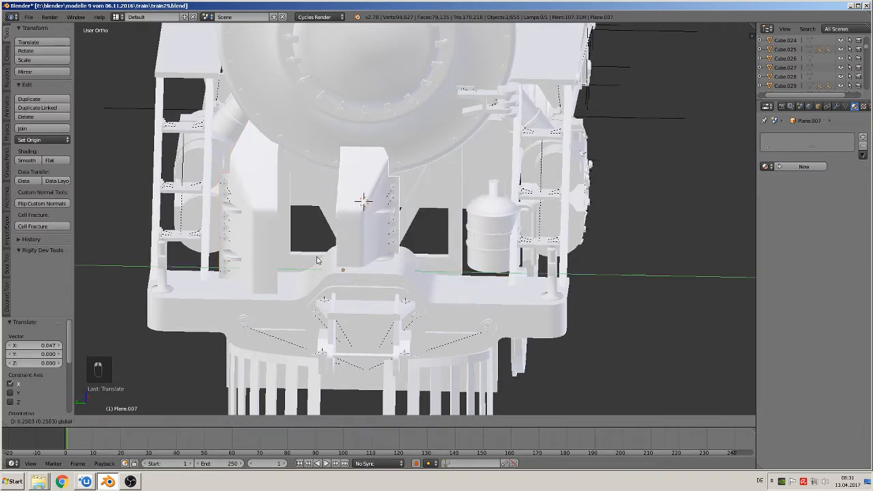
pyautogui.click(291, 259)
# Step: Move the other angled front support 0.482 along Y, across the deck to the domed tank's side
pyautogui.rightClick(260, 246)
pyautogui.press('g')
pyautogui.press('y')
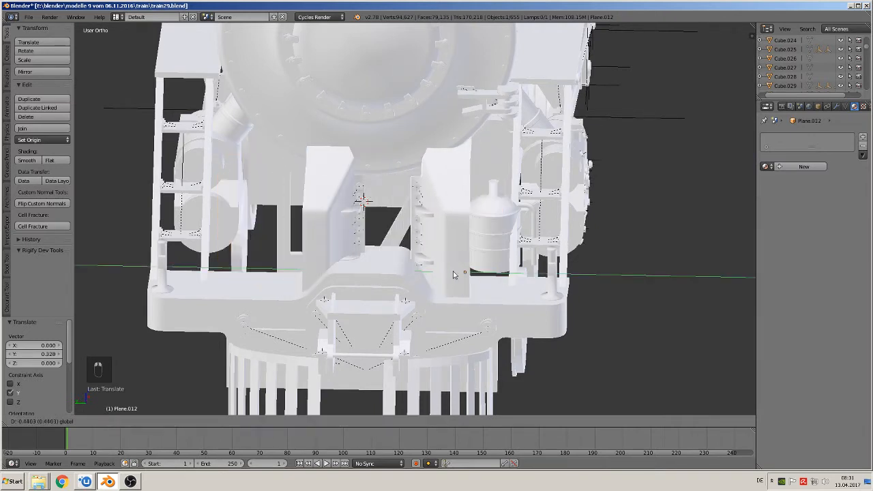
pyautogui.click(467, 274)
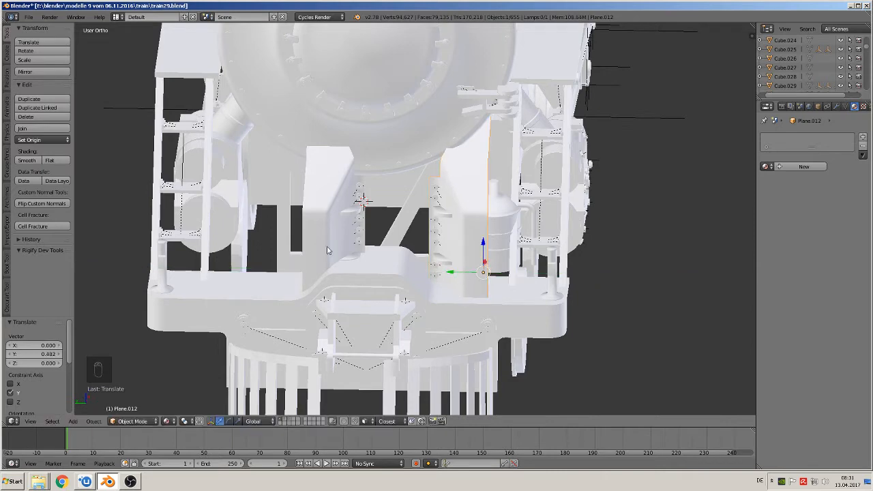
# Step: Move the angled support opposite the tank outward along Y by 0.146 and then by another 0.038
pyautogui.rightClick(313, 250)
pyautogui.press('g')
pyautogui.press('y')
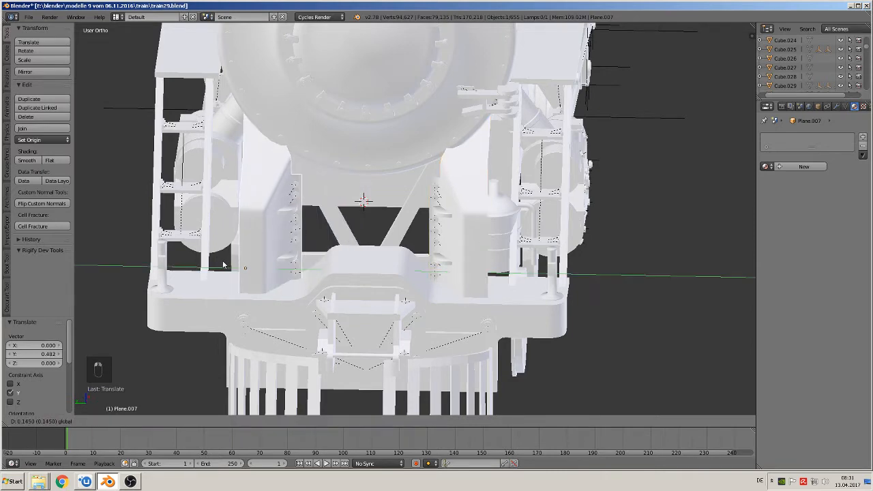
pyautogui.click(231, 265)
pyautogui.moveTo(230, 263)
pyautogui.mouseDown(button='middle')
pyautogui.moveTo(220, 261)
pyautogui.moveTo(233, 259)
pyautogui.moveTo(228, 252)
pyautogui.mouseUp(button='middle')
pyautogui.press('g')
pyautogui.press('y')
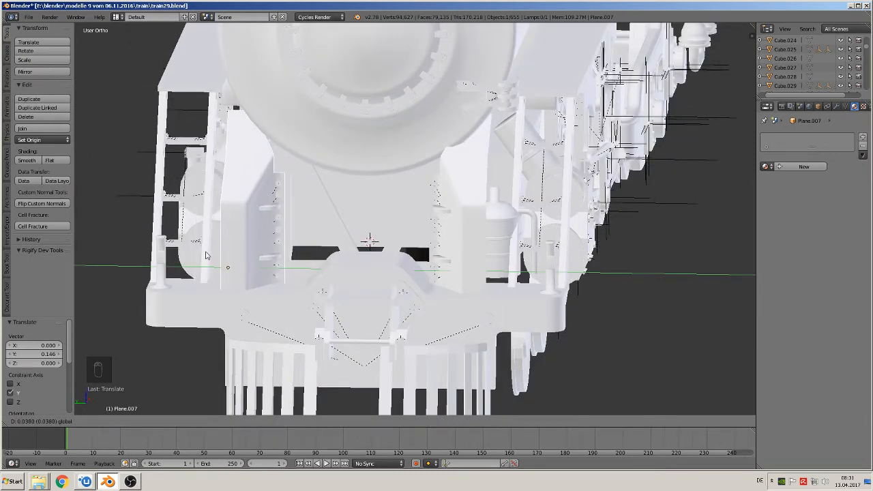
pyautogui.click(257, 237)
pyautogui.moveTo(257, 238); pyautogui.dragTo(255, 233, button='middle')
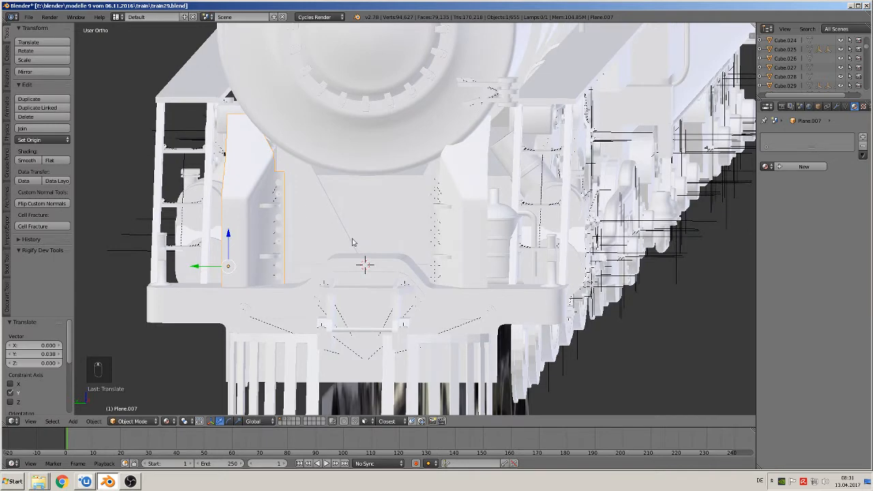
# Step: Move the tank-side angled support -0.054 along Y toward the deck's edge, then back inward by 0.010
pyautogui.rightClick(479, 229)
pyautogui.press('g')
pyautogui.press('y')
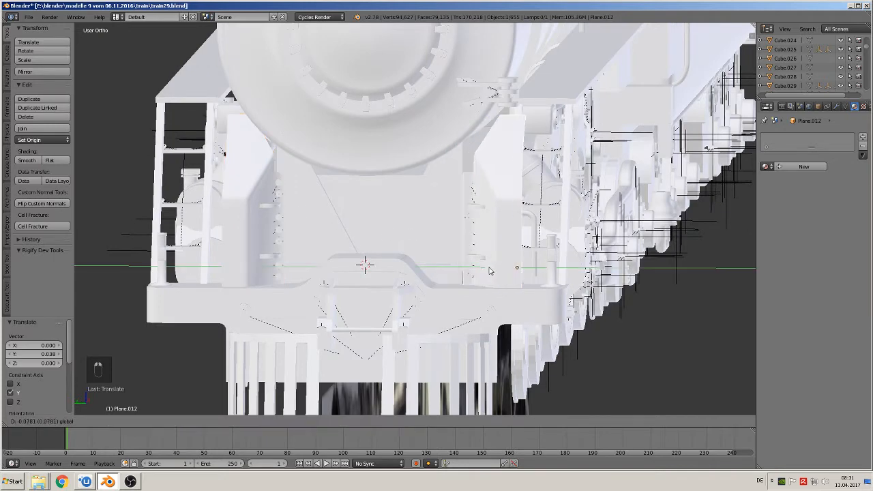
pyautogui.click(480, 270)
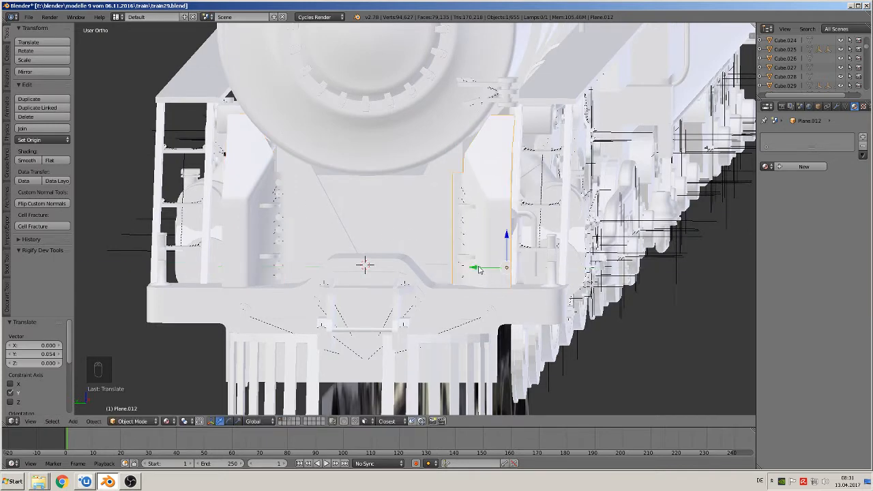
pyautogui.moveTo(479, 270); pyautogui.dragTo(449, 267, button='middle')
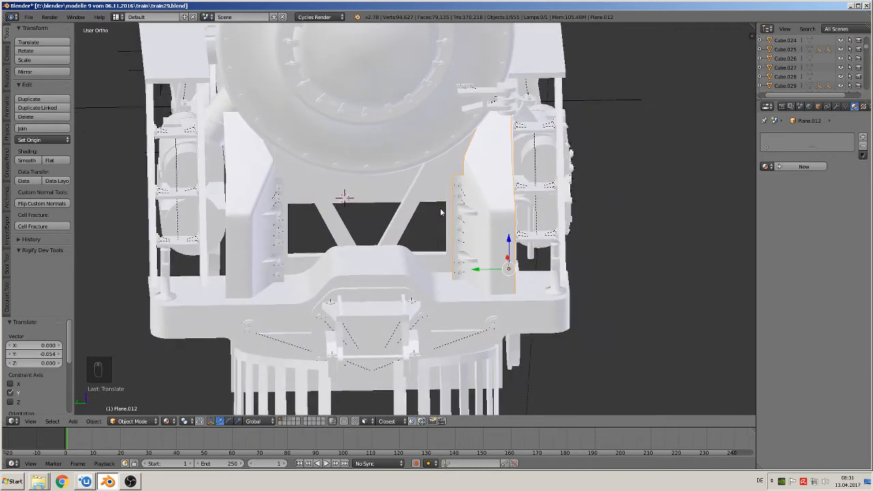
pyautogui.moveTo(482, 270); pyautogui.dragTo(474, 270)
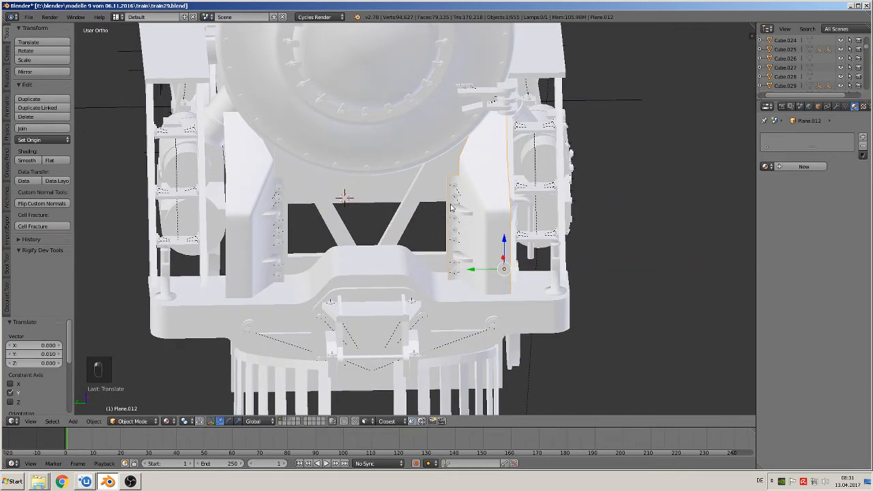
# Step: Shift both angled supports back along X, the far one by 0.030 and the tank-side one by 0.039
pyautogui.moveTo(422, 233); pyautogui.dragTo(374, 229, button='middle')
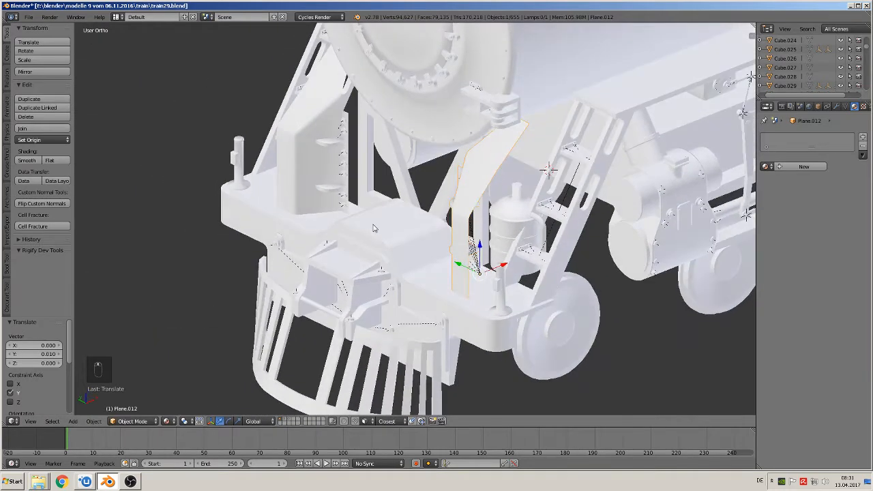
pyautogui.rightClick(346, 181)
pyautogui.moveTo(320, 178); pyautogui.dragTo(351, 178)
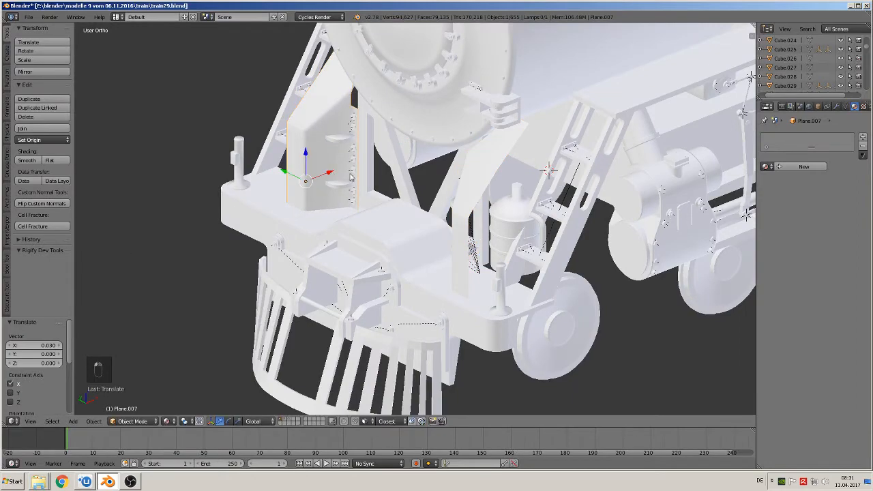
pyautogui.rightClick(472, 221)
pyautogui.moveTo(484, 240); pyautogui.dragTo(583, 240, button='middle')
pyautogui.moveTo(492, 253); pyautogui.dragTo(499, 253)
pyautogui.moveTo(499, 253); pyautogui.dragTo(355, 253, button='middle')
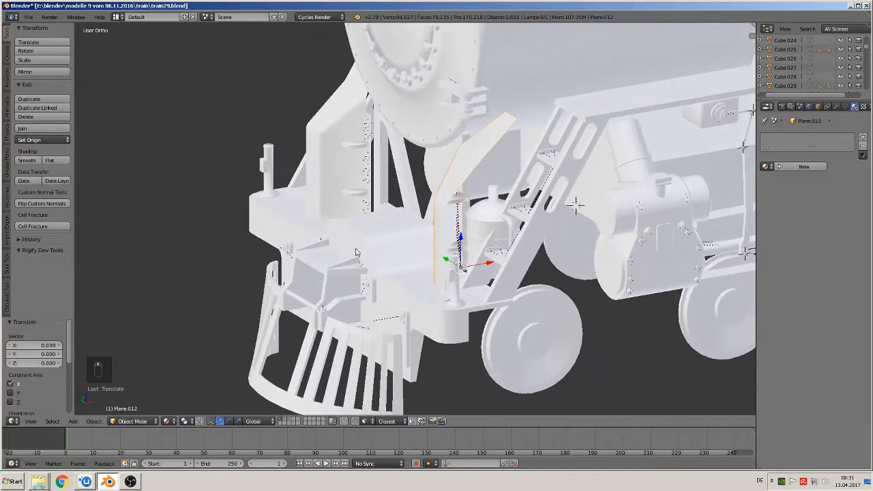
# Step: Rotate the domed tank -100.752° about the Z axis so its side pipe points toward the front
pyautogui.rightClick(491, 231)
pyautogui.scroll(4, 490, 235)
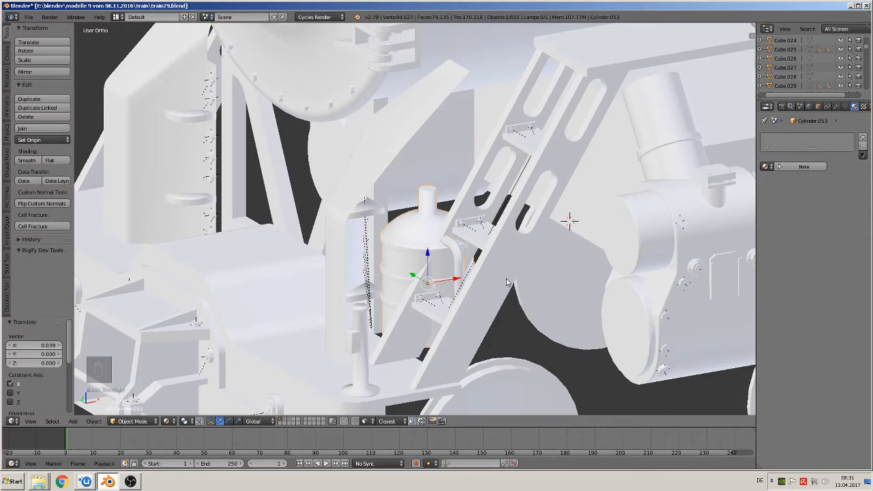
pyautogui.press('r')
pyautogui.press('z')
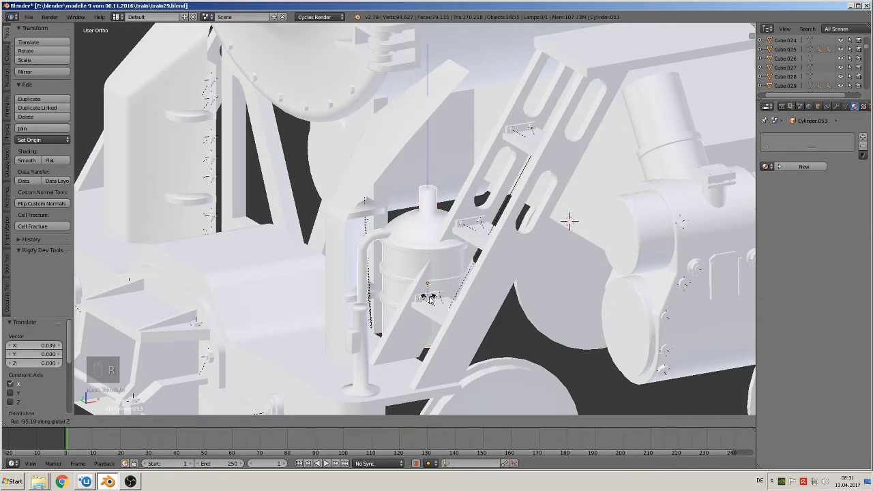
pyautogui.click(426, 300)
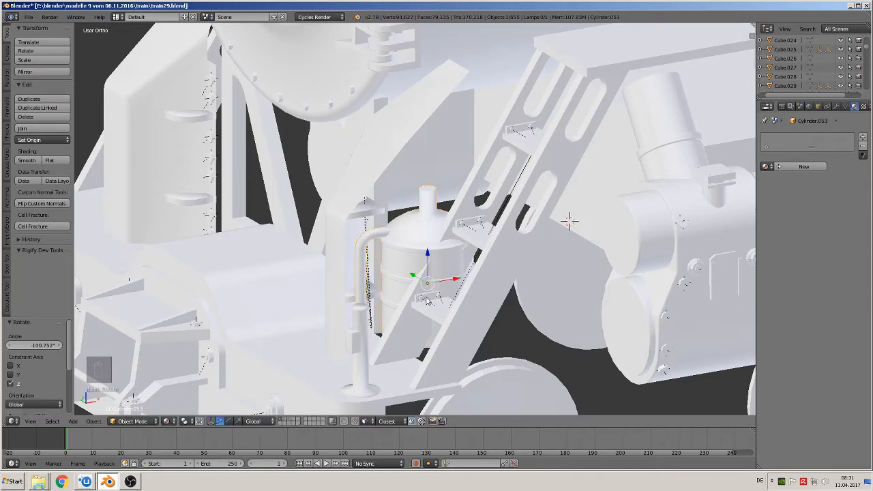
# Step: Shrink the tank slightly and settle it on the deck, -0.012 and -0.017 along X and -0.022 along Z
pyautogui.scroll(-2, 425, 299)
pyautogui.moveTo(425, 298); pyautogui.dragTo(420, 278, button='middle')
pyautogui.scroll(2, 422, 303)
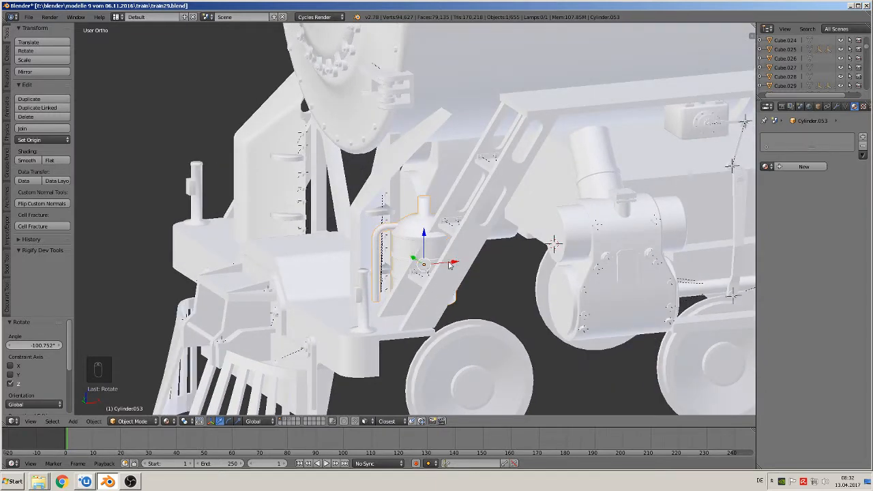
pyautogui.press('g')
pyautogui.press('x')
pyautogui.click(451, 268)
pyautogui.press('s')
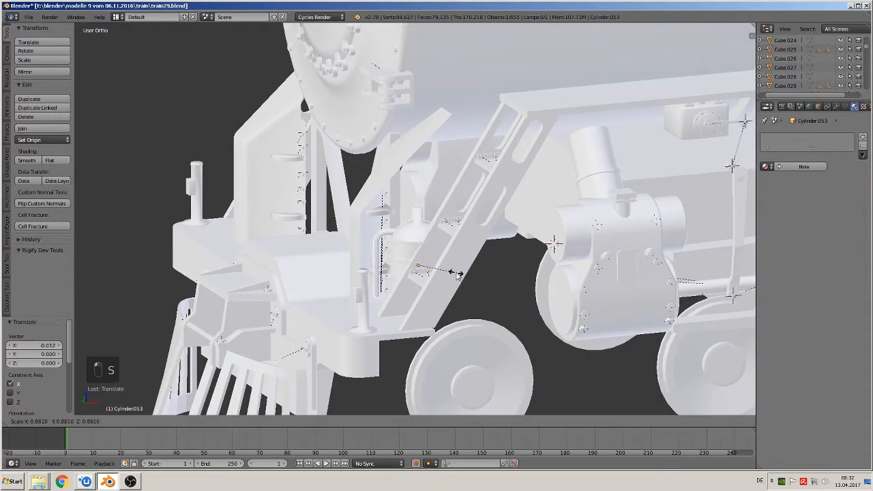
pyautogui.rightClick(456, 272)
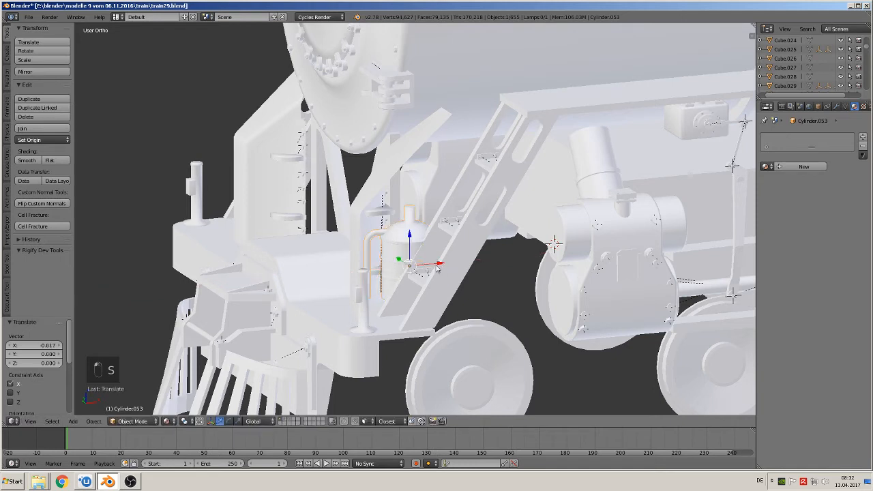
pyautogui.moveTo(409, 240)
pyautogui.mouseDown()
pyautogui.moveTo(409, 263)
pyautogui.moveTo(409, 251)
pyautogui.mouseUp()
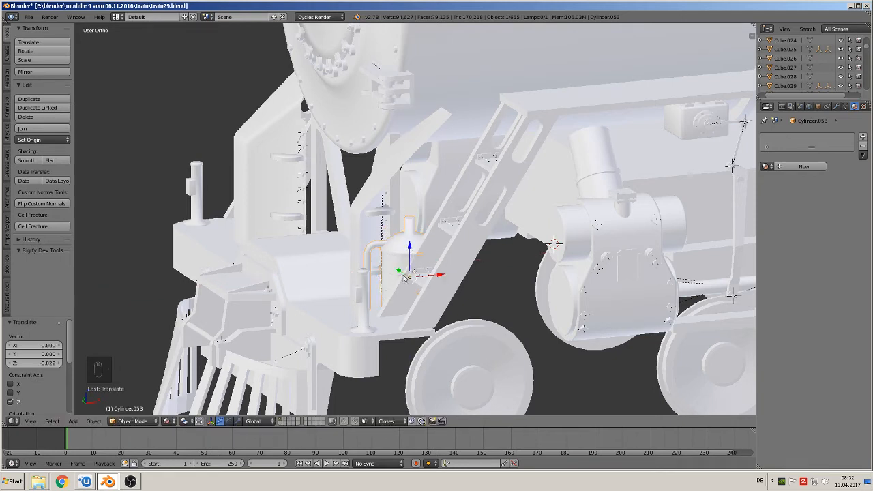
# Step: Duplicate the domed tank and move the copy 0.579 along Y, fine-tuning its position behind the opposite support
pyautogui.moveTo(406, 276); pyautogui.dragTo(536, 302, button='middle')
pyautogui.hotkey('shift', 'd')
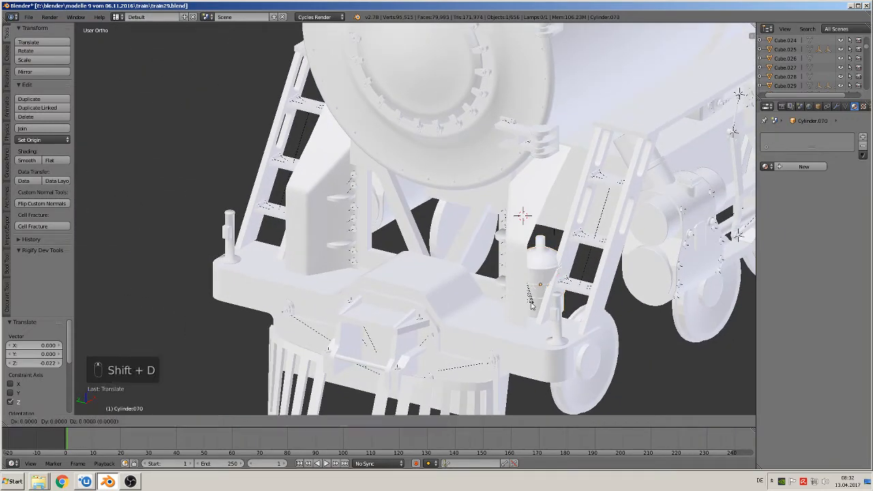
pyautogui.rightClick(530, 304)
pyautogui.moveTo(521, 283); pyautogui.dragTo(295, 219)
pyautogui.click(304, 221)
pyautogui.moveTo(304, 220); pyautogui.dragTo(297, 235, button='middle')
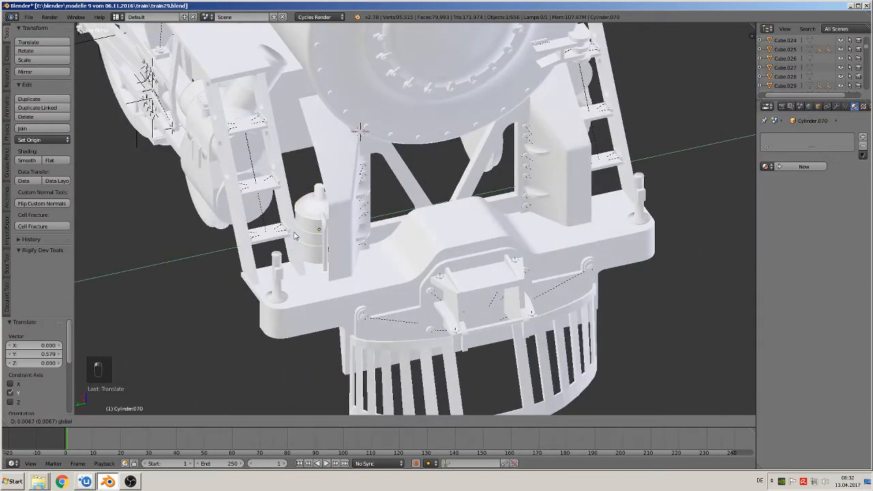
pyautogui.click(296, 237)
pyautogui.press('KP_5')
# Step: Add a Solidify modifier with thickness 0.2320 and an Edge Split modifier to the first tank's angled support
pyautogui.moveTo(293, 233); pyautogui.dragTo(314, 213, button='middle')
pyautogui.rightClick(424, 210)
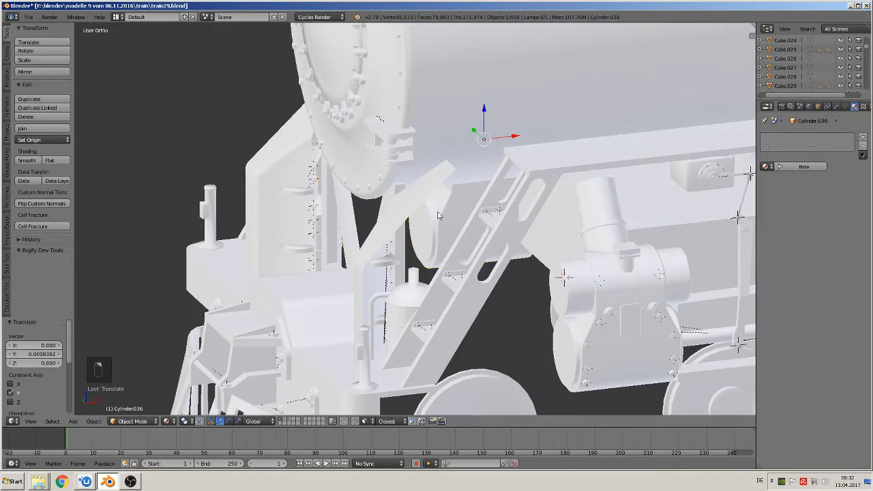
pyautogui.rightClick(411, 210)
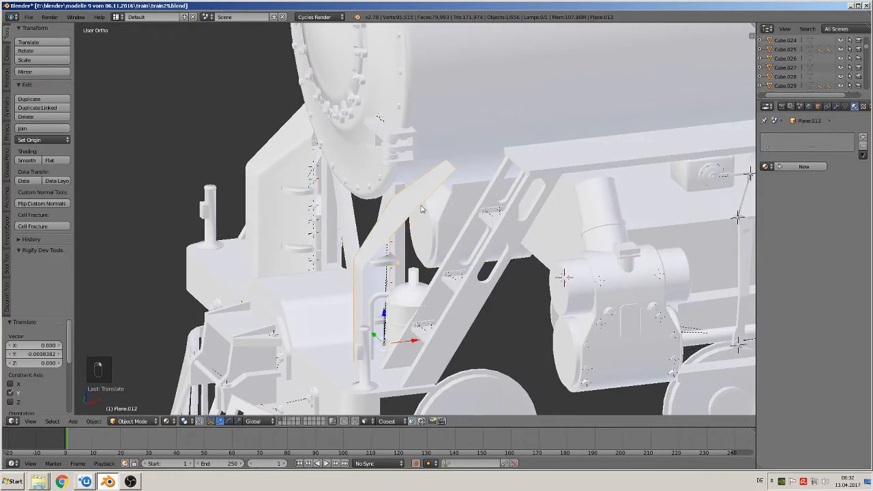
pyautogui.click(836, 107)
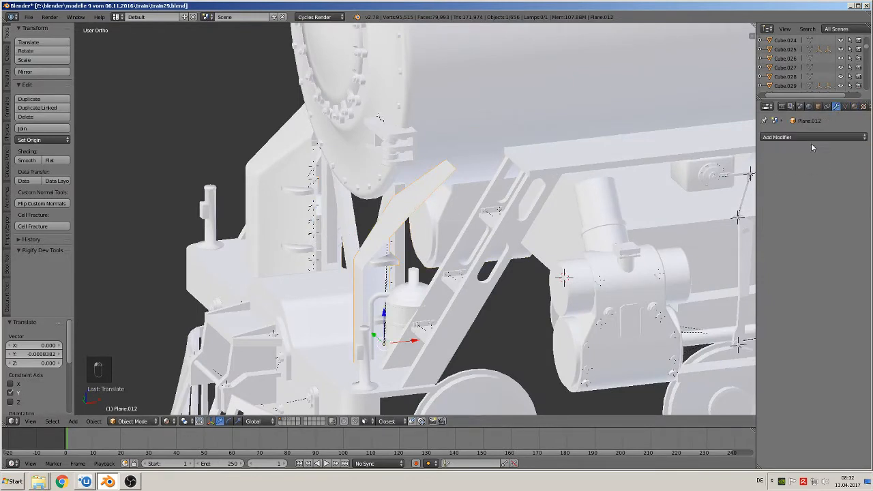
pyautogui.click(811, 137)
pyautogui.click(709, 279)
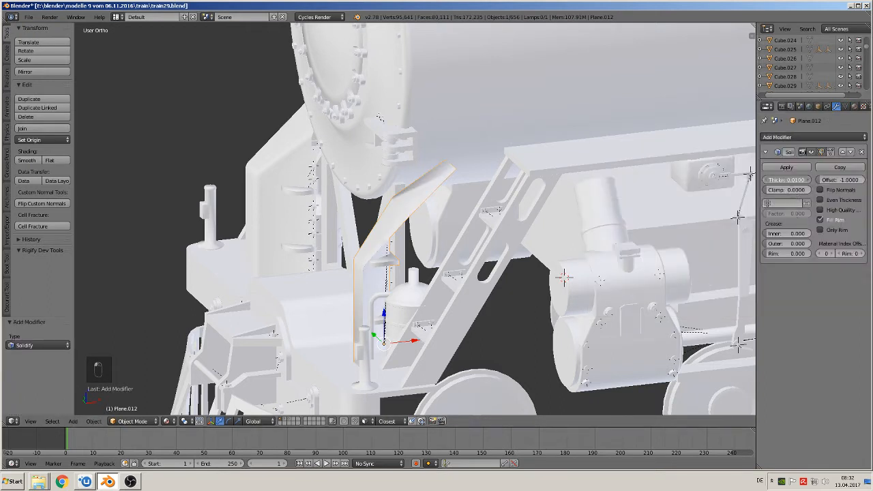
pyautogui.moveTo(792, 180); pyautogui.dragTo(809, 180)
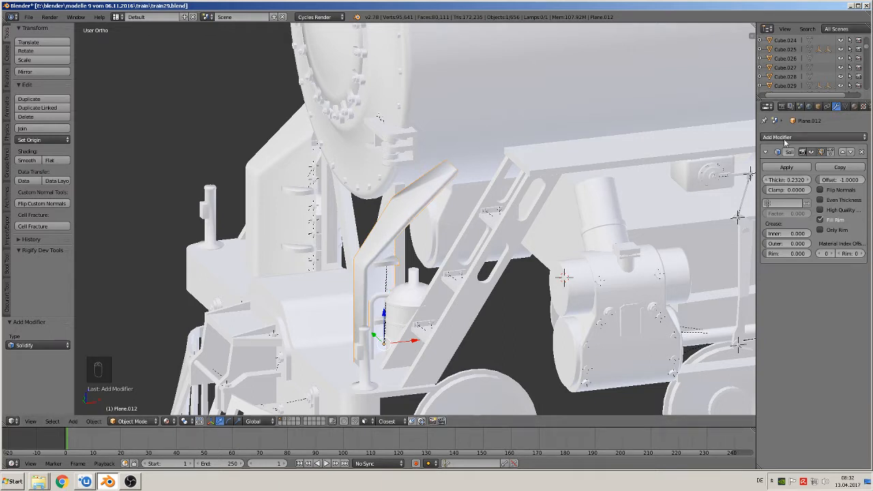
pyautogui.click(832, 139)
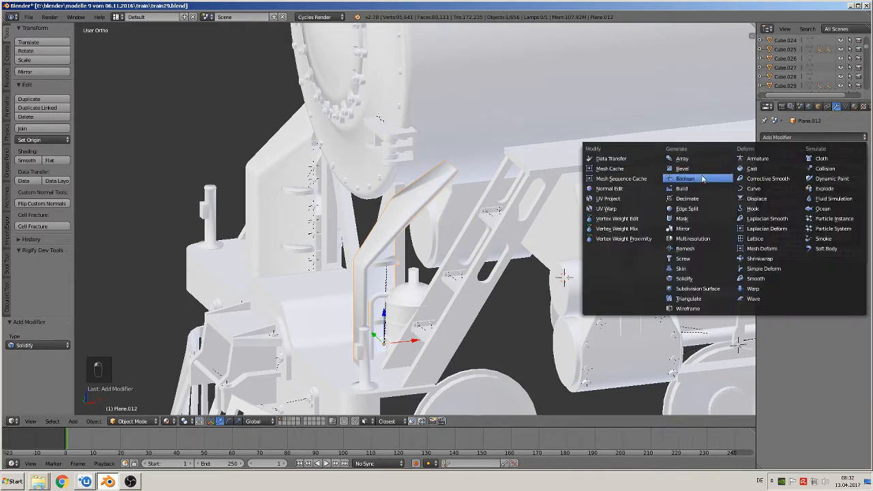
pyautogui.click(713, 211)
# Step: Give the opposite angled support a Solidify modifier with thickness 0.2900 and an Edge Split modifier
pyautogui.moveTo(450, 333); pyautogui.dragTo(337, 296, button='middle')
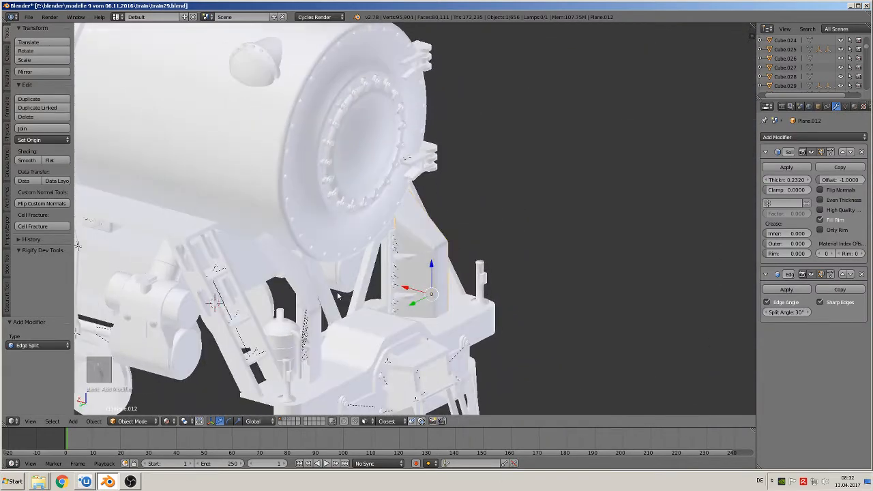
pyautogui.rightClick(300, 280)
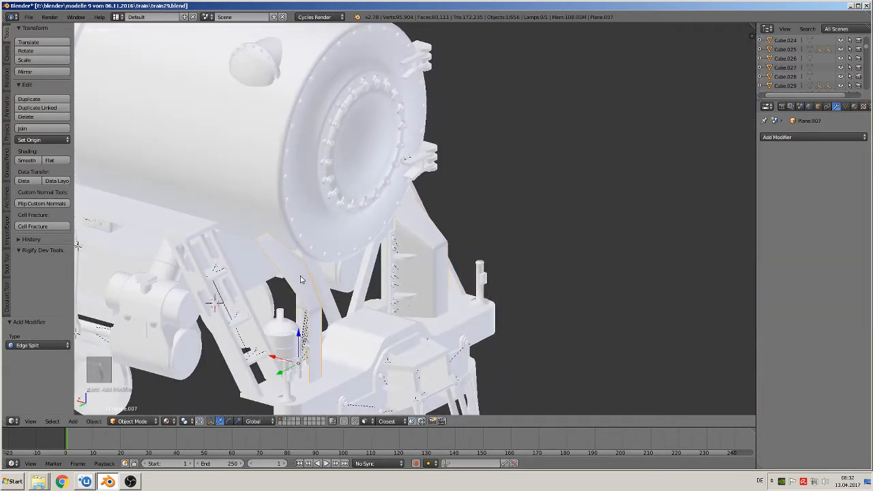
pyautogui.click(827, 136)
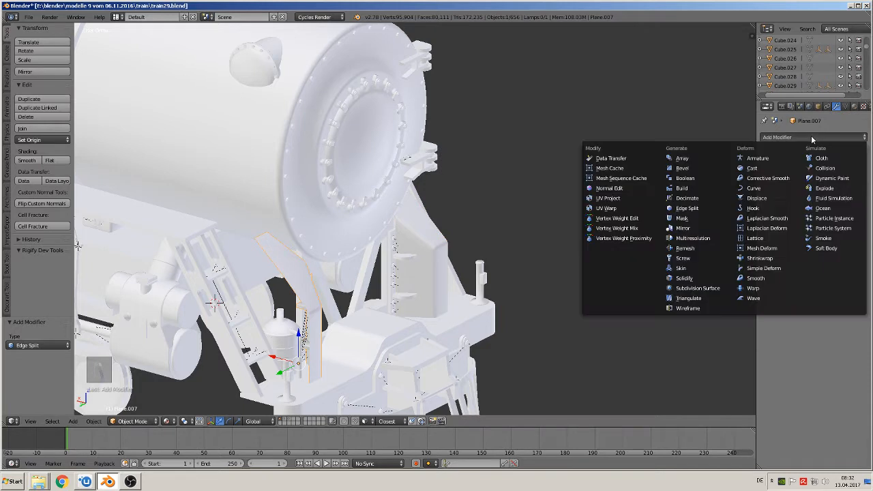
pyautogui.click(708, 281)
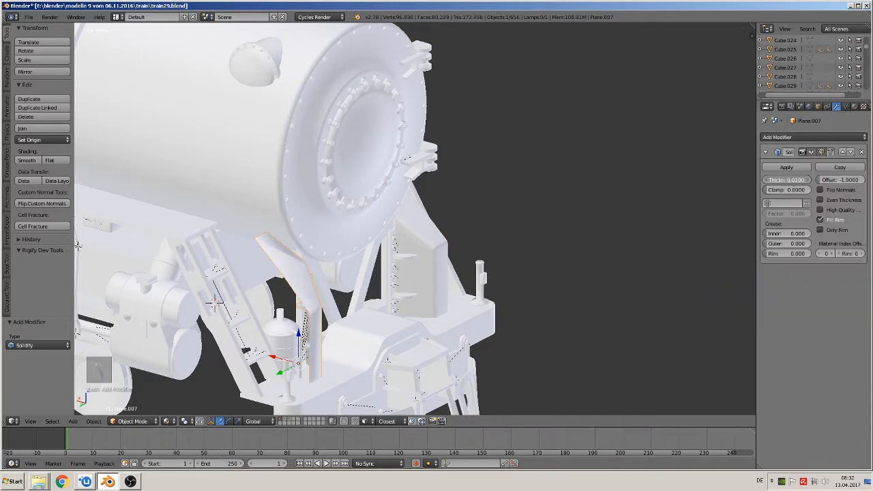
pyautogui.moveTo(786, 179); pyautogui.dragTo(801, 180)
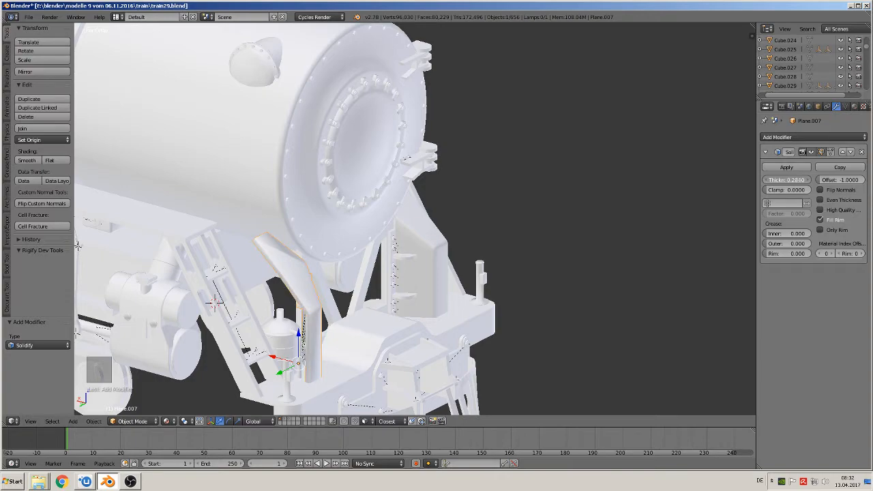
pyautogui.click(805, 136)
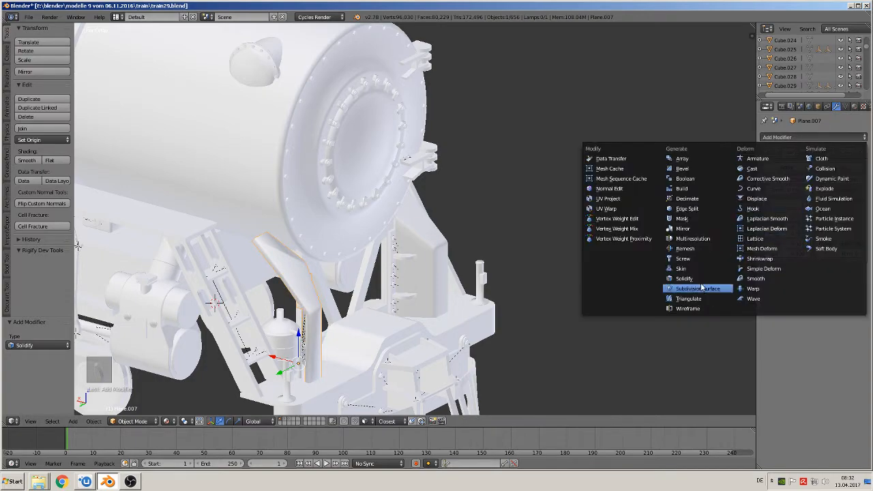
pyautogui.click(715, 215)
# Step: Deselect everything and examine the tender and the loose detail parts floating above it
pyautogui.moveTo(717, 217); pyautogui.dragTo(378, 239, button='middle')
pyautogui.press('a')
pyautogui.scroll(-4, 378, 239)
pyautogui.keyDown('shift'); pyautogui.moveTo(603, 164); pyautogui.dragTo(494, 259, button='middle'); pyautogui.keyUp('shift')
pyautogui.moveTo(495, 259); pyautogui.dragTo(434, 236, button='middle')
pyautogui.scroll(-3, 434, 235)
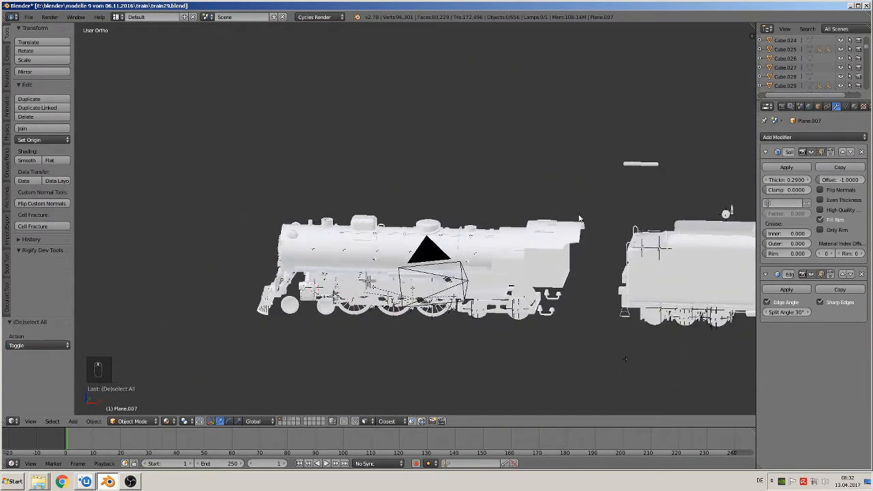
pyautogui.keyDown('shift'); pyautogui.moveTo(579, 218); pyautogui.dragTo(301, 225, button='middle'); pyautogui.keyUp('shift')
pyautogui.scroll(2, 420, 204)
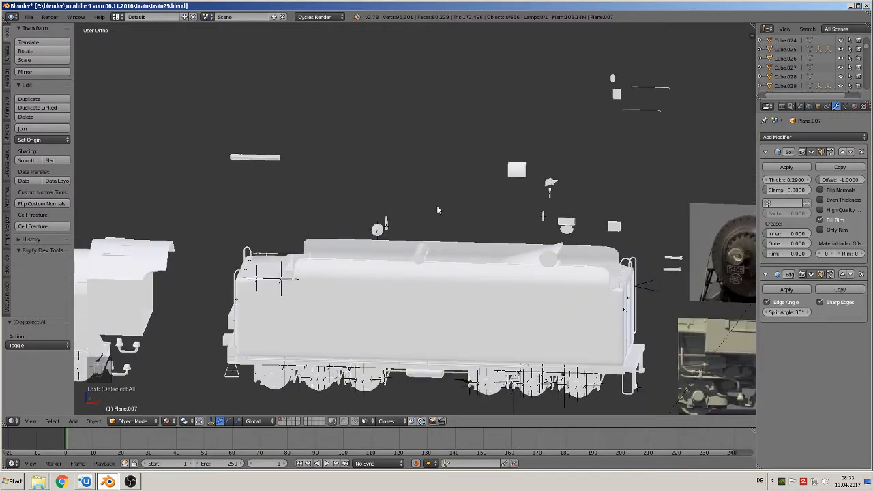
# Step: Select both long thin rails floating above the tender and move them -5.140 in X and -1.764 in Z to the locomotive's cab roof
pyautogui.keyDown('shift'); pyautogui.moveTo(577, 161); pyautogui.dragTo(424, 233, button='middle'); pyautogui.keyUp('shift')
pyautogui.scroll(2, 482, 206)
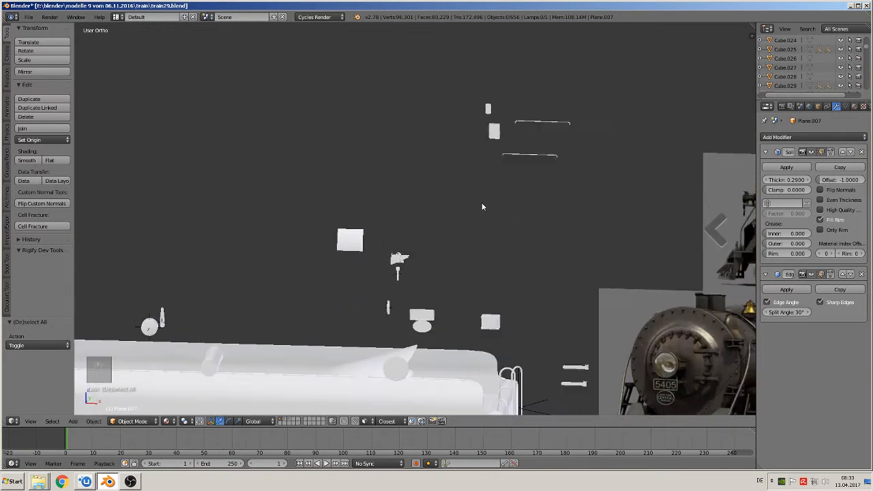
pyautogui.rightClick(542, 156)
pyautogui.press('KP_Decimal')
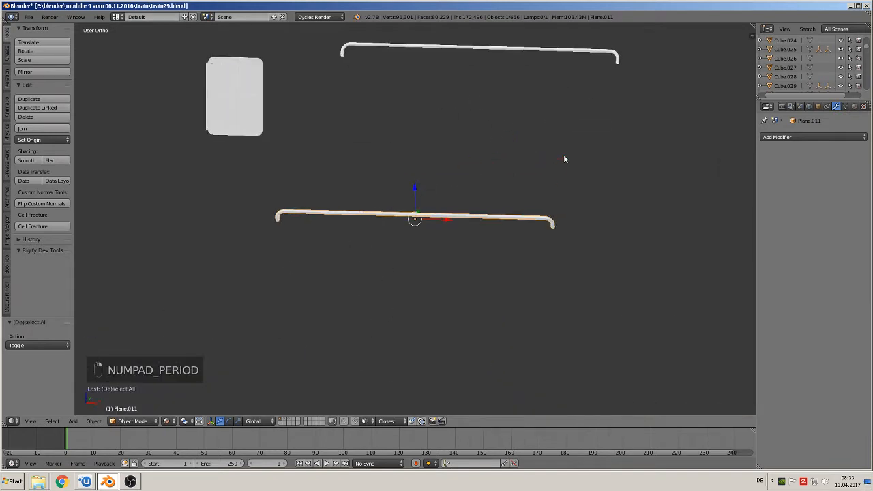
pyautogui.scroll(-4, 561, 170)
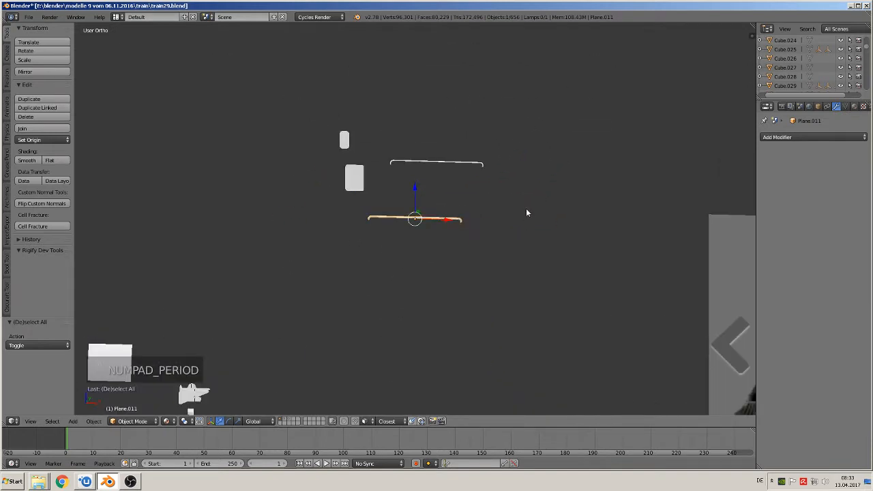
pyautogui.keyDown('shift'); pyautogui.rightClick(445, 164); pyautogui.keyUp('shift')
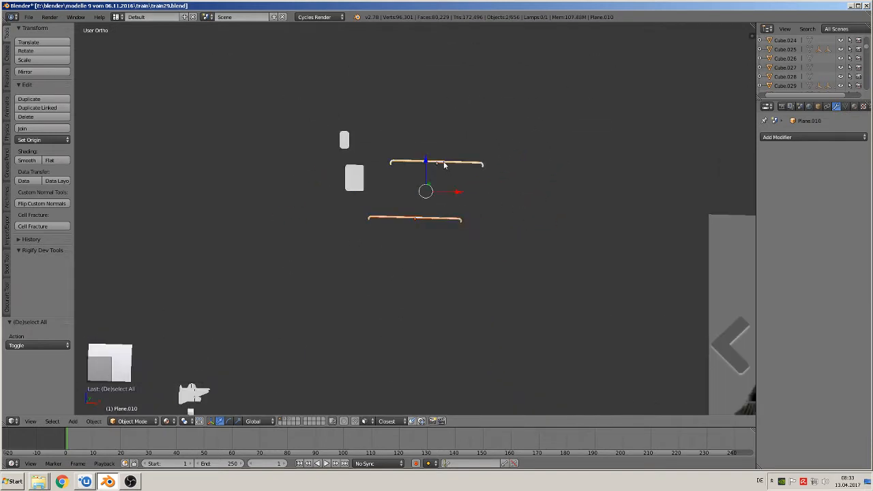
pyautogui.press('KP_1')
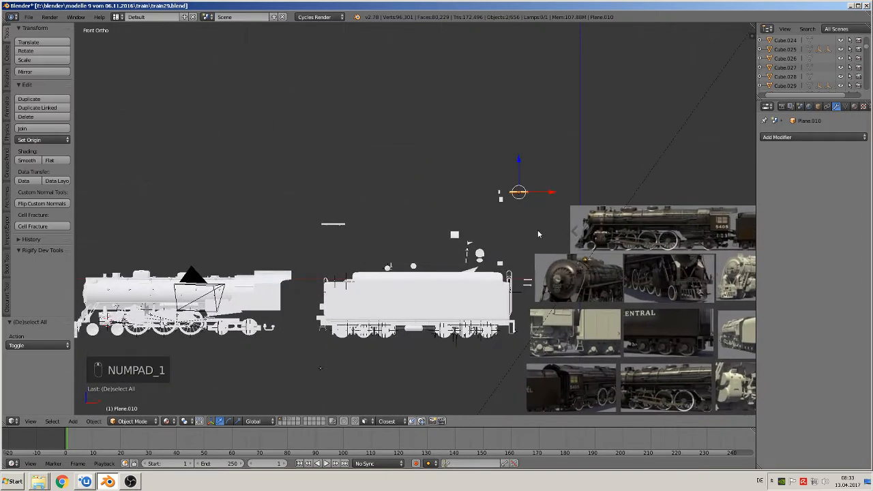
pyautogui.press('g')
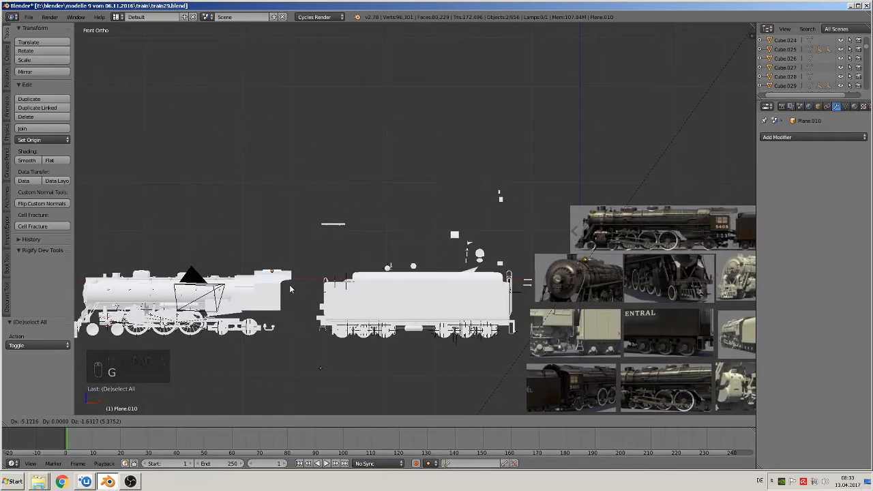
pyautogui.click(289, 295)
pyautogui.press('KP_Decimal')
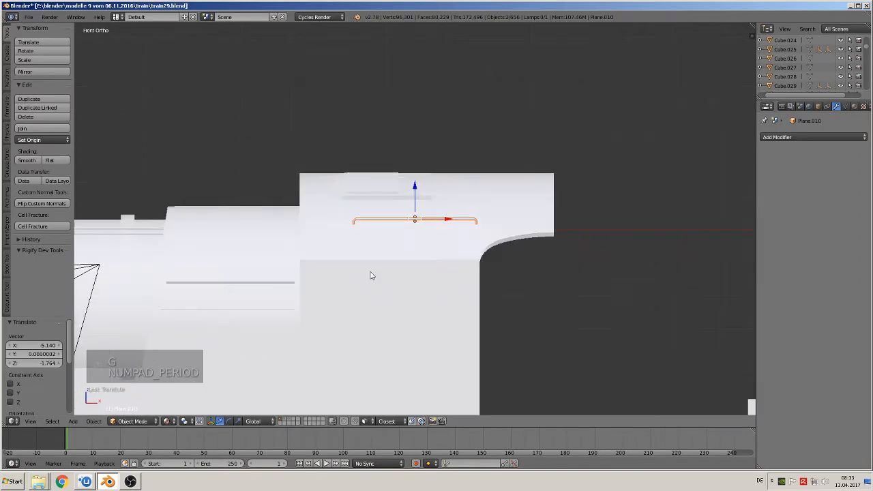
# Step: Fine-tune the position of both rails together against the cab roof, finishing by lowering them 0.054 along Z
pyautogui.moveTo(380, 243); pyautogui.dragTo(340, 308, button='middle')
pyautogui.moveTo(435, 202); pyautogui.dragTo(471, 164)
pyautogui.moveTo(472, 199); pyautogui.dragTo(450, 189)
pyautogui.moveTo(450, 189); pyautogui.dragTo(507, 125, button='middle')
pyautogui.moveTo(438, 139); pyautogui.dragTo(430, 162)
pyautogui.moveTo(430, 163); pyautogui.dragTo(361, 169, button='middle')
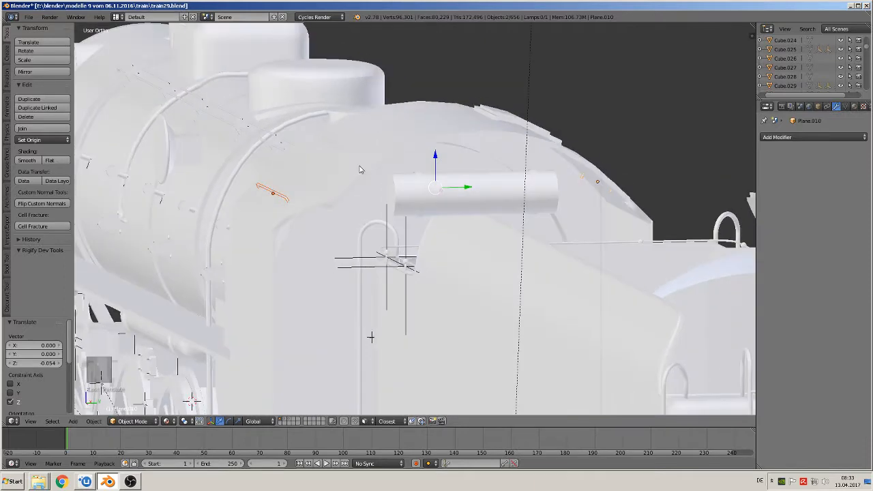
# Step: Select only the rail on the cab roof's far side and seat it against the roof, moving it 0.021 along Z and 0.068 along Y
pyautogui.rightClick(614, 192)
pyautogui.rightClick(614, 194)
pyautogui.moveTo(614, 195); pyautogui.dragTo(586, 203, button='middle')
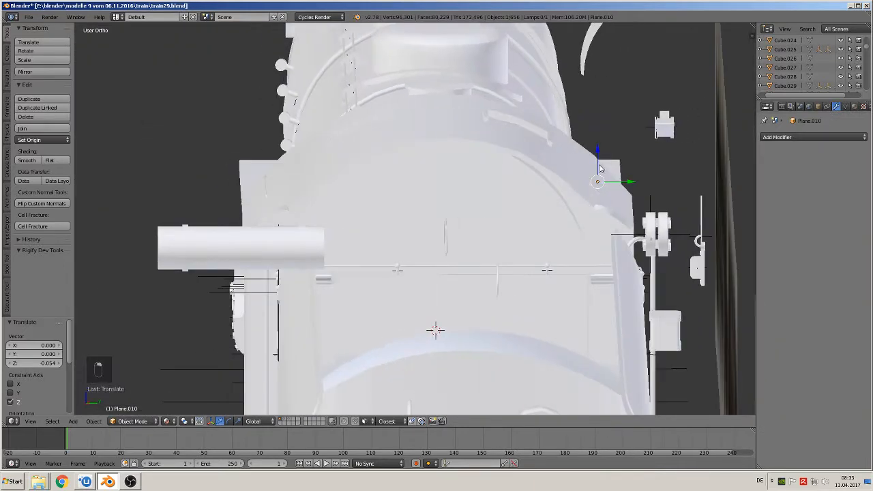
pyautogui.moveTo(600, 168); pyautogui.dragTo(597, 156)
pyautogui.moveTo(597, 156); pyautogui.dragTo(504, 196, button='middle')
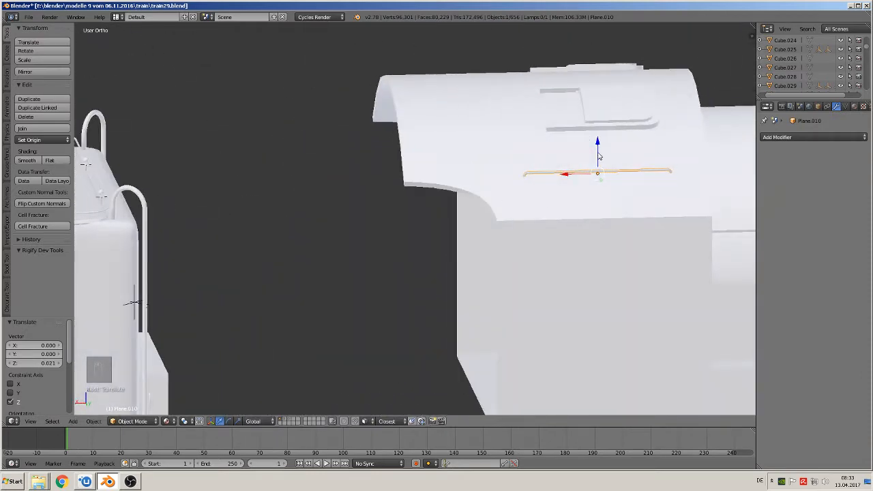
pyautogui.moveTo(598, 156); pyautogui.dragTo(613, 216)
pyautogui.moveTo(614, 216); pyautogui.dragTo(655, 210, button='middle')
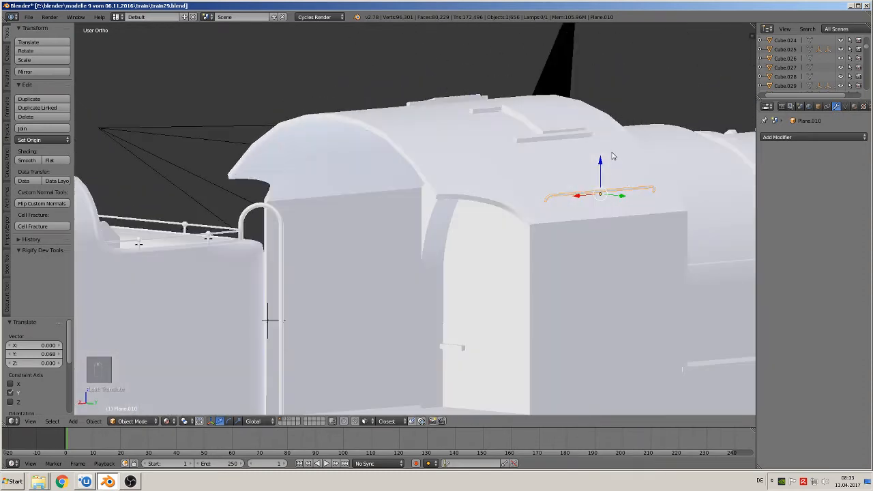
pyautogui.moveTo(606, 161); pyautogui.dragTo(599, 172)
# Step: Raise the opposite cab roof rail 0.032 along Z so it sits on the roof, and deselect everything
pyautogui.moveTo(599, 172); pyautogui.dragTo(441, 218, button='middle')
pyautogui.rightClick(401, 264)
pyautogui.moveTo(414, 252)
pyautogui.mouseDown()
pyautogui.moveTo(409, 265)
pyautogui.moveTo(399, 252)
pyautogui.mouseUp()
pyautogui.scroll(-6, 452, 252)
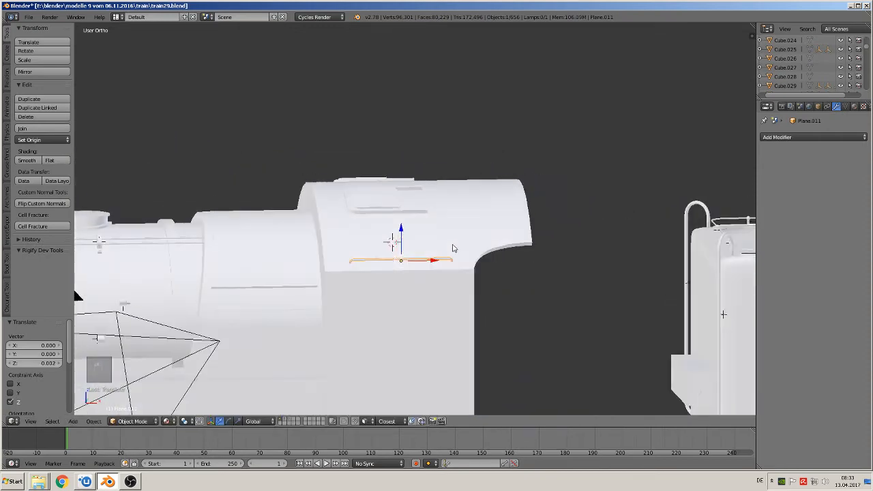
pyautogui.press('a')
pyautogui.scroll(-5, 471, 254)
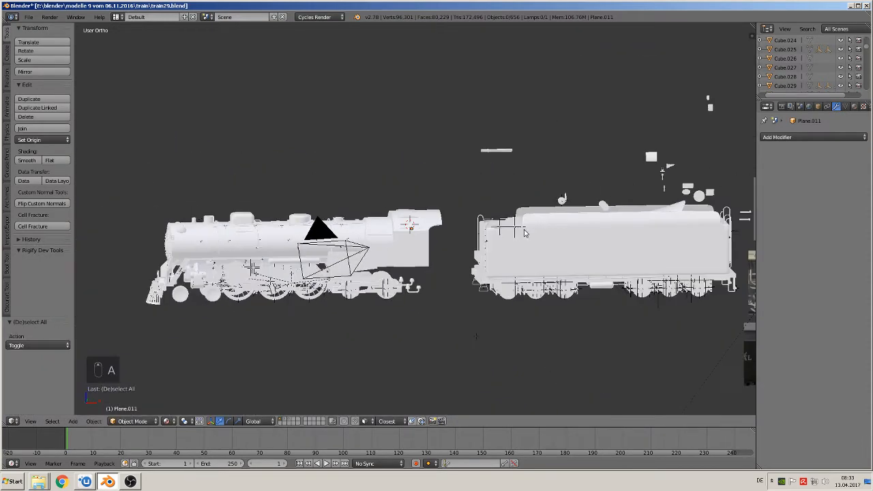
# Step: Examine the remaining loose parts and the foot step on the pilot in the locomotive front reference image
pyautogui.keyDown('shift'); pyautogui.moveTo(538, 229); pyautogui.dragTo(271, 281, button='middle'); pyautogui.keyUp('shift')
pyautogui.scroll(2, 412, 222)
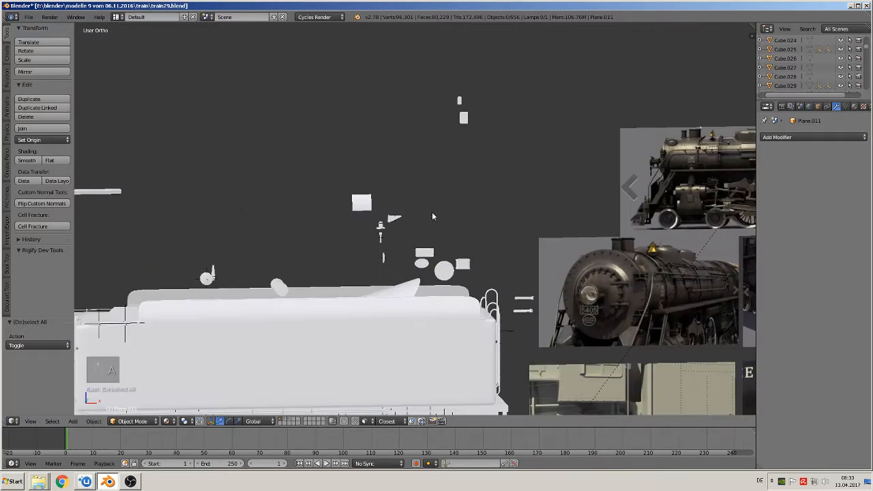
pyautogui.scroll(2, 426, 219)
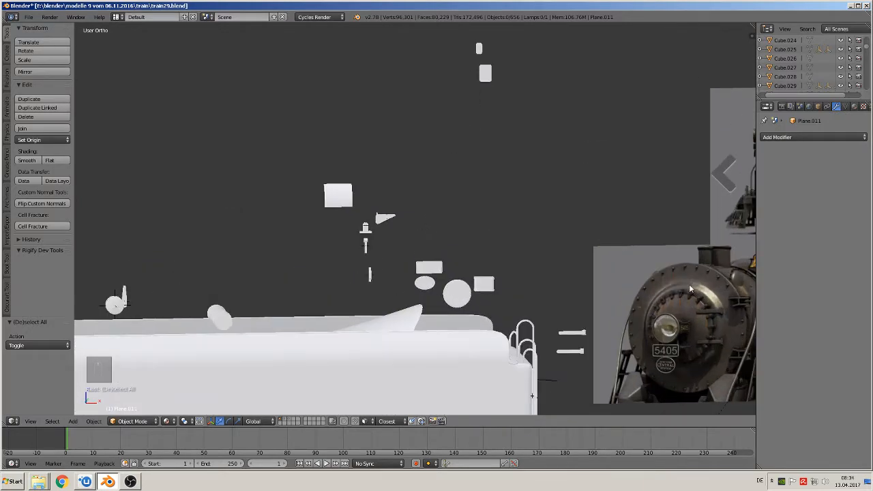
pyautogui.keyDown('shift'); pyautogui.moveTo(690, 289); pyautogui.dragTo(300, 152, button='middle'); pyautogui.keyUp('shift')
pyautogui.scroll(3, 407, 210)
pyautogui.keyDown('shift'); pyautogui.moveTo(581, 232); pyautogui.dragTo(237, 228, button='middle'); pyautogui.keyUp('shift')
pyautogui.scroll(4, 475, 252)
pyautogui.keyDown('shift'); pyautogui.moveTo(471, 252); pyautogui.dragTo(306, 240, button='middle'); pyautogui.keyUp('shift')
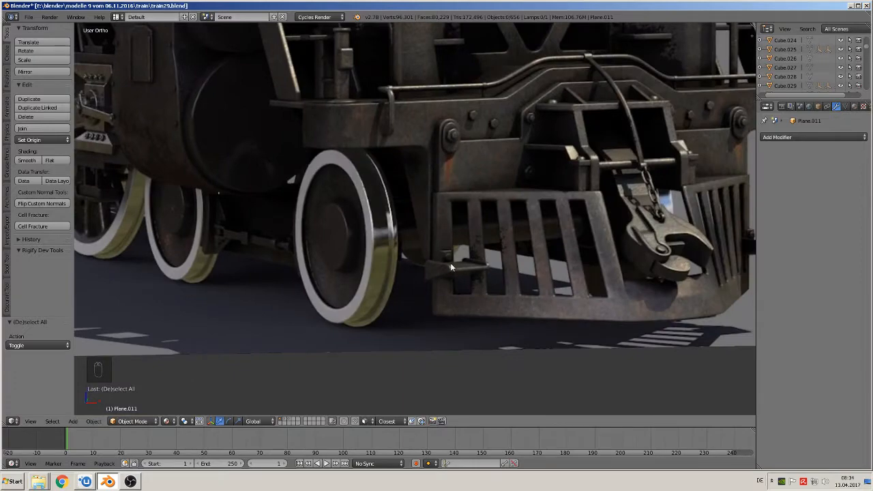
pyautogui.scroll(-5, 454, 267)
pyautogui.scroll(5, 205, 209)
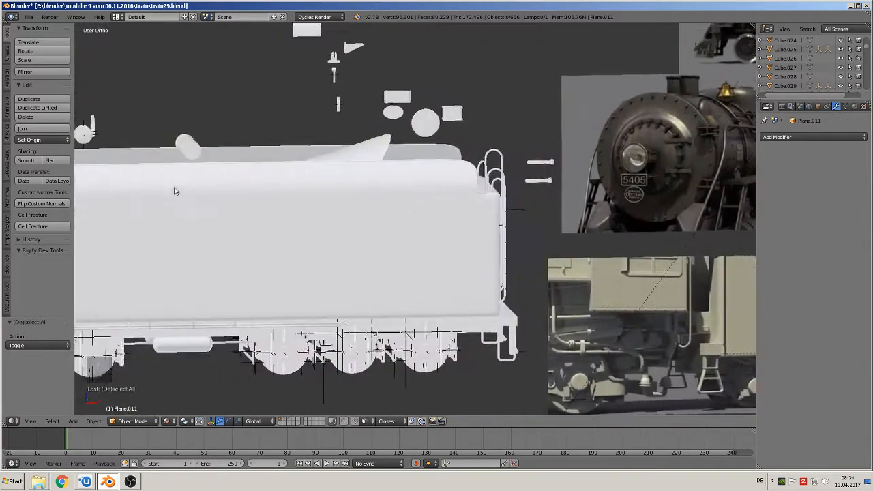
# Step: Move the foot holder from above the tender to the locomotive's front pilot, -8.267 in X, -0.821 in Y and -1.786 in Z
pyautogui.rightClick(422, 109)
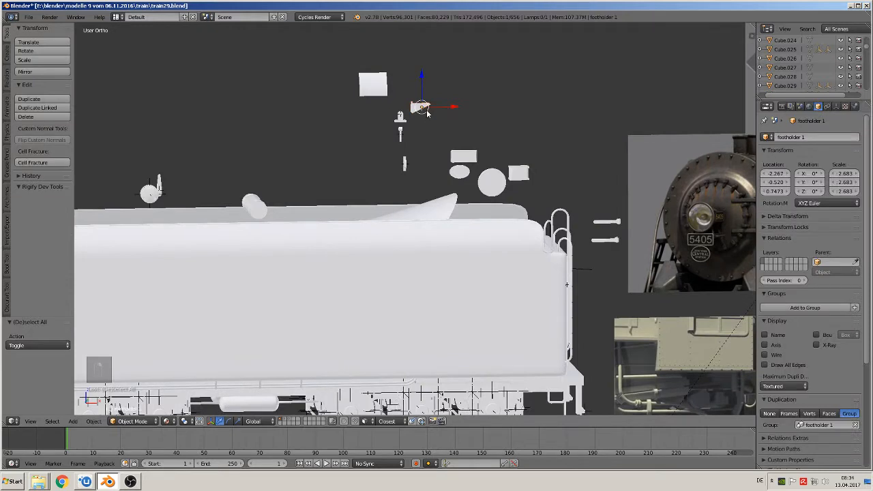
pyautogui.press('KP_Decimal')
pyautogui.moveTo(426, 113); pyautogui.dragTo(426, 183, button='middle')
pyautogui.press('KP_0')
pyautogui.press('KP_1')
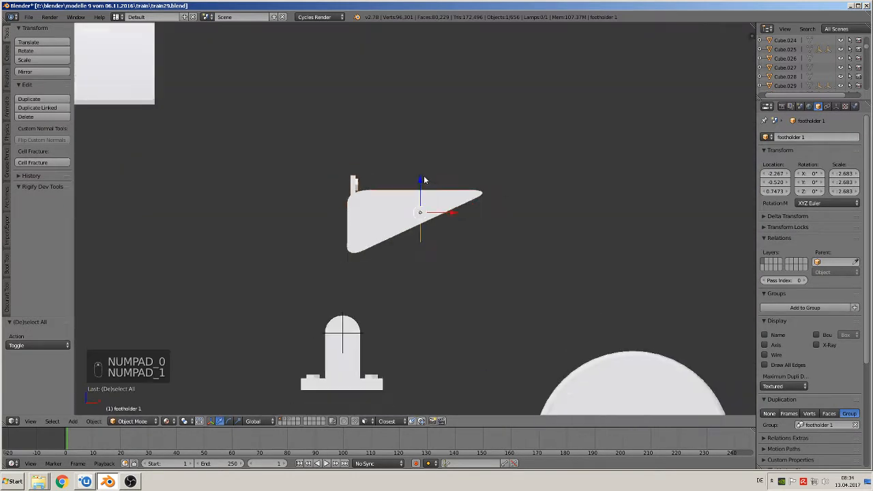
pyautogui.scroll(-10, 684, 170)
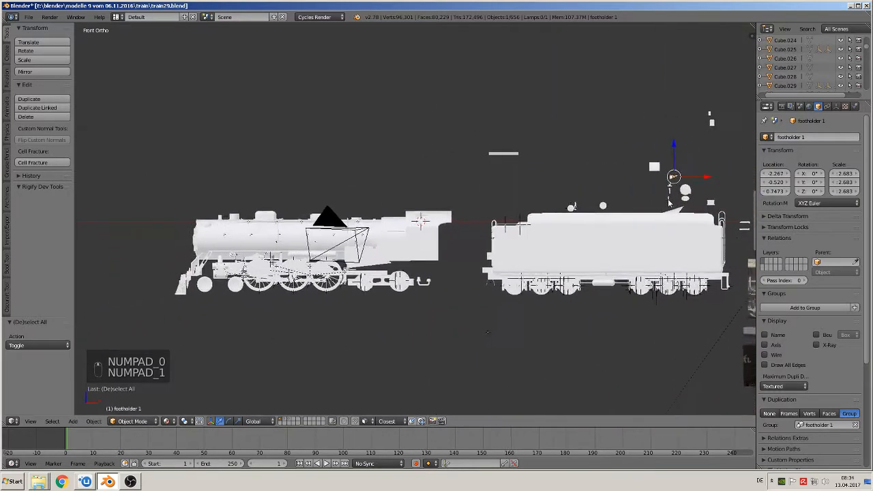
pyautogui.press('g')
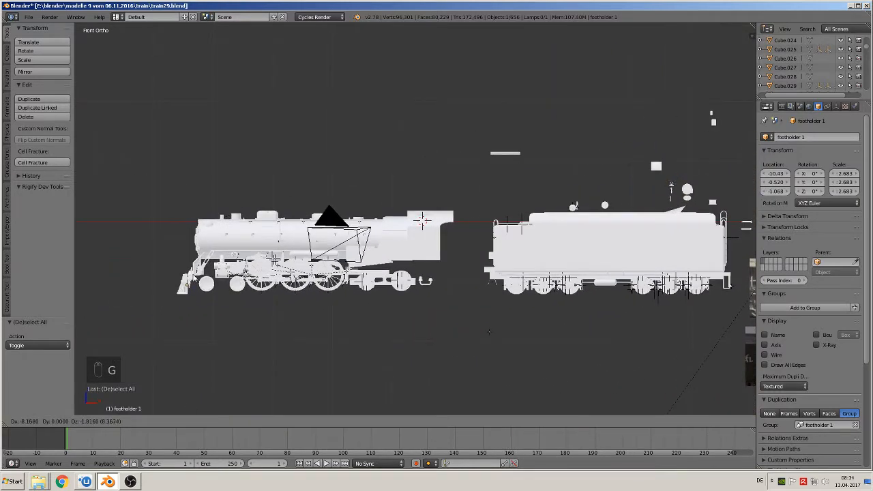
pyautogui.click(196, 275)
pyautogui.press('KP_7')
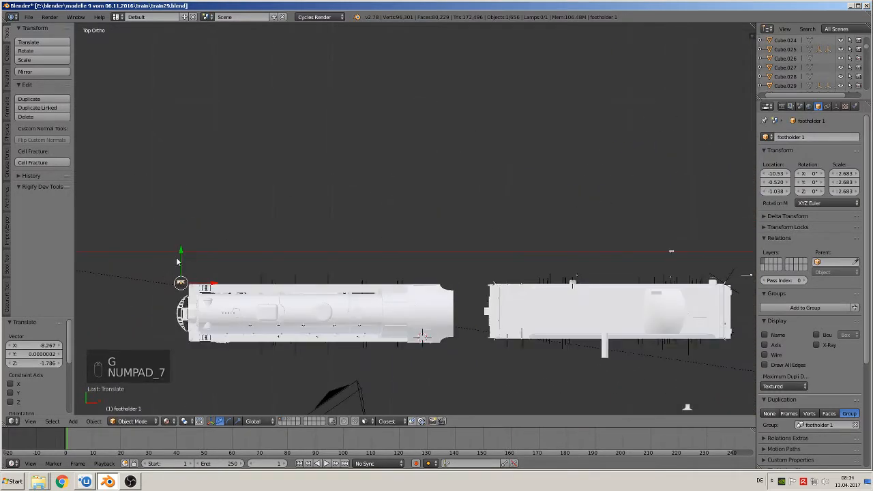
pyautogui.moveTo(180, 257); pyautogui.dragTo(197, 312)
pyautogui.click(197, 305)
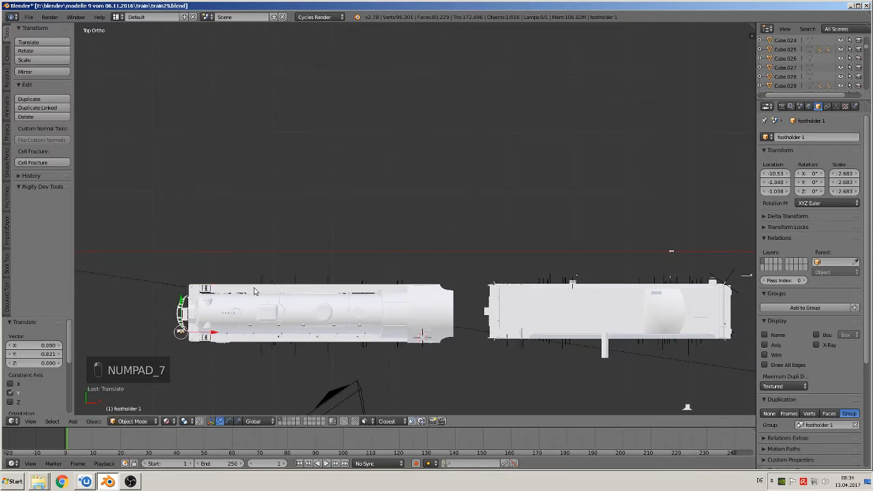
# Step: Scale the foot holder by 0.380 and rotate it 180° about the Z axis
pyautogui.press('KP_Decimal')
pyautogui.moveTo(234, 293); pyautogui.dragTo(288, 221, button='middle')
pyautogui.scroll(-5, 400, 273)
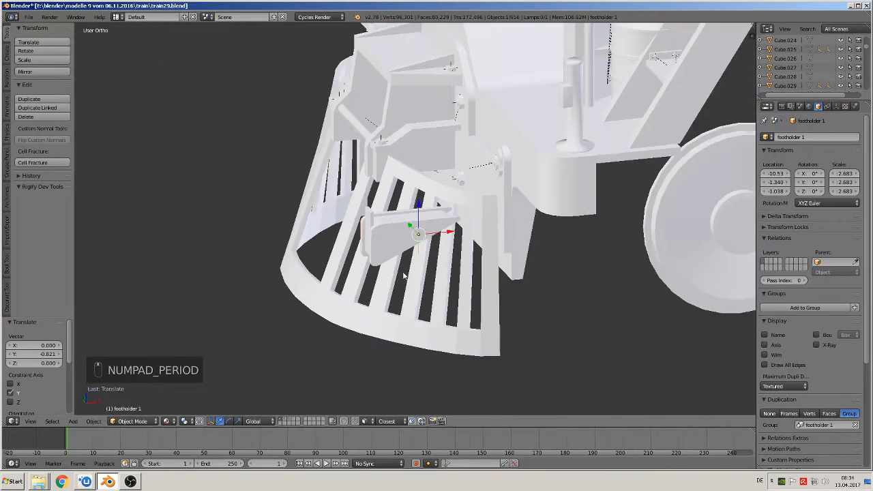
pyautogui.scroll(3, 444, 287)
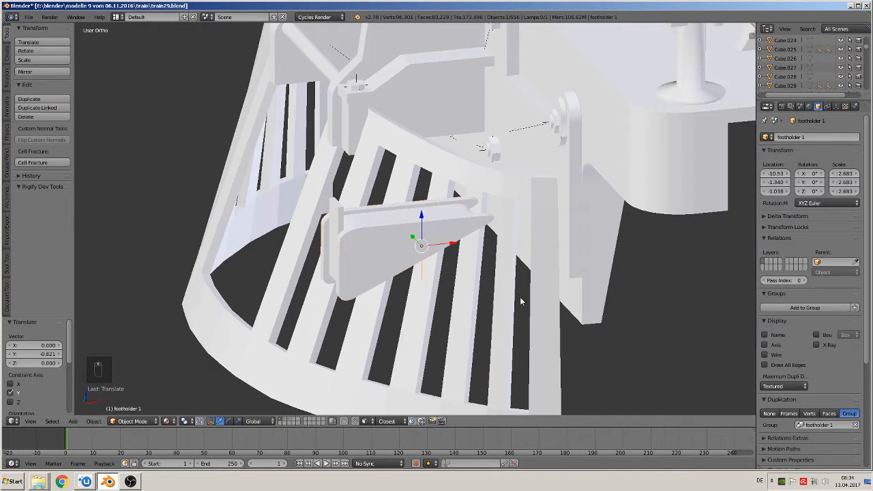
pyautogui.press('s')
pyautogui.click(441, 283)
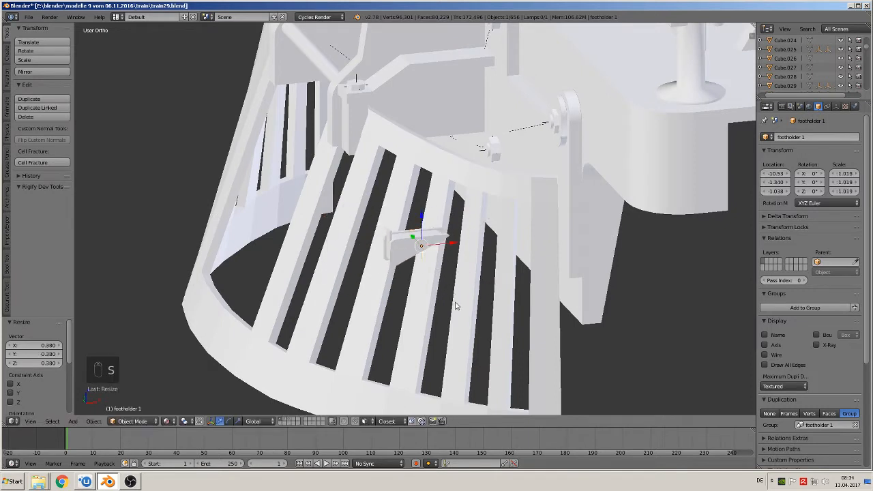
pyautogui.write('rz180')
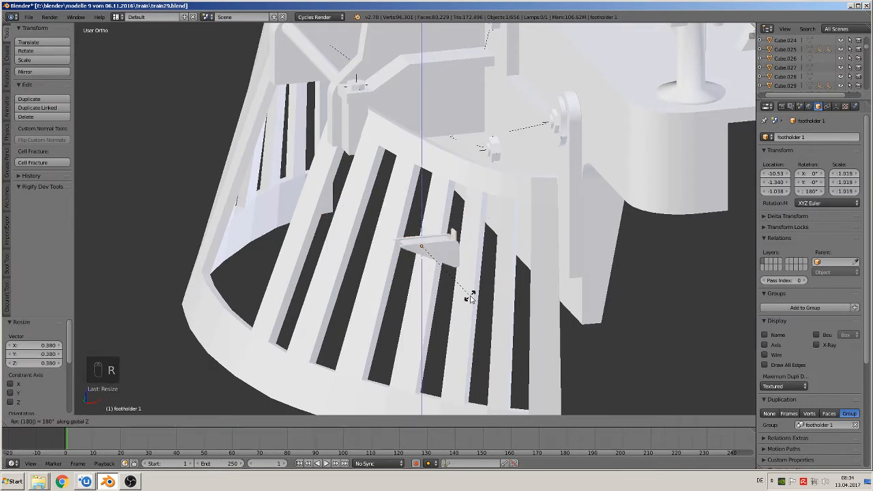
pyautogui.click(468, 296)
# Step: Move the foot holder 0.089 along X and about 0.011 along Y to the pilot grille's outer end
pyautogui.moveTo(516, 292); pyautogui.dragTo(495, 408, button='middle')
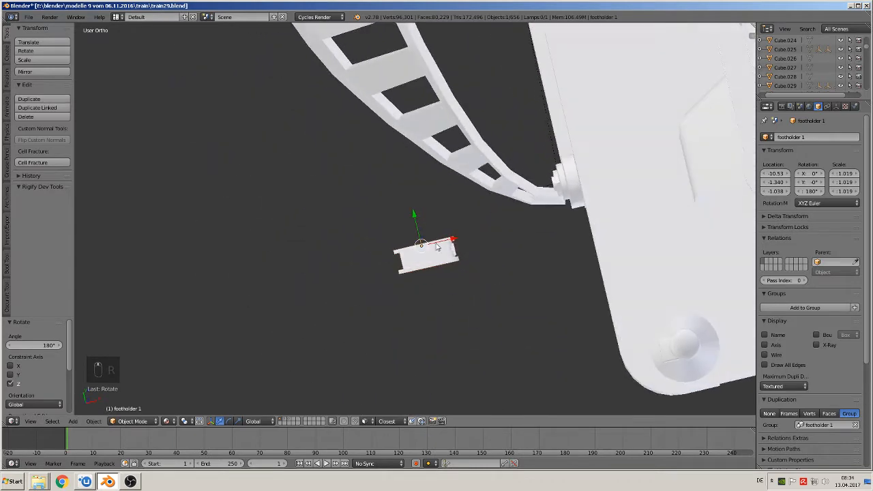
pyautogui.press('g')
pyautogui.press('x')
pyautogui.moveTo(559, 214); pyautogui.dragTo(563, 212)
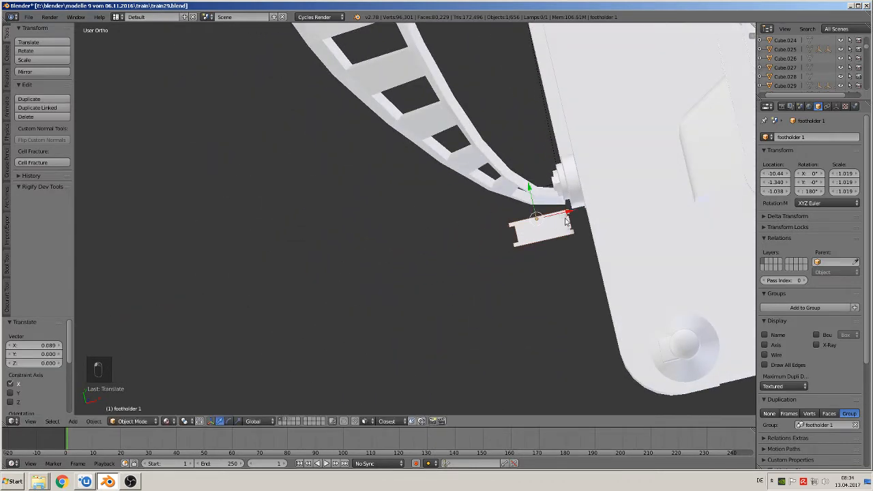
pyautogui.moveTo(566, 212); pyautogui.dragTo(616, 152, button='middle')
pyautogui.moveTo(515, 215); pyautogui.dragTo(501, 210)
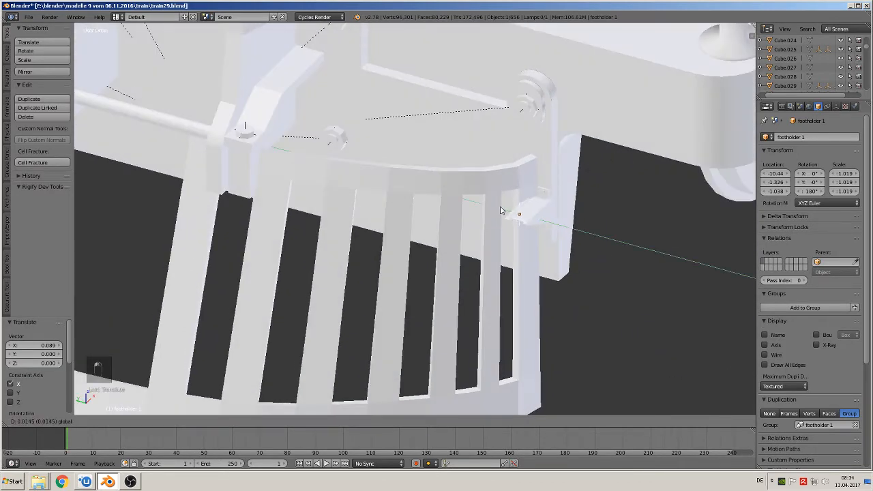
pyautogui.click(505, 211)
pyautogui.moveTo(504, 212)
pyautogui.mouseDown(button='middle')
pyautogui.moveTo(524, 203)
pyautogui.moveTo(518, 212)
pyautogui.mouseUp(button='middle')
# Step: Shift the foot holder -0.021 along X and lower it 0.082 along Z on the grille's end bar
pyautogui.press('g')
pyautogui.press('x')
pyautogui.click(526, 220)
pyautogui.press('g')
pyautogui.press('z')
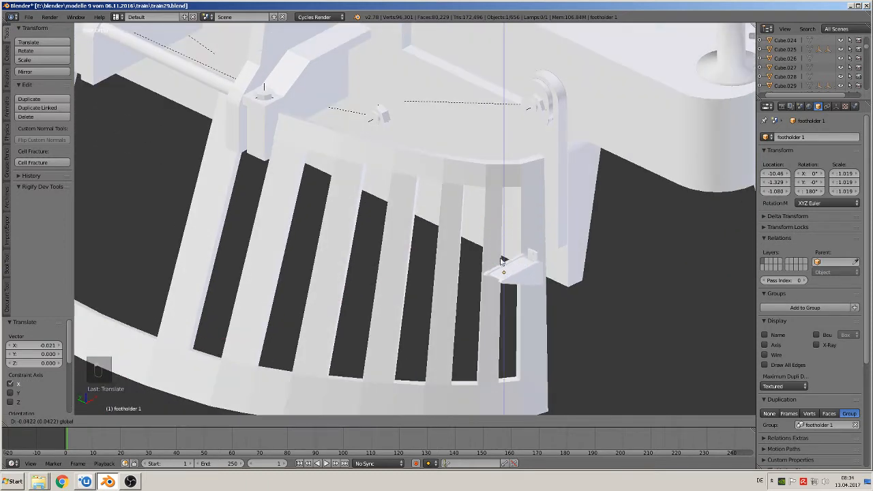
pyautogui.click(496, 294)
# Step: Move the foot holder 0.012 along Y to align it with the pilot grille's outermost bar
pyautogui.moveTo(510, 304); pyautogui.dragTo(515, 308, button='middle')
pyautogui.scroll(2, 522, 320)
pyautogui.moveTo(556, 355); pyautogui.dragTo(459, 284, button='middle')
pyautogui.press('g')
pyautogui.press('y')
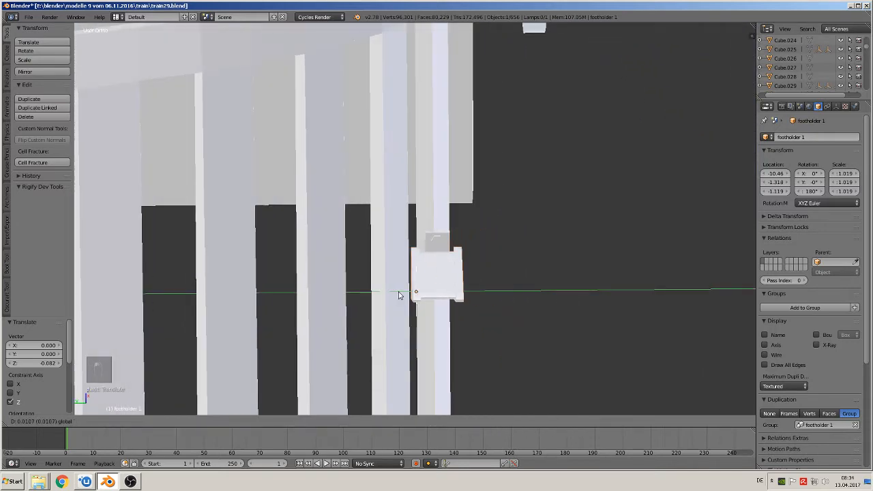
pyautogui.click(396, 295)
pyautogui.moveTo(396, 295); pyautogui.dragTo(309, 308, button='middle')
pyautogui.scroll(-5, 450, 306)
pyautogui.moveTo(451, 306); pyautogui.dragTo(469, 270, button='middle')
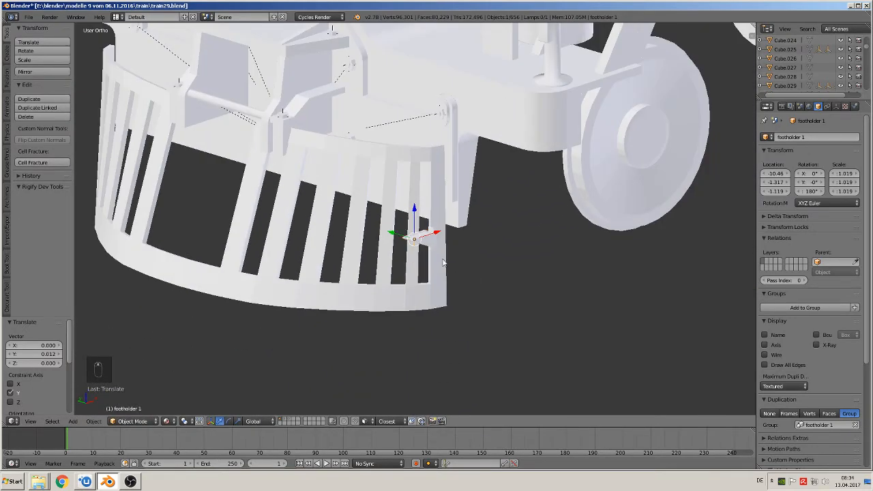
# Step: Lower the foot holder 0.011 along Z and enlarge it uniformly by a factor of 1.433
pyautogui.moveTo(415, 212); pyautogui.dragTo(416, 217)
pyautogui.press('s')
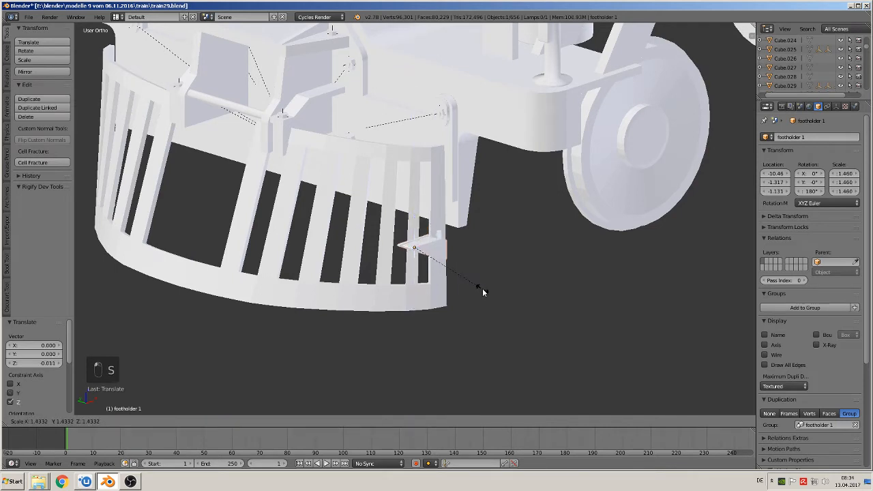
pyautogui.click(482, 289)
# Step: Shift the enlarged foot holder about -0.012 along X, followed by a small -0.005 correction, to seat it on the grille's end bar
pyautogui.press('g')
pyautogui.press('x')
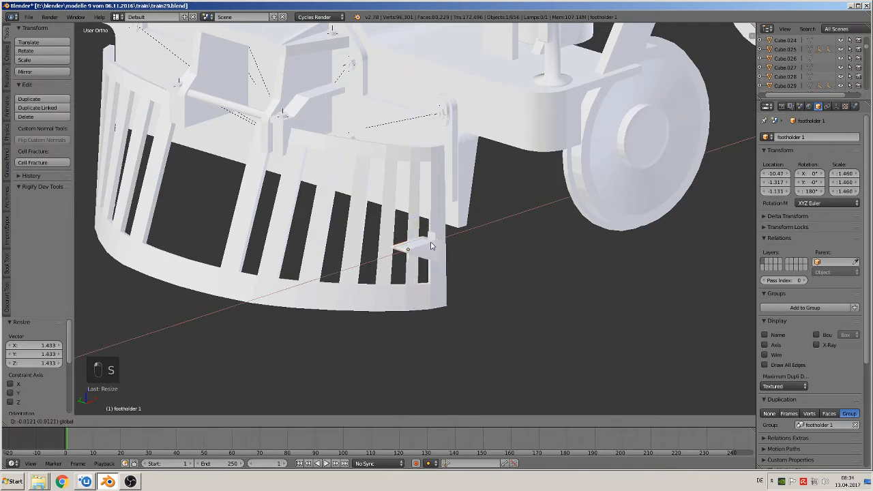
pyautogui.click(431, 247)
pyautogui.press('g')
pyautogui.press('x')
pyautogui.click(428, 246)
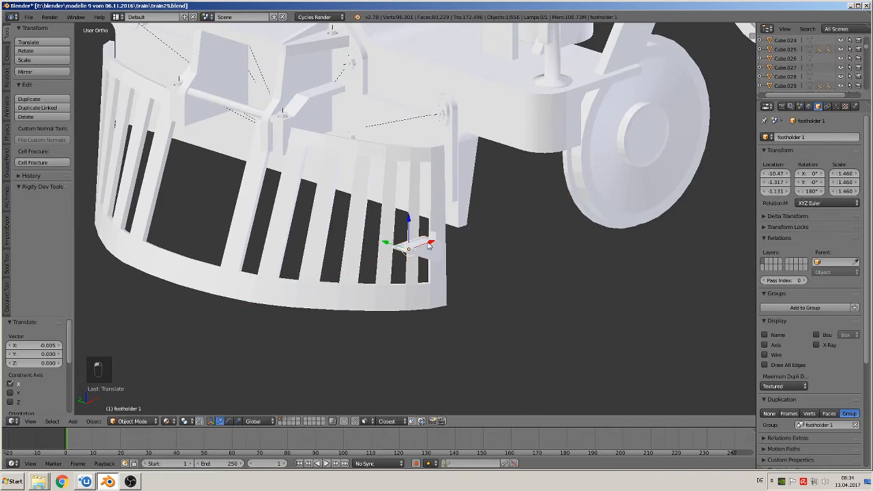
# Step: Duplicate the foot holder and place the copy 0.605 along Y at the opposite end of the pilot grille
pyautogui.moveTo(429, 246); pyautogui.dragTo(475, 243, button='middle')
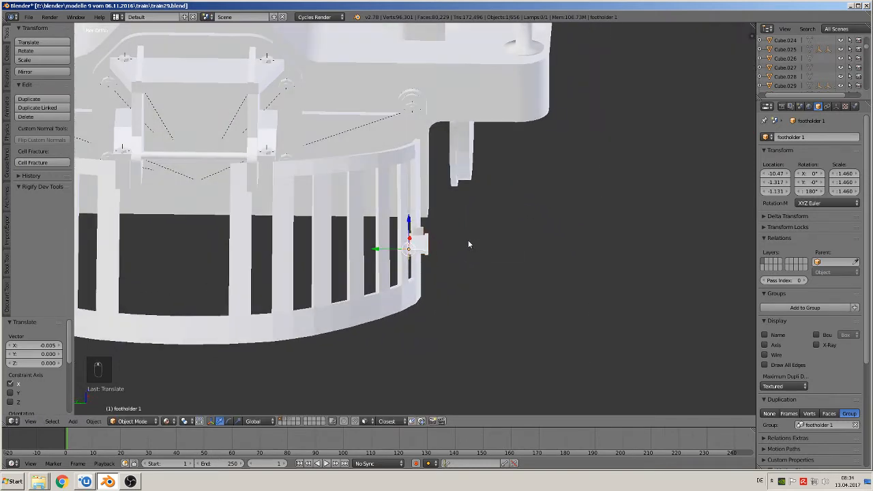
pyautogui.scroll(-2, 424, 255)
pyautogui.keyDown('shift'); pyautogui.moveTo(425, 255); pyautogui.dragTo(565, 235, button='middle'); pyautogui.keyUp('shift')
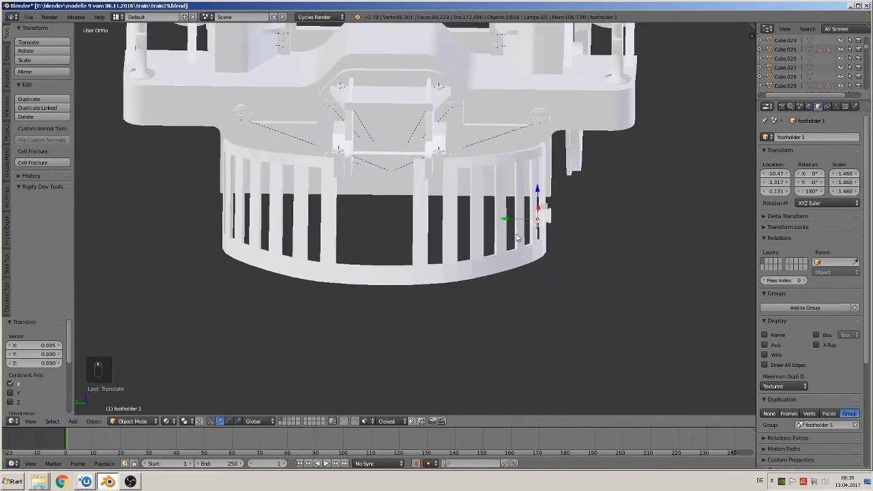
pyautogui.hotkey('shift', 'd')
pyautogui.press('y')
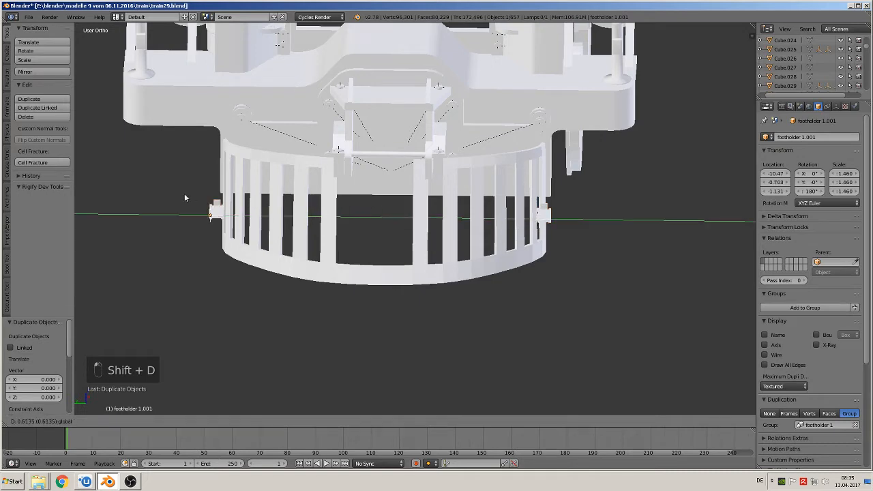
pyautogui.click(189, 192)
# Step: Fine-tune the copied foot holder's position by 0.007 along X and 0.002 along Y against the grille bars
pyautogui.moveTo(194, 197); pyautogui.dragTo(538, 263, button='middle')
pyautogui.scroll(3, 231, 210)
pyautogui.scroll(3, 524, 248)
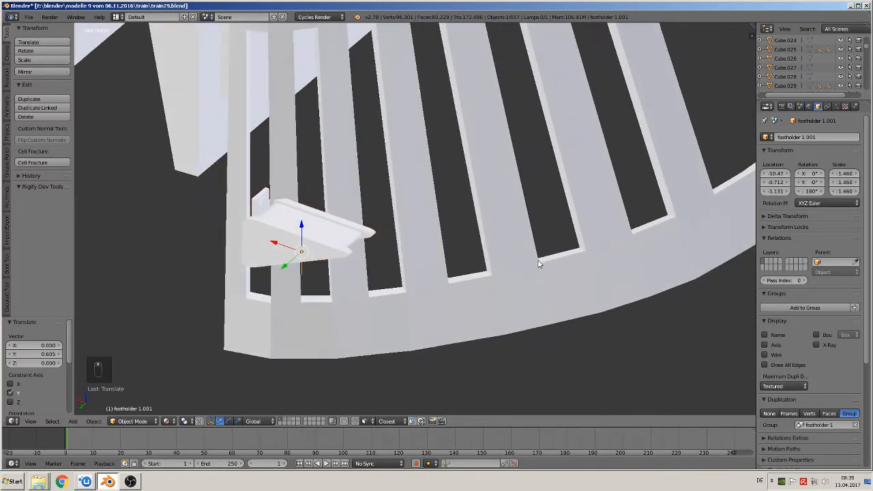
pyautogui.press('g')
pyautogui.press('x')
pyautogui.click(267, 248)
pyautogui.moveTo(268, 248); pyautogui.dragTo(257, 243, button='middle')
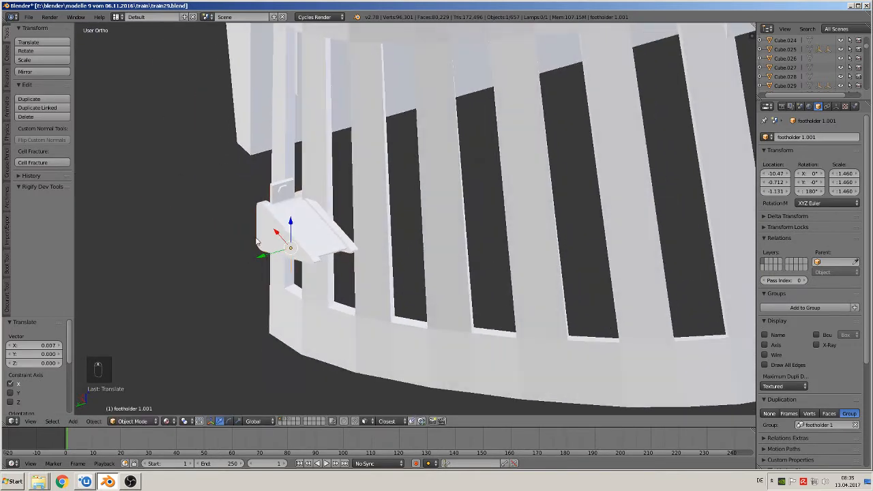
pyautogui.press('g')
pyautogui.press('y')
pyautogui.click(265, 255)
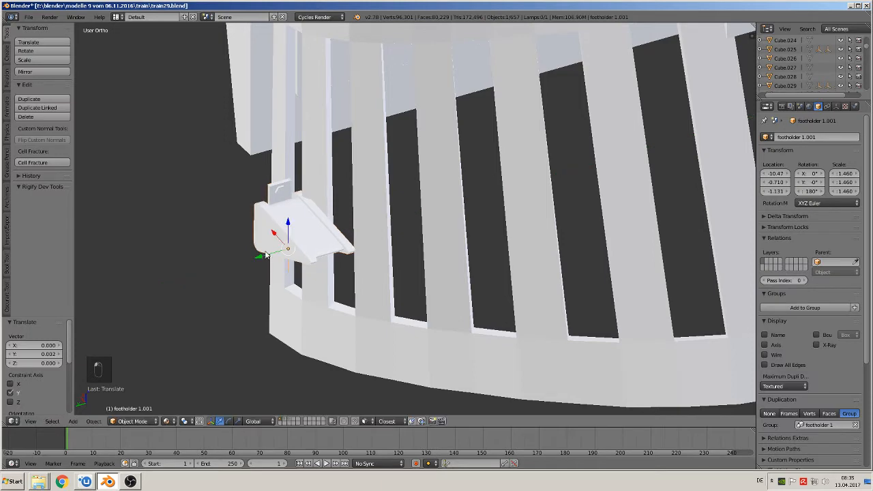
pyautogui.moveTo(277, 190); pyautogui.dragTo(278, 208, button='middle')
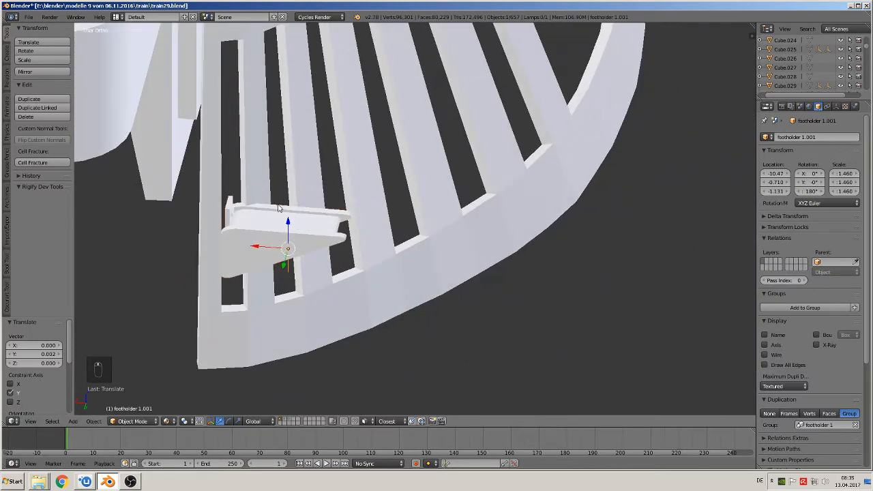
pyautogui.press('Tab')
pyautogui.rightClick(207, 209)
pyautogui.press('Tab')
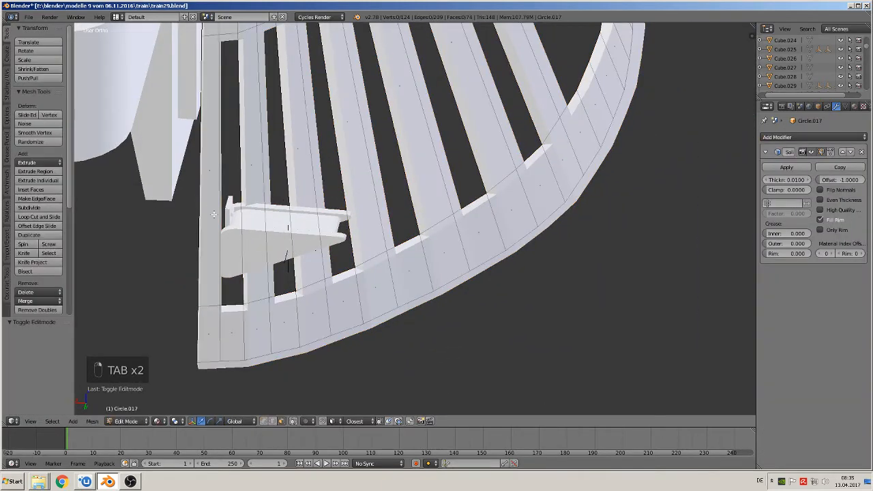
pyautogui.press('Tab')
# Step: Add a cube on the grille's end bar beside the copied foot holder and shrink it by -0.066 and 0.102 to a small block
pyautogui.moveTo(220, 222); pyautogui.dragTo(251, 202, button='middle')
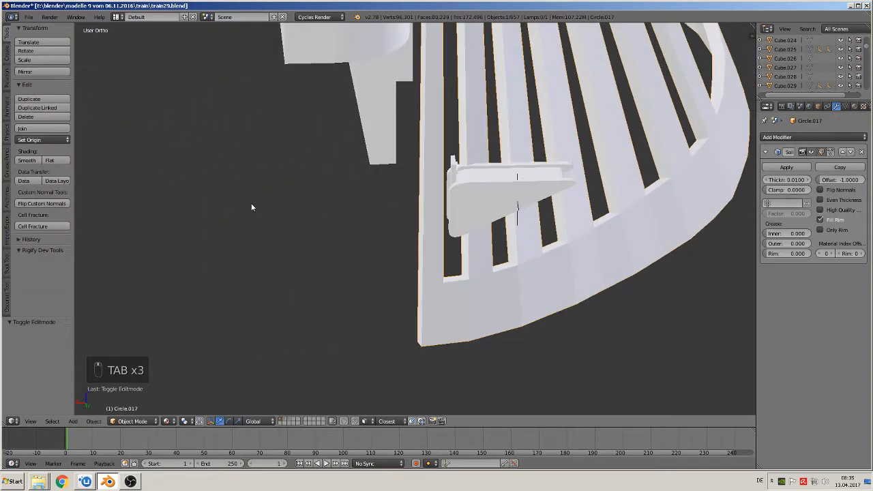
pyautogui.click(73, 420)
pyautogui.moveTo(85, 409)
pyautogui.click(164, 193)
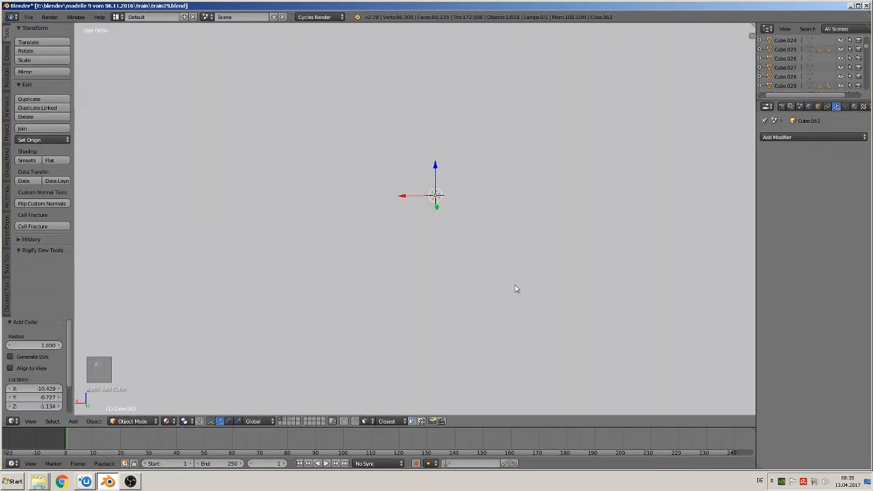
pyautogui.press('s')
pyautogui.click(427, 211)
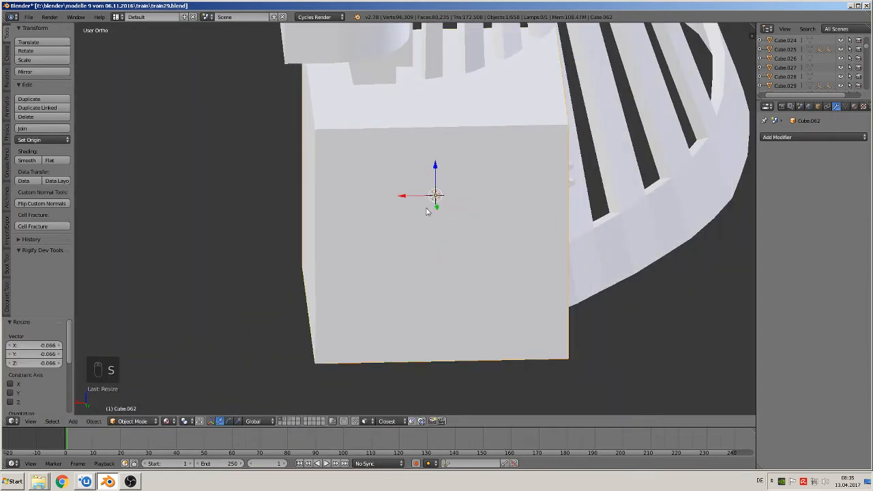
pyautogui.press('s')
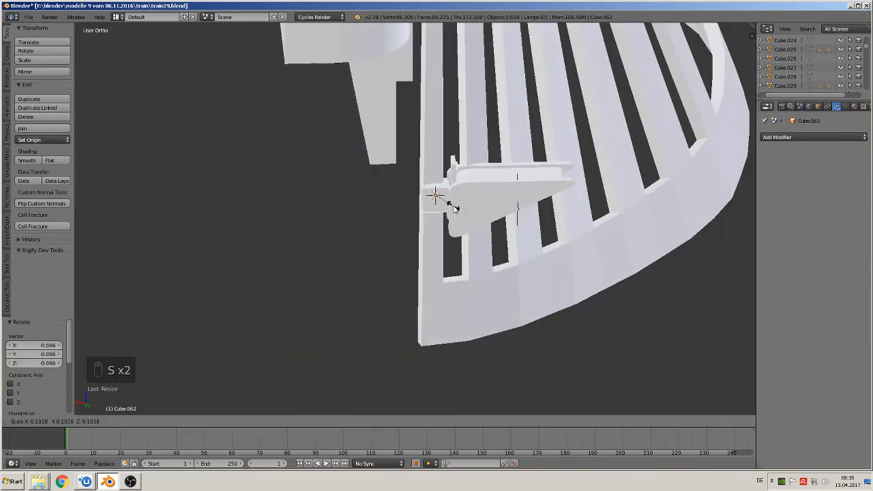
pyautogui.click(455, 209)
# Step: Stretch the small block by 3.084 along Z and shift it 0.005 along Y behind the foot holder
pyautogui.moveTo(456, 209); pyautogui.dragTo(466, 235, button='middle')
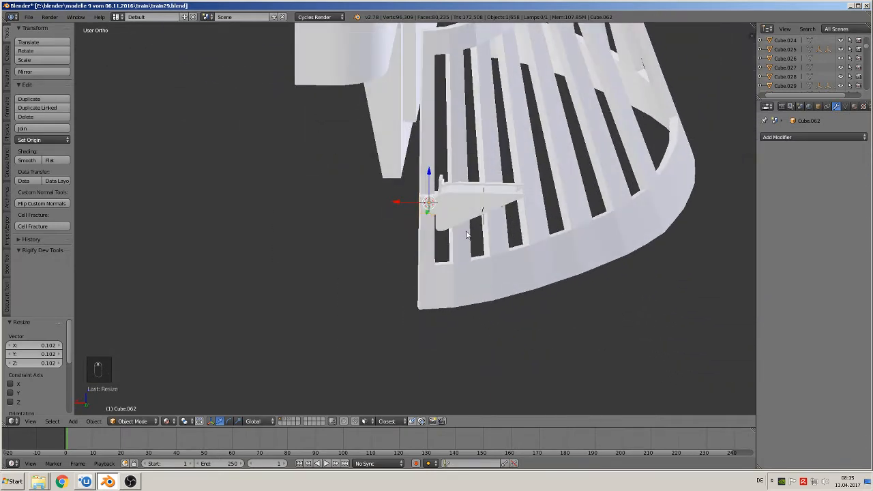
pyautogui.press('s')
pyautogui.press('z')
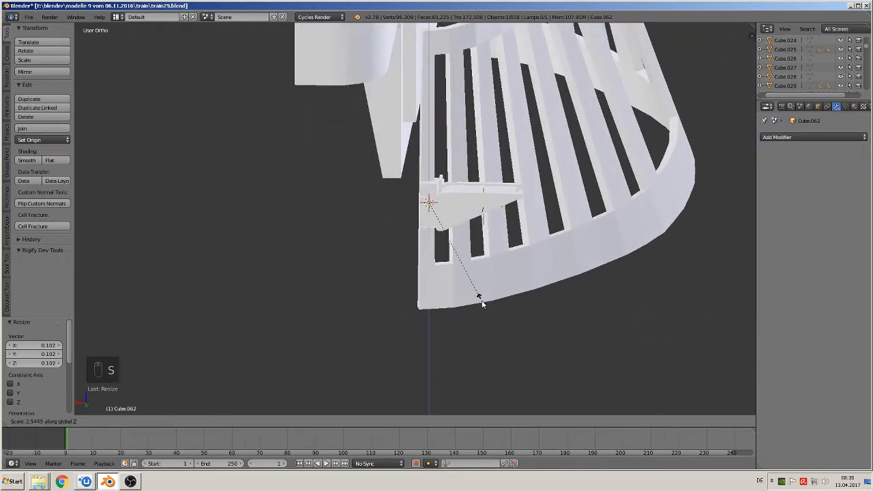
pyautogui.click(493, 324)
pyautogui.moveTo(485, 308); pyautogui.dragTo(386, 313, button='middle')
pyautogui.press('g')
pyautogui.press('y')
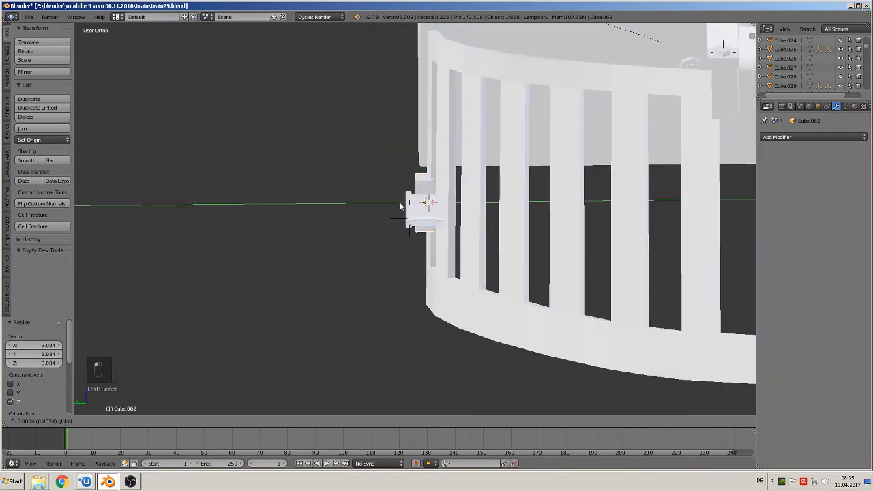
pyautogui.click(400, 206)
# Step: Duplicate the mounting block along the Y axis to the foot holder on the grille's other side
pyautogui.moveTo(399, 206); pyautogui.dragTo(411, 210, button='middle')
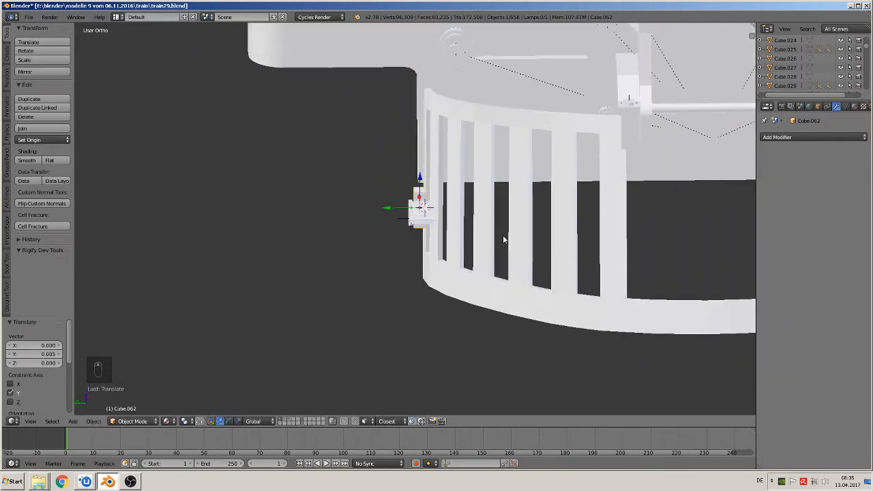
pyautogui.moveTo(503, 240); pyautogui.dragTo(324, 263, button='middle')
pyautogui.scroll(-2, 316, 265)
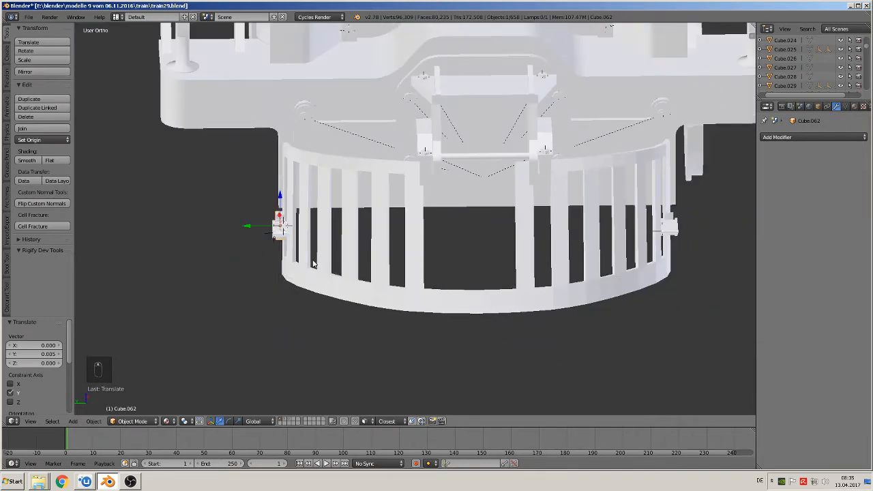
pyautogui.hotkey('shift', 'd')
pyautogui.press('y')
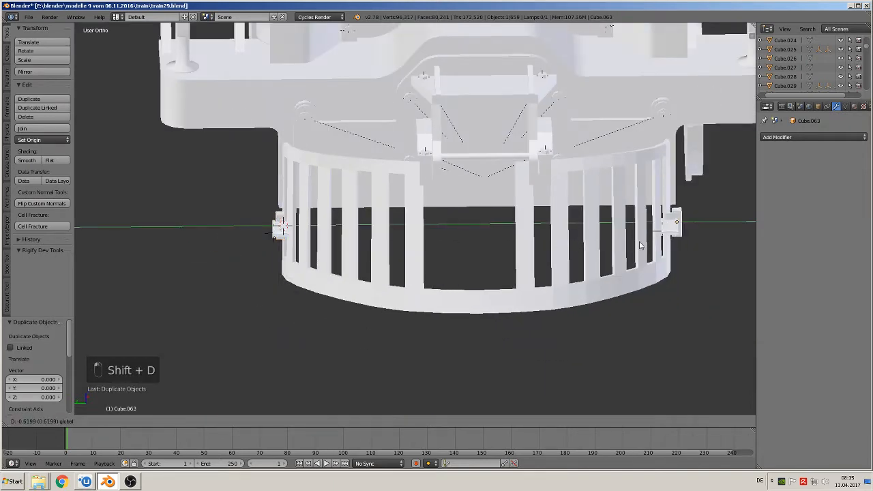
pyautogui.click(634, 245)
# Step: Shift the copied mounting block -0.007 along X behind its foot holder and deselect everything
pyautogui.moveTo(634, 246); pyautogui.dragTo(452, 266, button='middle')
pyautogui.scroll(2, 525, 242)
pyautogui.moveTo(611, 251); pyautogui.dragTo(600, 249)
pyautogui.moveTo(621, 328); pyautogui.dragTo(668, 328, button='middle')
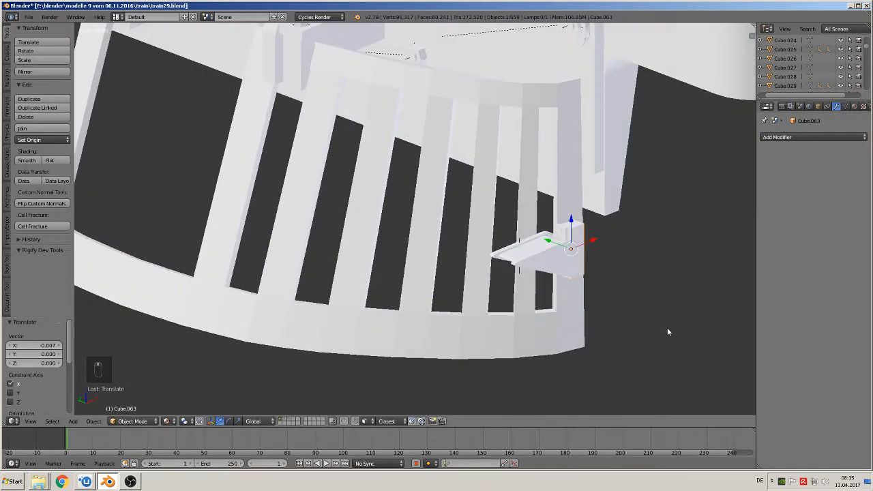
pyautogui.press('a')
# Step: Examine the foot holders and mounting blocks on both sides of the pilot grille
pyautogui.scroll(-3, 636, 324)
pyautogui.moveTo(589, 323); pyautogui.dragTo(636, 329, button='middle')
pyautogui.scroll(1, 635, 328)
pyautogui.scroll(-4, 600, 313)
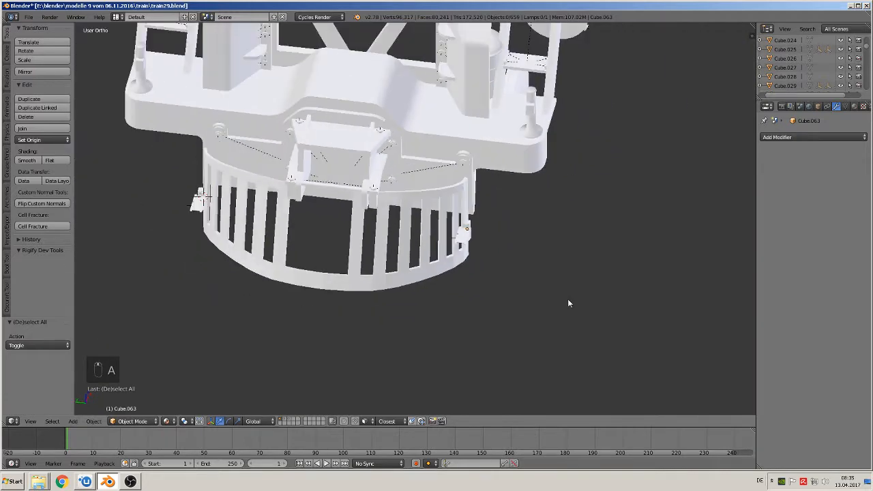
pyautogui.scroll(1, 559, 296)
pyautogui.scroll(-1, 552, 294)
pyautogui.scroll(-3, 525, 276)
pyautogui.moveTo(517, 274); pyautogui.dragTo(516, 226, button='middle')
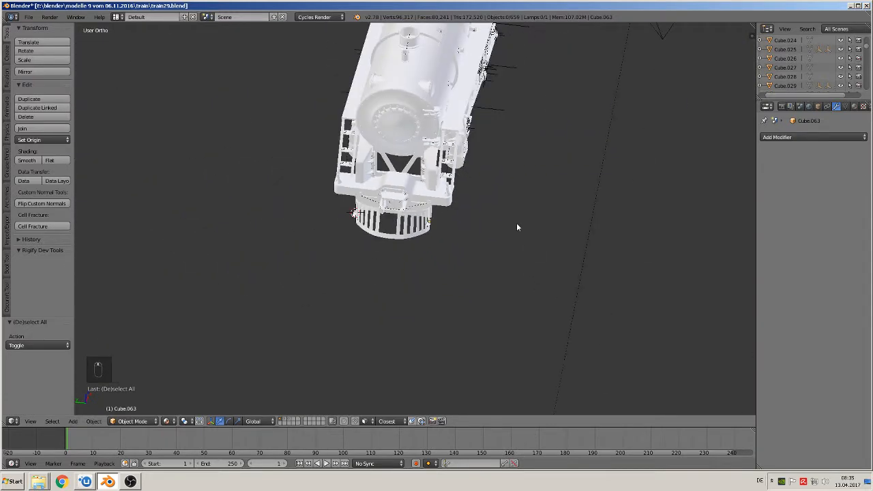
# Step: Examine the remaining loose parts near the tender and the smokebox front in the reference photo in front view
pyautogui.press('KP_1')
pyautogui.scroll(-1, 525, 241)
pyautogui.keyDown('shift'); pyautogui.moveTo(642, 254); pyautogui.dragTo(126, 313, button='middle'); pyautogui.keyUp('shift')
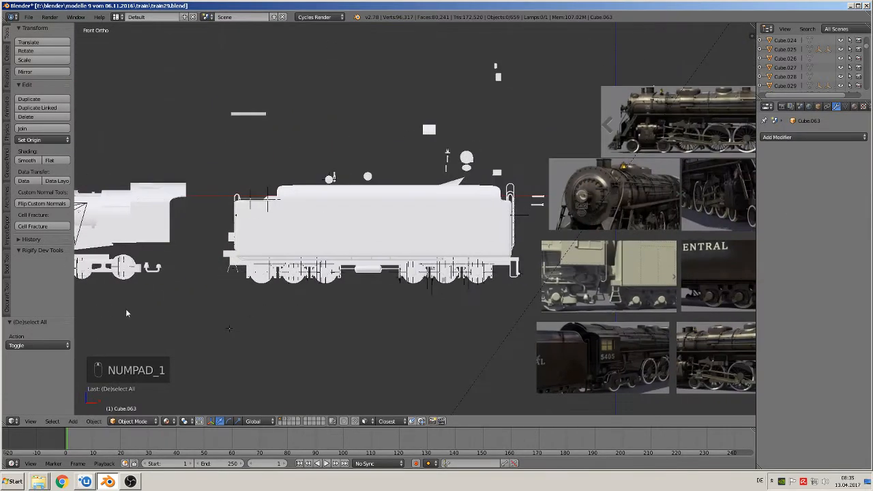
pyautogui.keyDown('shift'); pyautogui.moveTo(506, 161); pyautogui.dragTo(443, 245, button='middle'); pyautogui.keyUp('shift')
pyautogui.scroll(4, 439, 247)
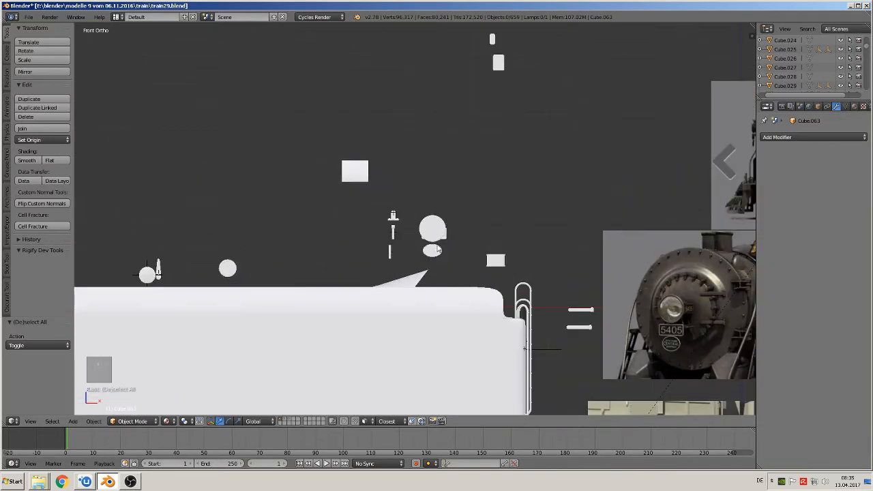
pyautogui.keyDown('shift'); pyautogui.moveTo(637, 328); pyautogui.dragTo(478, 256, button='middle'); pyautogui.keyUp('shift')
pyautogui.scroll(4, 576, 278)
pyautogui.keyDown('shift'); pyautogui.moveTo(590, 296); pyautogui.dragTo(407, 255, button='middle'); pyautogui.keyUp('shift')
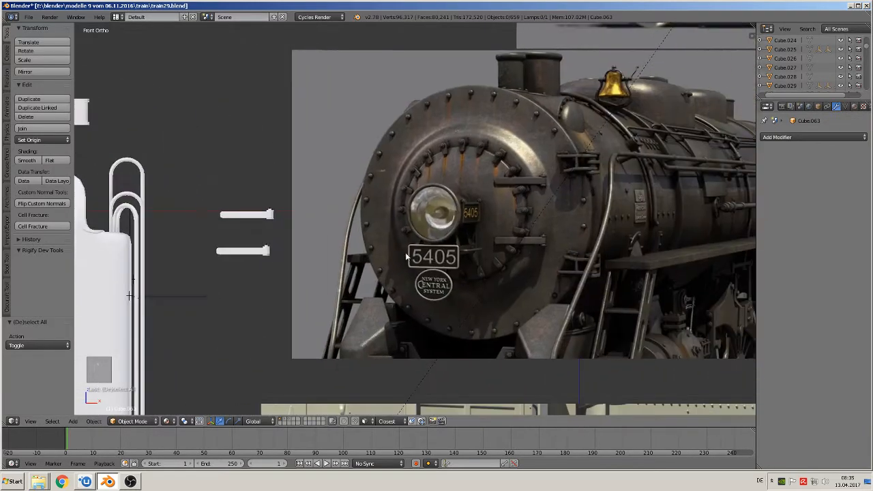
pyautogui.scroll(3, 469, 269)
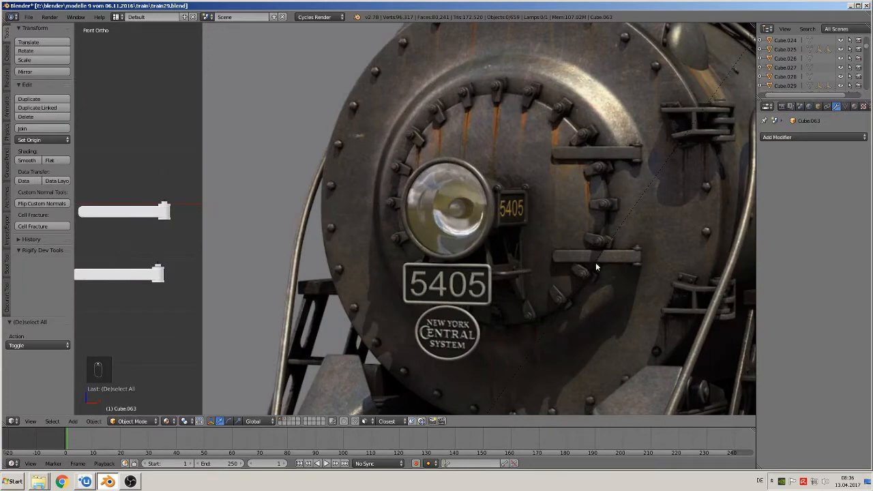
# Step: Select both loose front holder bars and move them -9.415 along X to the front of the locomotive
pyautogui.keyDown('shift'); pyautogui.moveTo(166, 217); pyautogui.dragTo(308, 209, button='middle'); pyautogui.keyUp('shift')
pyautogui.rightClick(282, 203)
pyautogui.keyDown('shift'); pyautogui.rightClick(260, 272); pyautogui.keyUp('shift')
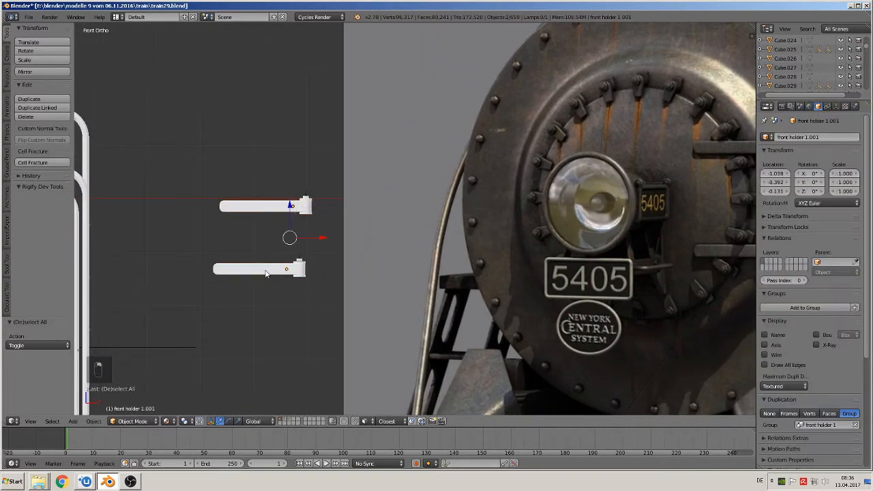
pyautogui.scroll(-4, 311, 279)
pyautogui.scroll(-8, 316, 281)
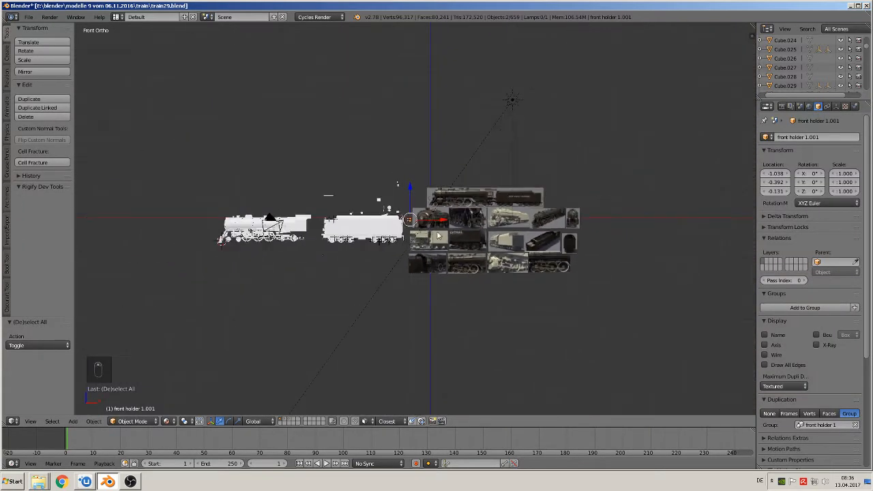
pyautogui.press('g')
pyautogui.click(256, 231)
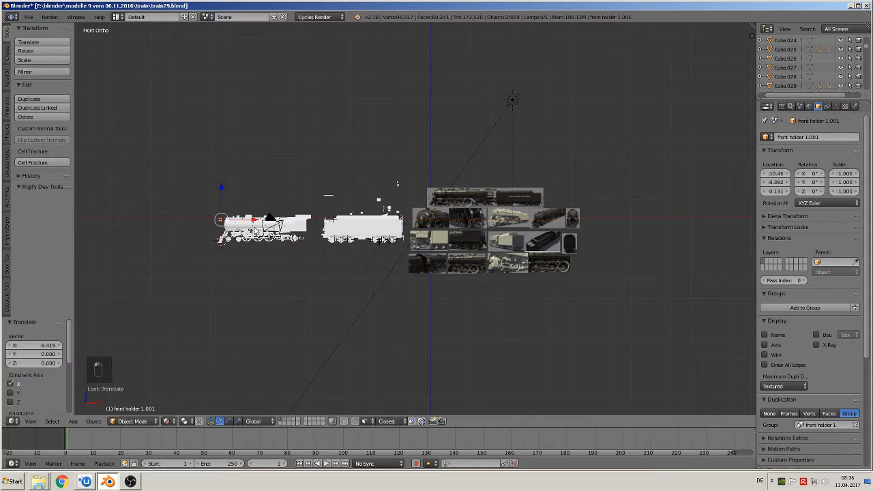
# Step: In top view, move the two front holders -0.749 along Y to bring them in front of the smokebox
pyautogui.press('KP_7')
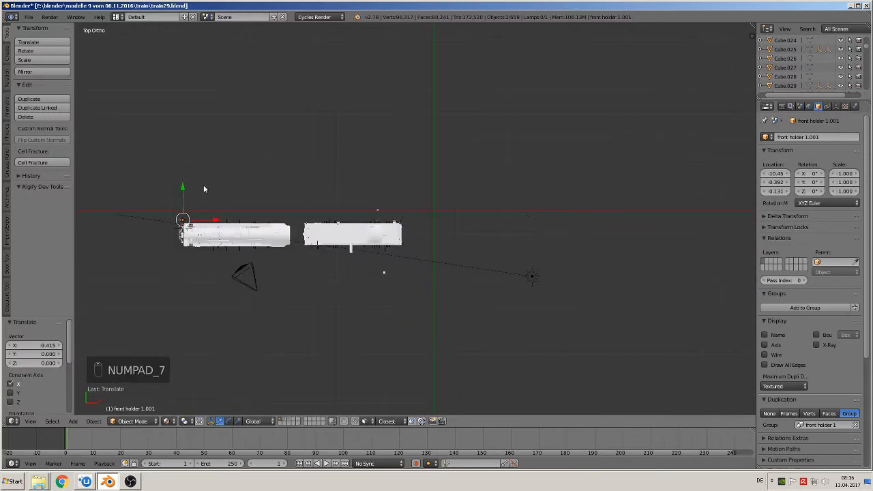
pyautogui.keyDown('shift'); pyautogui.moveTo(203, 189); pyautogui.dragTo(478, 183, button='middle'); pyautogui.keyUp('shift')
pyautogui.scroll(8, 464, 185)
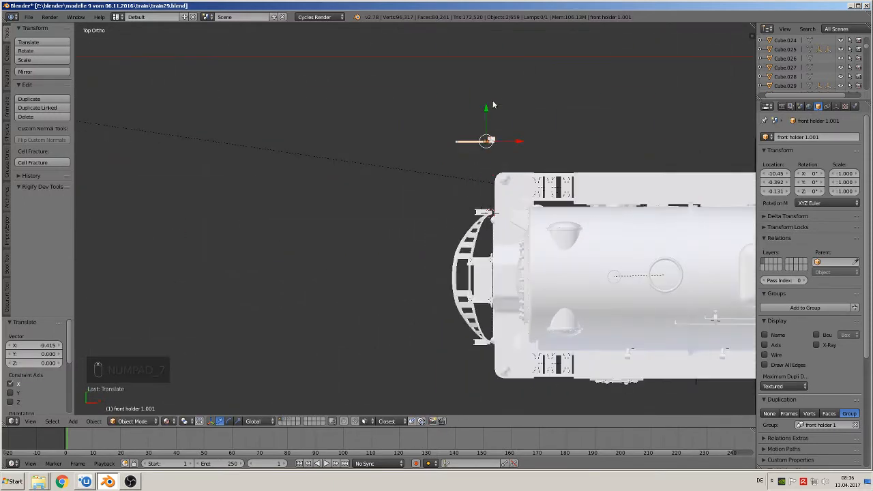
pyautogui.click(490, 104)
pyautogui.moveTo(486, 116); pyautogui.dragTo(485, 128)
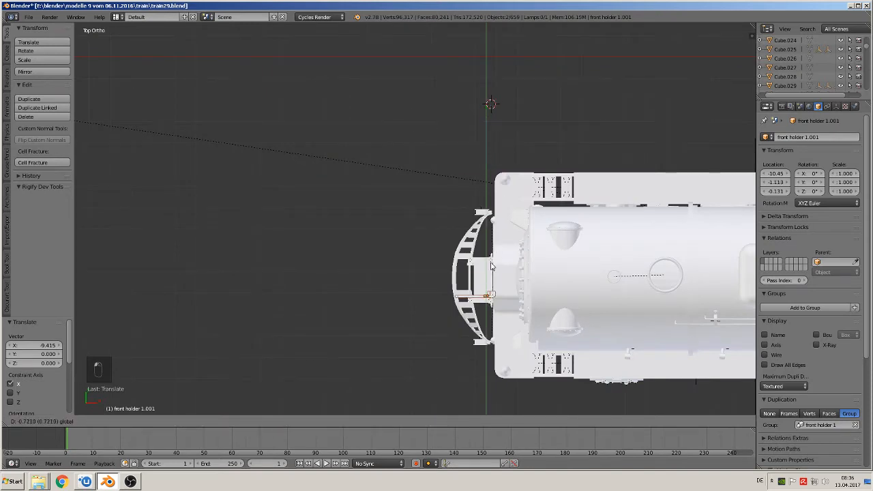
pyautogui.moveTo(491, 266); pyautogui.dragTo(491, 271)
pyautogui.moveTo(492, 272); pyautogui.dragTo(493, 199, button='middle')
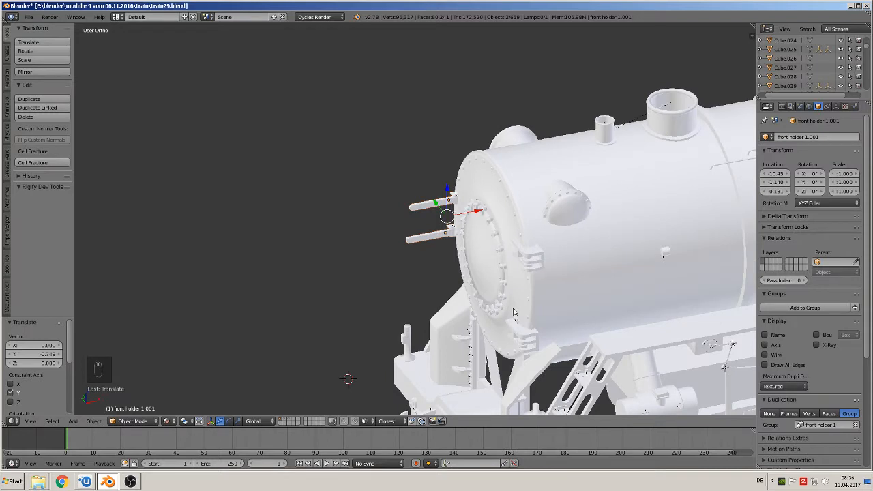
# Step: Rotate both front holders -90° about Z, lower them 0.212 and shift them along X against the side of the smokebox front
pyautogui.write('rz')
pyautogui.write('-90')
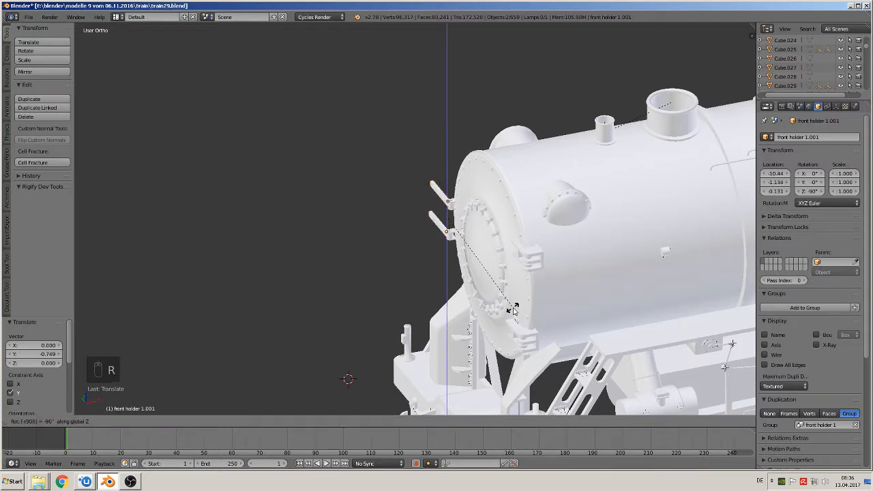
pyautogui.press('Return')
pyautogui.moveTo(448, 189); pyautogui.dragTo(558, 276)
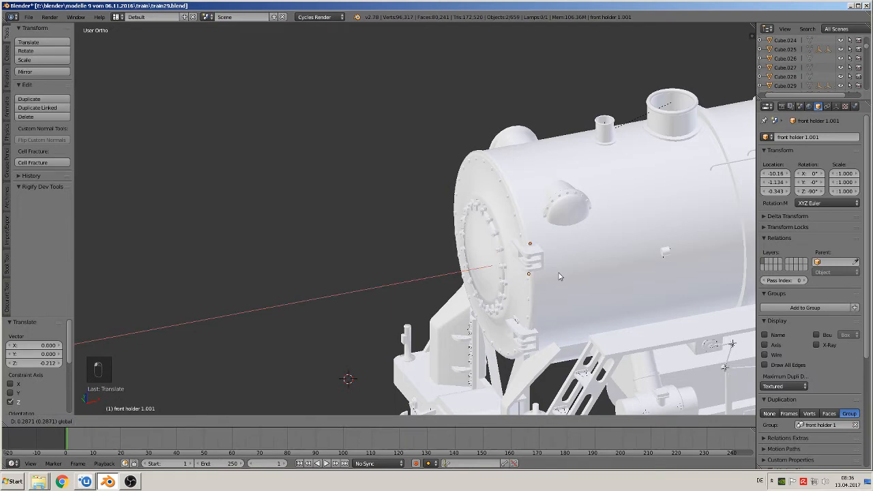
pyautogui.click(524, 284)
# Step: Shift both front holders toward the round smokebox door and scale them to 0.826
pyautogui.moveTo(487, 259); pyautogui.dragTo(382, 218, button='middle')
pyautogui.scroll(4, 405, 207)
pyautogui.moveTo(370, 227); pyautogui.dragTo(429, 239)
pyautogui.scroll(1, 470, 243)
pyautogui.moveTo(482, 245); pyautogui.dragTo(482, 273, button='middle')
pyautogui.press('s')
pyautogui.click(516, 264)
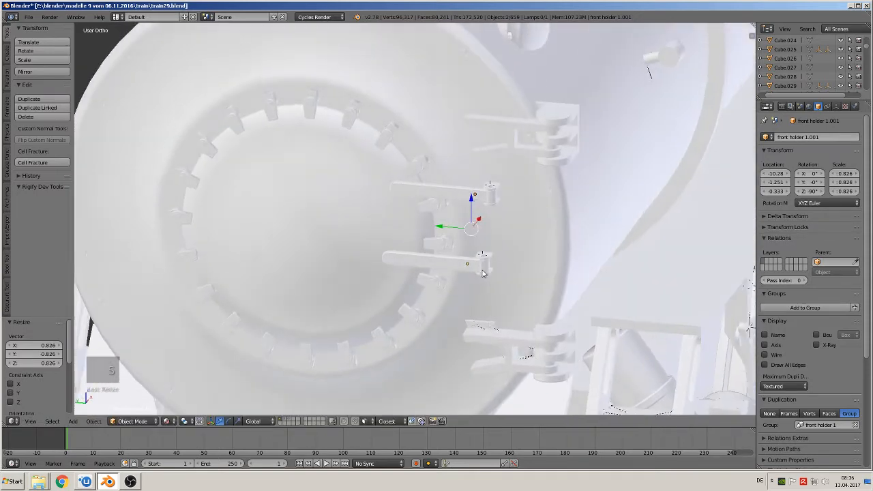
# Step: Select only the upper front holder, nudge it slightly and move it 0.028 along Y over the door's edge
pyautogui.rightClick(467, 195)
pyautogui.moveTo(466, 195); pyautogui.dragTo(436, 226, button='middle')
pyautogui.moveTo(478, 188); pyautogui.dragTo(507, 181)
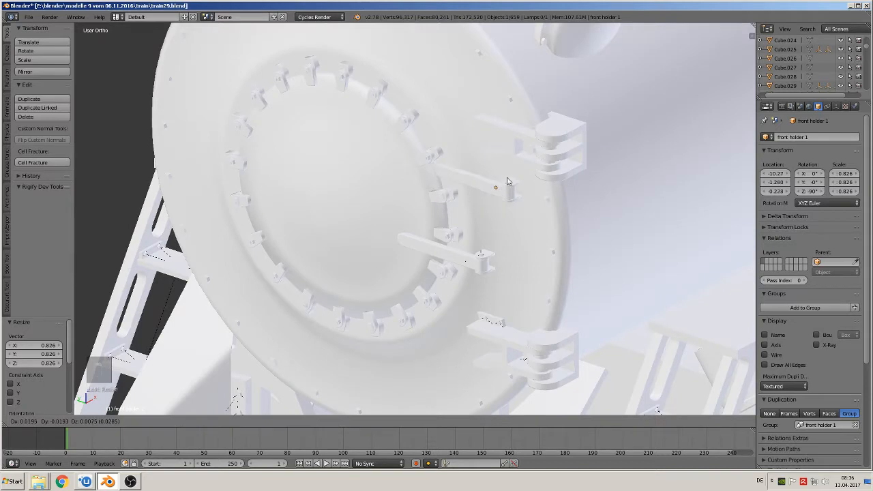
pyautogui.click(486, 189)
pyautogui.press('g')
pyautogui.press('y')
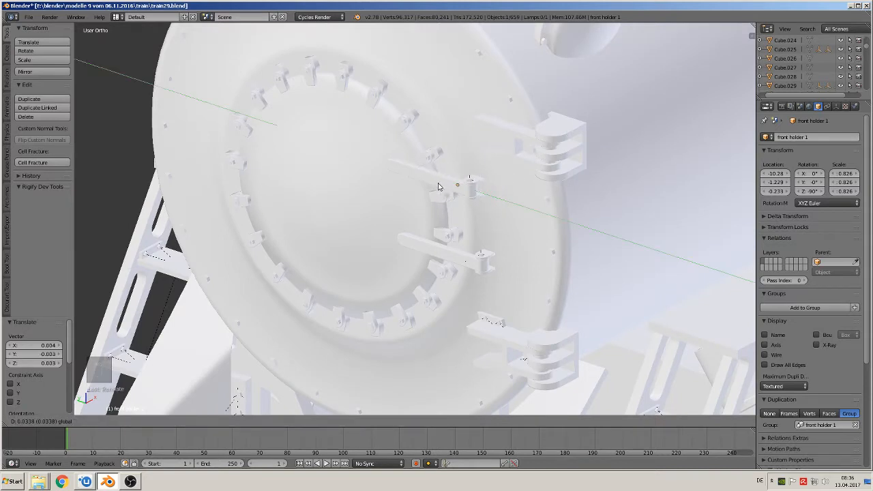
pyautogui.click(440, 185)
# Step: Move the lower front holder -0.051 along Z and 0.013 along Y to line it up beneath the upper one
pyautogui.moveTo(468, 174); pyautogui.dragTo(473, 235, button='middle')
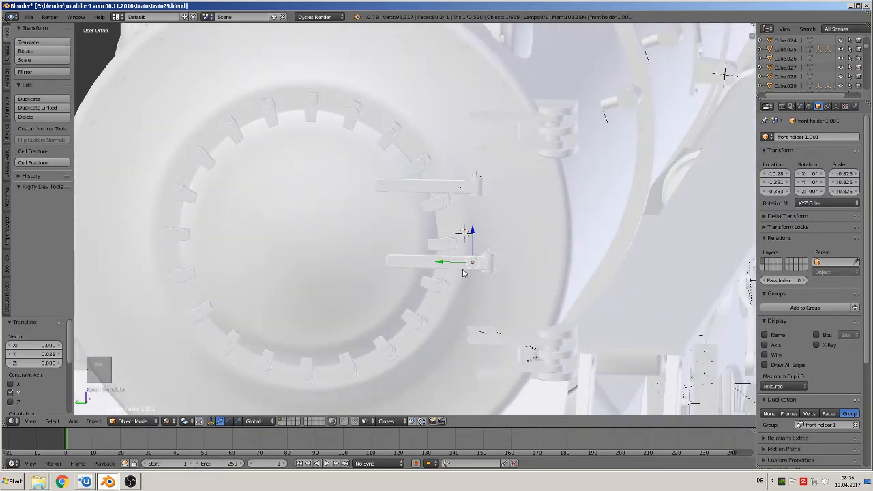
pyautogui.press('g')
pyautogui.press('z')
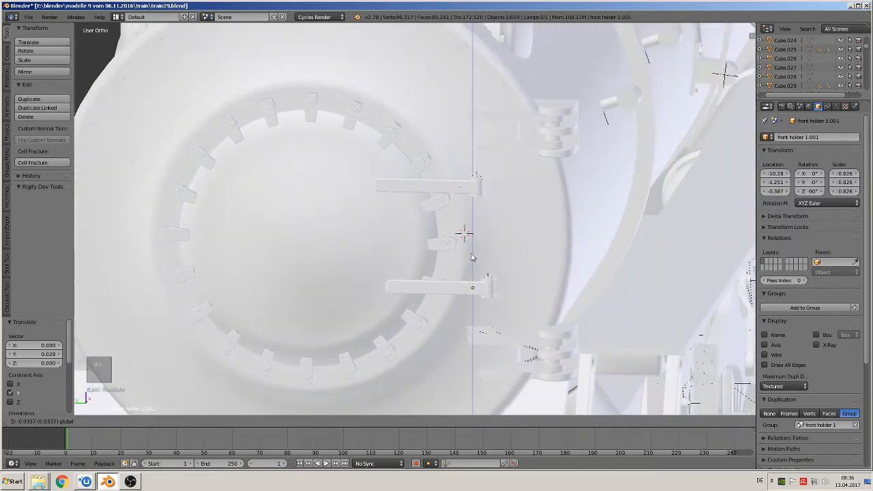
pyautogui.click(463, 270)
pyautogui.moveTo(465, 269); pyautogui.dragTo(473, 270, button='middle')
pyautogui.press('g')
pyautogui.press('y')
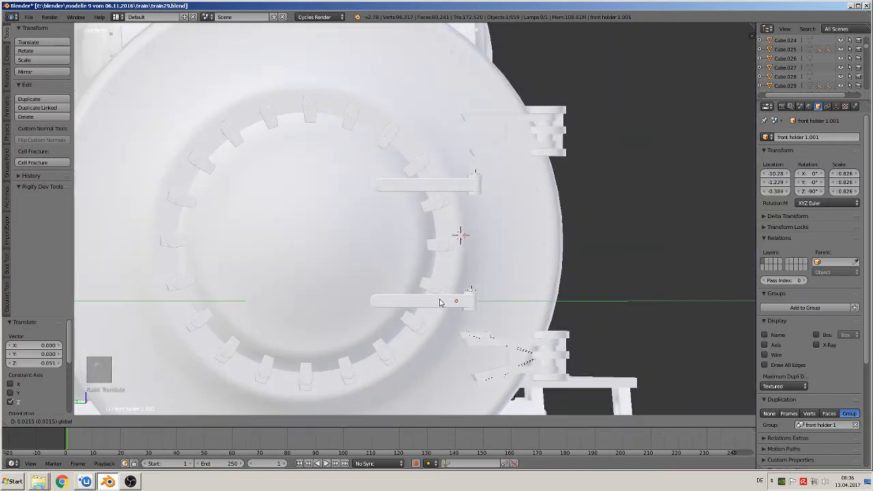
pyautogui.click(447, 299)
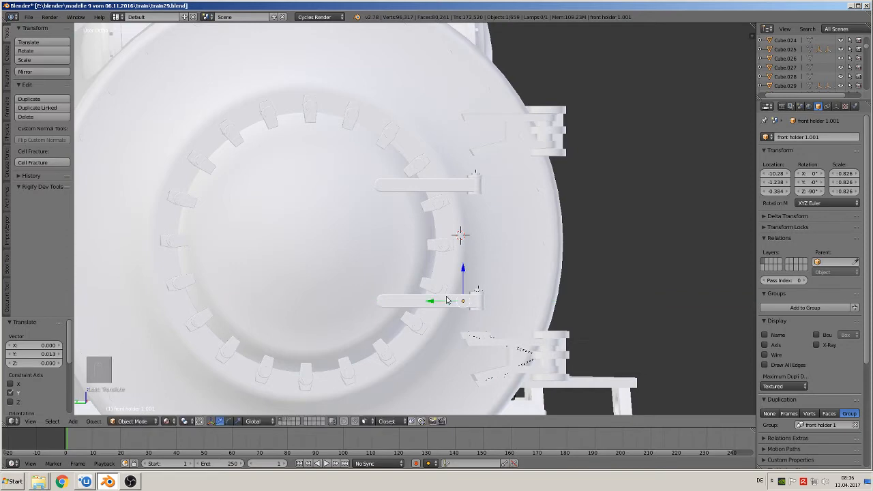
pyautogui.moveTo(446, 300); pyautogui.dragTo(463, 346, button='middle')
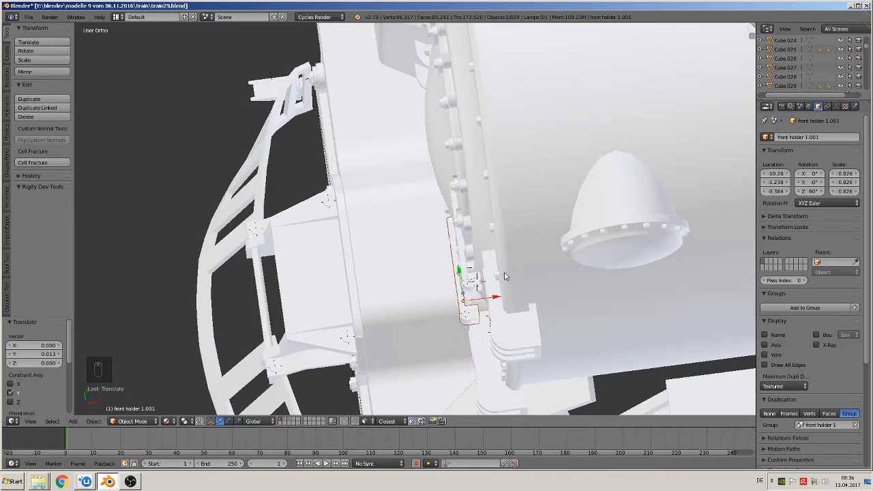
pyautogui.rightClick(475, 283)
pyautogui.moveTo(475, 283); pyautogui.dragTo(506, 289, button='middle')
pyautogui.scroll(1, 506, 289)
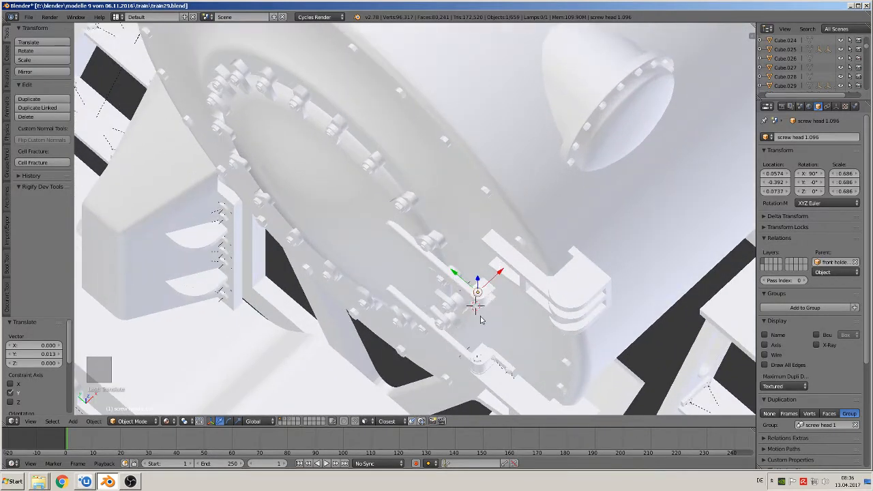
pyautogui.press('r')
pyautogui.press('Escape')
pyautogui.press('r')
pyautogui.press('z')
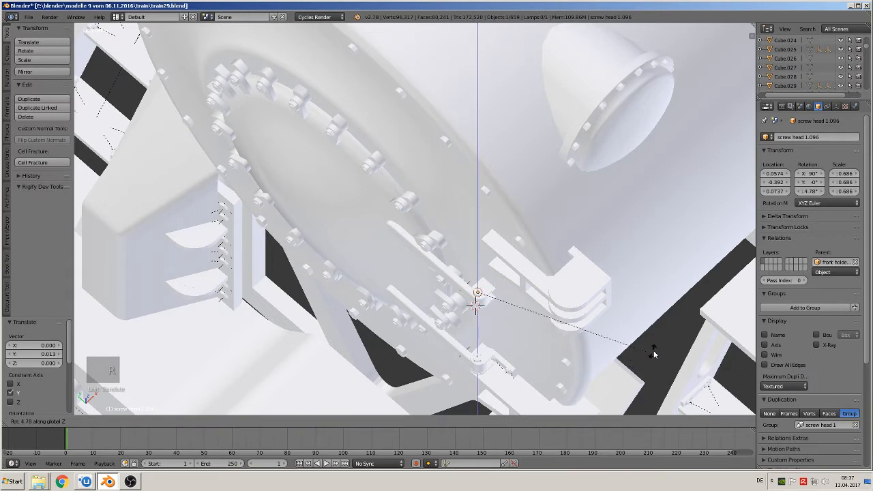
pyautogui.click(665, 305)
# Step: Nudge the lower front holder -0.0008678 along X against the smokebox front
pyautogui.rightClick(488, 359)
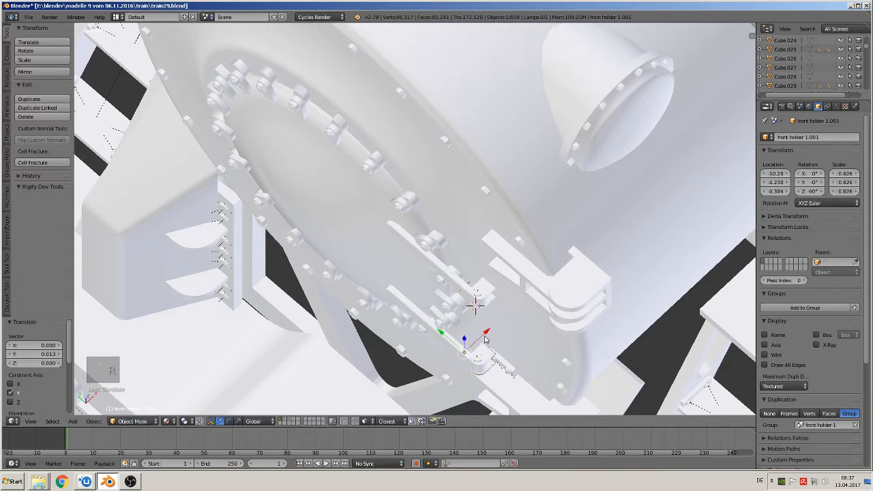
pyautogui.press('g')
pyautogui.press('x')
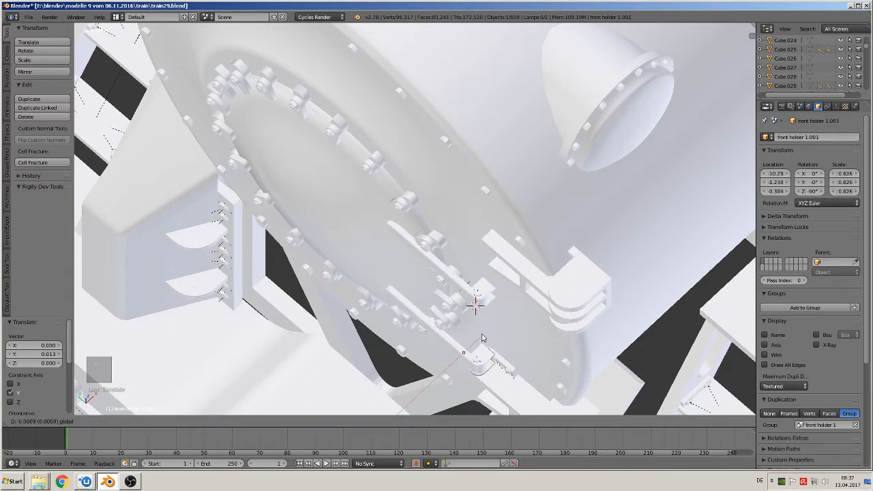
pyautogui.click(481, 337)
pyautogui.rightClick(477, 289)
pyautogui.moveTo(530, 344); pyautogui.dragTo(514, 326, button='middle')
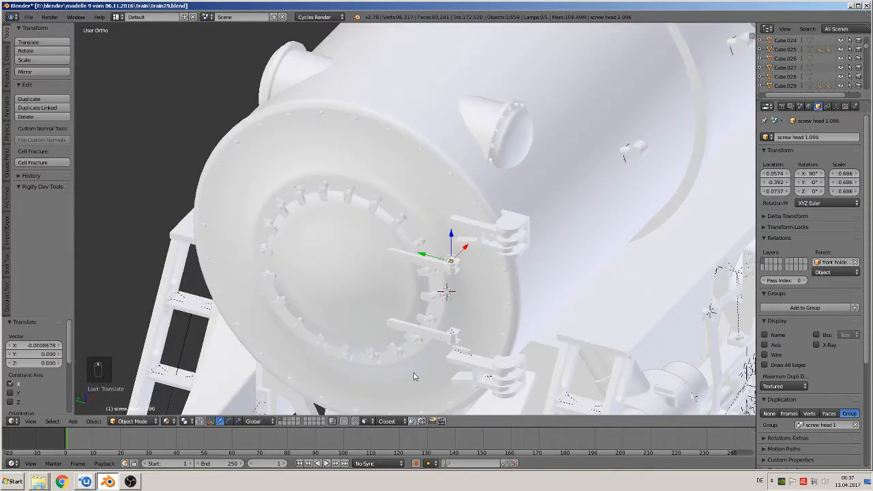
# Step: Show only the layer holding the wheel, side frame and ladder parts and inspect it in wireframe, framed on the side frame
pyautogui.click(285, 422)
pyautogui.scroll(-13, 441, 319)
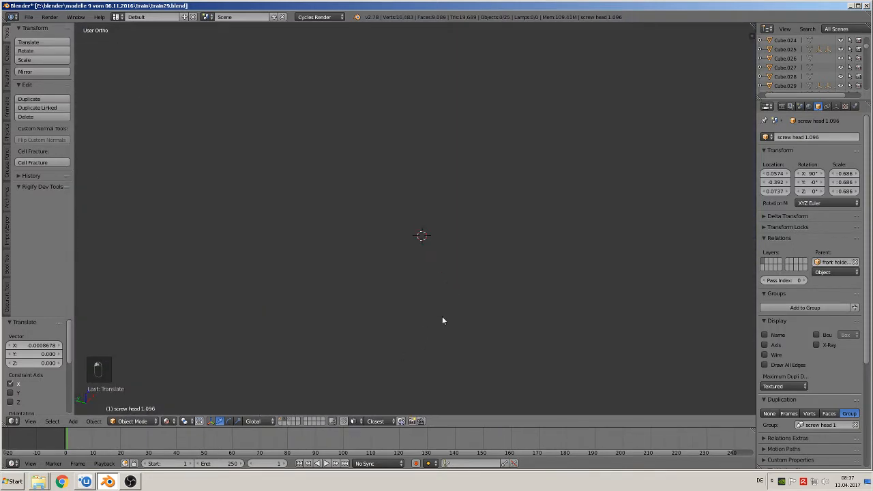
pyautogui.rightClick(441, 180)
pyautogui.press('KP_Decimal')
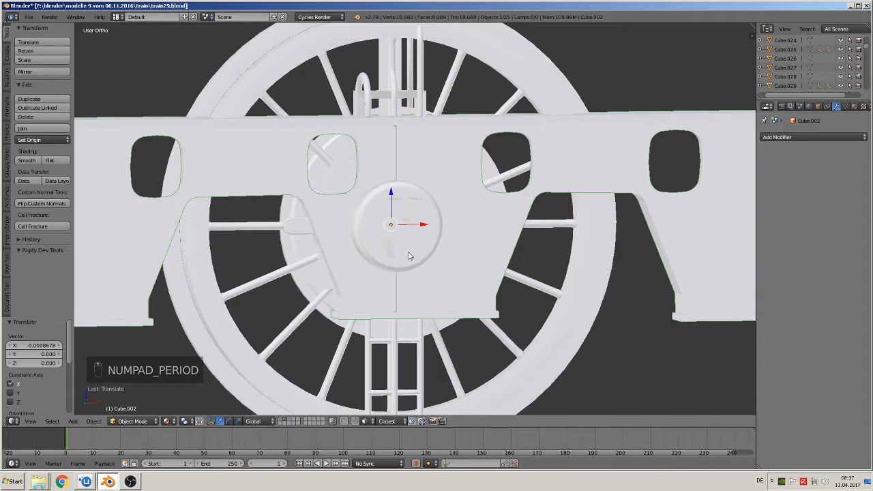
pyautogui.press('z')
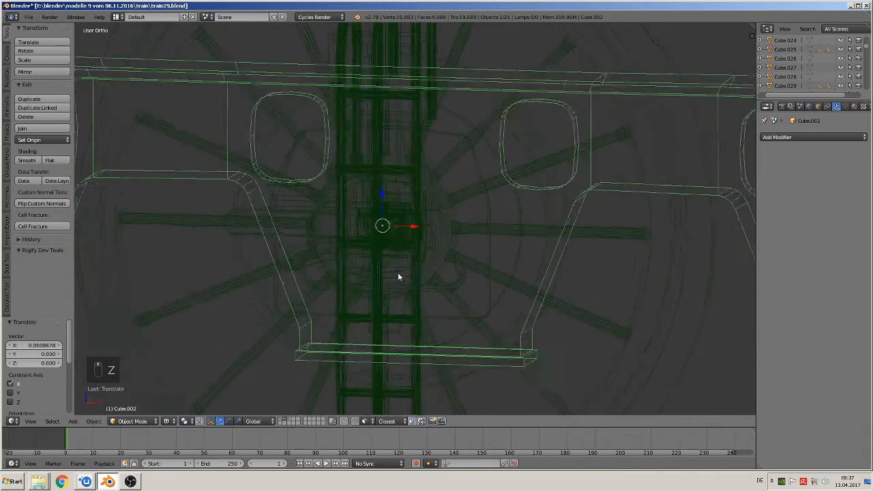
pyautogui.scroll(4, 399, 273)
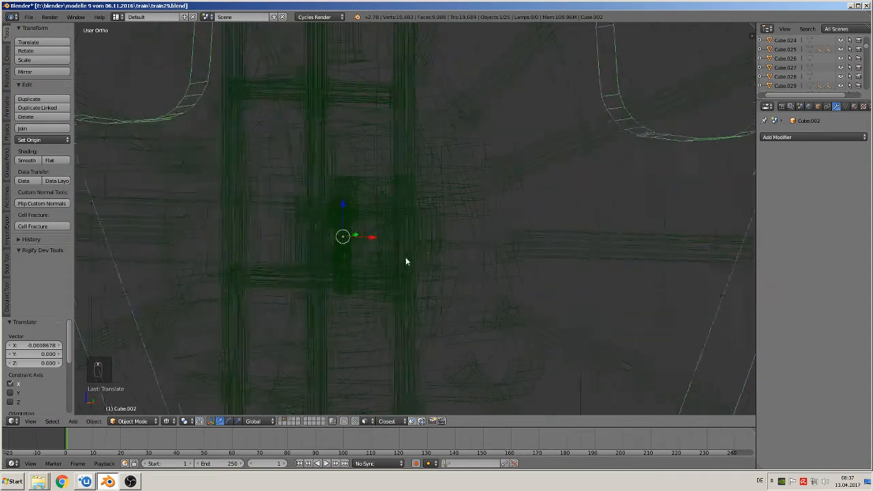
pyautogui.moveTo(405, 261); pyautogui.dragTo(463, 272, button='middle')
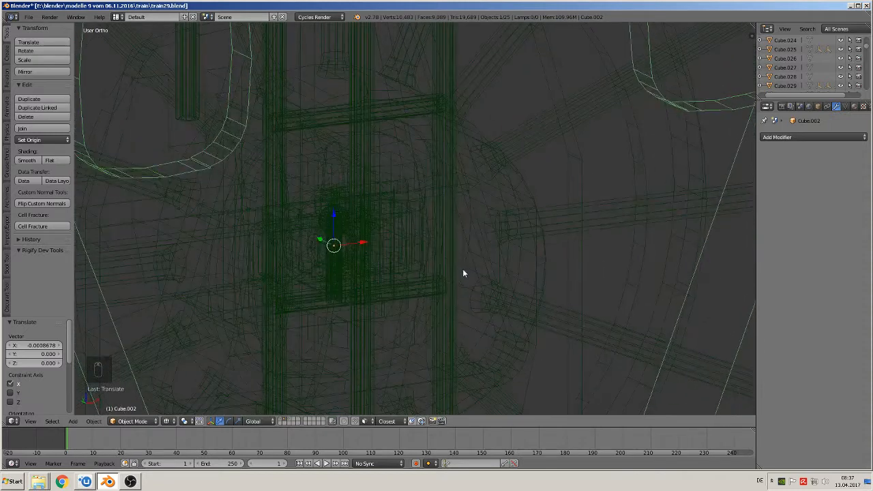
pyautogui.scroll(-1, 463, 270)
# Step: Examine the overlapping source parts around the wheel hub by selecting them one after another in wireframe
pyautogui.moveTo(340, 159); pyautogui.dragTo(347, 164, button='right')
pyautogui.rightClick(347, 164)
pyautogui.rightClick(351, 165)
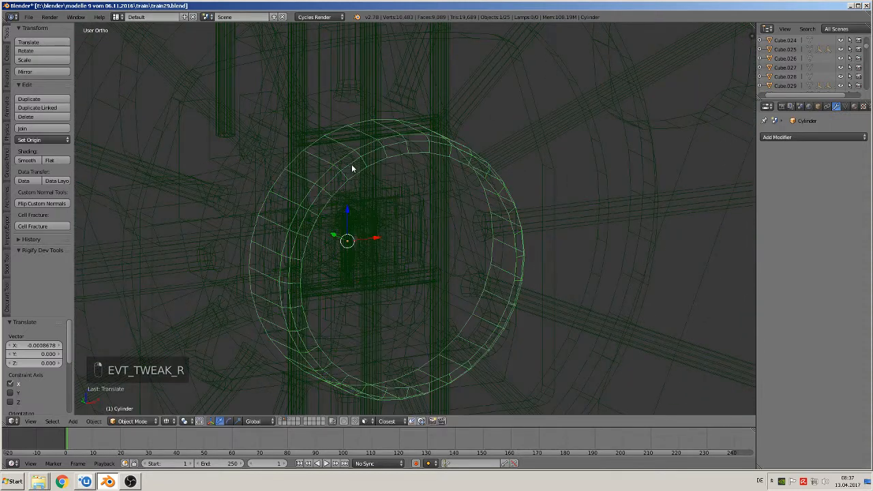
pyautogui.rightClick(348, 174)
pyautogui.rightClick(352, 162)
pyautogui.rightClick(352, 186)
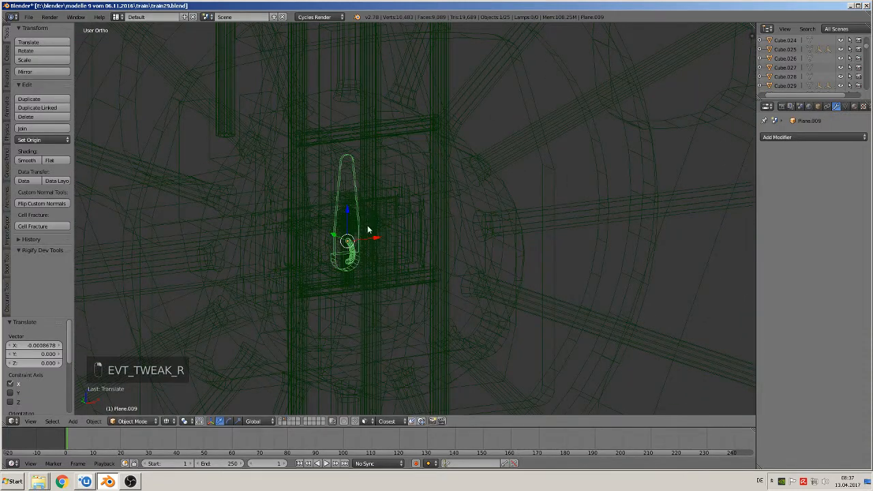
pyautogui.moveTo(368, 230); pyautogui.dragTo(347, 157, button='middle')
pyautogui.rightClick(328, 85)
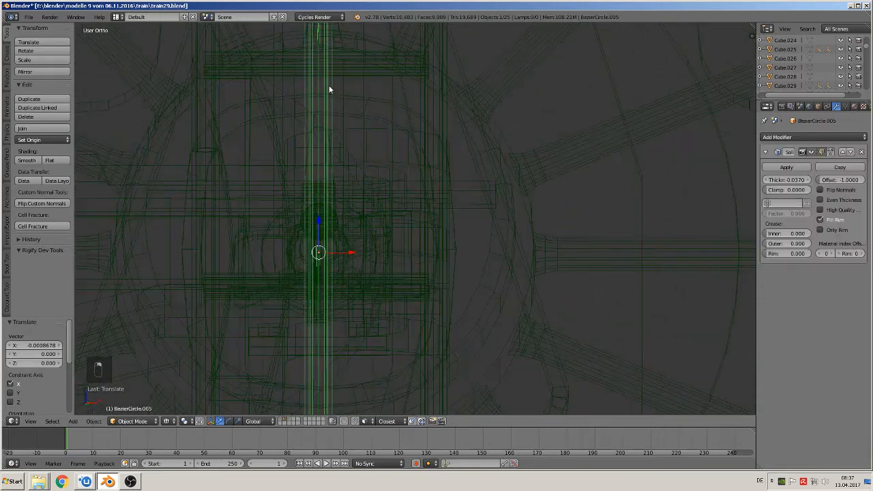
pyautogui.moveTo(329, 85); pyautogui.dragTo(314, 214, button='middle')
pyautogui.rightClick(320, 149)
pyautogui.rightClick(297, 219)
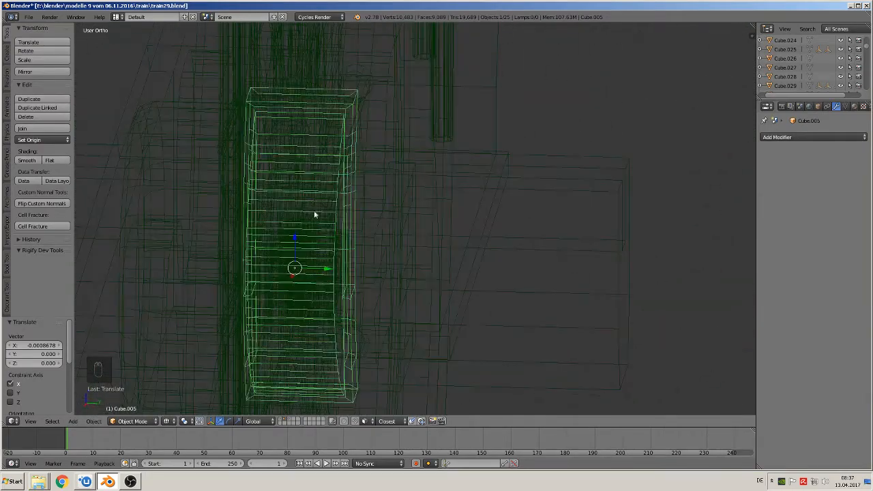
pyautogui.rightClick(388, 211)
pyautogui.moveTo(386, 210); pyautogui.dragTo(445, 244, button='middle')
pyautogui.scroll(-3, 435, 261)
pyautogui.scroll(-5, 443, 245)
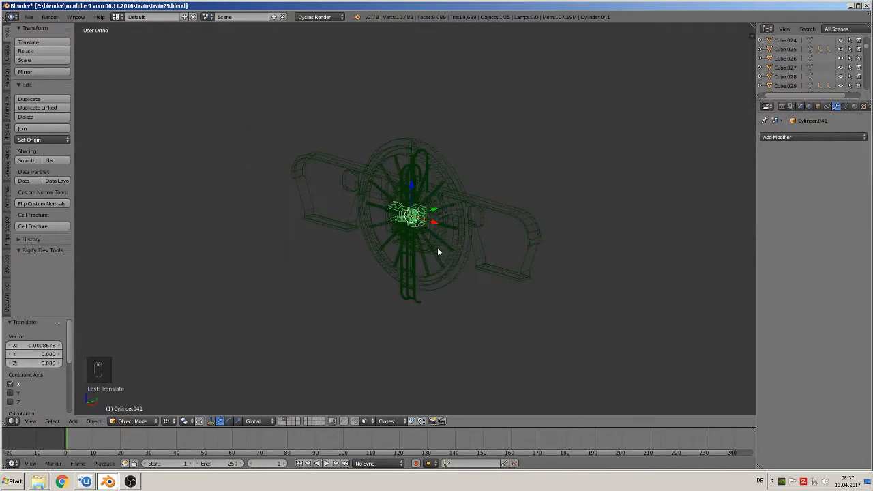
# Step: Restore solid shading and the train layer, and examine the loose parts and the locomotive's front in the grey reference render
pyautogui.click(168, 421)
pyautogui.click(189, 370)
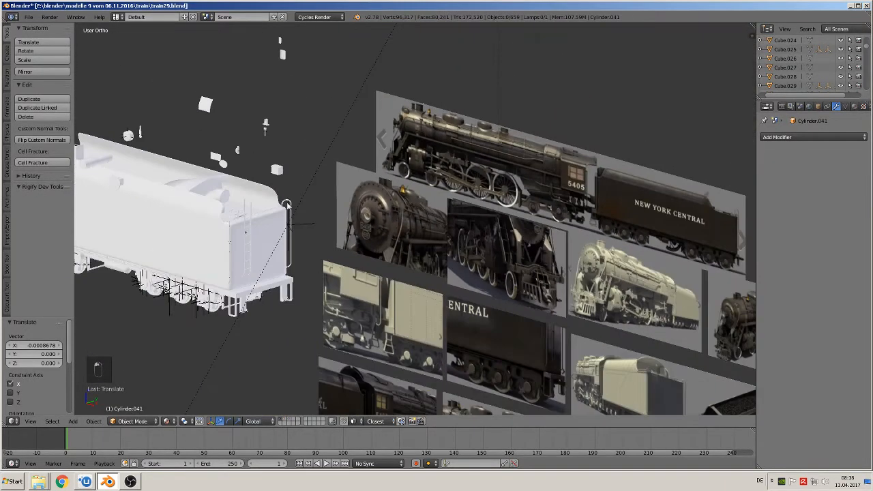
pyautogui.keyDown('shift'); pyautogui.moveTo(287, 204); pyautogui.dragTo(435, 308, button='middle'); pyautogui.keyUp('shift')
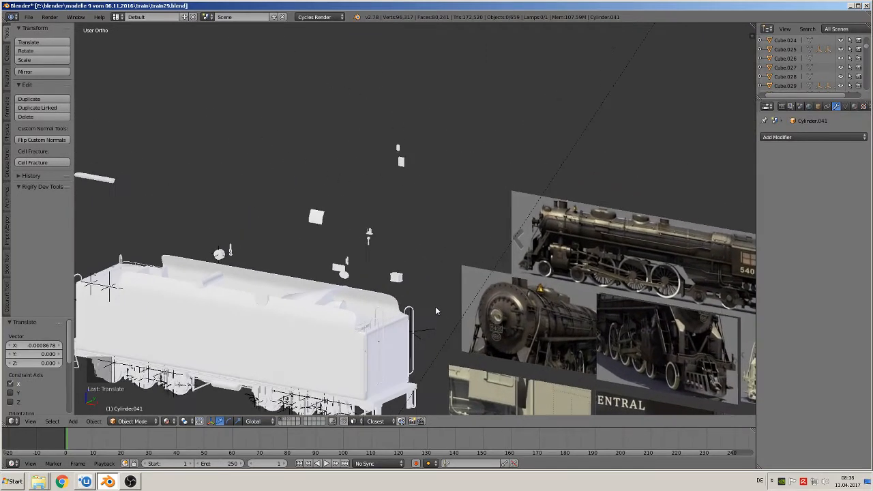
pyautogui.scroll(5, 430, 306)
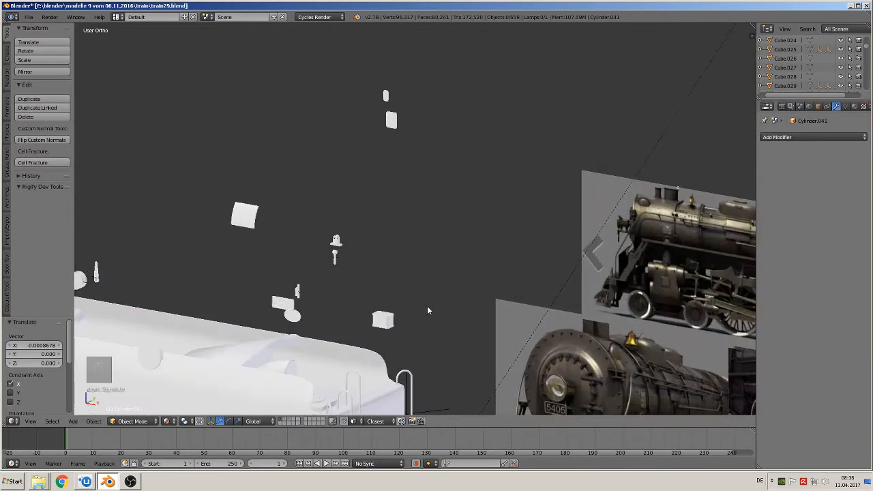
pyautogui.scroll(3, 450, 296)
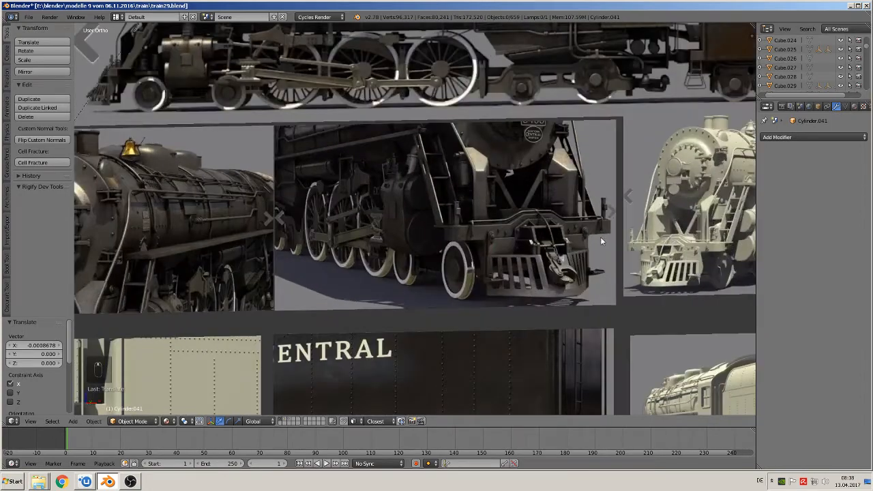
pyautogui.keyDown('shift'); pyautogui.moveTo(602, 240); pyautogui.dragTo(450, 249, button='middle'); pyautogui.keyUp('shift')
pyautogui.scroll(4, 444, 255)
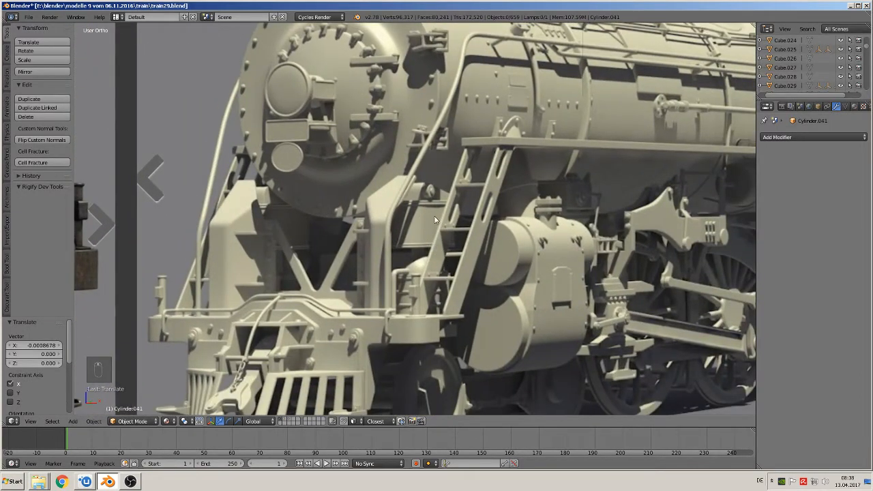
# Step: Select the loose box above the tender's rear and, in front view, move it -8.588 along X and -1.042 along Z to the locomotive's front
pyautogui.scroll(-7, 419, 225)
pyautogui.keyDown('shift'); pyautogui.moveTo(252, 236); pyautogui.dragTo(466, 306, button='middle'); pyautogui.keyUp('shift')
pyautogui.scroll(1, 536, 281)
pyautogui.rightClick(560, 253)
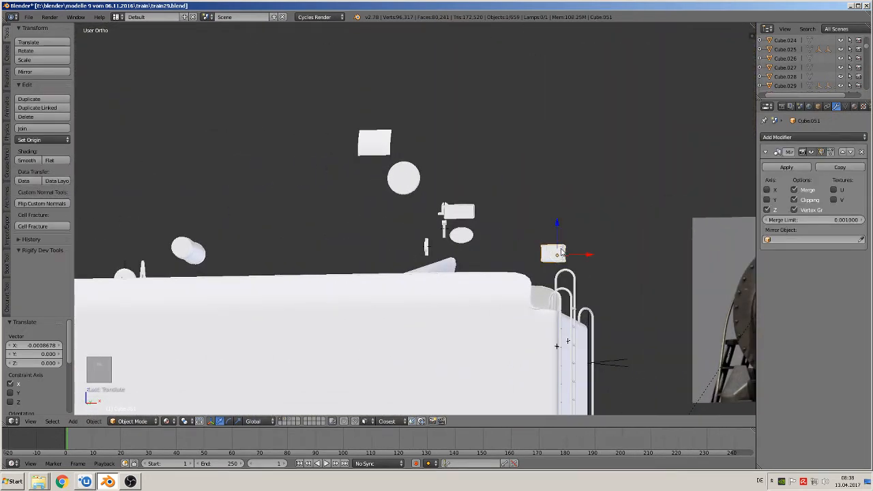
pyautogui.press('KP_Decimal')
pyautogui.moveTo(567, 269)
pyautogui.mouseDown(button='middle')
pyautogui.moveTo(525, 279)
pyautogui.moveTo(512, 293)
pyautogui.moveTo(478, 289)
pyautogui.moveTo(562, 281)
pyautogui.mouseUp(button='middle')
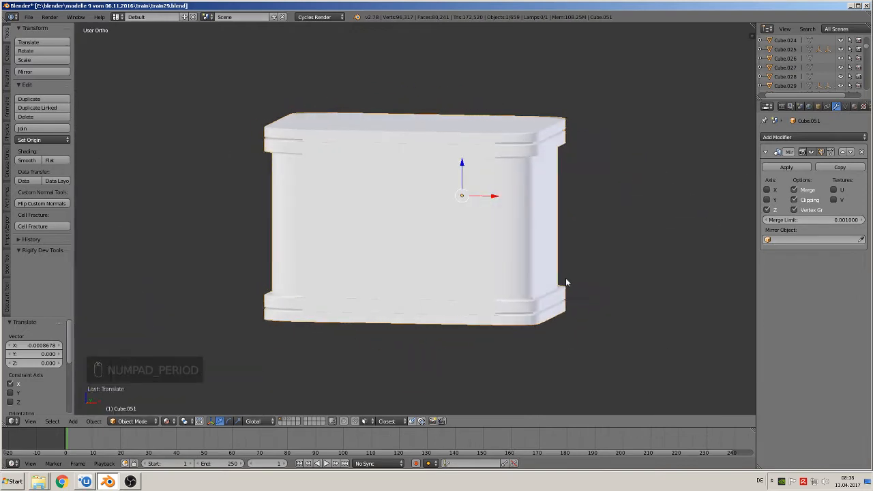
pyautogui.scroll(-4, 549, 283)
pyautogui.press('KP_1')
pyautogui.scroll(-10, 490, 284)
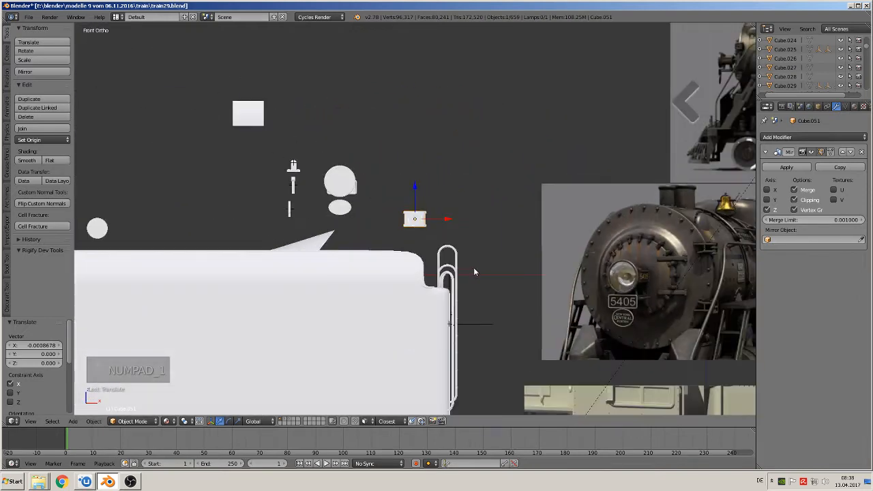
pyautogui.scroll(-5, 455, 272)
pyautogui.keyDown('shift'); pyautogui.moveTo(456, 272); pyautogui.dragTo(689, 289, button='middle'); pyautogui.keyUp('shift')
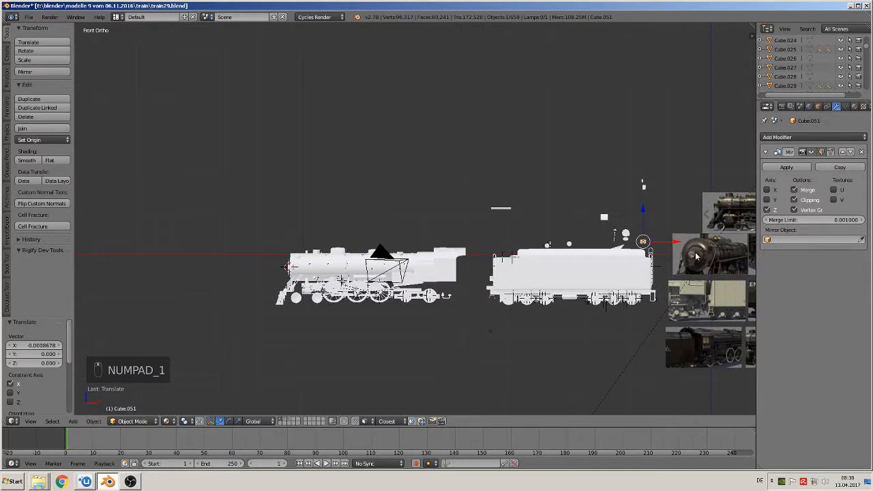
pyautogui.press('g')
pyautogui.click(345, 299)
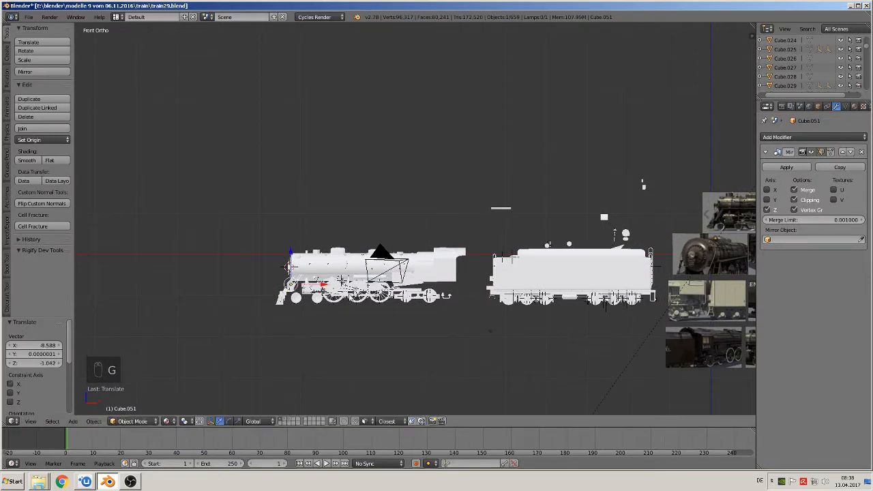
# Step: In top view, move the loose box -0.842 along Y to the side of the locomotive's front
pyautogui.press('KP_7')
pyautogui.press('g')
pyautogui.press('y')
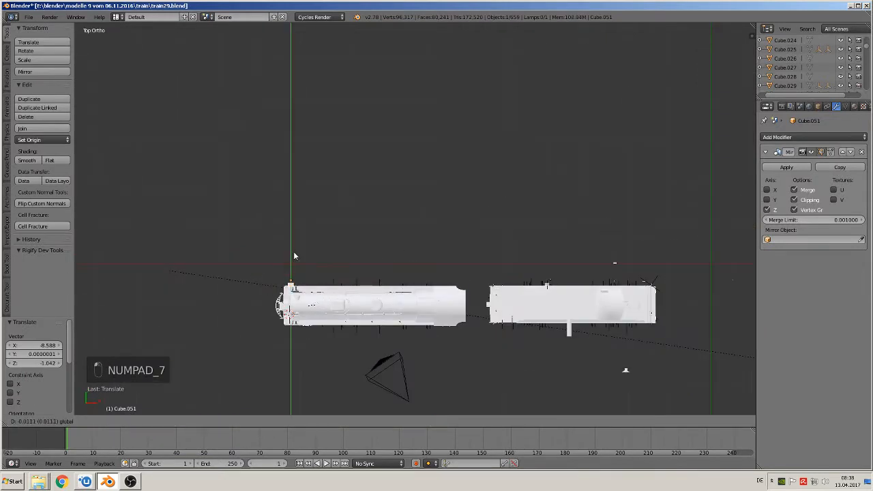
pyautogui.click(291, 287)
pyautogui.press('KP_Decimal')
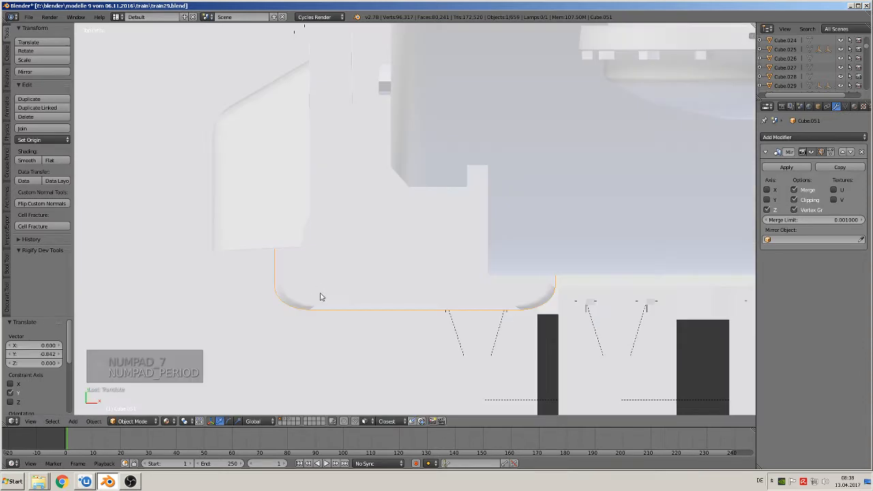
# Step: Adjust the box behind the front ladder by moving it 0.046 along Z and 0.029 along Y
pyautogui.moveTo(320, 295); pyautogui.dragTo(352, 219, button='middle')
pyautogui.scroll(-4, 361, 232)
pyautogui.moveTo(400, 276); pyautogui.dragTo(394, 253, button='middle')
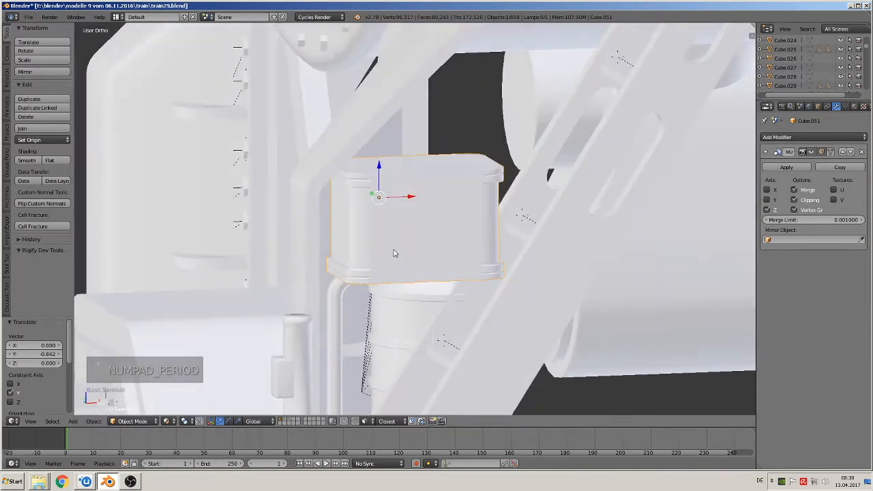
pyautogui.moveTo(407, 198); pyautogui.dragTo(443, 113)
pyautogui.moveTo(444, 113); pyautogui.dragTo(356, 129, button='middle')
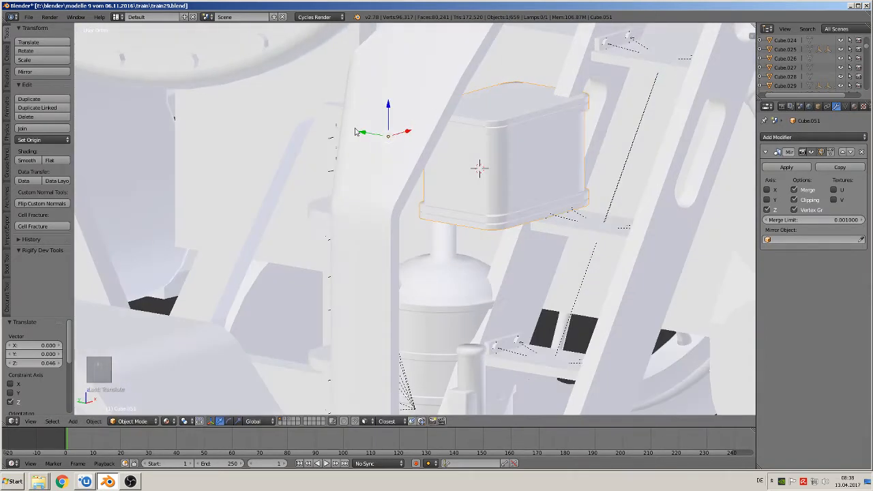
pyautogui.moveTo(358, 132); pyautogui.dragTo(337, 127)
pyautogui.moveTo(337, 126); pyautogui.dragTo(288, 132, button='middle')
pyautogui.scroll(-5, 290, 132)
pyautogui.moveTo(510, 151); pyautogui.dragTo(475, 135, button='middle')
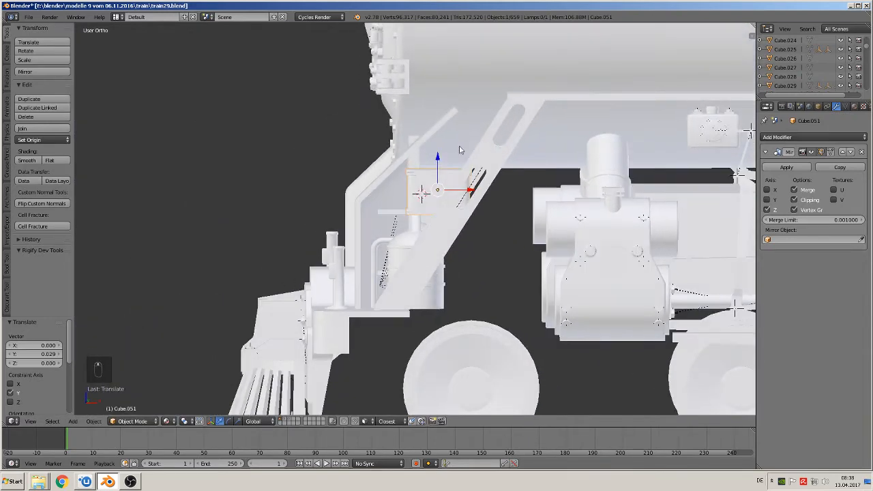
# Step: Scale the box behind the ladder by 1.082 and raise it slightly along Z
pyautogui.press('s')
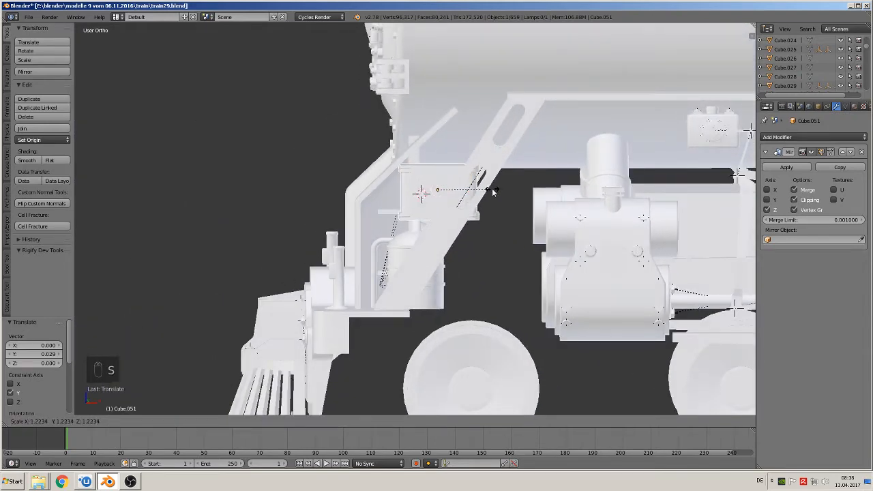
pyautogui.click(487, 189)
pyautogui.press('g')
pyautogui.press('z')
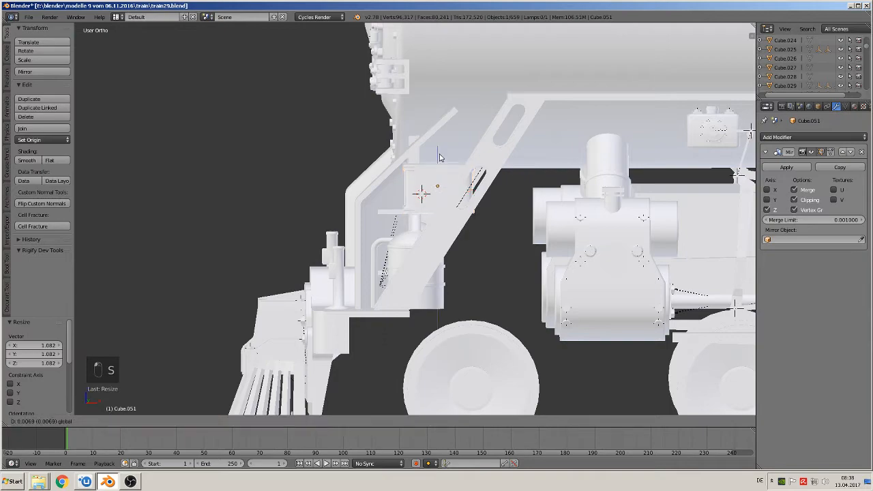
pyautogui.click(439, 158)
pyautogui.moveTo(440, 159); pyautogui.dragTo(469, 200, button='middle')
# Step: Duplicate the box and place the copy along Y behind the ladder on the locomotive's opposite side
pyautogui.hotkey('shift', 'd')
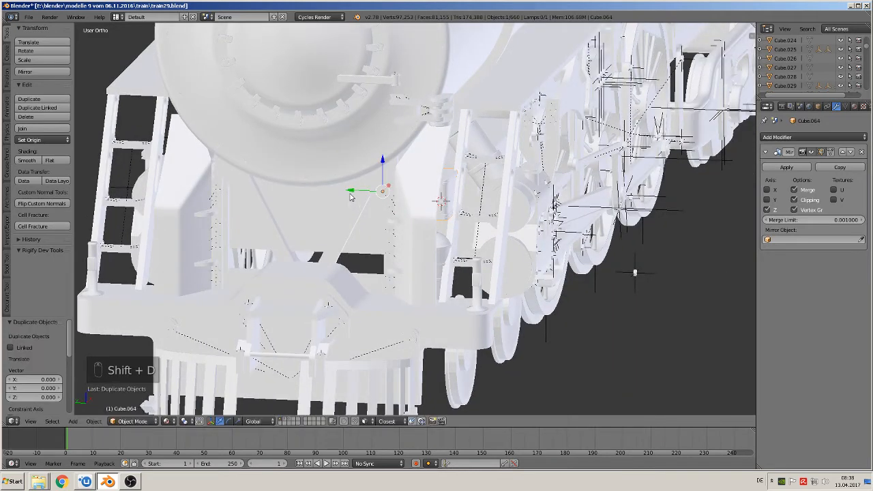
pyautogui.press('y')
pyautogui.click(117, 182)
pyautogui.moveTo(119, 184); pyautogui.dragTo(281, 281, button='middle')
pyautogui.press('g')
pyautogui.press('y')
pyautogui.click(137, 204)
pyautogui.press('a')
# Step: Examine the remaining loose parts above the tender and compare the round lamp and plates with the smokebox reference photos
pyautogui.scroll(2, 288, 278)
pyautogui.scroll(-3, 407, 243)
pyautogui.scroll(-2, 579, 206)
pyautogui.moveTo(619, 221); pyautogui.dragTo(133, 246, button='middle')
pyautogui.scroll(5, 279, 234)
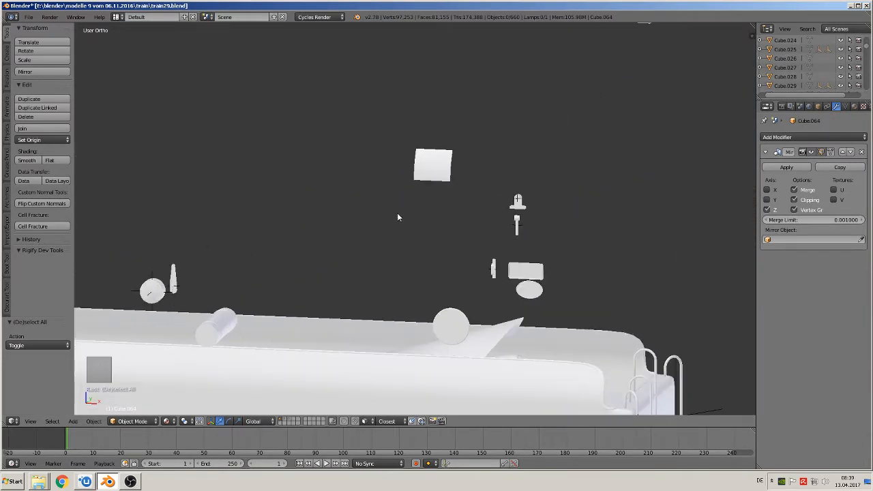
pyautogui.keyDown('shift'); pyautogui.moveTo(467, 227); pyautogui.dragTo(414, 242, button='middle'); pyautogui.keyUp('shift')
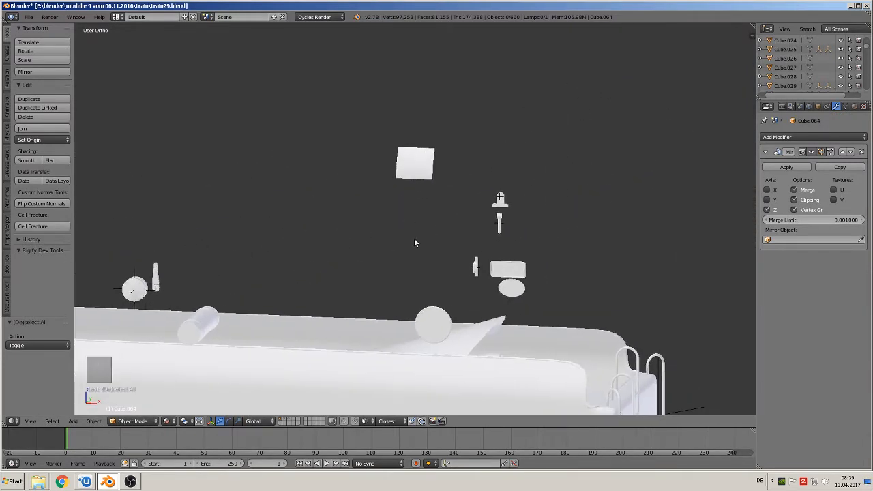
pyautogui.rightClick(415, 327)
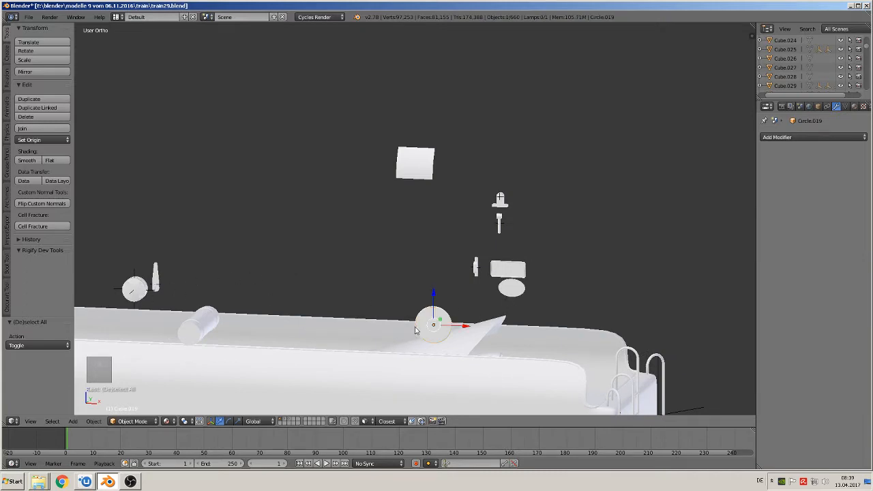
pyautogui.moveTo(520, 361); pyautogui.dragTo(454, 365, button='middle')
pyautogui.scroll(-6, 456, 368)
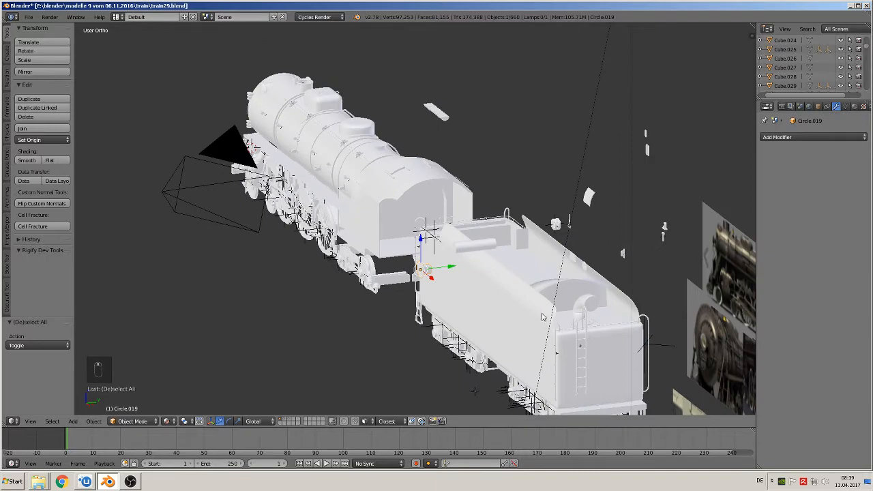
pyautogui.scroll(2, 508, 313)
pyautogui.moveTo(512, 318); pyautogui.dragTo(500, 235, button='middle')
pyautogui.scroll(4, 552, 384)
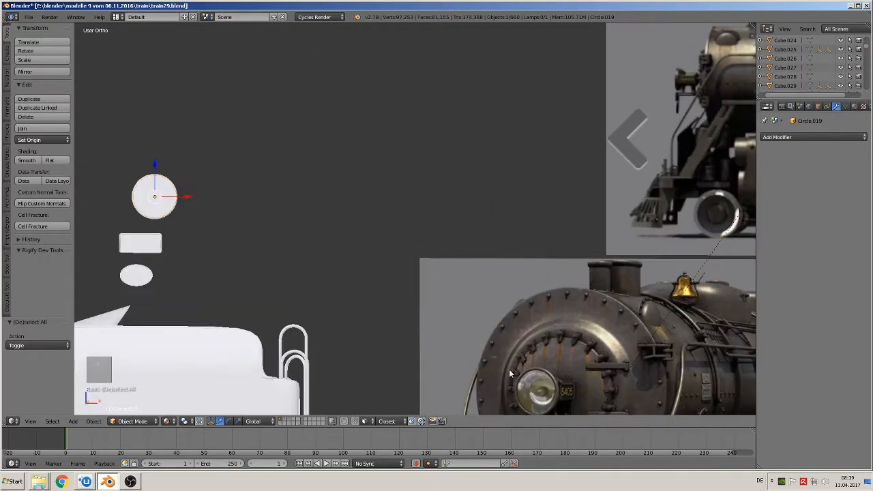
pyautogui.keyDown('shift'); pyautogui.moveTo(300, 263); pyautogui.dragTo(444, 198, button='middle'); pyautogui.keyUp('shift')
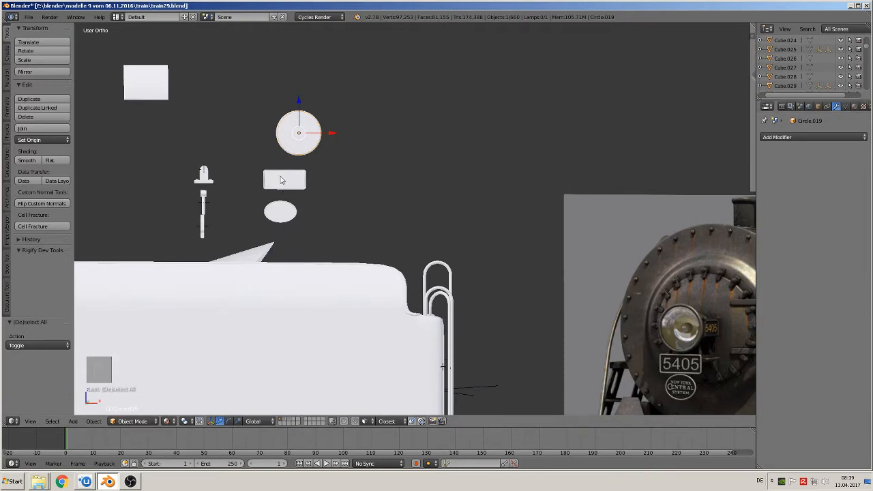
# Step: Move the round lamp, rectangular plate and oval disc together to the locomotive's front by -8.461 X, 0.433 Y and -0.812 Z
pyautogui.scroll(-6, 303, 220)
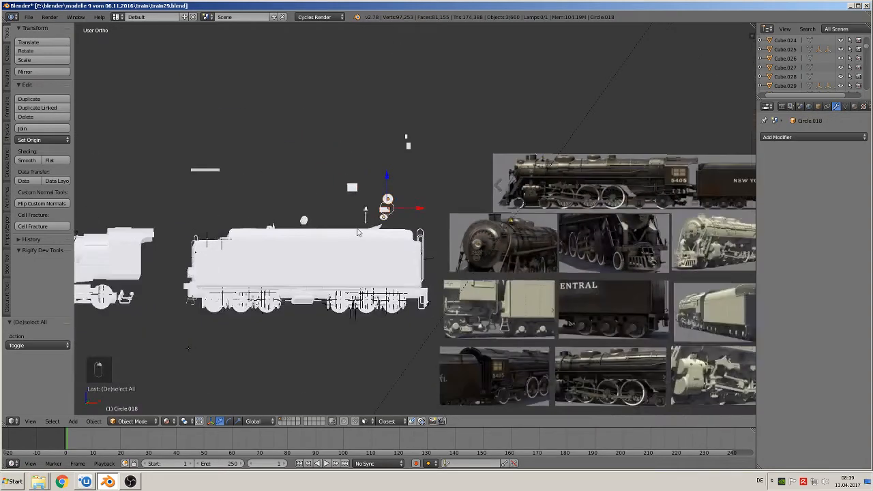
pyautogui.keyDown('shift'); pyautogui.moveTo(357, 232); pyautogui.dragTo(722, 184, button='middle'); pyautogui.keyUp('shift')
pyautogui.press('g')
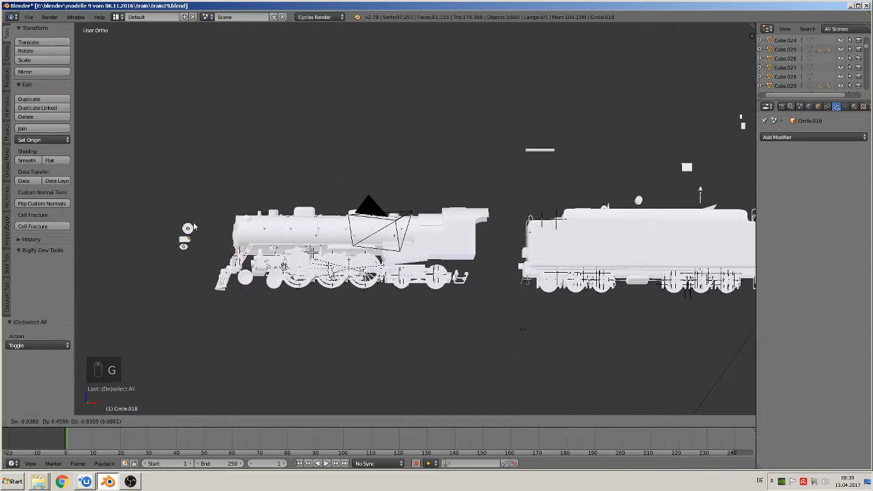
pyautogui.click(232, 224)
# Step: In top view, move the lamp alone to the locomotive's centreline, just ahead of the cowcatcher
pyautogui.scroll(5, 231, 224)
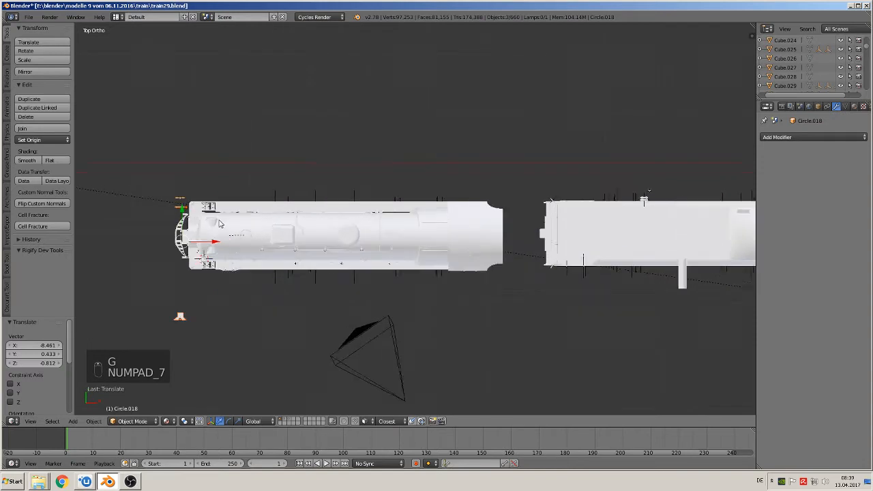
pyautogui.moveTo(593, 244); pyautogui.dragTo(474, 307)
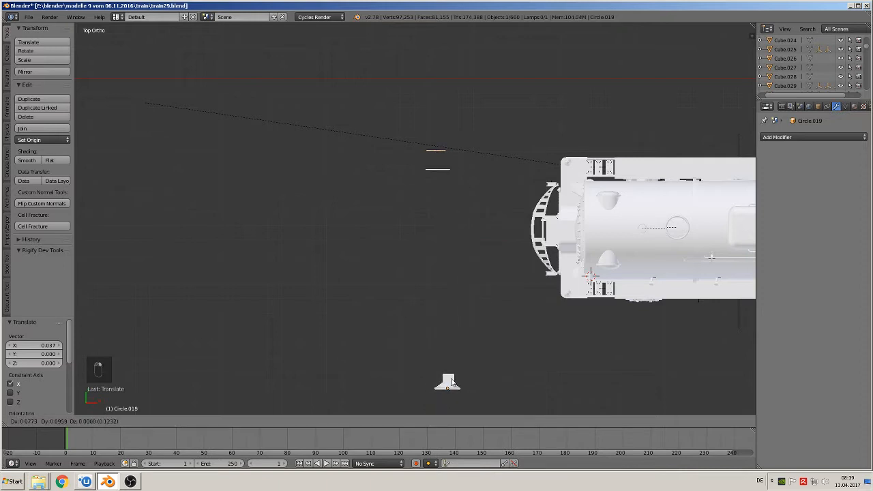
pyautogui.moveTo(436, 374); pyautogui.dragTo(541, 285)
# Step: Rotate the lamp about Z by 90° and then by 180° so that its wide face points forward
pyautogui.press('r')
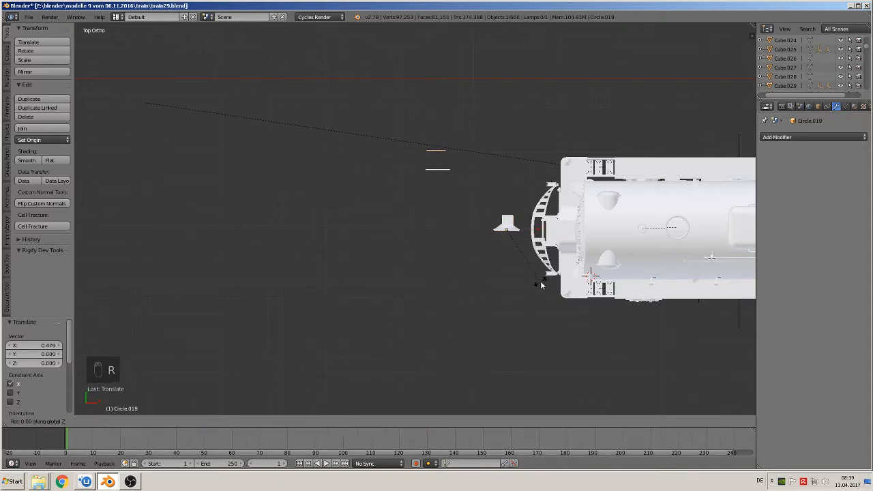
pyautogui.press('Return')
pyautogui.write('r')
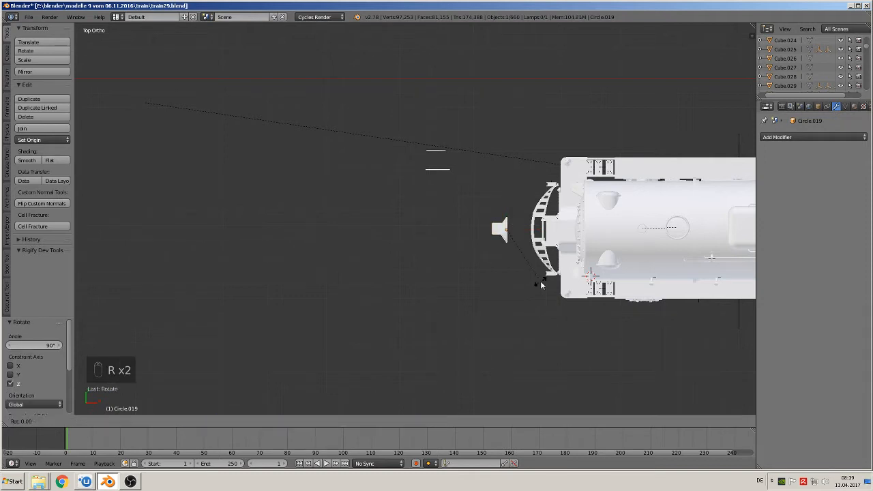
pyautogui.write('180')
pyautogui.press('Return')
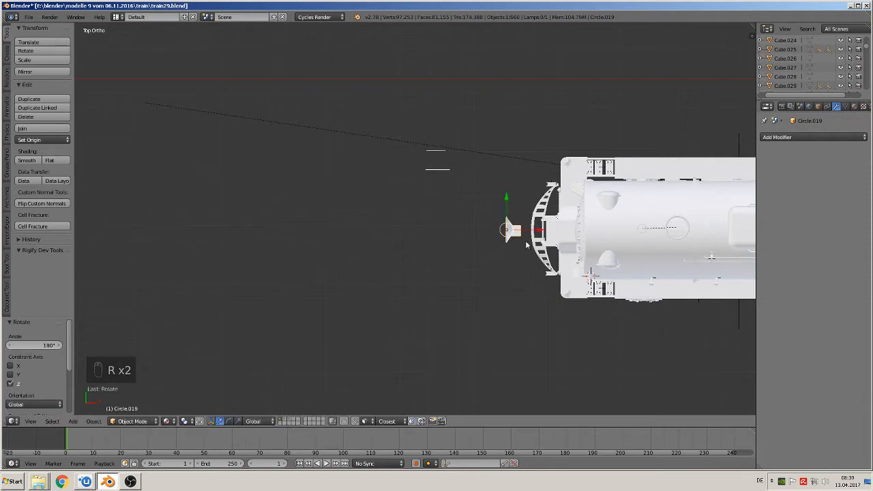
# Step: Move the lamp 0.377 along X onto the middle of the smokebox door
pyautogui.moveTo(537, 231); pyautogui.dragTo(590, 226)
pyautogui.moveTo(590, 225); pyautogui.dragTo(409, 184, button='middle')
pyautogui.scroll(2, 368, 182)
pyautogui.scroll(3, 409, 185)
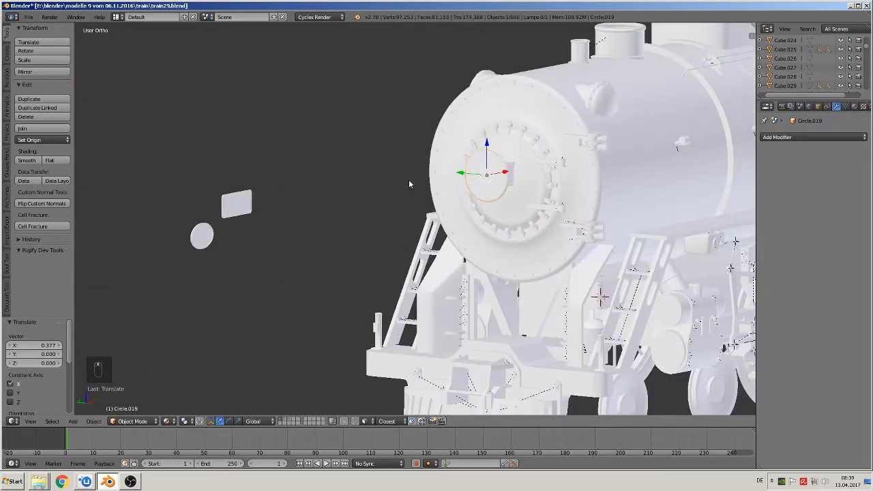
# Step: Lower the lamp slightly on the smokebox door and scale it to 0.681
pyautogui.click(492, 145)
pyautogui.moveTo(488, 147); pyautogui.dragTo(496, 196)
pyautogui.press('s')
pyautogui.click(516, 206)
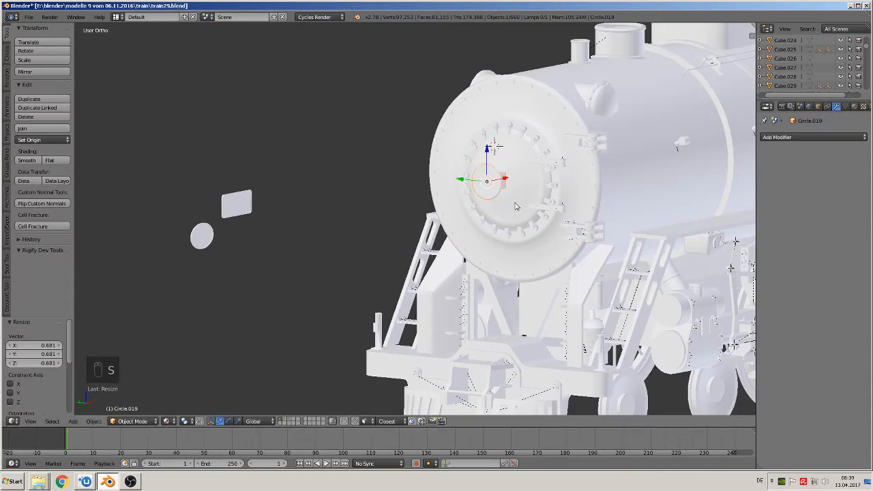
# Step: Push the lamp 0.030 along X against the smokebox door
pyautogui.moveTo(516, 206); pyautogui.dragTo(473, 211, button='middle')
pyautogui.press('g')
pyautogui.press('x')
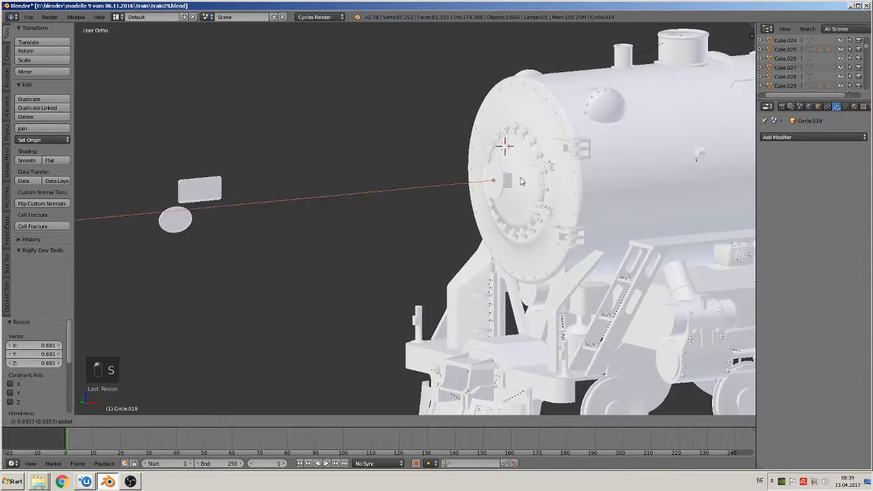
pyautogui.click(521, 181)
pyautogui.moveTo(522, 181); pyautogui.dragTo(270, 206, button='middle')
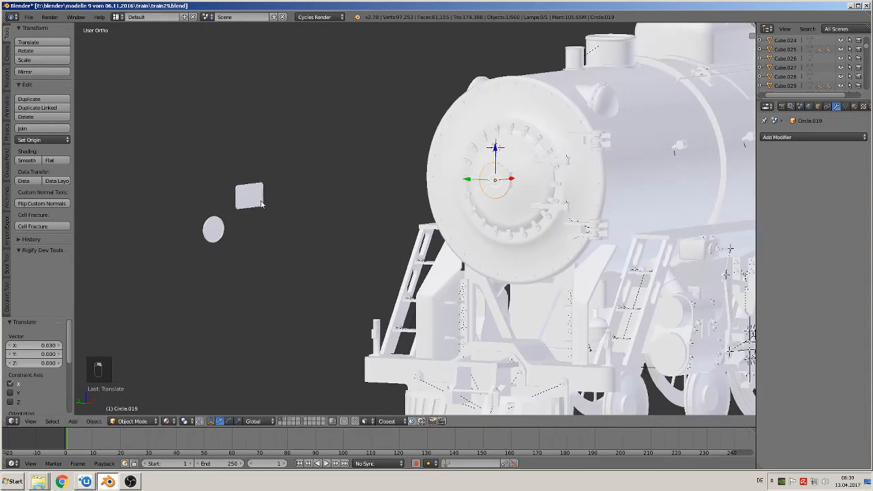
# Step: Select the rectangular plate and the oval disc and rotate both -90° about Z to face forward
pyautogui.rightClick(261, 203)
pyautogui.keyDown('shift'); pyautogui.rightClick(214, 229); pyautogui.keyUp('shift')
pyautogui.press('r')
pyautogui.press('z')
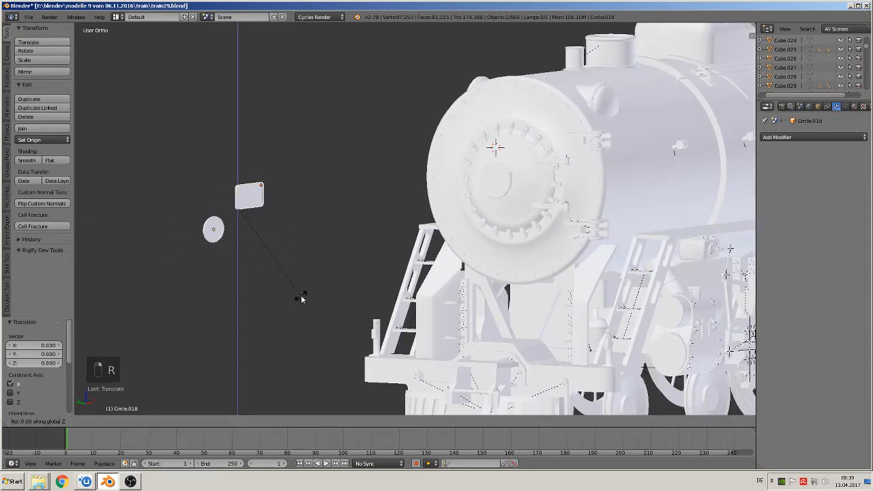
pyautogui.write('-90')
pyautogui.click(297, 290)
pyautogui.moveTo(297, 290)
pyautogui.mouseDown(button='middle')
pyautogui.moveTo(336, 342)
pyautogui.moveTo(294, 248)
pyautogui.moveTo(318, 302)
pyautogui.moveTo(305, 301)
pyautogui.mouseUp(button='middle')
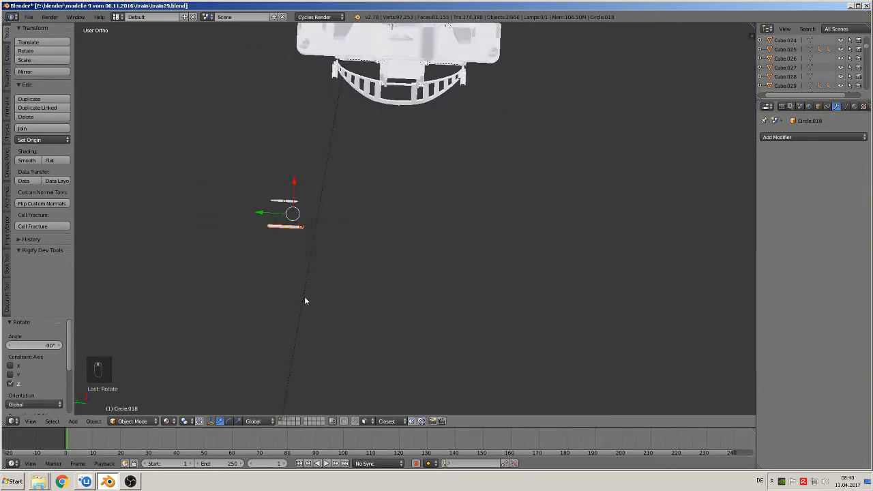
# Step: Move the rectangular plate with X locked, by 0.004 along Y and 1.617 along Z
pyautogui.rightClick(285, 200)
pyautogui.rightClick(289, 226)
pyautogui.press('g')
pyautogui.hotkey('shift', 'x')
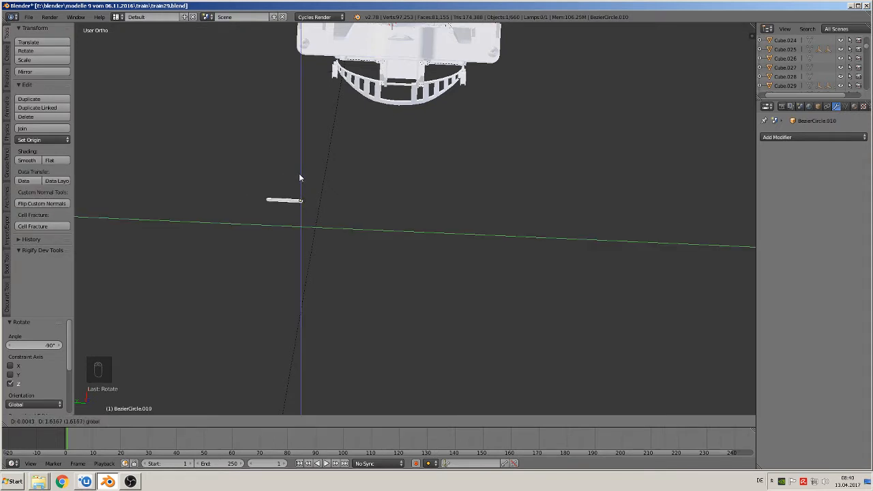
pyautogui.click(298, 173)
pyautogui.moveTo(308, 222); pyautogui.dragTo(306, 334, button='middle')
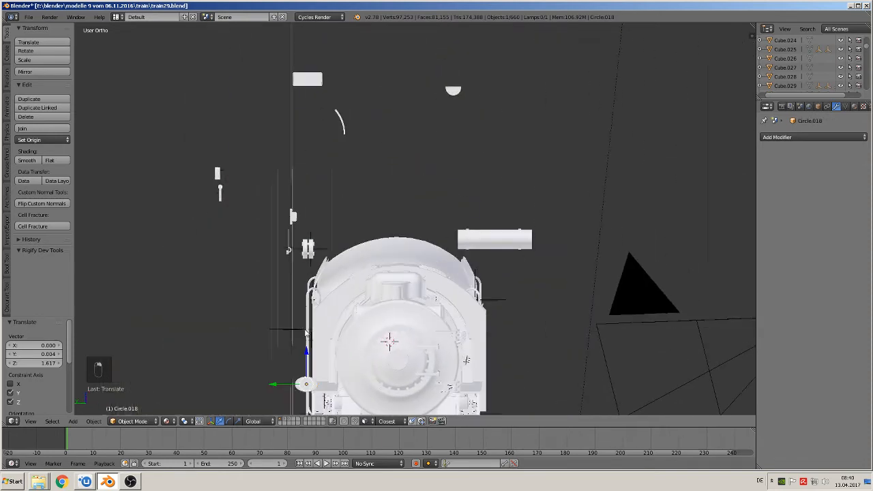
# Step: Move the rectangular plate -1.639 along Z to just above the oval disc
pyautogui.rightClick(328, 86)
pyautogui.press('g')
pyautogui.press('z')
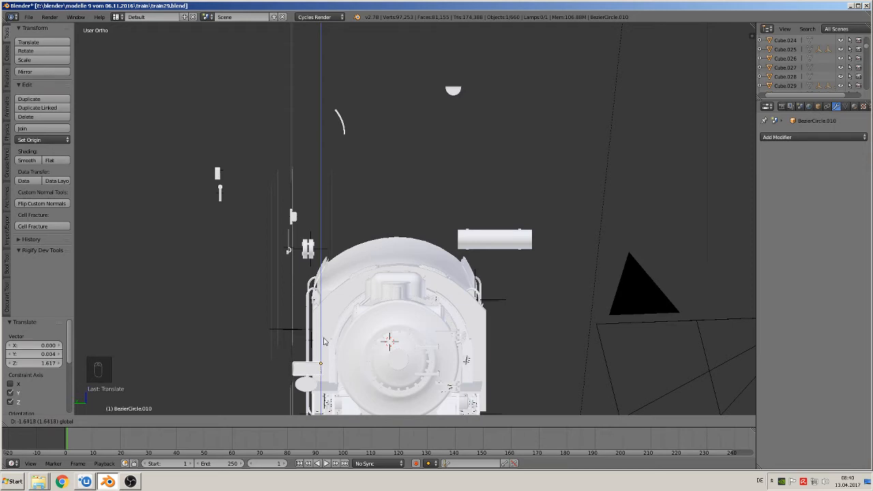
pyautogui.click(323, 337)
# Step: In top view, move the rectangular plate 0.129 along X to line up with the oval disc
pyautogui.moveTo(323, 337); pyautogui.dragTo(330, 100, button='middle')
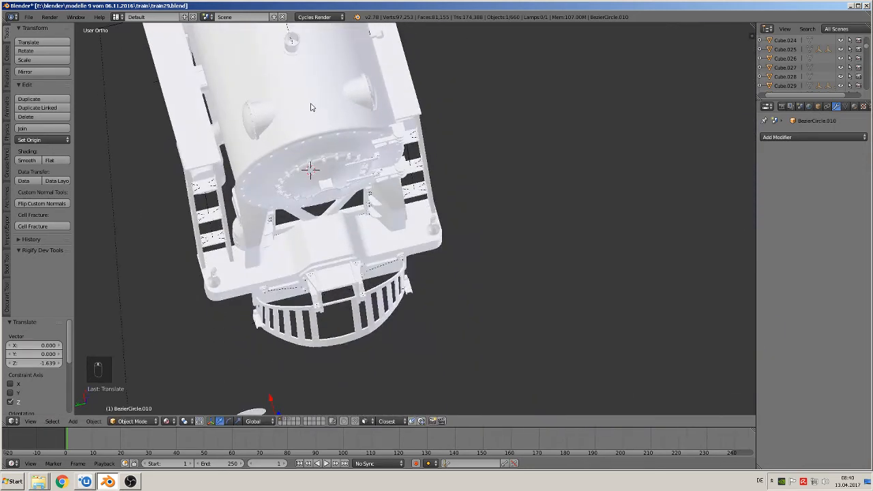
pyautogui.press('KP_7')
pyautogui.press('g')
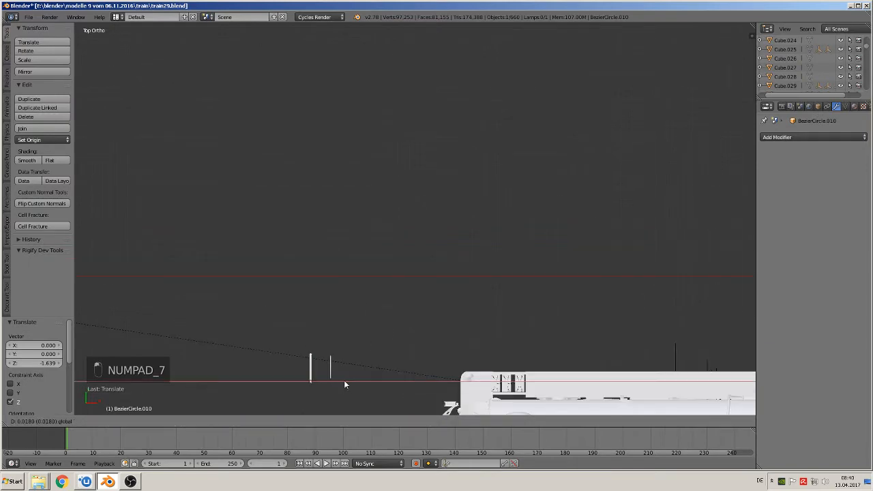
pyautogui.click(361, 381)
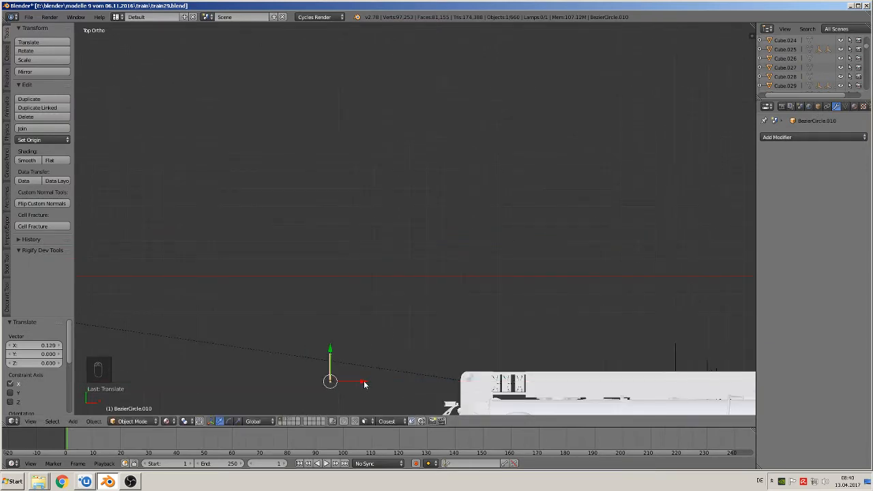
# Step: Centre the rectangular plate over the oval disc by moving it -0.009 along Y
pyautogui.moveTo(361, 380); pyautogui.dragTo(445, 298, button='middle')
pyautogui.scroll(4, 368, 383)
pyautogui.keyDown('shift'); pyautogui.moveTo(368, 383); pyautogui.dragTo(581, 74, button='middle'); pyautogui.keyUp('shift')
pyautogui.moveTo(517, 148); pyautogui.dragTo(569, 114, button='middle')
pyautogui.scroll(1, 448, 271)
pyautogui.rightClick(476, 257)
pyautogui.moveTo(423, 254); pyautogui.dragTo(428, 253)
pyautogui.scroll(-1, 450, 240)
# Step: Add the oval disc to the selection and, in left view, move both plates along Y and Z below the smokebox door's centre
pyautogui.keyDown('shift'); pyautogui.rightClick(451, 219); pyautogui.keyUp('shift')
pyautogui.press('KP_1')
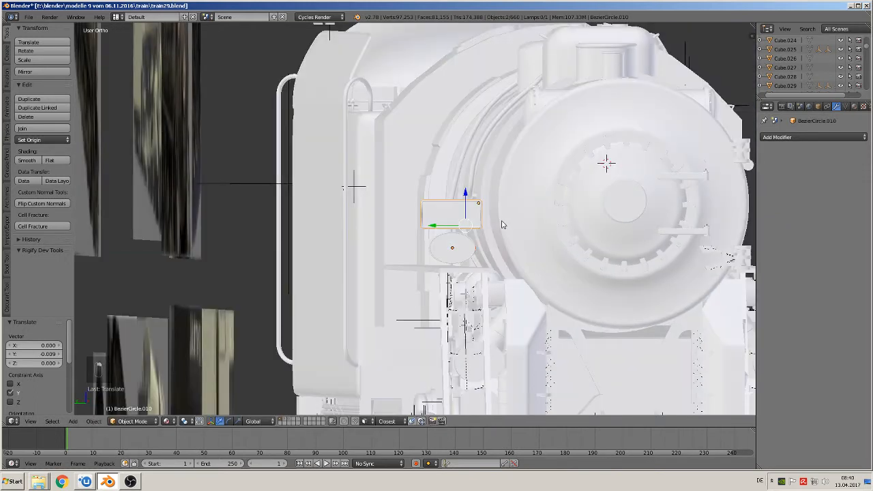
pyautogui.press('ctrl+KP_3')
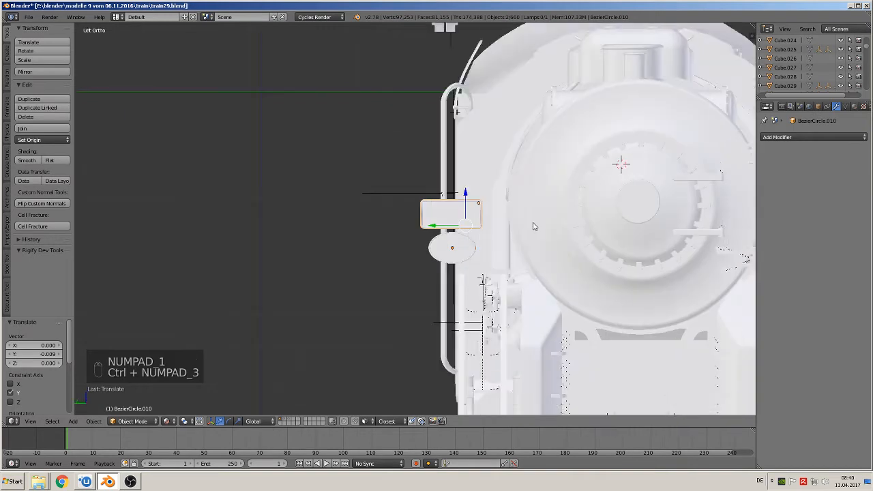
pyautogui.moveTo(429, 228); pyautogui.dragTo(619, 239)
pyautogui.moveTo(653, 196); pyautogui.dragTo(630, 253)
# Step: Scale down both plates and centre them beneath the round lamp, finishing with a -0.004 move along Y
pyautogui.press('s')
pyautogui.click(678, 261)
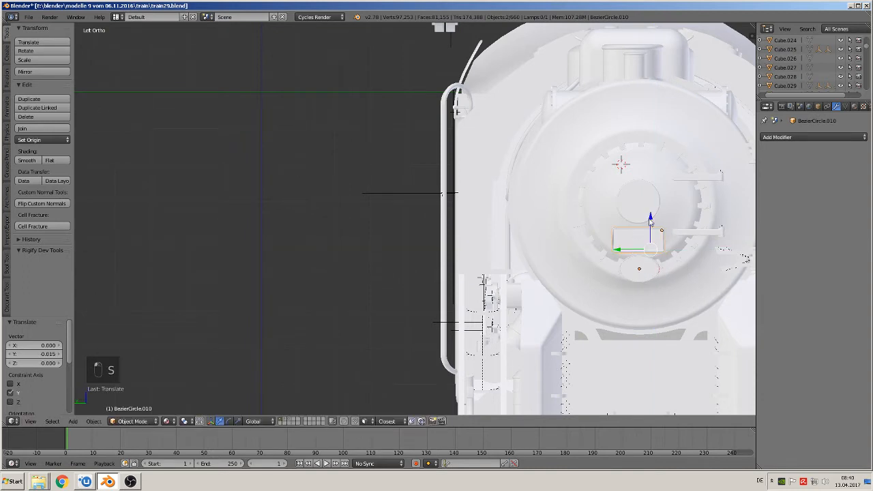
pyautogui.moveTo(650, 220); pyautogui.dragTo(651, 217)
pyautogui.moveTo(628, 249); pyautogui.dragTo(627, 248)
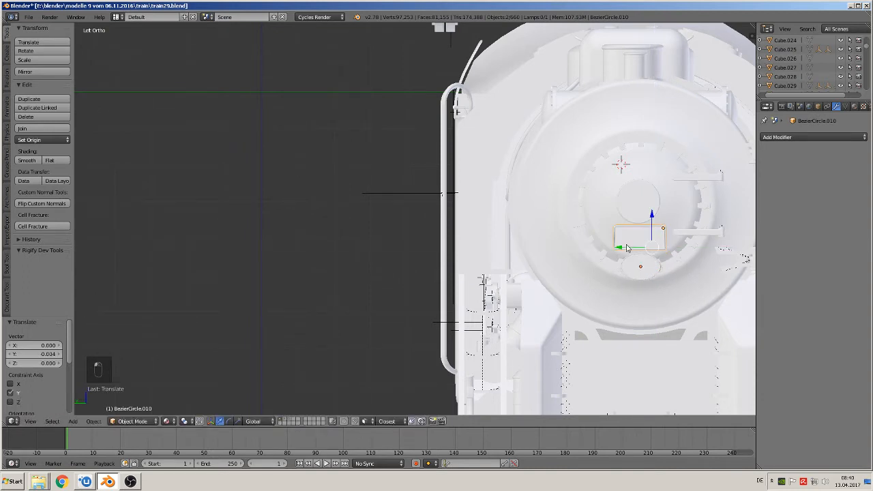
# Step: Move the rectangular plate and oval disc along X up to the smokebox front and deselect them
pyautogui.moveTo(640, 280); pyautogui.dragTo(590, 298, button='middle')
pyautogui.scroll(-3, 591, 297)
pyautogui.keyDown('shift'); pyautogui.moveTo(600, 259); pyautogui.dragTo(317, 322, button='middle'); pyautogui.keyUp('shift')
pyautogui.scroll(1, 318, 322)
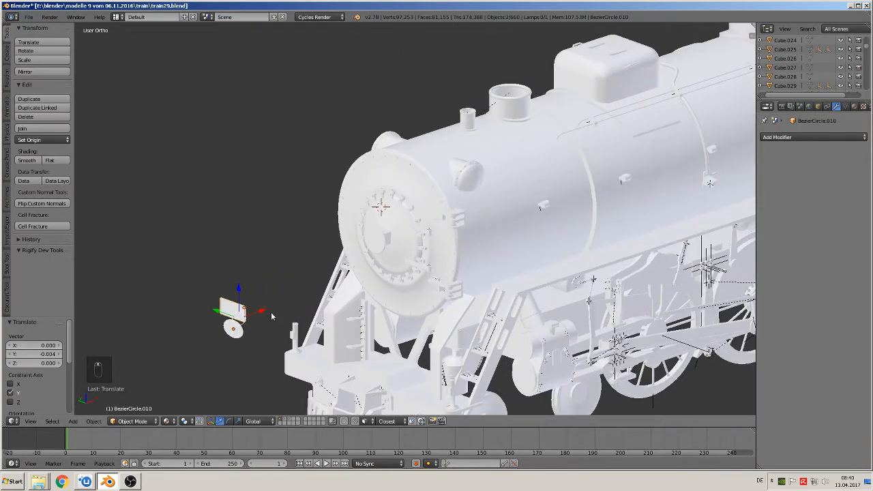
pyautogui.moveTo(262, 312); pyautogui.dragTo(396, 257)
pyautogui.moveTo(396, 257); pyautogui.dragTo(341, 314, button='middle')
pyautogui.press('a')
pyautogui.scroll(3, 425, 260)
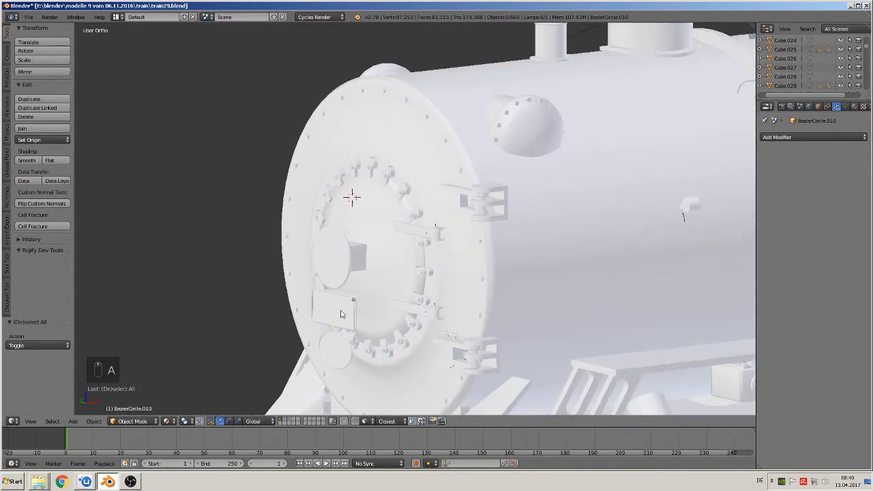
# Step: Duplicate the rectangular plate 0.075 higher along Z, rotate the copy 90° about Z and scale it to 0.635
pyautogui.hotkey('shift', 'd')
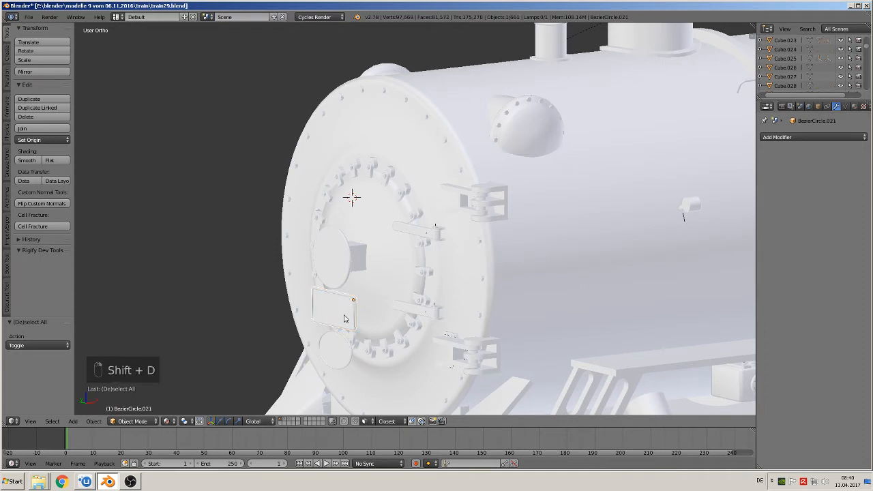
pyautogui.moveTo(356, 273); pyautogui.dragTo(359, 233)
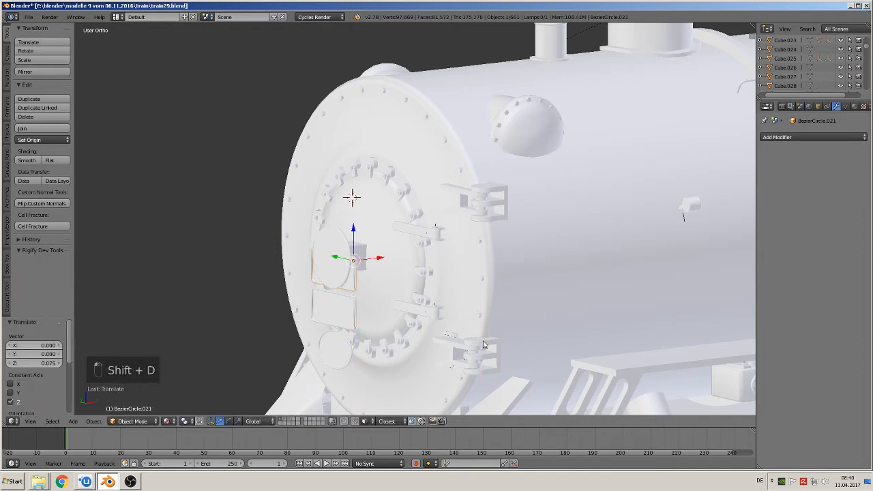
pyautogui.write('r90')
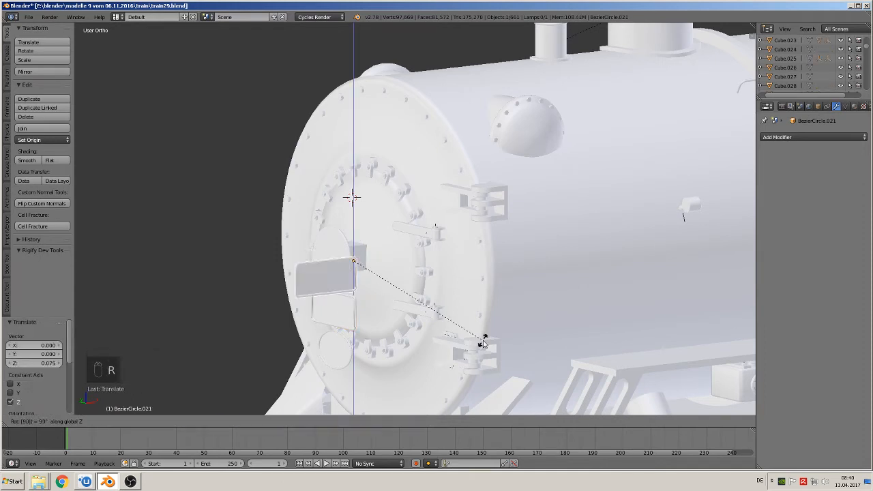
pyautogui.press('Return')
pyautogui.press('s')
pyautogui.click(419, 344)
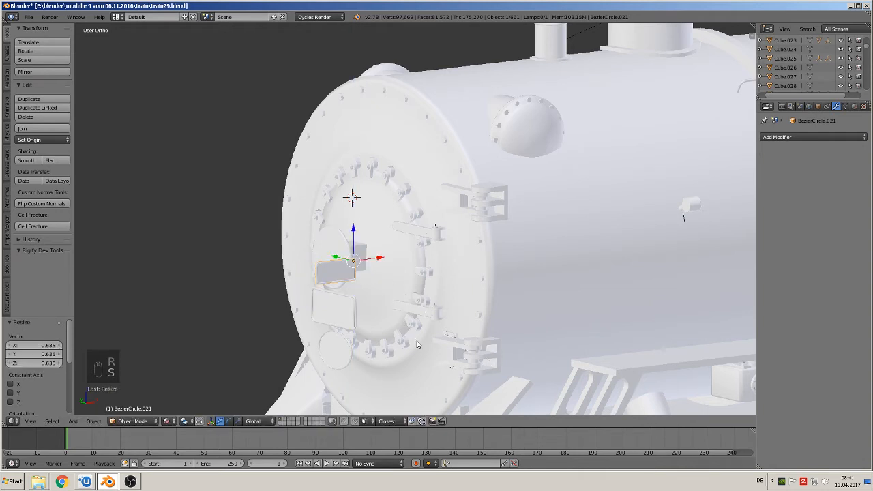
# Step: Scale the rotated plate down further and fit it to the lamp's side, moving it 0.012 along Z and slightly along Y
pyautogui.moveTo(365, 298); pyautogui.dragTo(310, 298, button='middle')
pyautogui.moveTo(383, 263); pyautogui.dragTo(394, 241)
pyautogui.press('s')
pyautogui.click(408, 287)
pyautogui.moveTo(394, 241); pyautogui.dragTo(363, 251, button='middle')
pyautogui.click(358, 245)
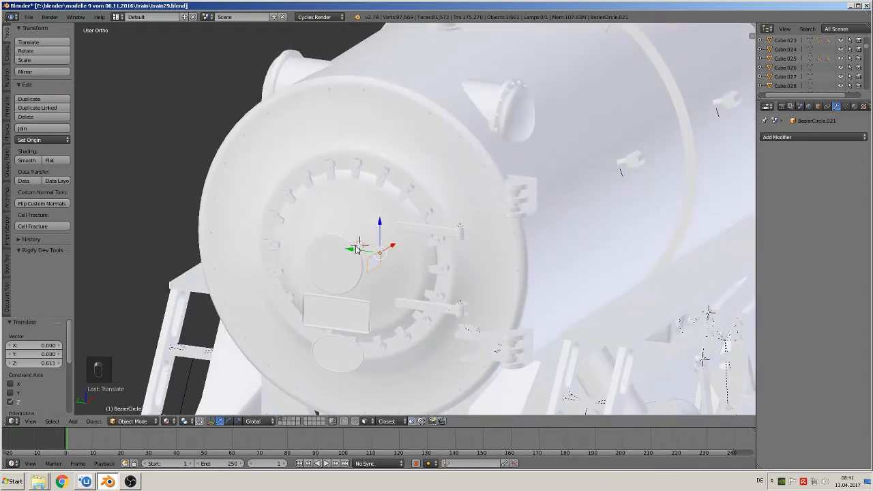
pyautogui.moveTo(356, 249); pyautogui.dragTo(352, 252)
pyautogui.scroll(-3, 358, 257)
pyautogui.press('a')
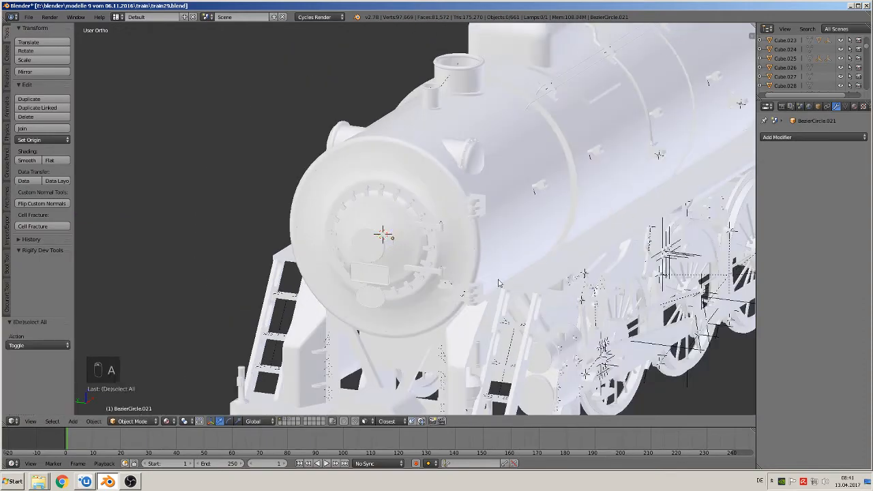
# Step: Select the loose window part and move it onto the cab window in the side-view reference image, 4.498 along X and -0.364 along Z
pyautogui.scroll(-6, 443, 267)
pyautogui.keyDown('shift'); pyautogui.moveTo(569, 230); pyautogui.dragTo(410, 235, button='middle'); pyautogui.keyUp('shift')
pyautogui.scroll(-3, 464, 287)
pyautogui.keyDown('shift'); pyautogui.moveTo(571, 247); pyautogui.dragTo(273, 266, button='middle'); pyautogui.keyUp('shift')
pyautogui.scroll(5, 451, 250)
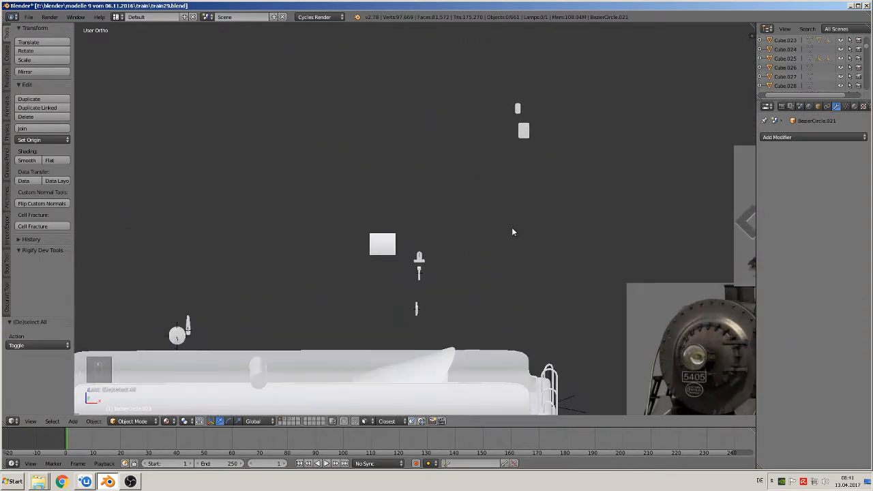
pyautogui.keyDown('shift'); pyautogui.moveTo(512, 230); pyautogui.dragTo(412, 284, button='middle'); pyautogui.keyUp('shift')
pyautogui.scroll(3, 440, 227)
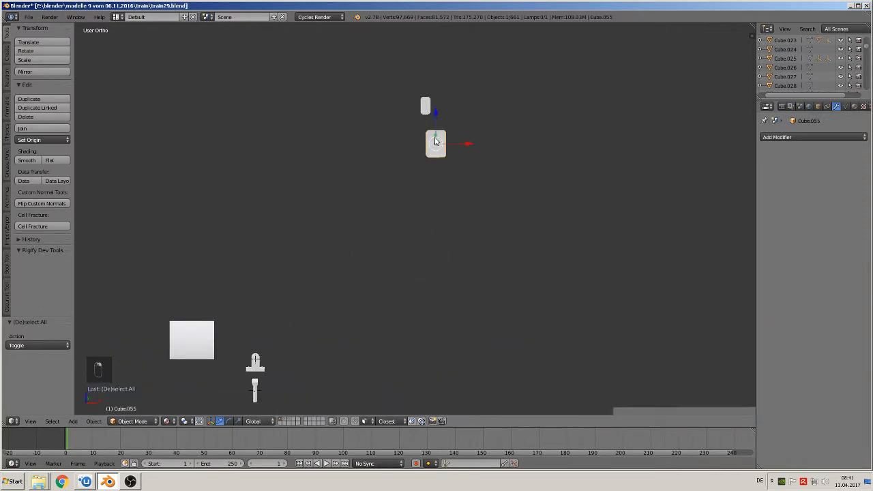
pyautogui.scroll(-3, 487, 209)
pyautogui.keyDown('shift'); pyautogui.moveTo(493, 249); pyautogui.dragTo(308, 279, button='middle'); pyautogui.keyUp('shift')
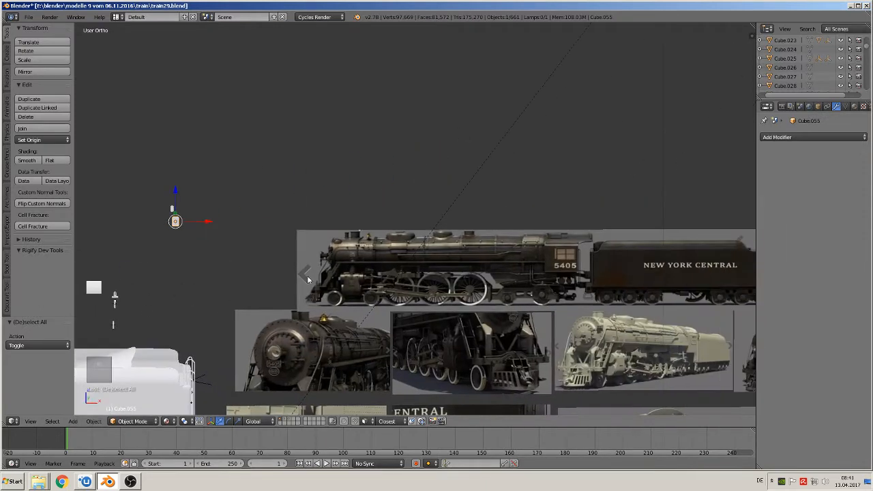
pyautogui.press('g')
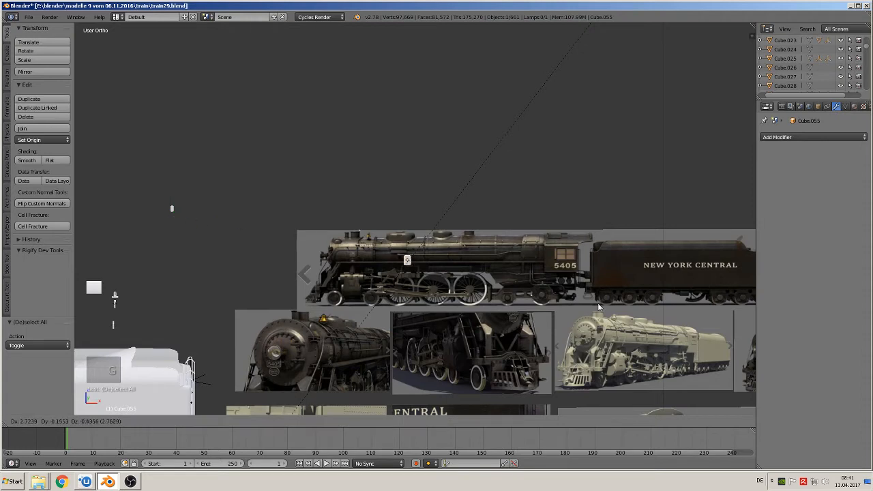
pyautogui.click(727, 299)
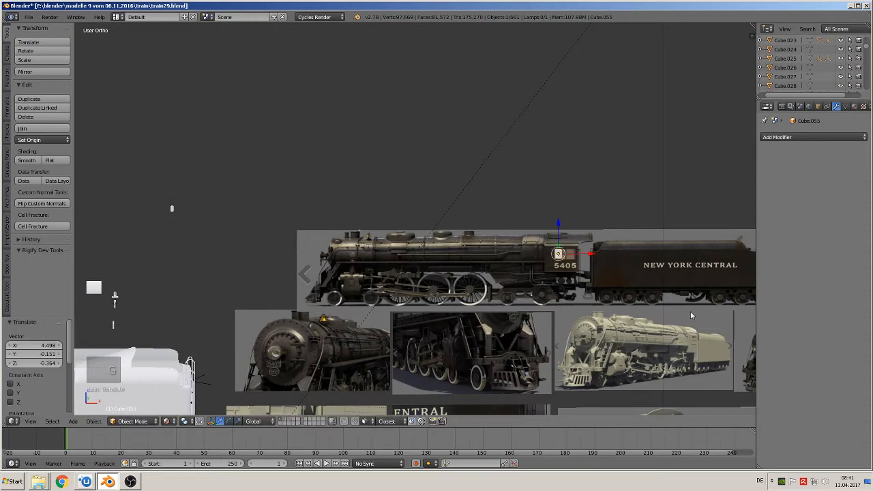
# Step: In front view, scale up the window part and shift it along Z and X to match the reference window's height and left edge
pyautogui.scroll(10, 690, 311)
pyautogui.keyDown('shift'); pyautogui.moveTo(366, 313); pyautogui.dragTo(418, 234, button='middle'); pyautogui.keyUp('shift')
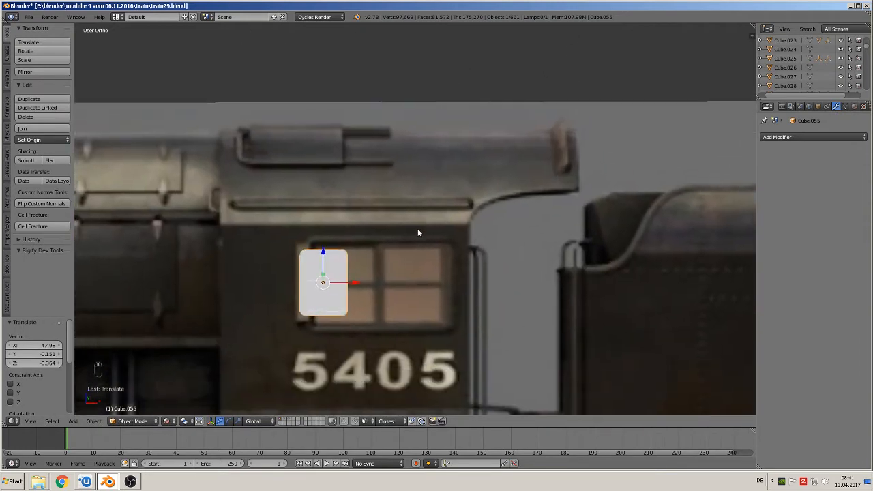
pyautogui.scroll(3, 402, 262)
pyautogui.keyDown('shift'); pyautogui.moveTo(386, 292); pyautogui.dragTo(381, 221, button='middle'); pyautogui.keyUp('shift')
pyautogui.press('KP_1')
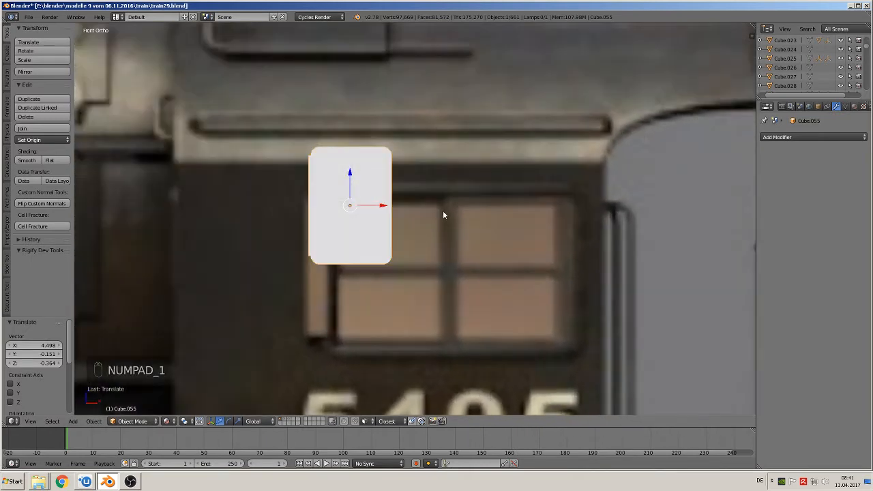
pyautogui.moveTo(348, 178); pyautogui.dragTo(349, 235)
pyautogui.press('s')
pyautogui.click(433, 306)
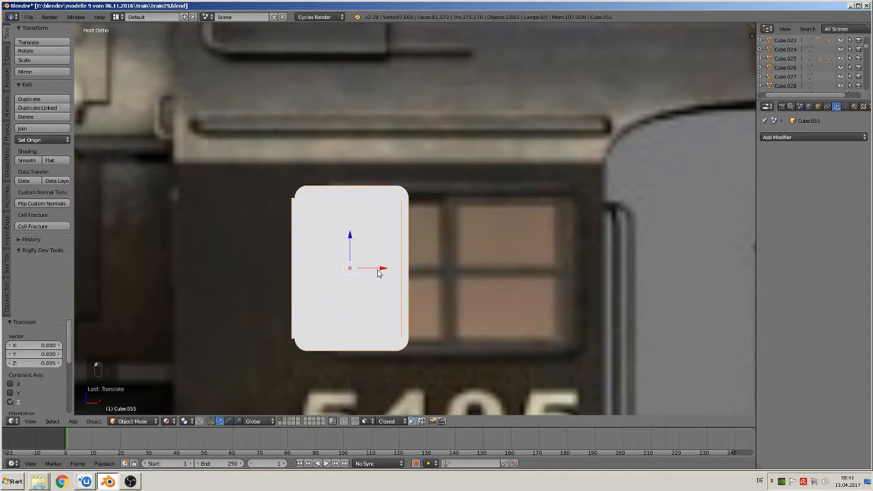
pyautogui.moveTo(380, 273); pyautogui.dragTo(395, 268)
# Step: Widen the window mesh by moving its right-hand frame vertices 0.145 along X to the reference window's right edge
pyautogui.press('Tab')
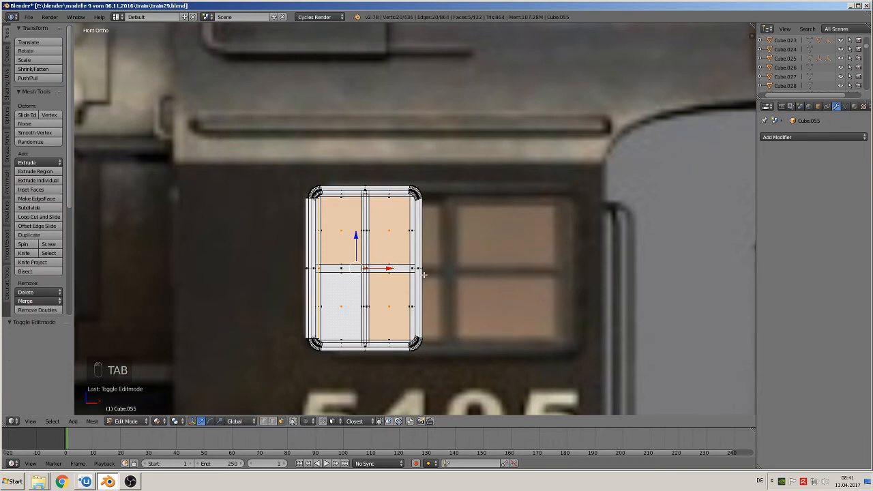
pyautogui.press('a')
pyautogui.press('a')
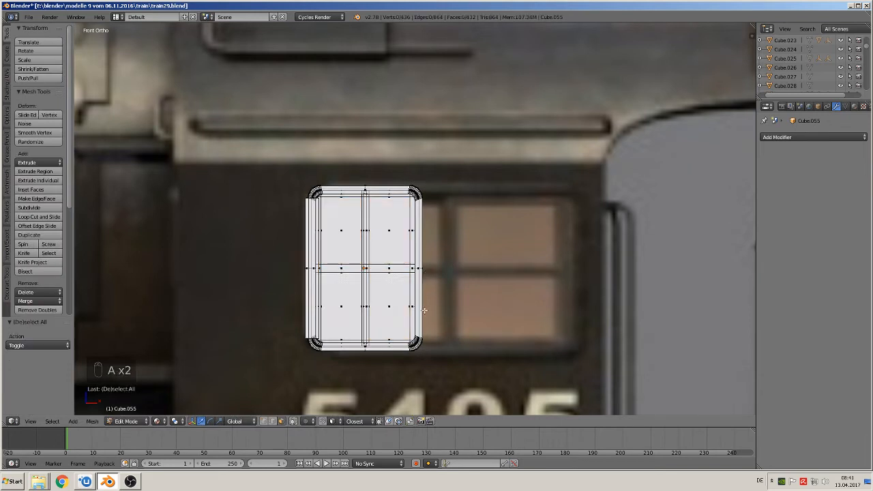
pyautogui.click(271, 421)
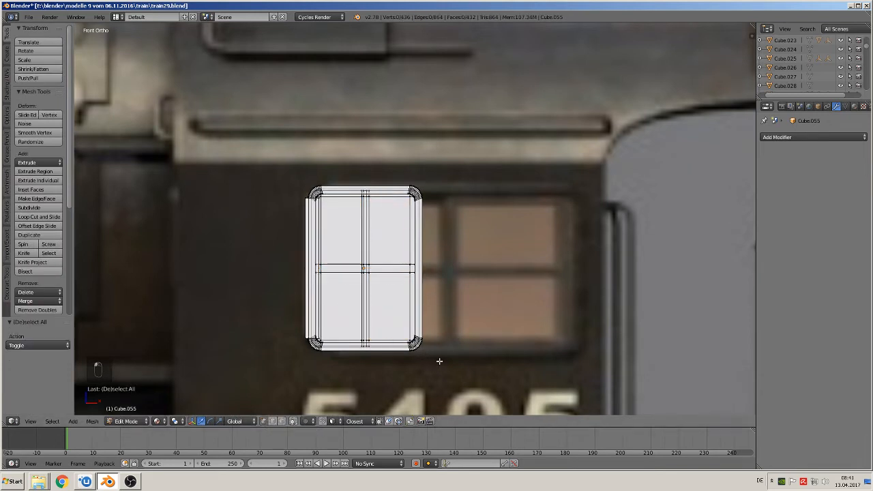
pyautogui.press('b')
pyautogui.moveTo(449, 360); pyautogui.dragTo(402, 167)
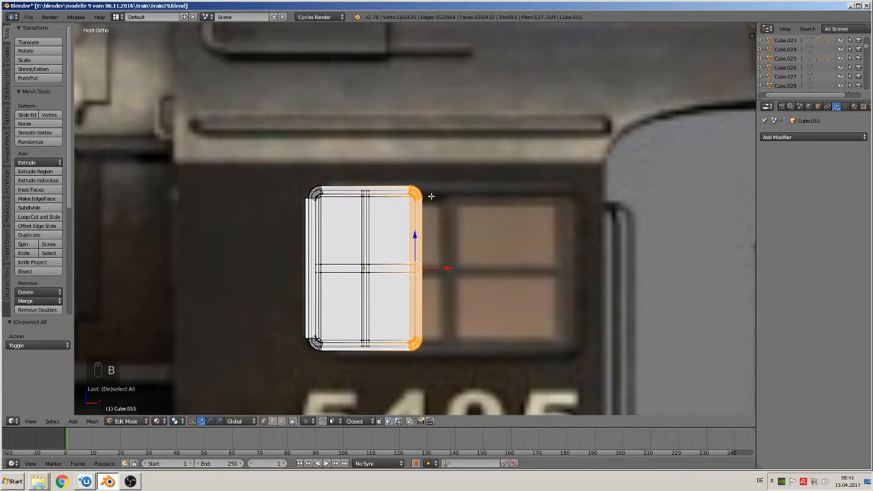
pyautogui.moveTo(451, 266); pyautogui.dragTo(605, 267)
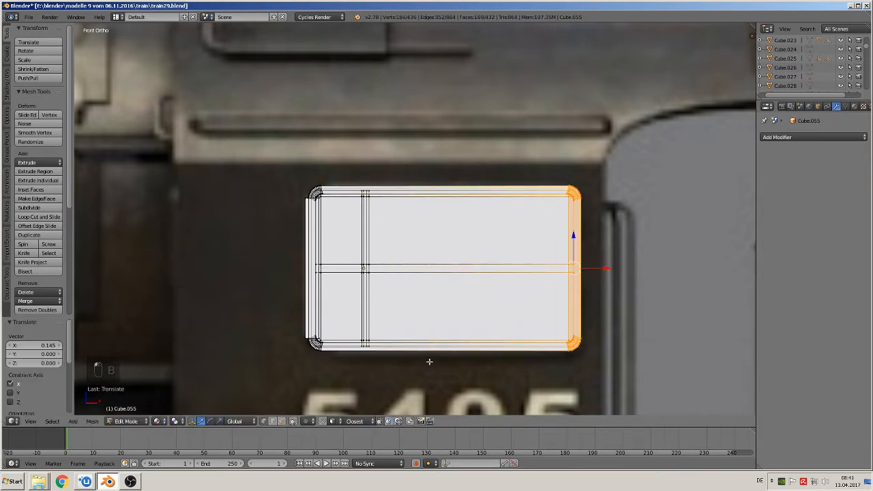
# Step: Move the window's vertical centre bar along X to the middle of the widened frame and leave Edit Mode
pyautogui.press('a')
pyautogui.press('b')
pyautogui.moveTo(419, 367); pyautogui.dragTo(346, 171)
pyautogui.moveTo(401, 267); pyautogui.dragTo(481, 272)
pyautogui.moveTo(481, 272); pyautogui.dragTo(463, 288, button='middle')
pyautogui.press('Tab')
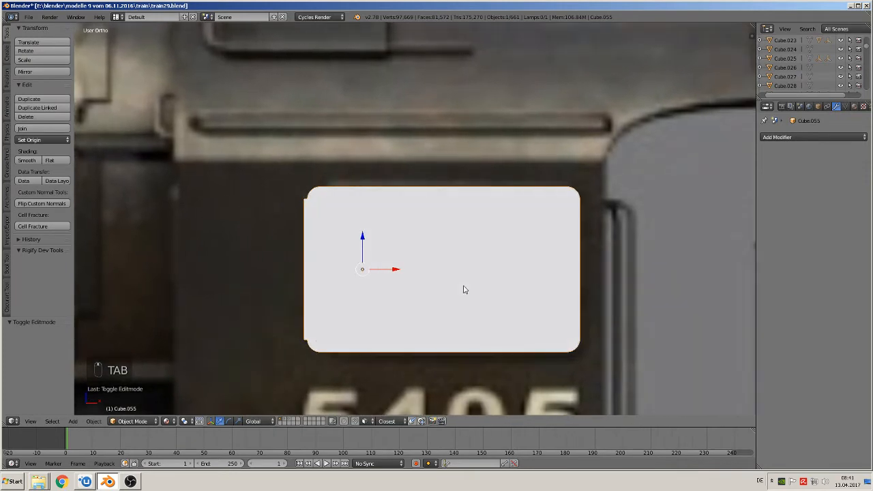
# Step: In front view, move the window from the reference image to the modelled cab, -9.374 along X and -1.496 along Z
pyautogui.scroll(-5, 461, 292)
pyautogui.press('KP_1')
pyautogui.scroll(-8, 443, 273)
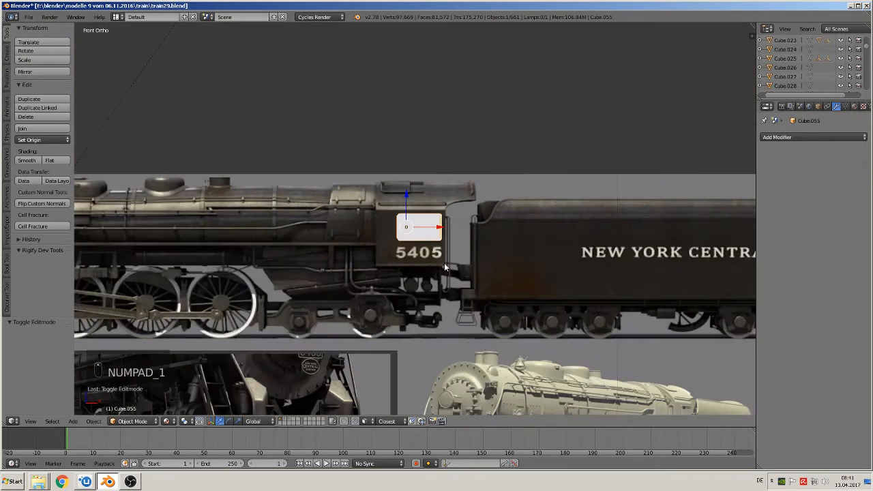
pyautogui.keyDown('shift'); pyautogui.moveTo(443, 275); pyautogui.dragTo(641, 201, button='middle'); pyautogui.keyUp('shift')
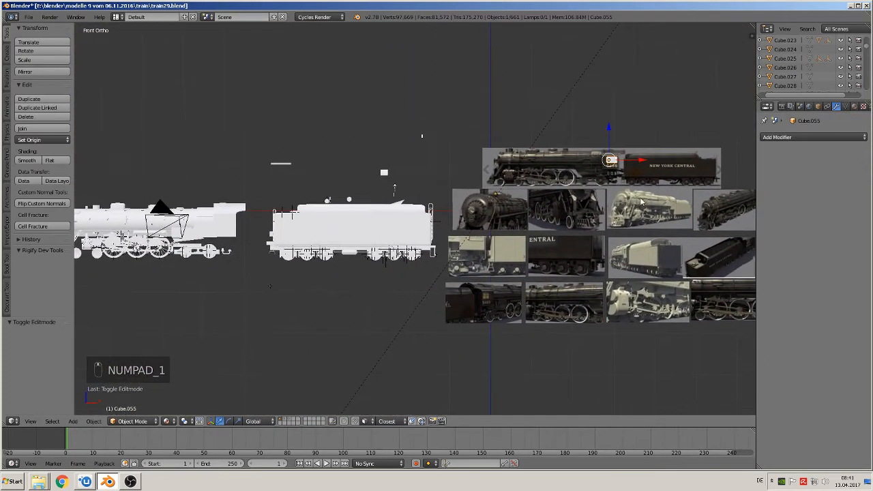
pyautogui.press('g')
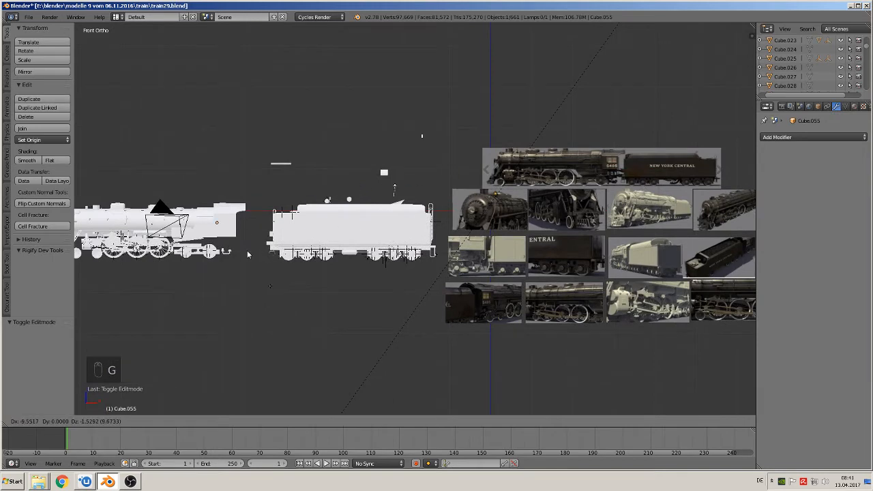
pyautogui.click(255, 253)
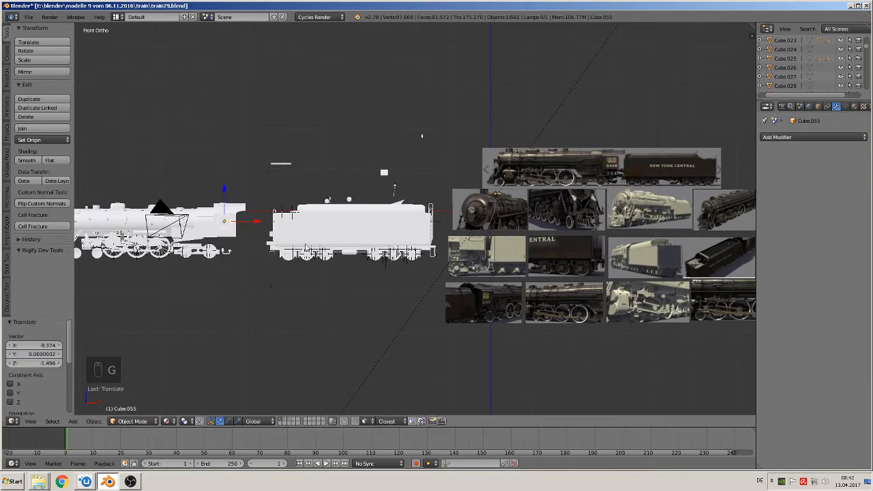
# Step: Move the window along Y until it sits flush in the cab's side wall
pyautogui.press('KP_7')
pyautogui.moveTo(253, 260); pyautogui.dragTo(237, 252, button='middle')
pyautogui.keyDown('shift'); pyautogui.moveTo(236, 219); pyautogui.dragTo(429, 271, button='middle'); pyautogui.keyUp('shift')
pyautogui.scroll(4, 508, 100)
pyautogui.moveTo(428, 205); pyautogui.dragTo(405, 300)
pyautogui.moveTo(404, 300); pyautogui.dragTo(300, 194, button='middle')
pyautogui.scroll(6, 370, 212)
pyautogui.moveTo(306, 185); pyautogui.dragTo(304, 187)
pyautogui.moveTo(304, 187); pyautogui.dragTo(361, 174, button='middle')
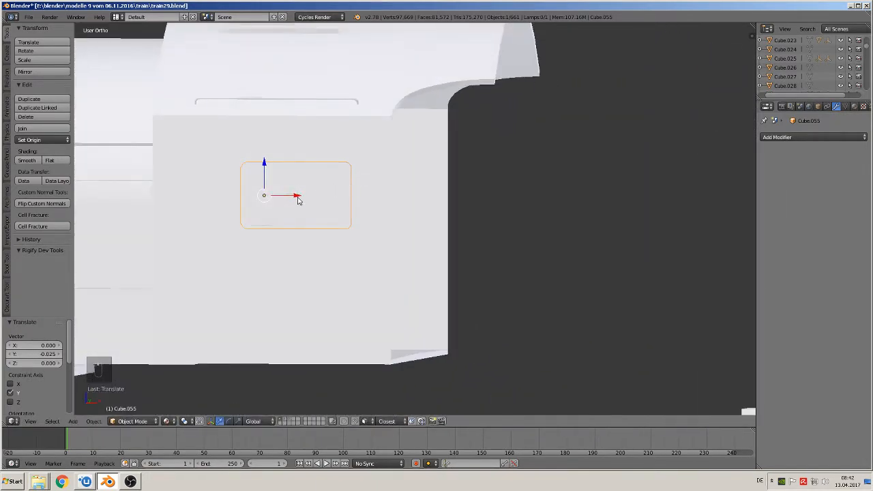
# Step: Scale the cab window by 1.322, shifting it -0.036 along X before and -0.035 along X after scaling
pyautogui.moveTo(298, 200); pyautogui.dragTo(282, 197)
pyautogui.moveTo(300, 200); pyautogui.dragTo(321, 218, button='middle')
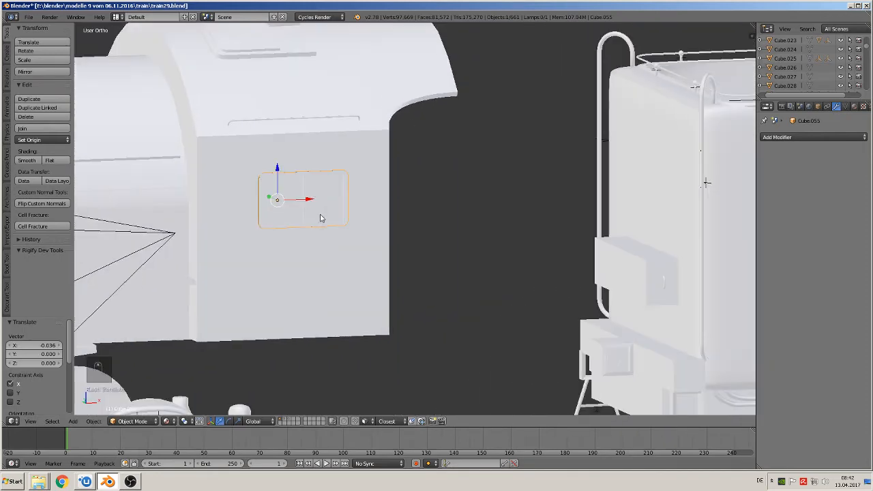
pyautogui.press('s')
pyautogui.click(335, 248)
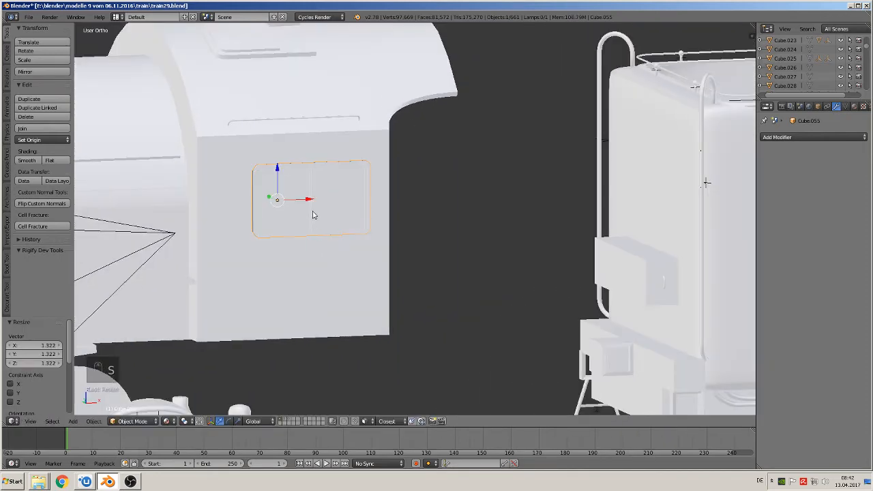
pyautogui.press('g')
pyautogui.press('x')
pyautogui.click(293, 203)
pyautogui.moveTo(293, 203); pyautogui.dragTo(252, 217, button='middle')
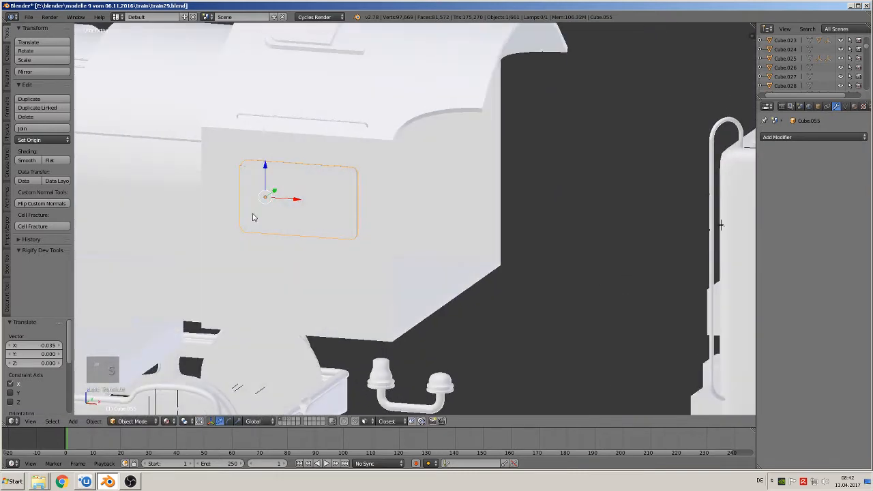
# Step: Raise the cab window 0.028 along Z
pyautogui.scroll(-5, 338, 222)
pyautogui.moveTo(397, 202); pyautogui.dragTo(319, 222, button='middle')
pyautogui.moveTo(318, 219); pyautogui.dragTo(317, 207)
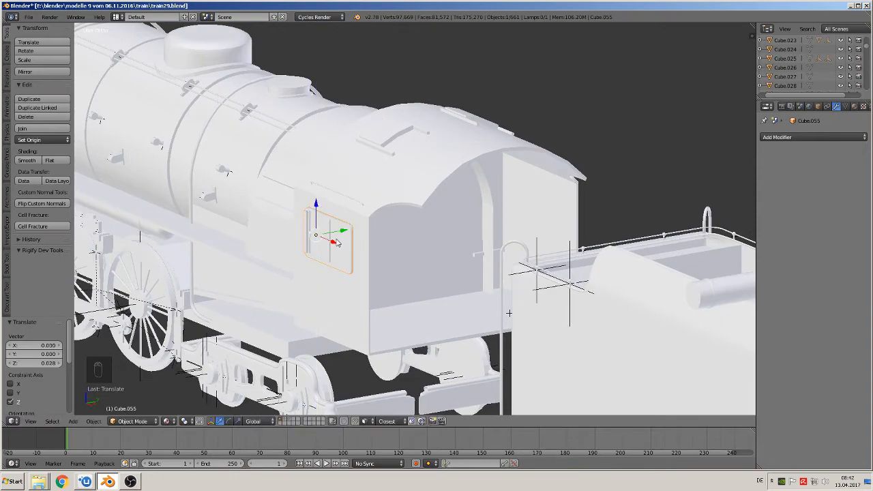
# Step: Duplicate the cab window and move the copy 1.208 along Y to the opposite side of the cab
pyautogui.moveTo(337, 243)
pyautogui.mouseDown(button='middle')
pyautogui.moveTo(276, 247)
pyautogui.moveTo(300, 235)
pyautogui.moveTo(335, 246)
pyautogui.mouseUp(button='middle')
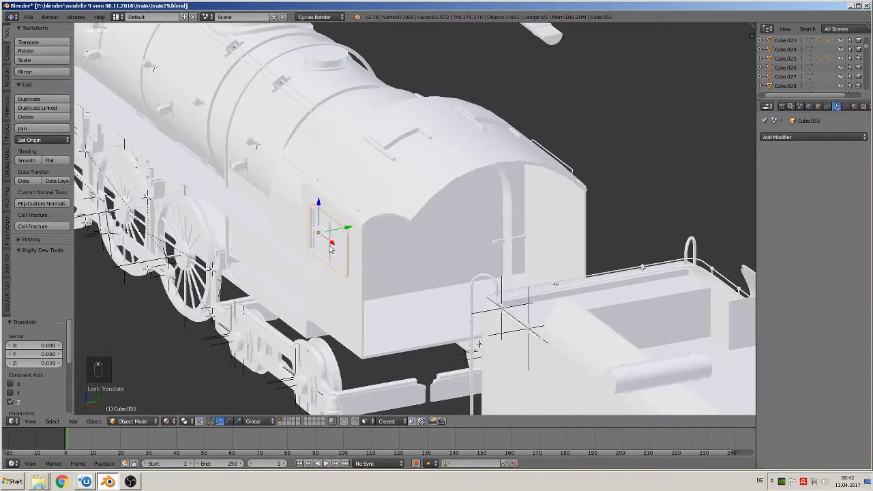
pyautogui.hotkey('shift', 'd')
pyautogui.press('g')
pyautogui.press('y')
pyautogui.click(594, 216)
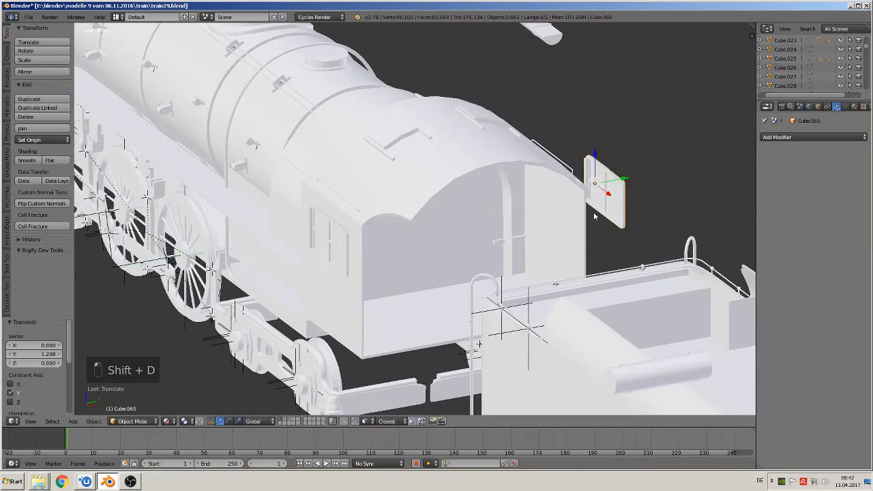
# Step: Rotate the duplicated cab window 180° about Z and fit it onto the cab's opposite side wall, shifting it about 0.178 along X
pyautogui.write('rz180')
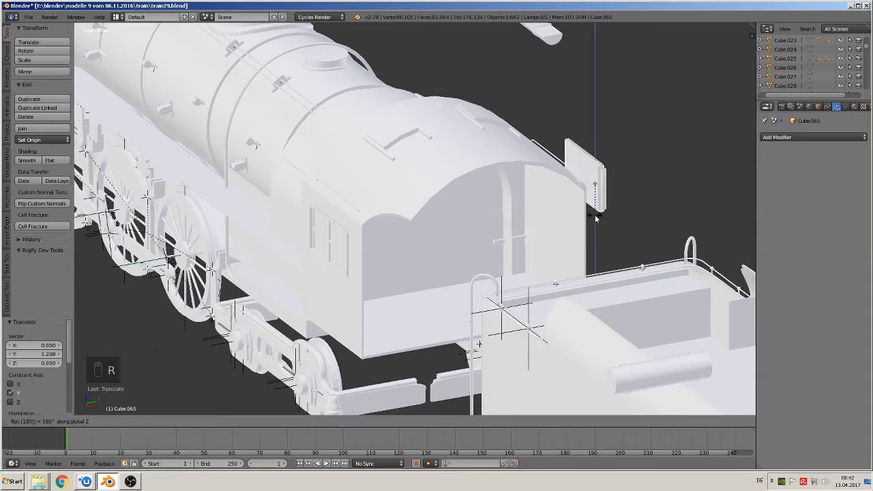
pyautogui.press('Return')
pyautogui.moveTo(597, 207); pyautogui.dragTo(573, 197, button='middle')
pyautogui.press('g')
pyautogui.press('y')
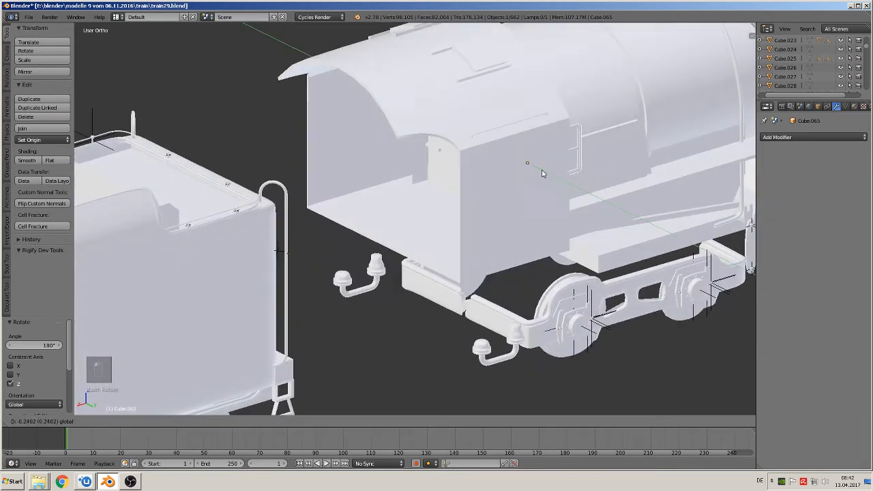
pyautogui.click(547, 180)
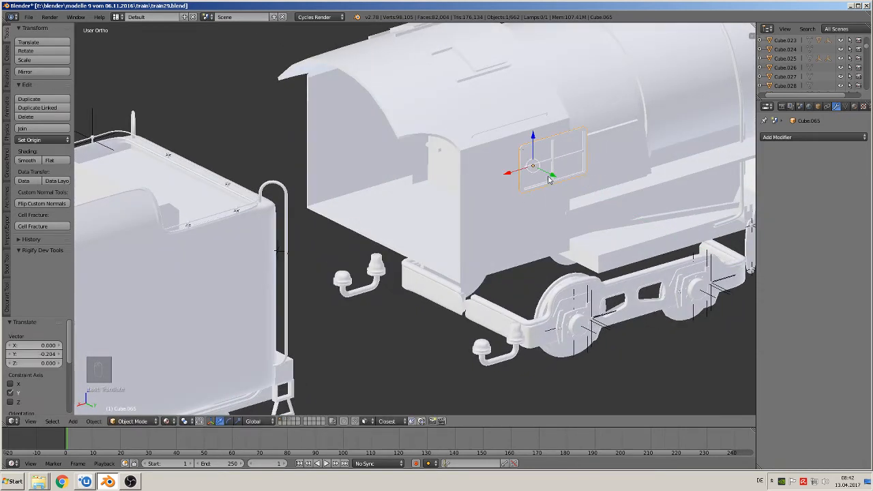
pyautogui.moveTo(509, 175); pyautogui.dragTo(476, 190)
pyautogui.moveTo(476, 190); pyautogui.dragTo(591, 182, button='middle')
# Step: Check the cab's rounded front window in the reference render and move the small rounded window part to the locomotive cab in front view
pyautogui.scroll(-6, 549, 211)
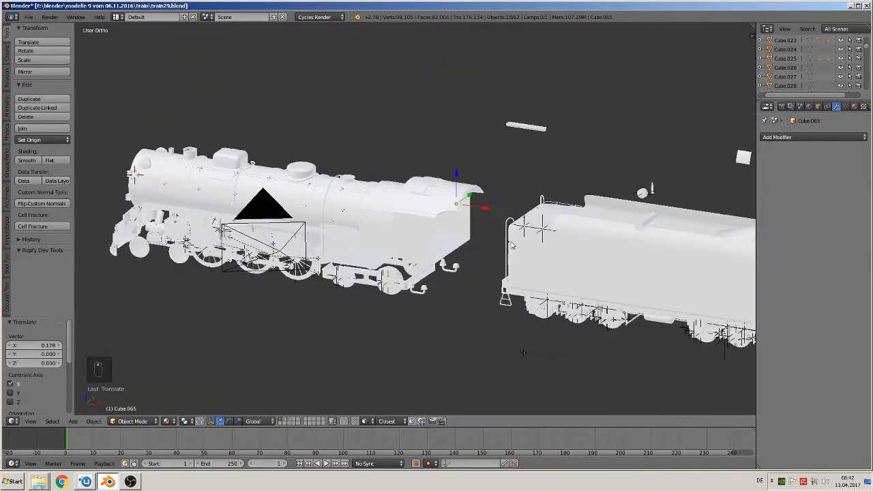
pyautogui.keyDown('shift'); pyautogui.moveTo(386, 212); pyautogui.dragTo(159, 249, button='middle'); pyautogui.keyUp('shift')
pyautogui.scroll(4, 337, 215)
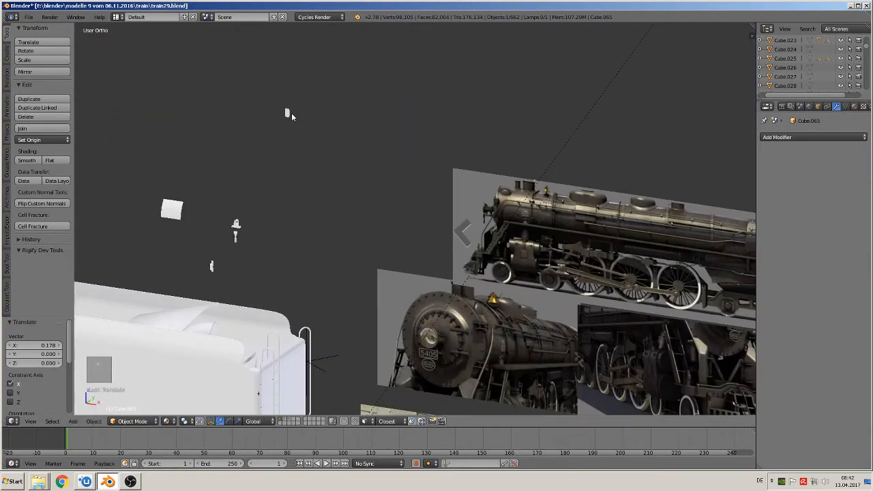
pyautogui.moveTo(404, 196); pyautogui.dragTo(359, 245, button='middle')
pyautogui.scroll(2, 518, 216)
pyautogui.scroll(2, 407, 271)
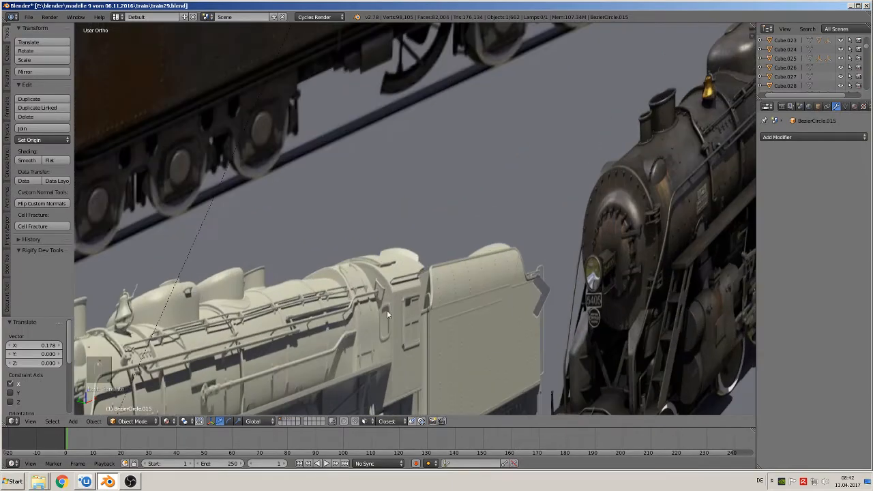
pyautogui.keyDown('shift'); pyautogui.moveTo(385, 319); pyautogui.dragTo(419, 267, button='middle'); pyautogui.keyUp('shift')
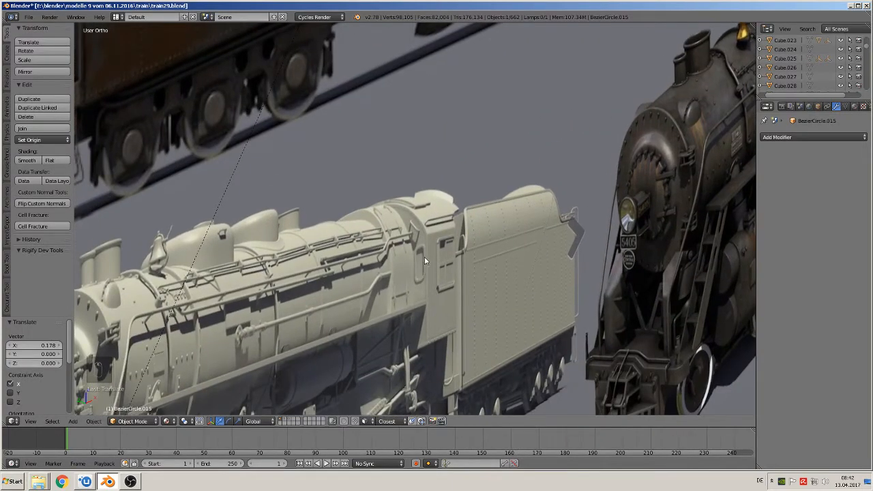
pyautogui.press('KP_1')
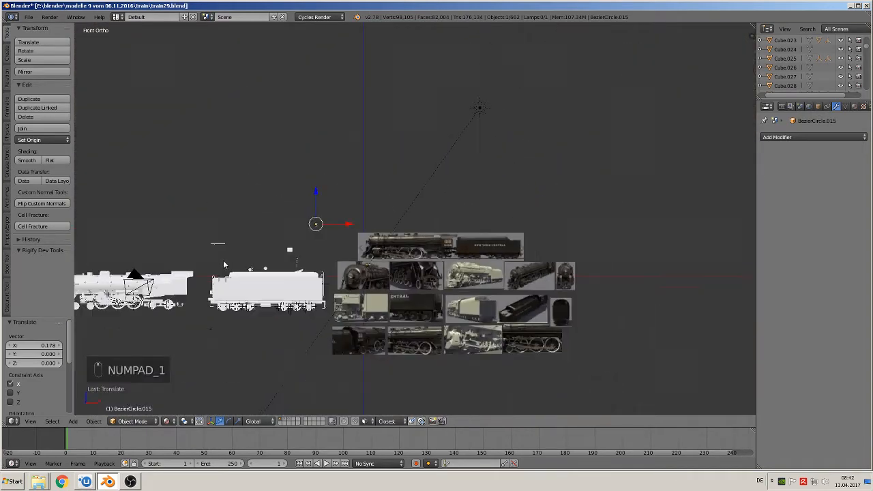
pyautogui.keyDown('shift'); pyautogui.moveTo(224, 264); pyautogui.dragTo(331, 246, button='middle'); pyautogui.keyUp('shift')
pyautogui.scroll(5, 526, 217)
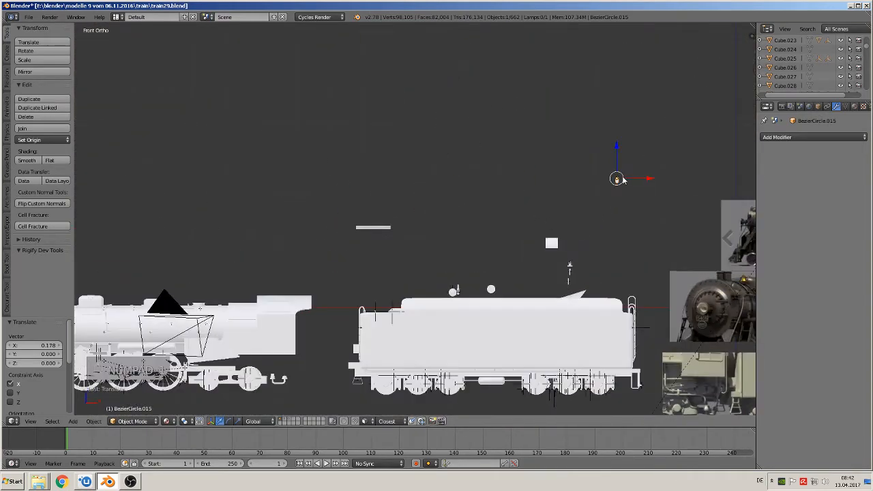
pyautogui.moveTo(621, 180); pyautogui.dragTo(383, 282)
pyautogui.moveTo(265, 312); pyautogui.dragTo(262, 313)
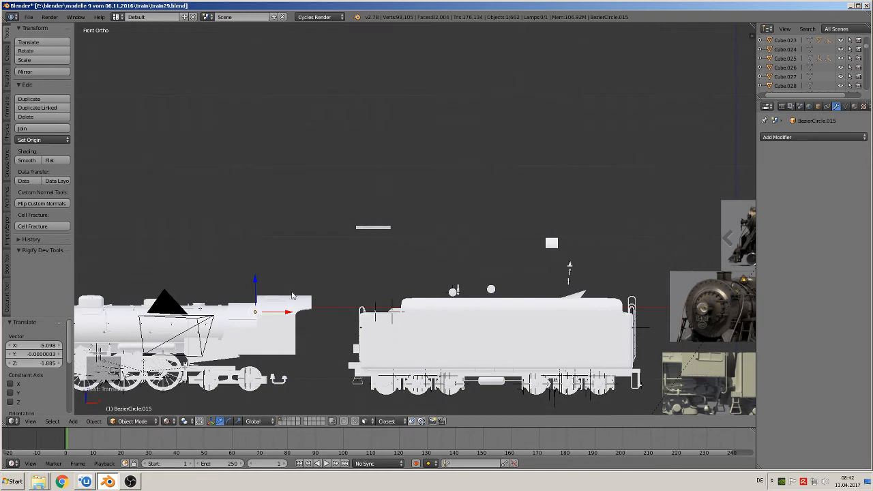
# Step: Bring the rounded window part over the locomotive along Y, raise it slightly, and rotate it -90° about Z
pyautogui.press('KP_7')
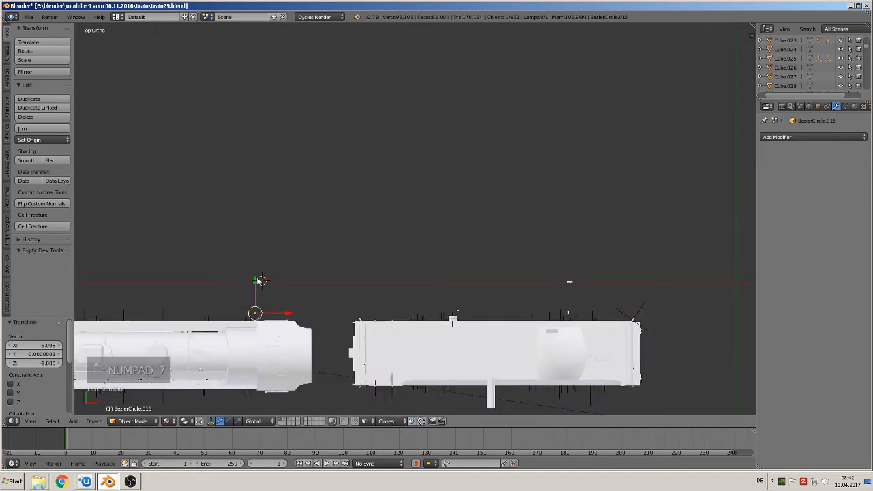
pyautogui.moveTo(259, 283); pyautogui.dragTo(257, 345)
pyautogui.press('KP_Decimal')
pyautogui.moveTo(276, 337); pyautogui.dragTo(414, 180, button='middle')
pyautogui.moveTo(415, 180); pyautogui.dragTo(407, 96)
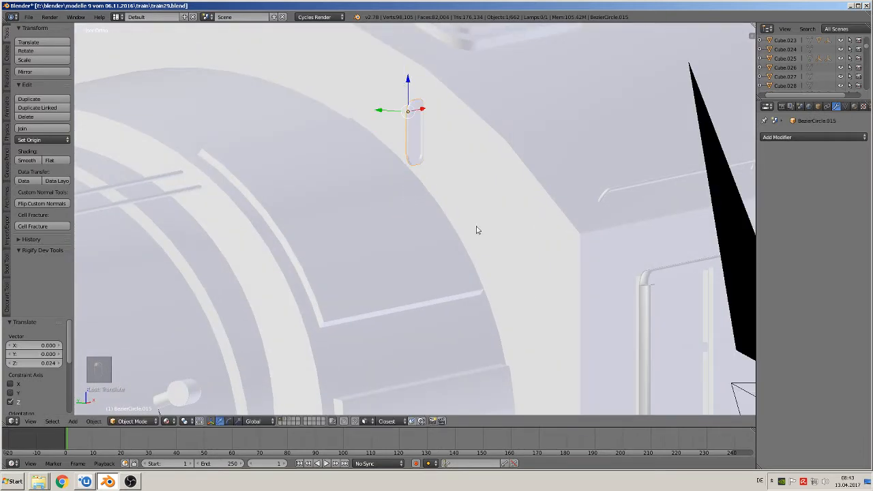
pyautogui.write('r90|) = -90° along global Z')
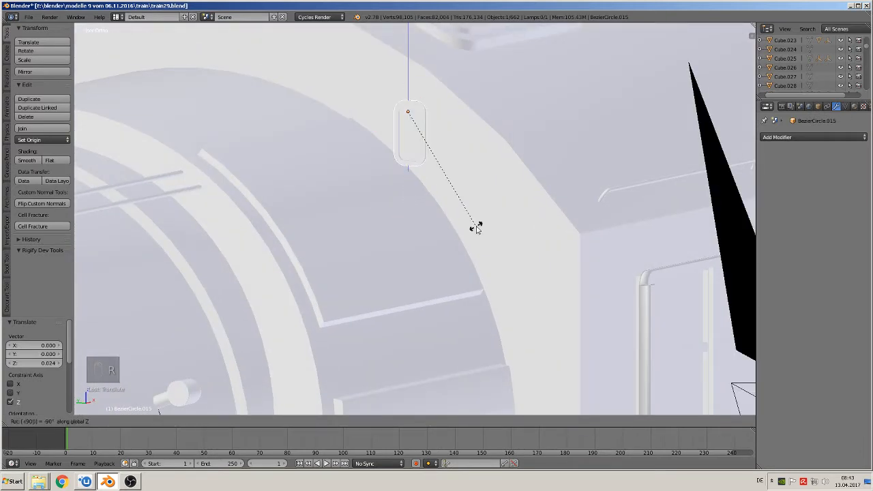
pyautogui.press('Return')
# Step: Move the rounded window about -0.159 along Y and Z onto the cab's front wall beside the boiler, and enlarge it
pyautogui.moveTo(522, 189); pyautogui.dragTo(442, 174, button='middle')
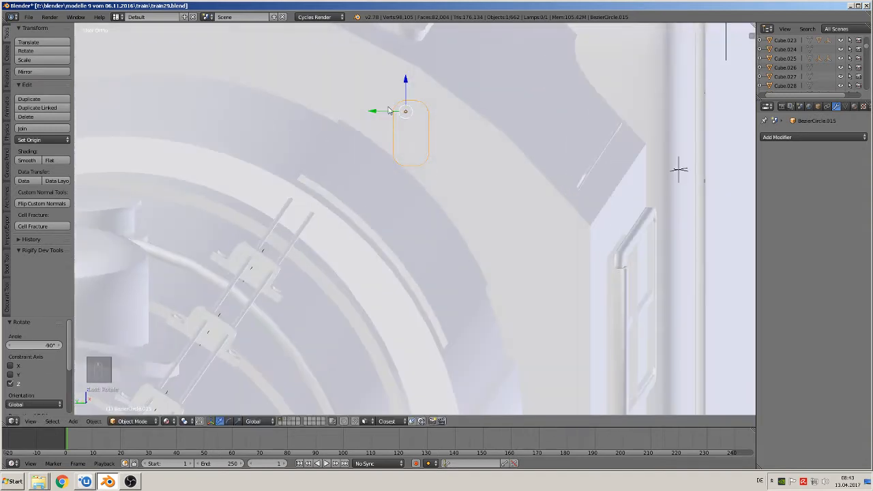
pyautogui.moveTo(388, 109); pyautogui.dragTo(477, 150)
pyautogui.moveTo(368, 118); pyautogui.dragTo(518, 162)
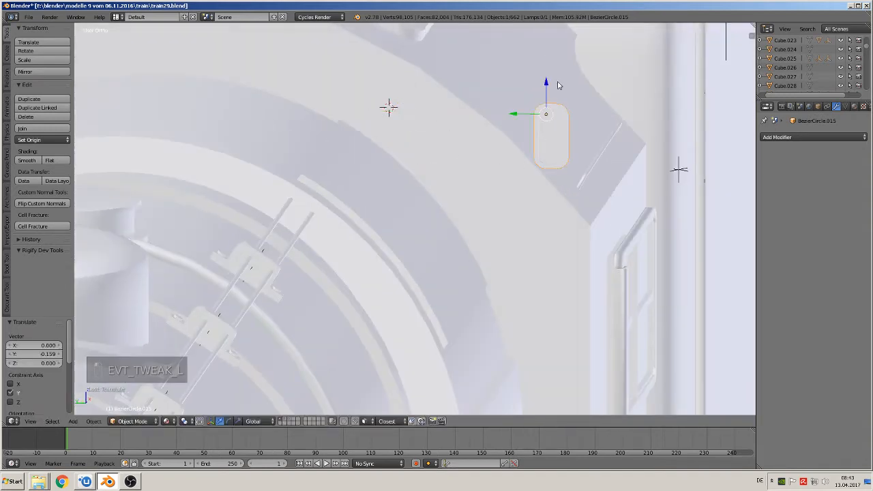
pyautogui.moveTo(559, 84); pyautogui.dragTo(538, 232)
pyautogui.press('s')
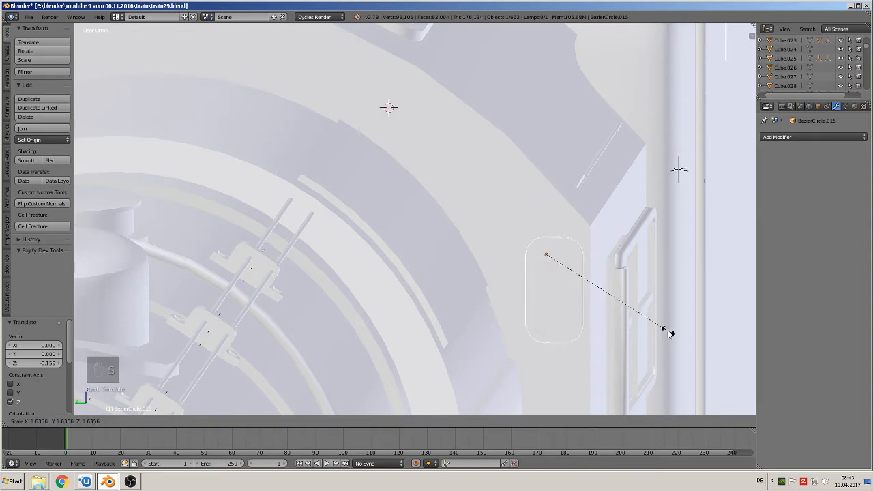
pyautogui.click(672, 351)
# Step: Adjust the rounded window's sideways position and push it about 0.03 along X against the cab's front wall
pyautogui.press('ctrl+KP_3')
pyautogui.moveTo(667, 327); pyautogui.dragTo(643, 334, button='middle')
pyautogui.moveTo(521, 258); pyautogui.dragTo(508, 252)
pyautogui.moveTo(510, 287); pyautogui.dragTo(472, 312, button='middle')
pyautogui.moveTo(542, 252); pyautogui.dragTo(565, 244)
pyautogui.scroll(-6, 539, 259)
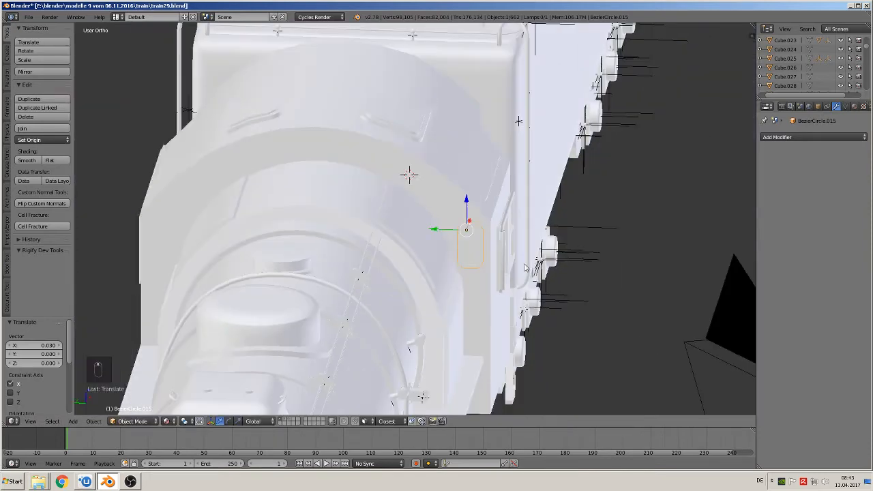
# Step: Duplicate the rounded window about 0.866 along Y to the other side of the boiler and clear the selection
pyautogui.moveTo(516, 268); pyautogui.dragTo(508, 267, button='middle')
pyautogui.hotkey('shift', 'd')
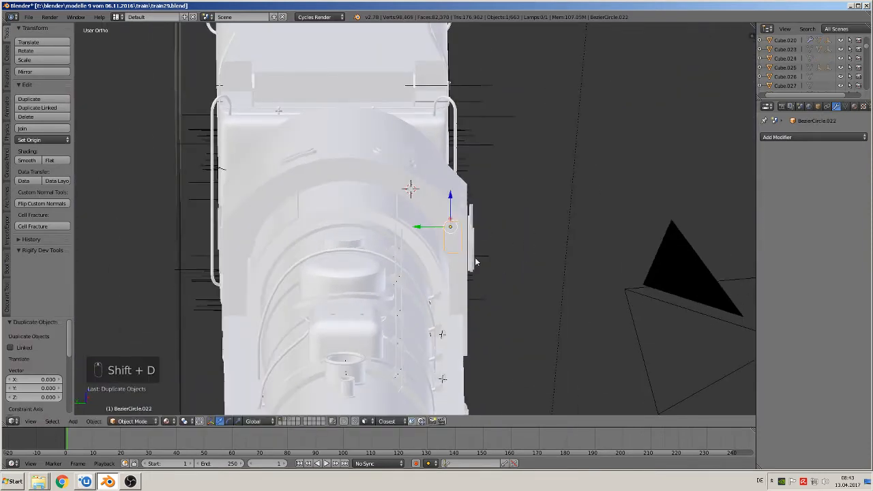
pyautogui.press('y')
pyautogui.click(211, 238)
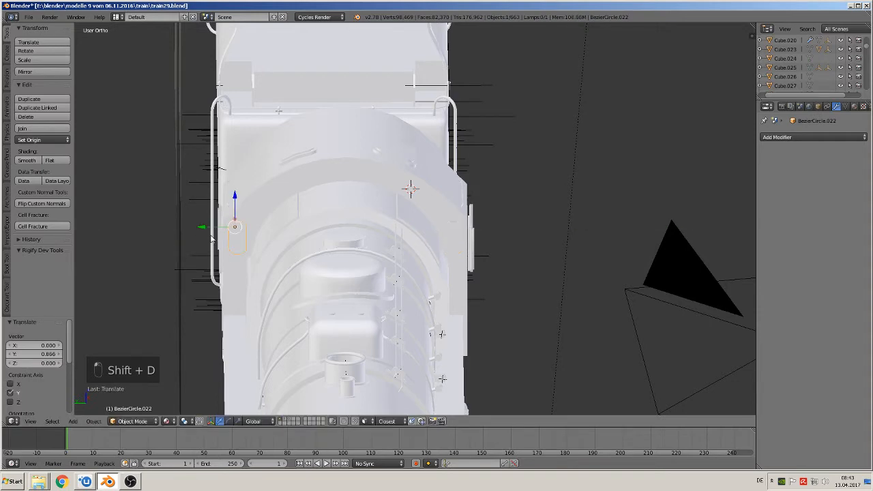
pyautogui.press('a')
pyautogui.moveTo(212, 239); pyautogui.dragTo(401, 249, button='middle')
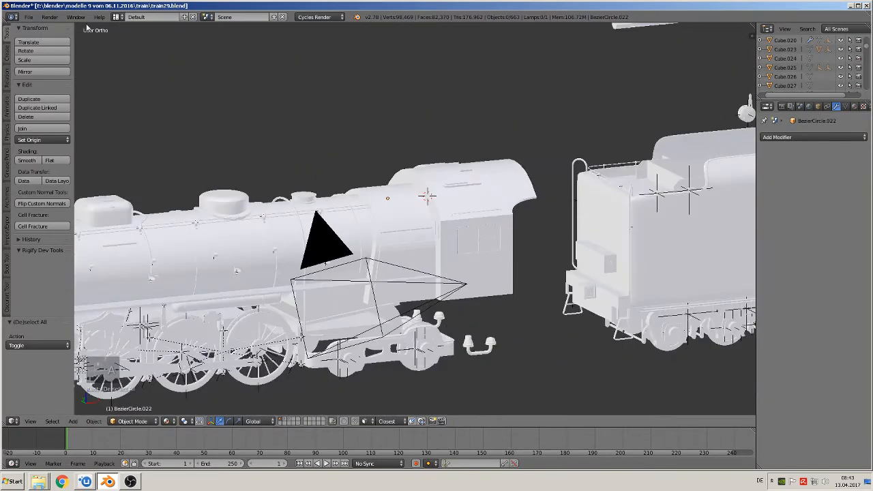
# Step: Save the scene as a new file named train30.blend
pyautogui.click(29, 17)
pyautogui.click(49, 94)
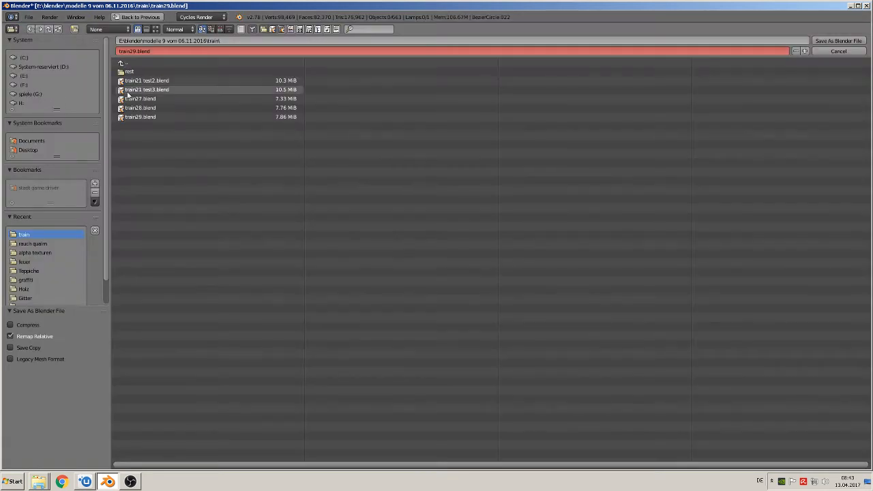
pyautogui.doubleClick(136, 52)
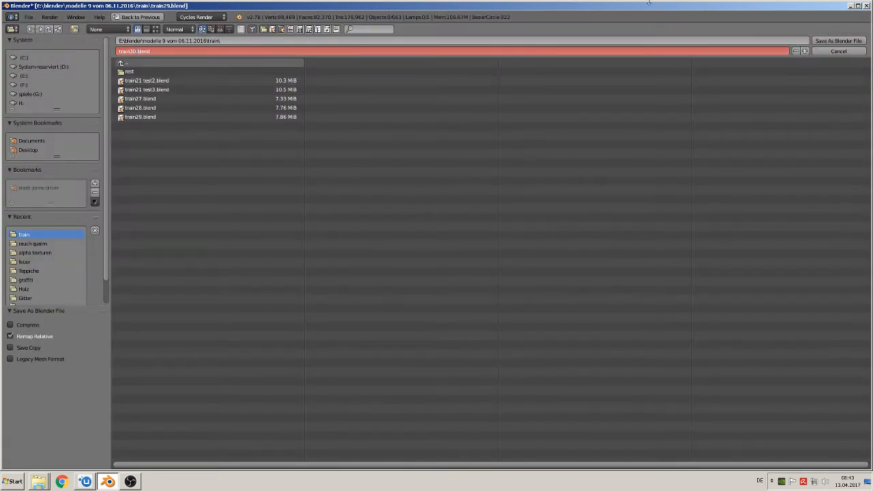
pyautogui.click(838, 41)
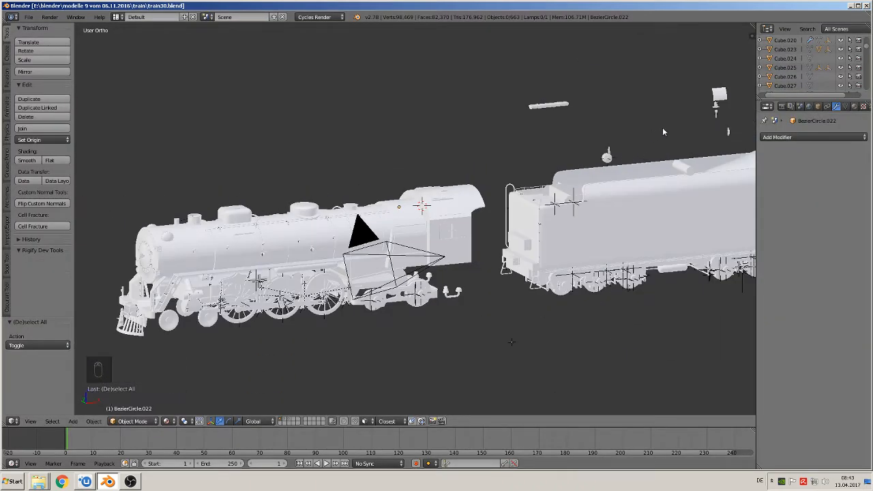
# Step: Check the boiler in the reference render and move the curved plate floating above the tender onto the front part of the boiler
pyautogui.scroll(-4, 672, 131)
pyautogui.scroll(3, 682, 124)
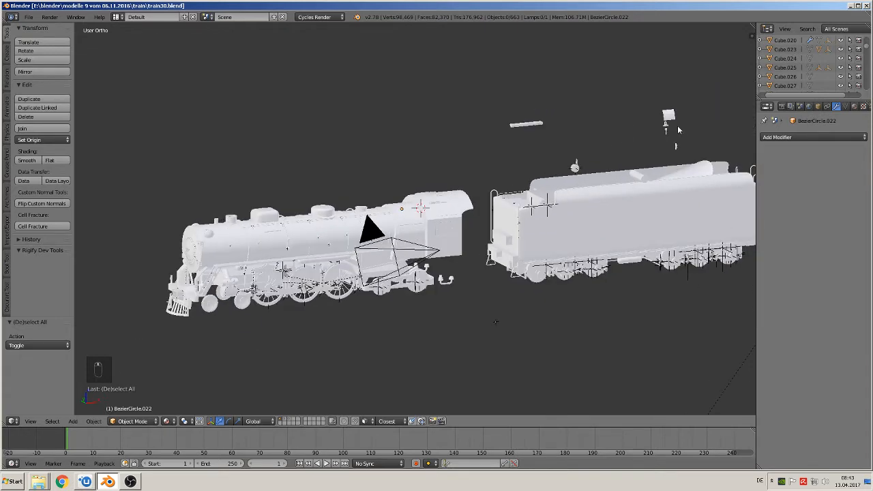
pyautogui.keyDown('shift'); pyautogui.moveTo(668, 135); pyautogui.dragTo(373, 223, button='middle'); pyautogui.keyUp('shift')
pyautogui.scroll(5, 376, 225)
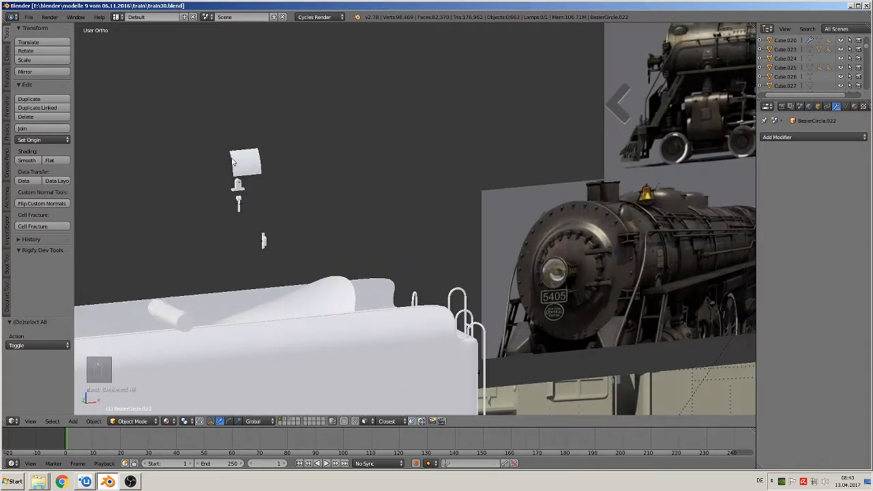
pyautogui.rightClick(234, 161)
pyautogui.moveTo(294, 184); pyautogui.dragTo(232, 279, button='middle')
pyautogui.scroll(9, 430, 338)
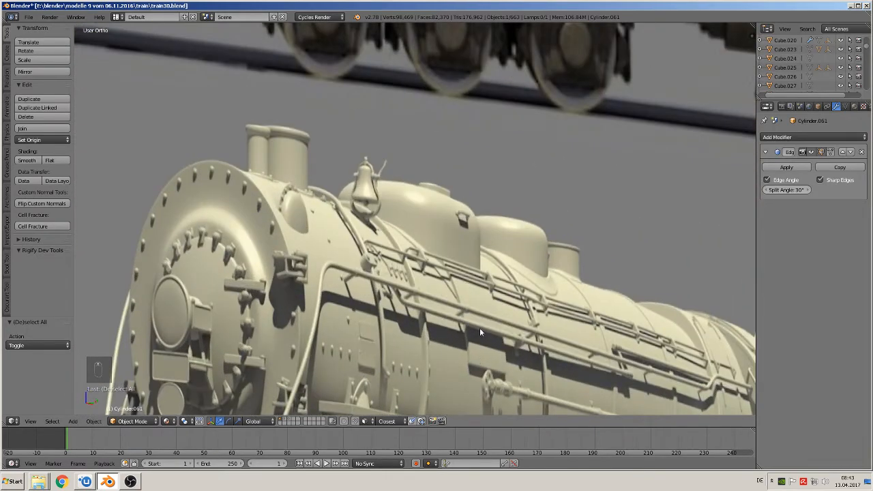
pyautogui.scroll(-10, 461, 322)
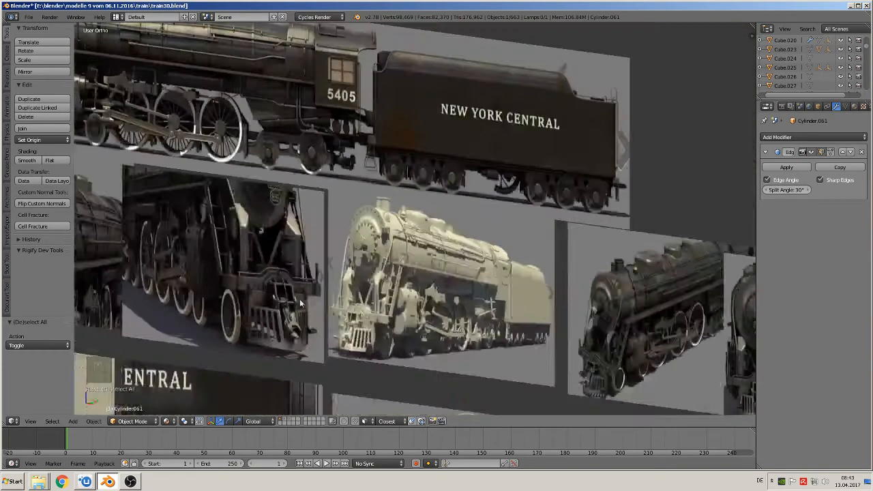
pyautogui.keyDown('shift'); pyautogui.moveTo(178, 257); pyautogui.dragTo(724, 220, button='middle'); pyautogui.keyUp('shift')
pyautogui.press('KP_1')
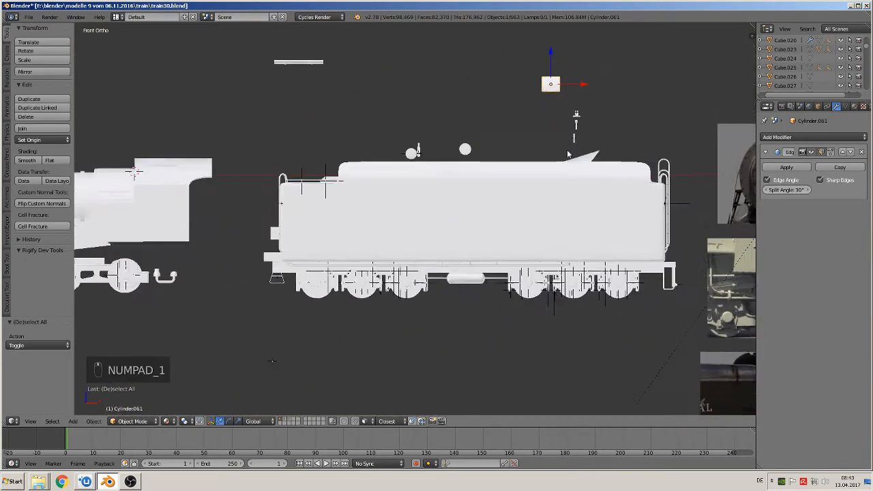
pyautogui.scroll(-3, 542, 158)
pyautogui.keyDown('shift'); pyautogui.moveTo(541, 158); pyautogui.dragTo(628, 150, button='middle'); pyautogui.keyUp('shift')
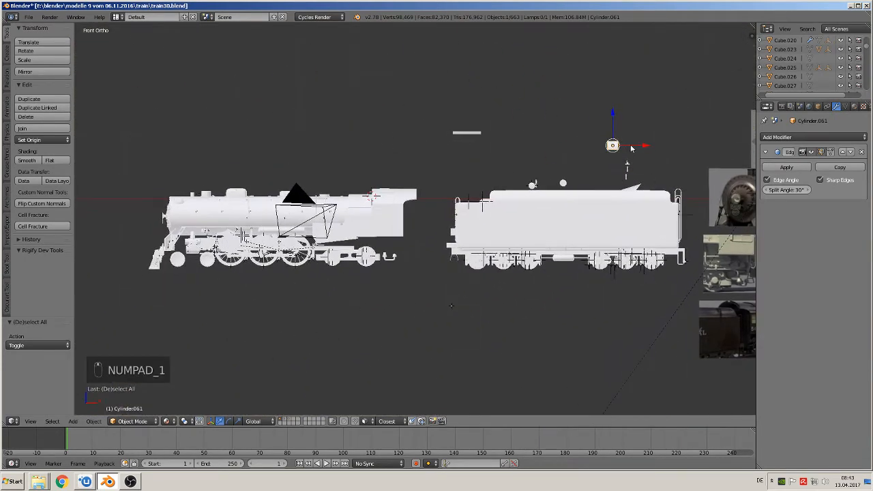
pyautogui.press('g')
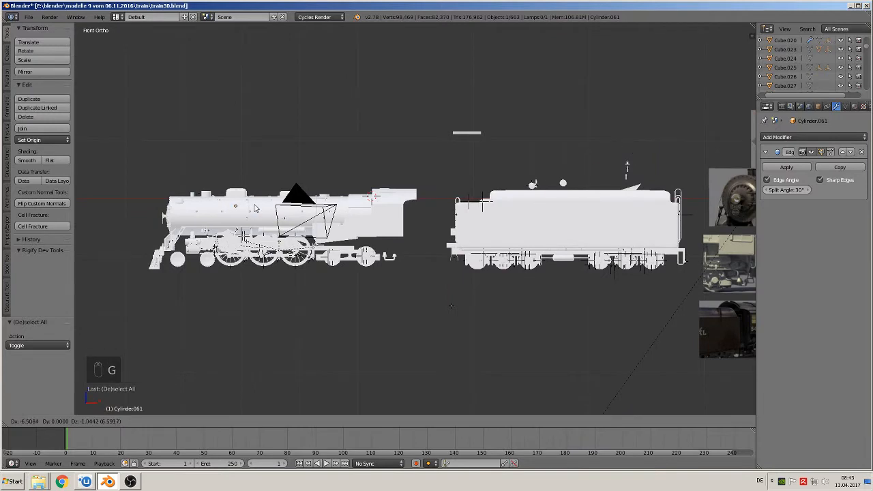
pyautogui.click(253, 208)
# Step: Move the curved plate about -0.658 along Y onto the side surface of the boiler
pyautogui.moveTo(255, 209); pyautogui.dragTo(209, 245, button='middle')
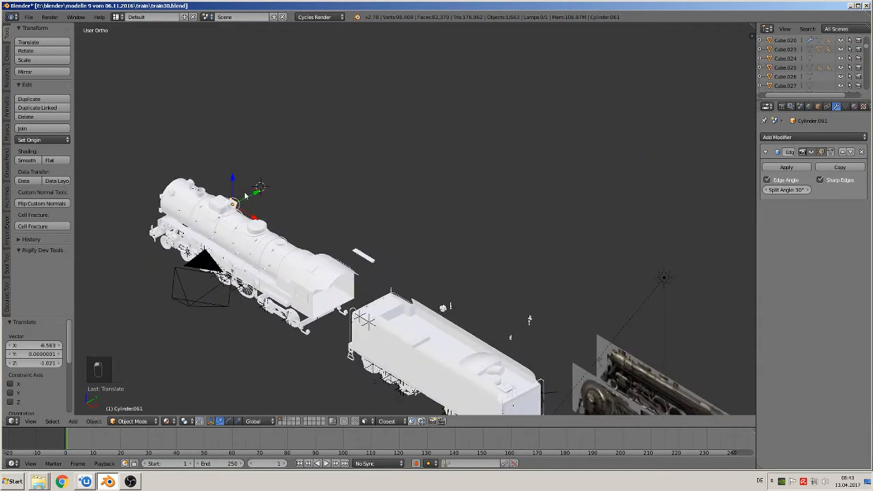
pyautogui.press('g')
pyautogui.press('y')
pyautogui.click(228, 215)
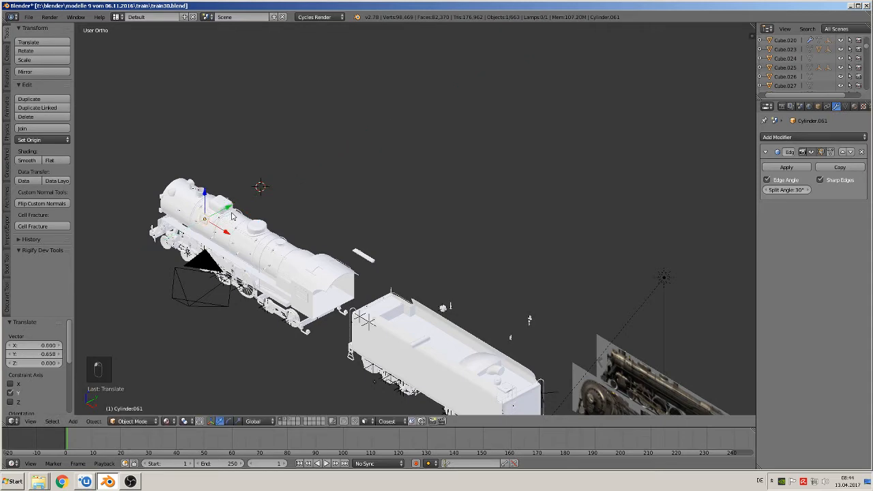
pyautogui.press('KP_Decimal')
pyautogui.moveTo(379, 207)
pyautogui.mouseDown(button='middle')
pyautogui.moveTo(389, 176)
pyautogui.moveTo(386, 199)
pyautogui.moveTo(363, 204)
pyautogui.moveTo(373, 222)
pyautogui.mouseUp(button='middle')
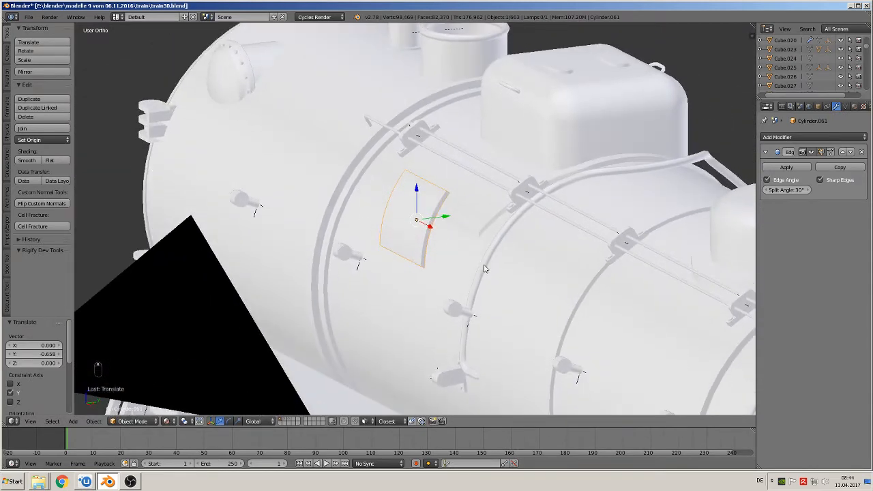
# Step: Scale the curved plate by about 1.482, tilt it to follow the boiler's curvature, and shift it about 0.046 along Y
pyautogui.press('s')
pyautogui.click(512, 282)
pyautogui.moveTo(511, 283); pyautogui.dragTo(469, 278, button='middle')
pyautogui.press('r')
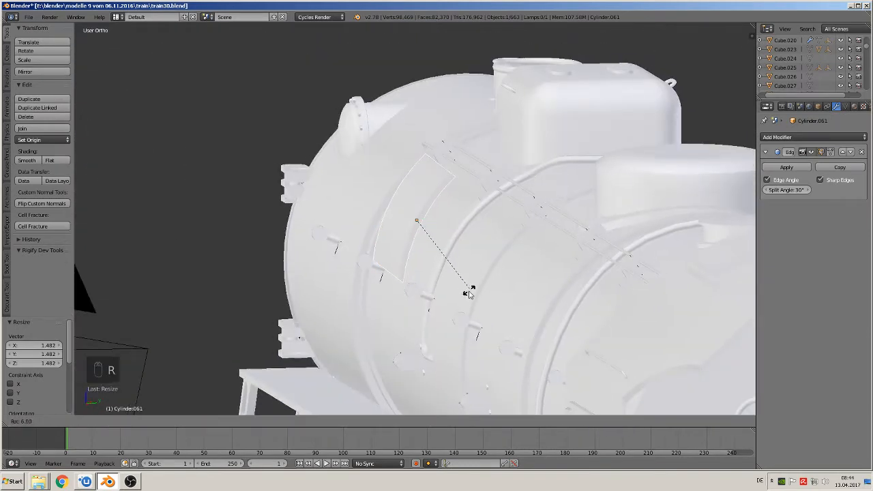
pyautogui.click(467, 296)
pyautogui.moveTo(443, 222); pyautogui.dragTo(467, 222)
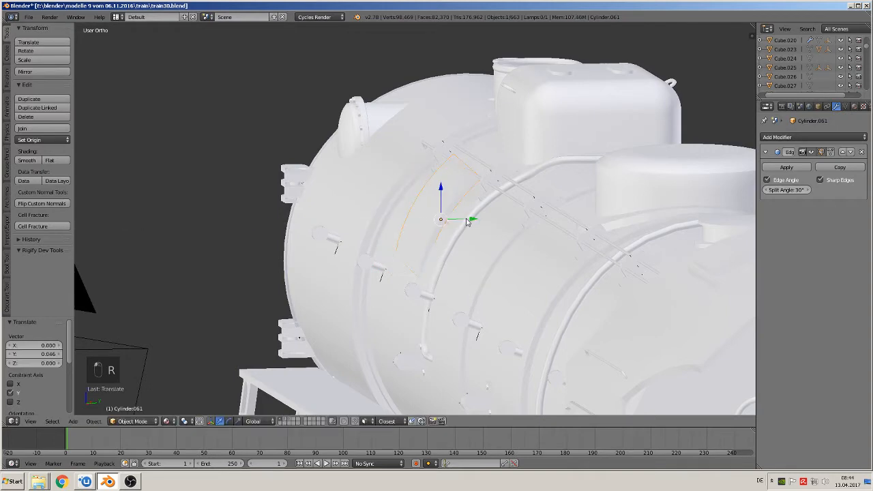
# Step: Rotate the curved plate on the boiler side by about -3.445° in the view and about -0.742° around Z to straighten it
pyautogui.moveTo(468, 222); pyautogui.dragTo(543, 236, button='middle')
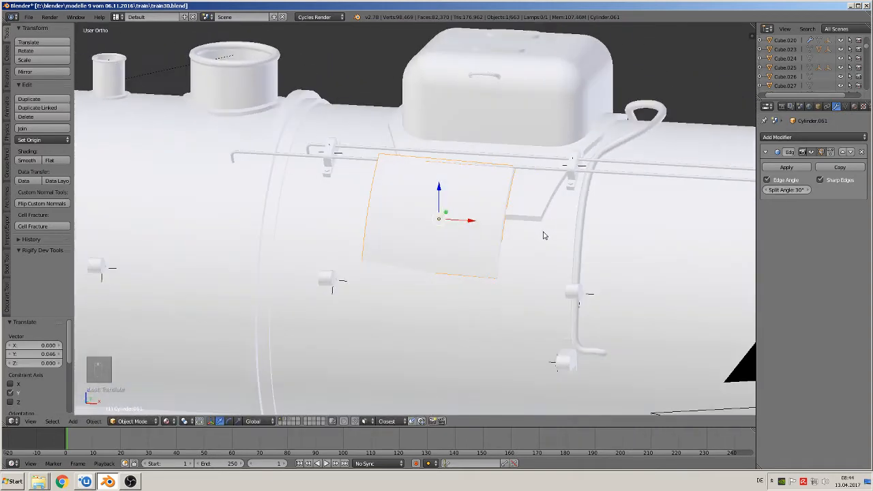
pyautogui.press('KP_5')
pyautogui.press('r')
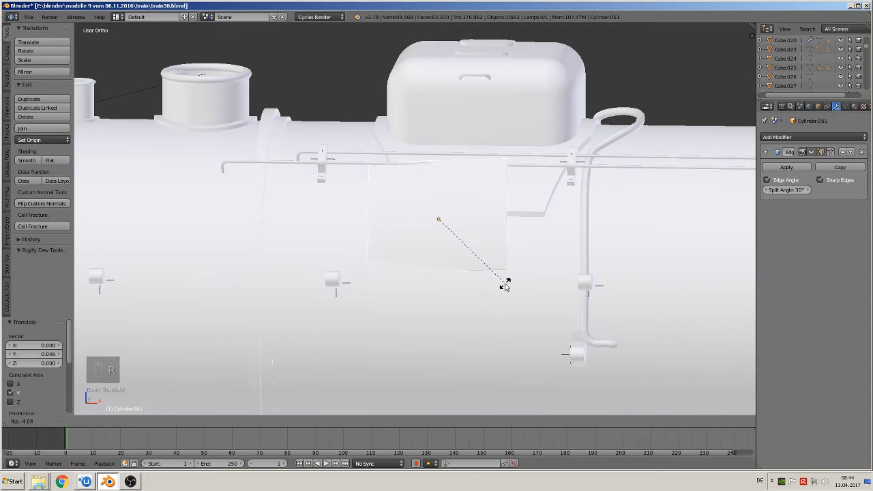
pyautogui.click(503, 285)
pyautogui.moveTo(504, 285)
pyautogui.mouseDown(button='middle')
pyautogui.moveTo(448, 278)
pyautogui.moveTo(502, 394)
pyautogui.moveTo(495, 308)
pyautogui.moveTo(475, 273)
pyautogui.moveTo(502, 282)
pyautogui.moveTo(503, 295)
pyautogui.mouseUp(button='middle')
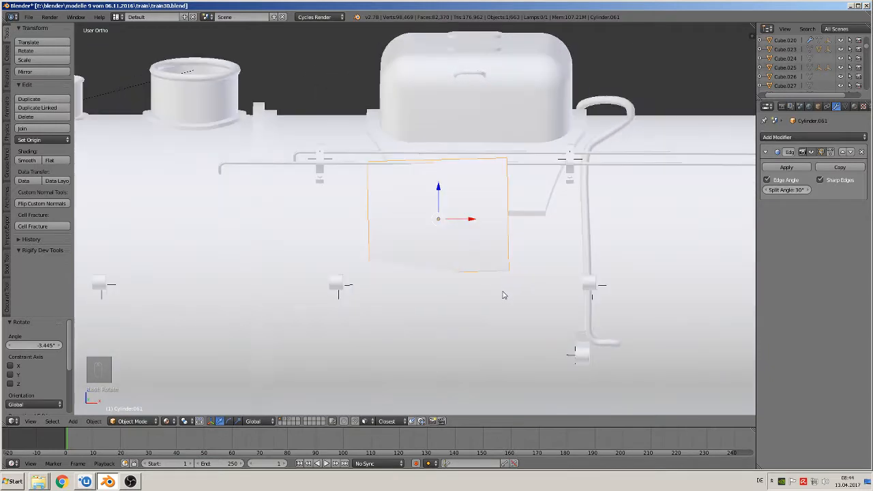
pyautogui.press('r')
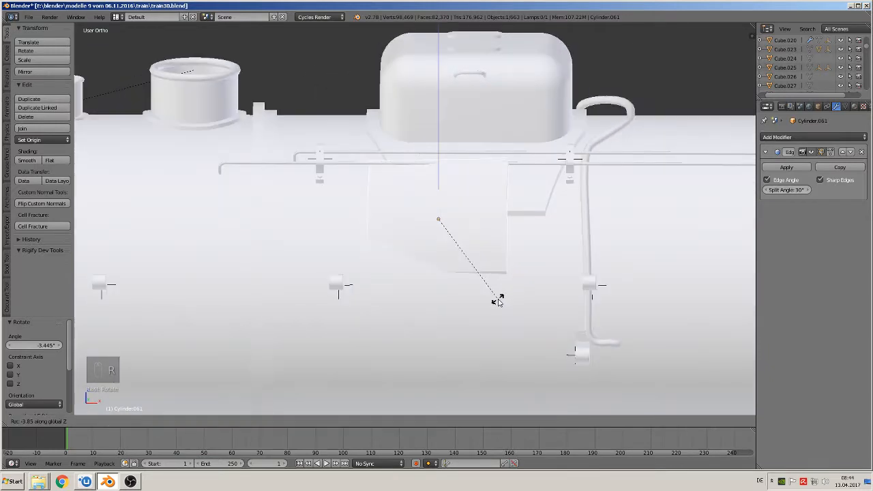
pyautogui.click(501, 297)
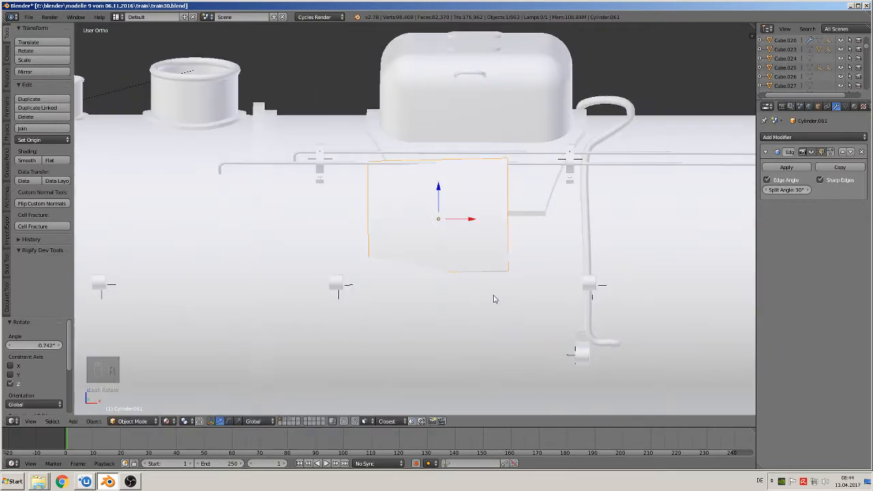
# Step: Rotate the curved plate by about -1.561° and shift it about 0.067 along Y toward the boiler surface
pyautogui.moveTo(492, 300); pyautogui.dragTo(437, 279, button='middle')
pyautogui.press('g')
pyautogui.press('y')
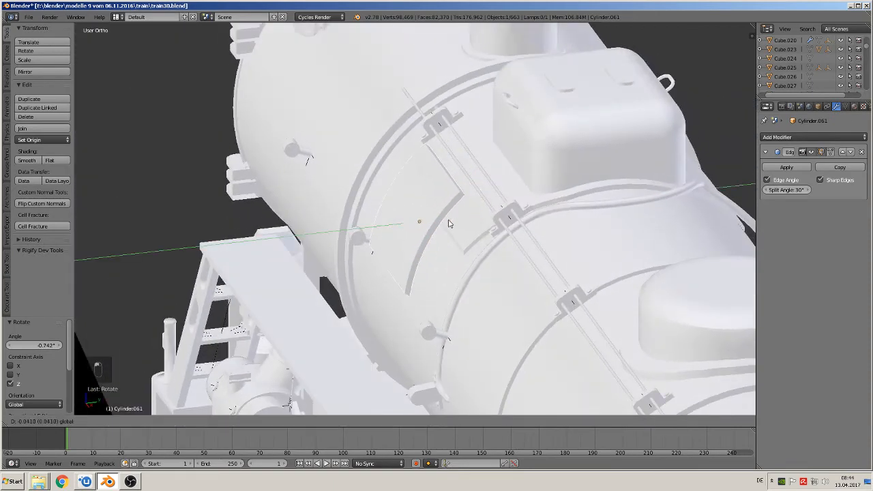
pyautogui.click(448, 224)
pyautogui.moveTo(449, 224); pyautogui.dragTo(450, 255, button='middle')
pyautogui.press('r')
pyautogui.click(436, 326)
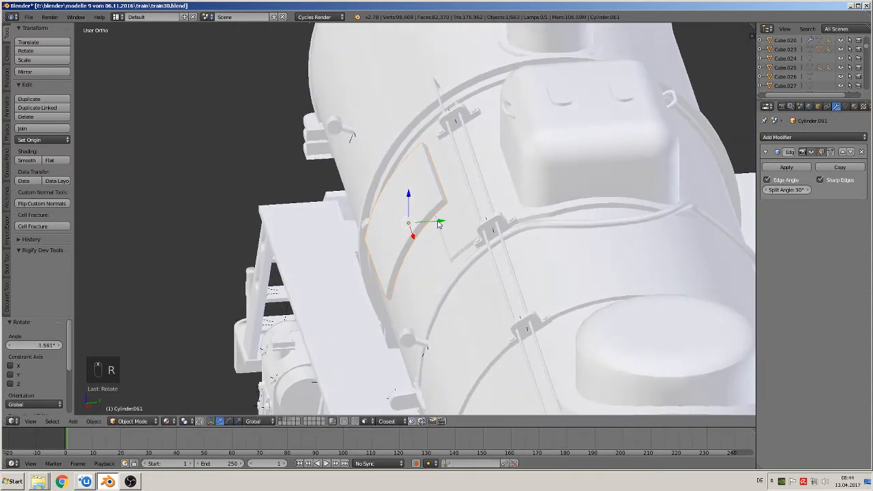
pyautogui.moveTo(439, 224); pyautogui.dragTo(463, 226)
pyautogui.click(461, 225)
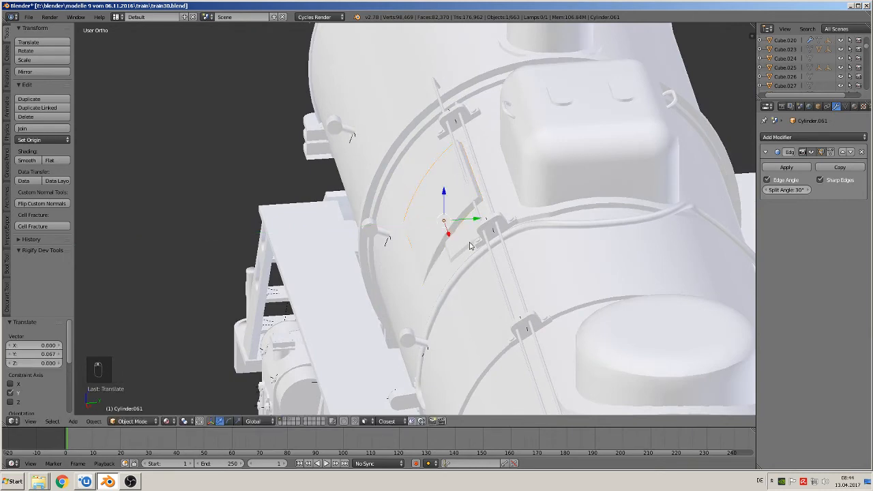
# Step: Rotate the curved plate about -10.139° around X to follow the boiler's curvature and shift it about -0.009 along Y
pyautogui.moveTo(461, 223); pyautogui.dragTo(477, 246, button='middle')
pyautogui.press('r')
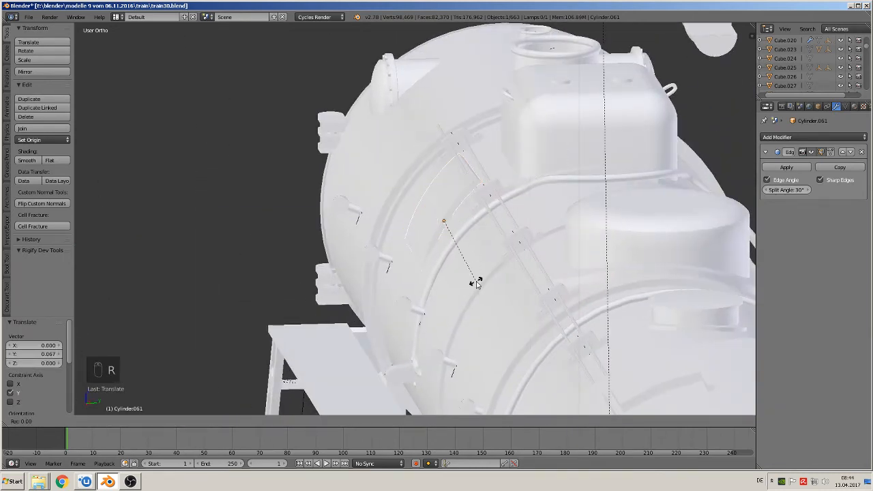
pyautogui.click(463, 285)
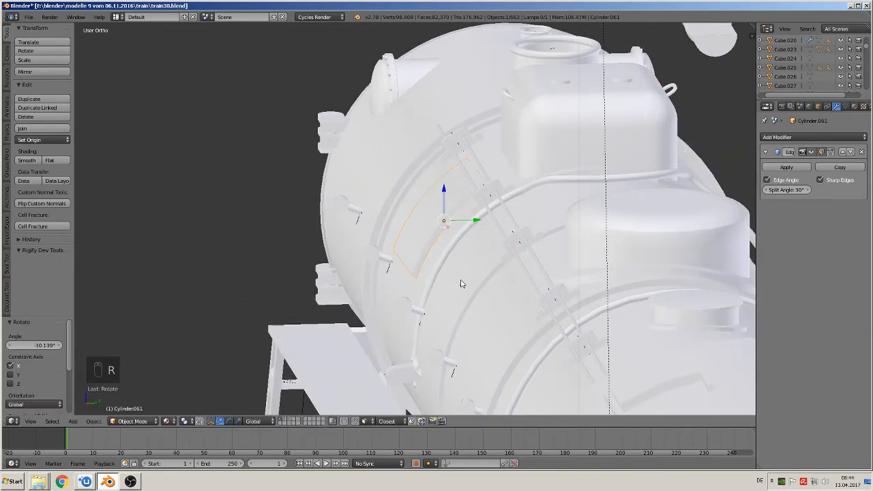
pyautogui.moveTo(467, 226); pyautogui.dragTo(462, 225)
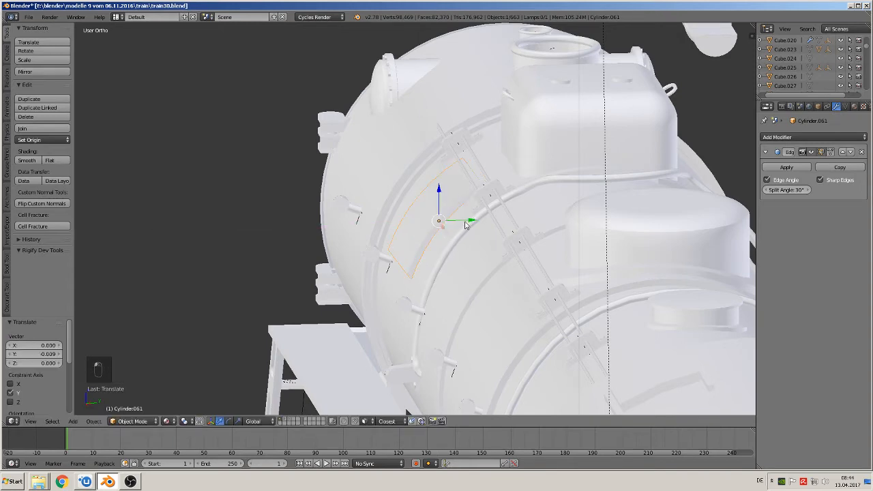
# Step: Move the curved plate about 0.069 along X below the large dome and rotate it slightly to line up with the boiler
pyautogui.moveTo(462, 225); pyautogui.dragTo(553, 236, button='middle')
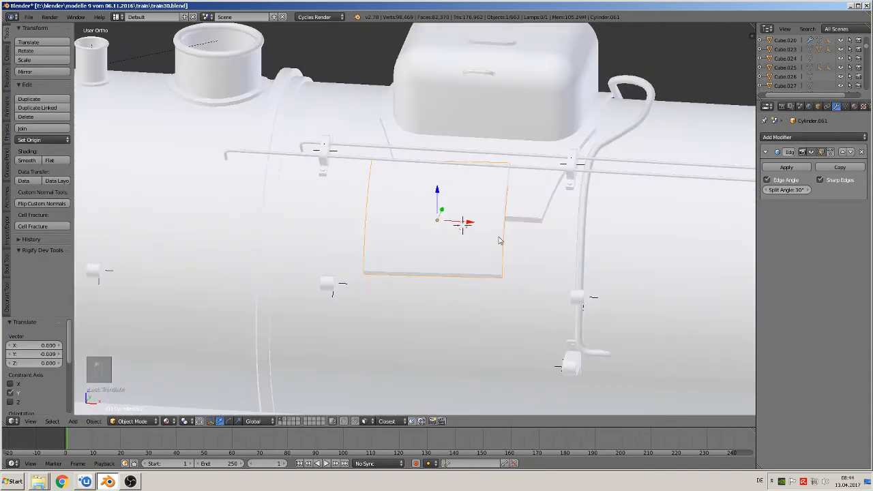
pyautogui.moveTo(462, 223); pyautogui.dragTo(496, 233)
pyautogui.moveTo(494, 240); pyautogui.dragTo(503, 267, button='middle')
pyautogui.scroll(-1, 504, 255)
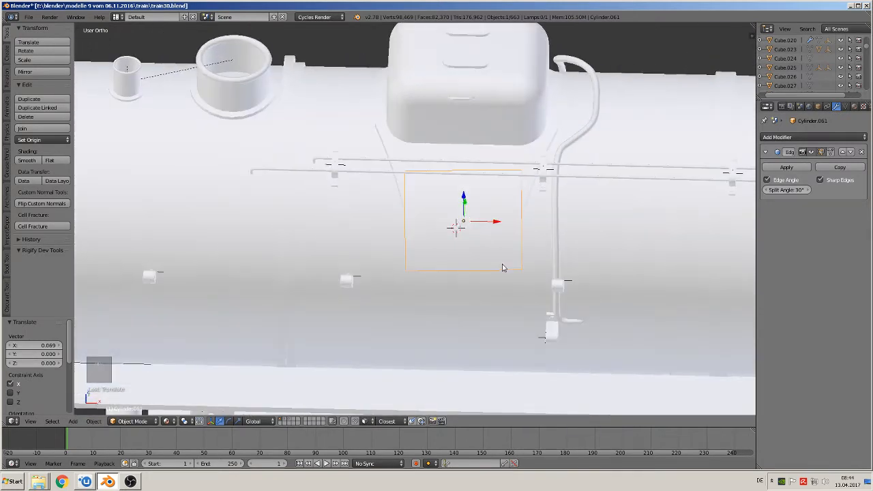
pyautogui.press('r')
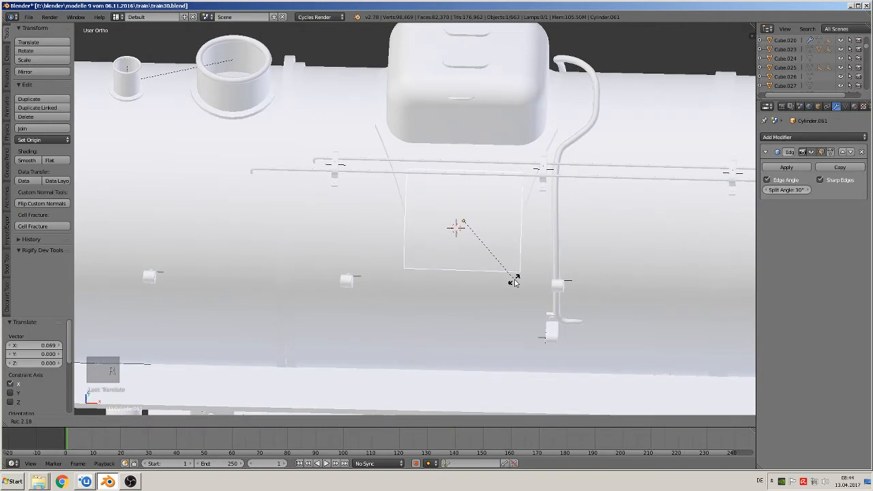
pyautogui.click(514, 279)
# Step: Duplicate the curved plate and move the copy about 0.624 along Y to the opposite side of the boiler
pyautogui.moveTo(514, 279); pyautogui.dragTo(349, 283, button='middle')
pyautogui.scroll(2, 344, 292)
pyautogui.scroll(1, 346, 282)
pyautogui.hotkey('shift', 'd')
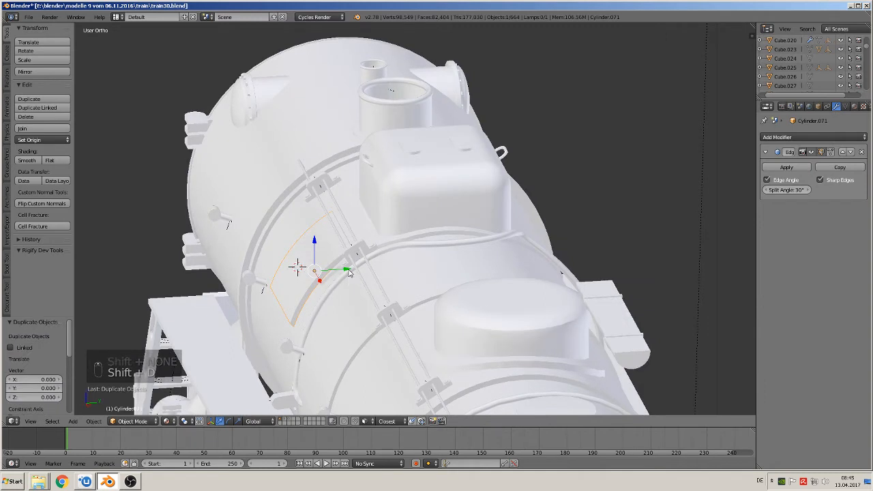
pyautogui.click(585, 273)
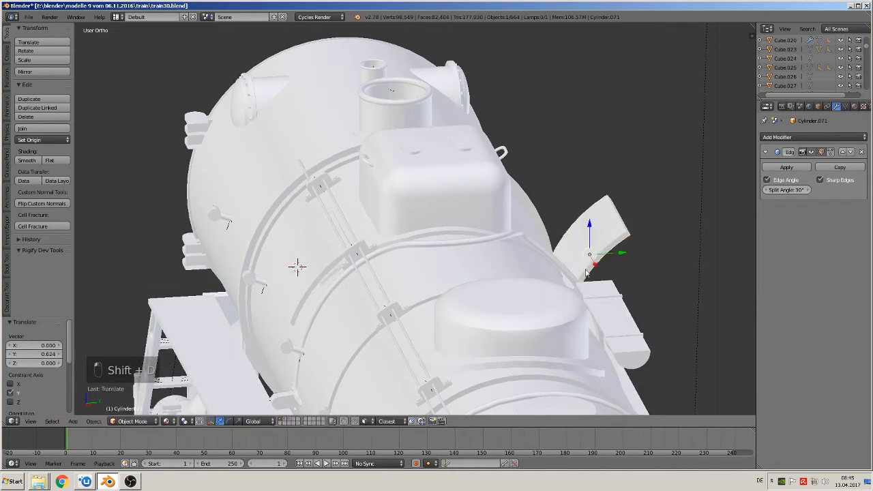
# Step: Apply rotation and scale to the copied plate and mirror it along the global Y axis
pyautogui.click(93, 420)
pyautogui.moveTo(127, 355)
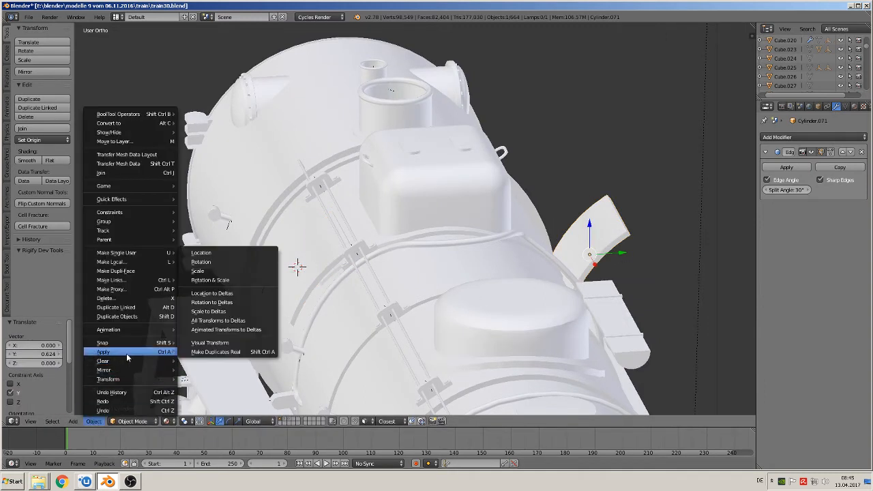
pyautogui.click(222, 280)
pyautogui.click(95, 421)
pyautogui.moveTo(129, 372)
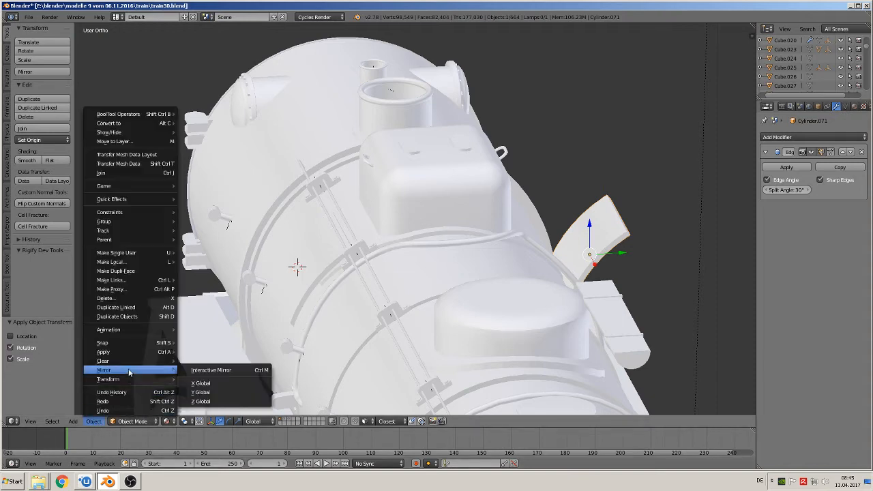
pyautogui.click(212, 369)
pyautogui.press('y')
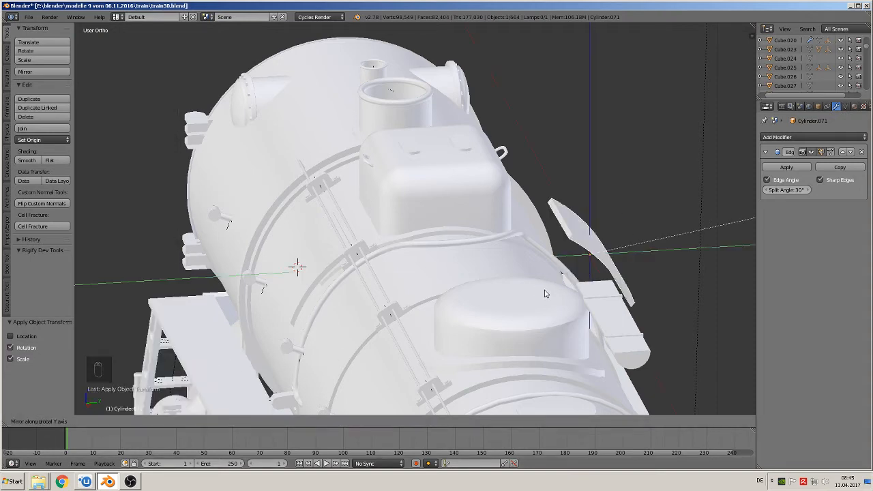
pyautogui.click(545, 293)
# Step: Move the mirrored plate about -0.110 along Y against the far side of the boiler
pyautogui.moveTo(536, 293); pyautogui.dragTo(613, 264, button='middle')
pyautogui.moveTo(614, 257); pyautogui.dragTo(565, 266)
pyautogui.moveTo(565, 266); pyautogui.dragTo(593, 310, button='middle')
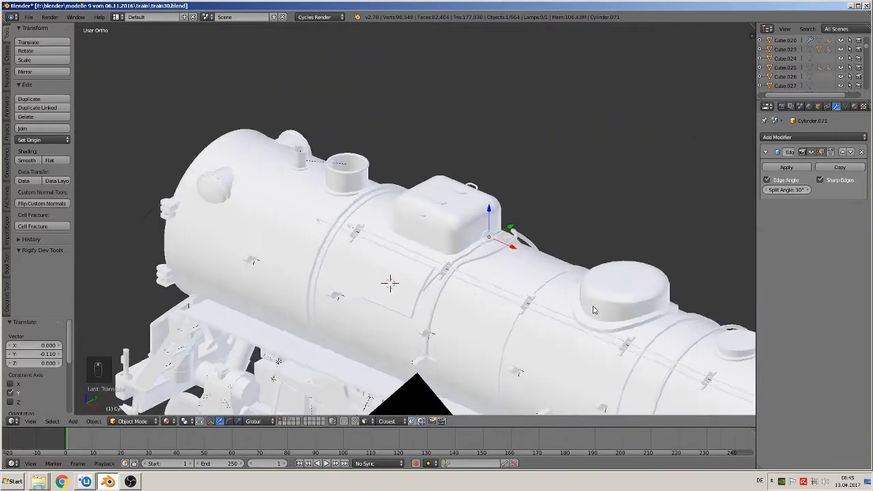
pyautogui.moveTo(529, 339); pyautogui.dragTo(590, 302, button='middle')
# Step: Select the tapered planeholder back part floating above the tender and examine its shape up close
pyautogui.scroll(-4, 591, 302)
pyautogui.keyDown('shift'); pyautogui.moveTo(556, 267); pyautogui.dragTo(129, 274, button='middle'); pyautogui.keyUp('shift')
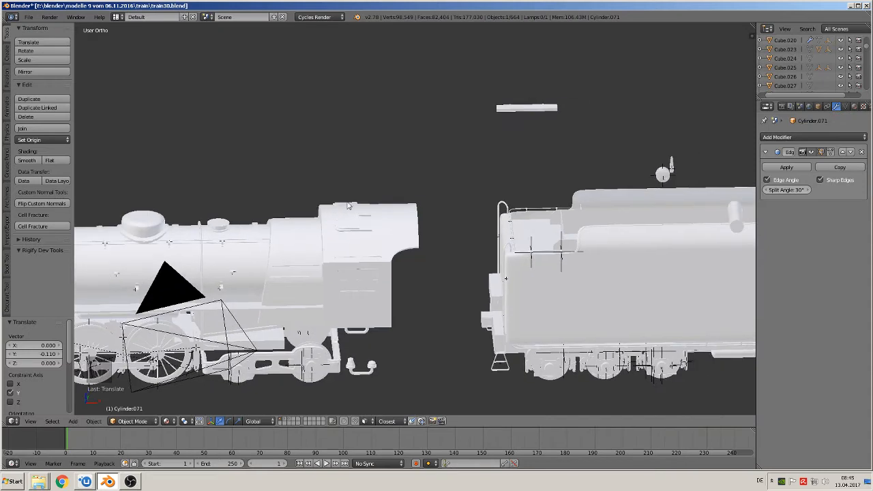
pyautogui.keyDown('shift'); pyautogui.moveTo(573, 172); pyautogui.dragTo(361, 219, button='middle'); pyautogui.keyUp('shift')
pyautogui.scroll(4, 488, 224)
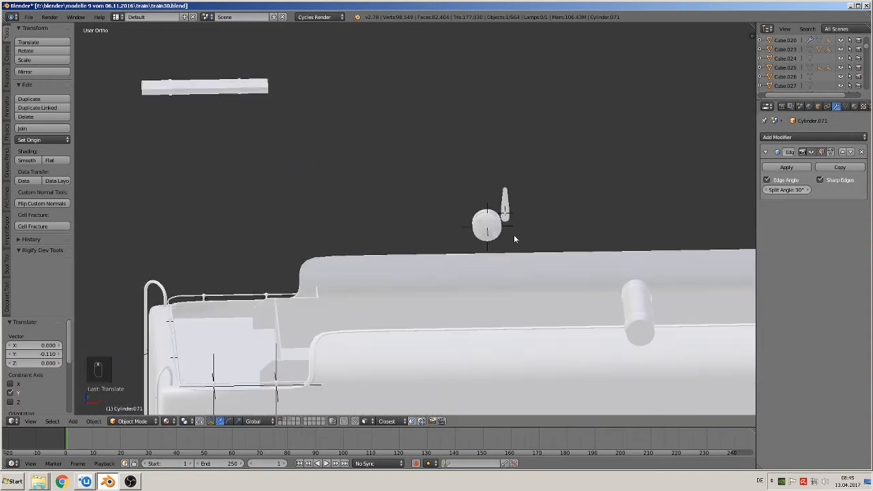
pyautogui.scroll(1, 516, 235)
pyautogui.rightClick(525, 211)
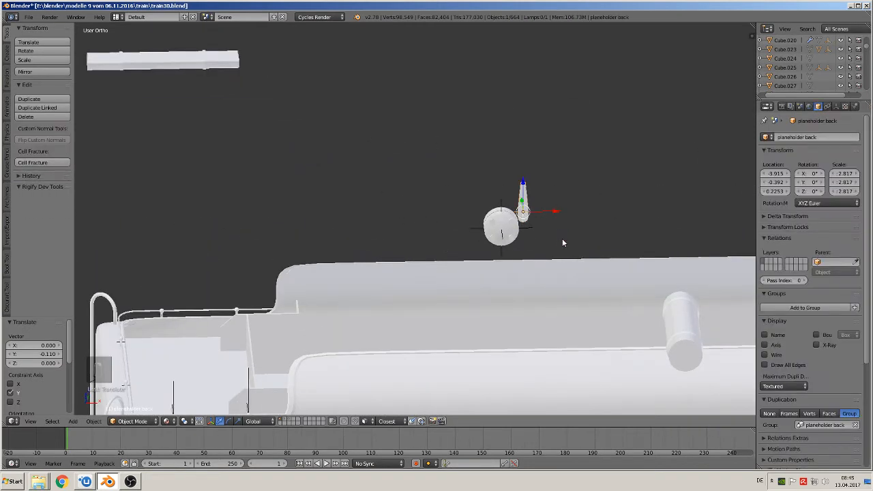
pyautogui.scroll(4, 560, 251)
pyautogui.moveTo(534, 255); pyautogui.dragTo(482, 243, button='middle')
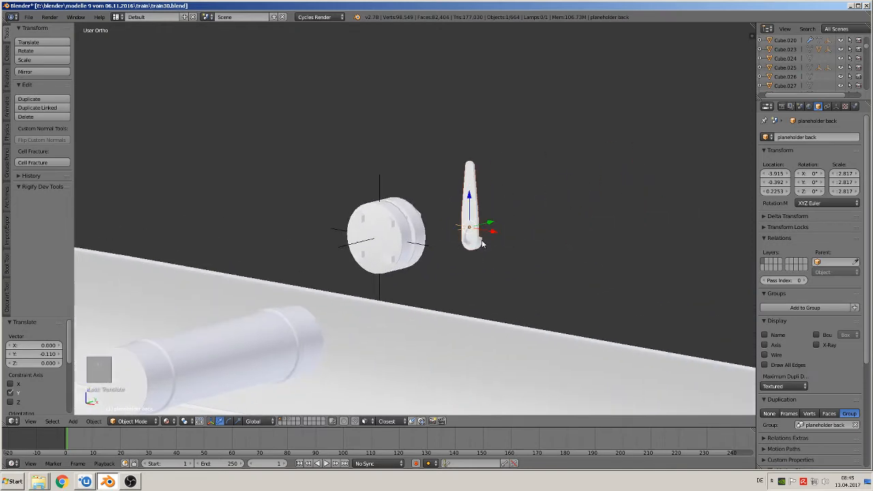
pyautogui.scroll(5, 519, 253)
pyautogui.scroll(-7, 520, 254)
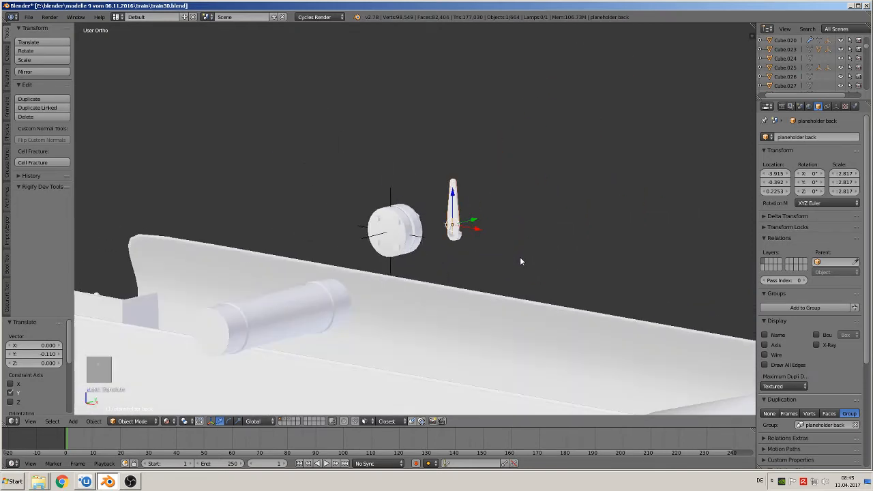
pyautogui.scroll(-5, 520, 258)
# Step: Examine the firebox casing and its fittings ahead of the cab in the side-view reference image of locomotive 5405
pyautogui.moveTo(519, 260); pyautogui.dragTo(126, 413, button='middle')
pyautogui.scroll(2, 321, 217)
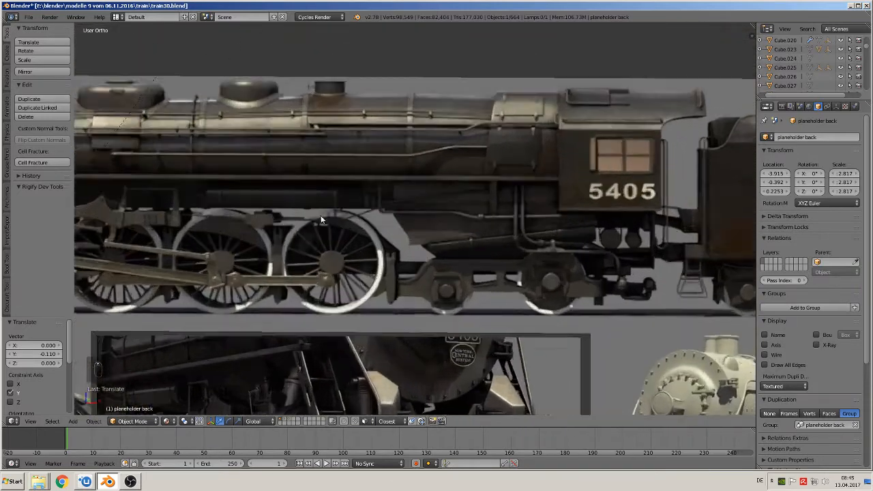
pyautogui.scroll(3, 595, 83)
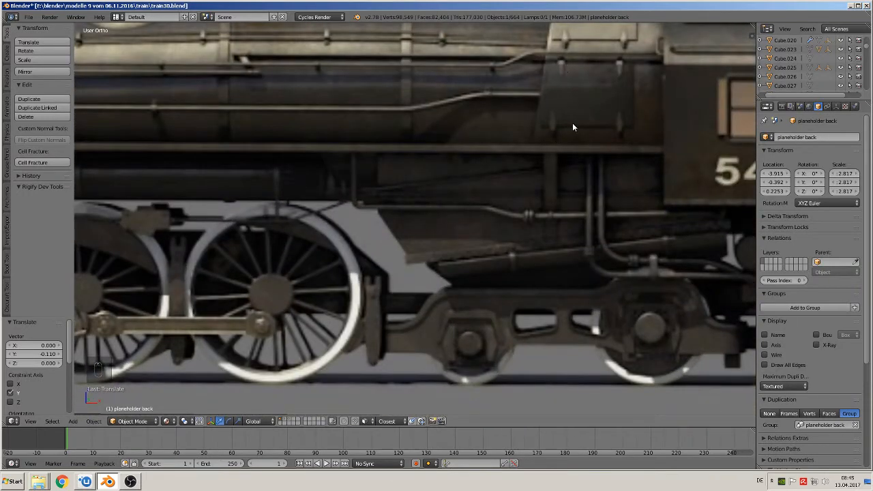
pyautogui.scroll(-5, 530, 171)
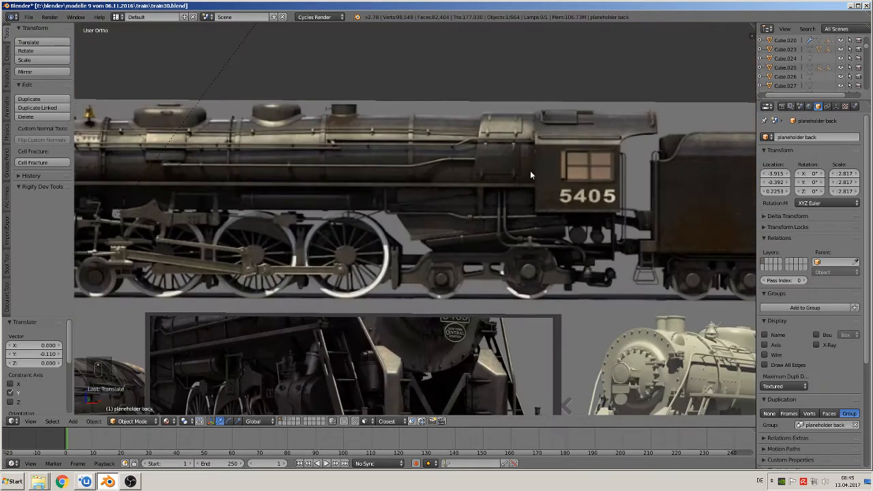
pyautogui.scroll(4, 505, 178)
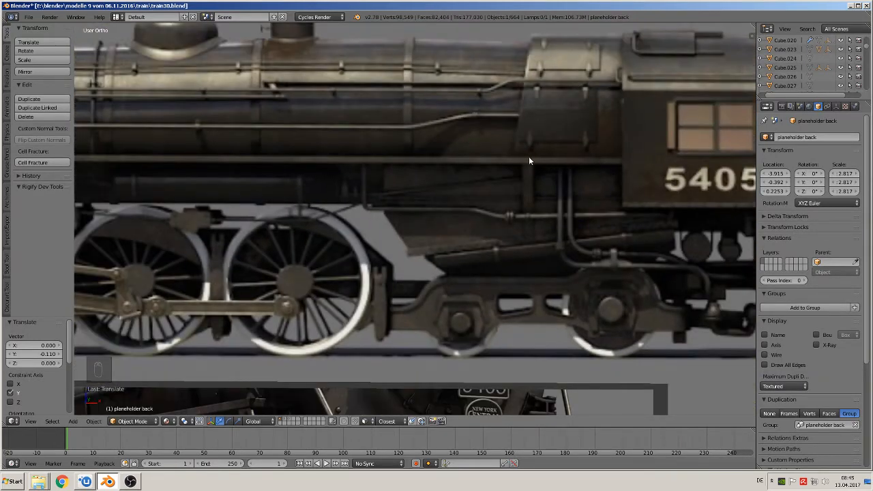
pyautogui.scroll(-7, 540, 160)
# Step: Move the planeholder back part from above the tender to just above the boiler ahead of the cab, around X -7.361, Z 0.0492
pyautogui.keyDown('shift'); pyautogui.moveTo(273, 197); pyautogui.dragTo(176, 148, button='middle'); pyautogui.keyUp('shift')
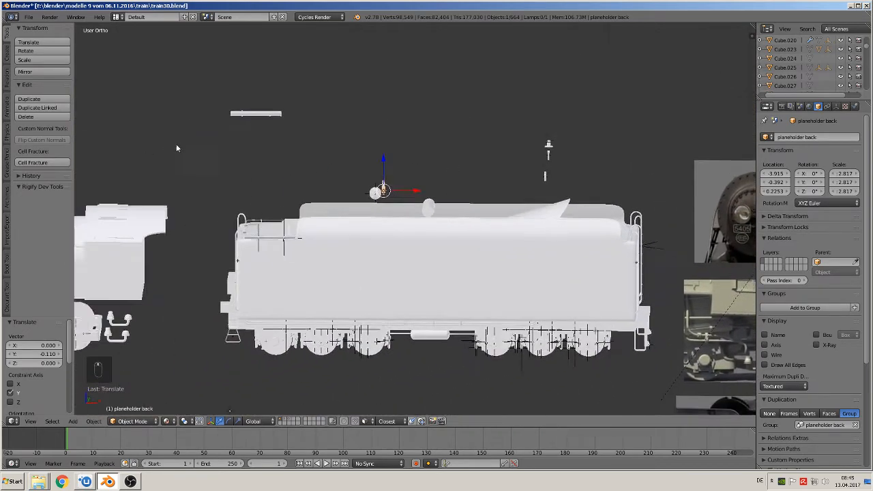
pyautogui.scroll(2, 176, 144)
pyautogui.keyDown('shift'); pyautogui.moveTo(343, 173); pyautogui.dragTo(483, 159, button='middle'); pyautogui.keyUp('shift')
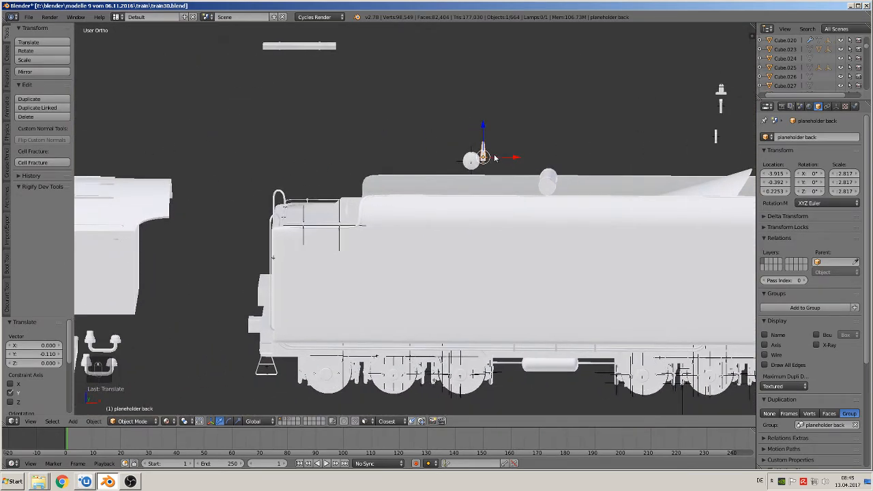
pyautogui.press('g')
pyautogui.click(135, 195)
pyautogui.keyDown('shift'); pyautogui.moveTo(161, 195); pyautogui.dragTo(517, 148, button='middle'); pyautogui.keyUp('shift')
pyautogui.press('g')
pyautogui.click(344, 133)
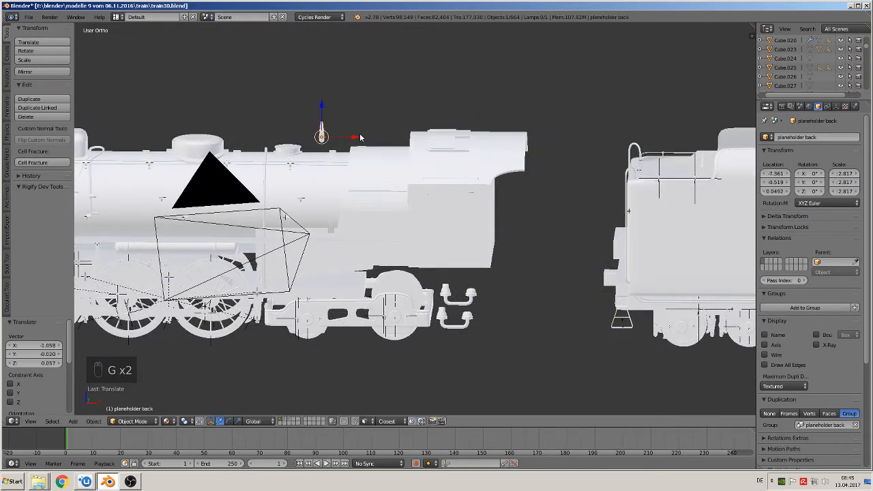
# Step: Scale the firebox casing ahead of the cab (Cylinder.052) to about 0.75 along Z
pyautogui.scroll(3, 356, 163)
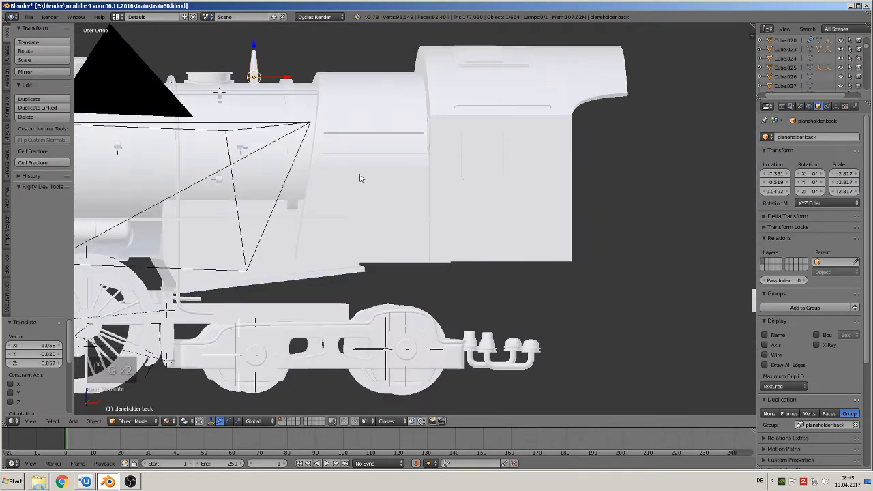
pyautogui.rightClick(359, 185)
pyautogui.scroll(2, 538, 192)
pyautogui.moveTo(521, 194); pyautogui.dragTo(499, 202, button='middle')
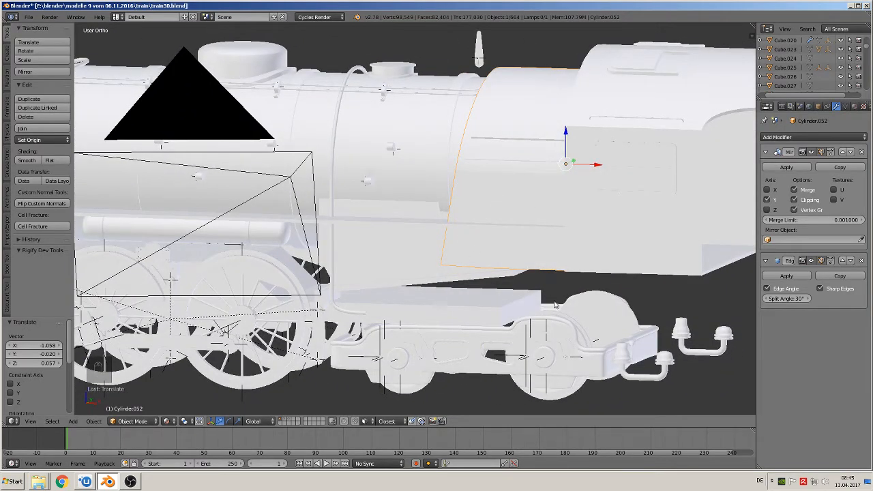
pyautogui.press('s')
pyautogui.press('z')
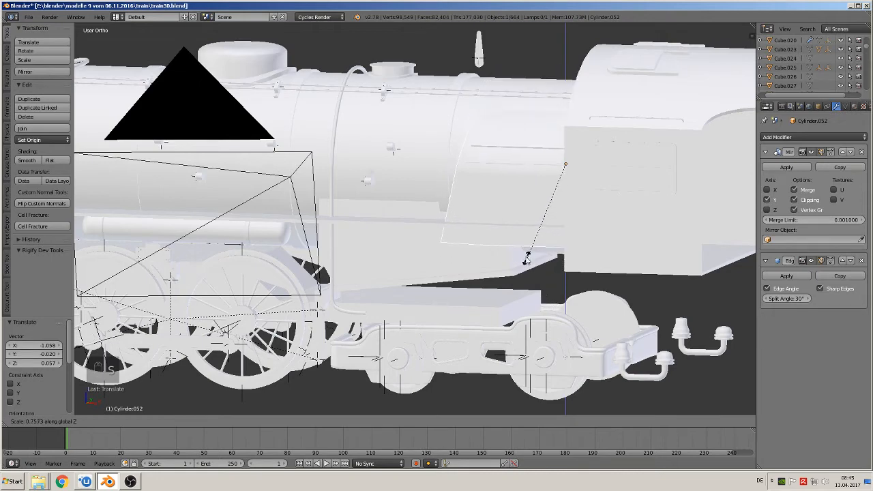
pyautogui.click(525, 256)
# Step: Raise the firebox casing 0.100 along Z and lower it by 0.018 to line it up with the boiler top
pyautogui.moveTo(529, 239); pyautogui.dragTo(534, 222, button='middle')
pyautogui.moveTo(565, 134); pyautogui.dragTo(570, 111)
pyautogui.moveTo(570, 112); pyautogui.dragTo(602, 101, button='middle')
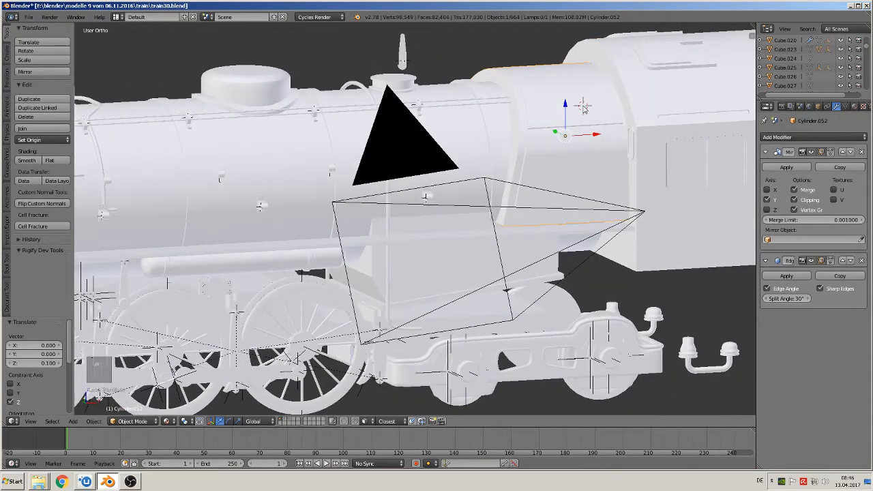
pyautogui.moveTo(565, 113); pyautogui.dragTo(563, 117)
pyautogui.moveTo(577, 126); pyautogui.dragTo(566, 117, button='middle')
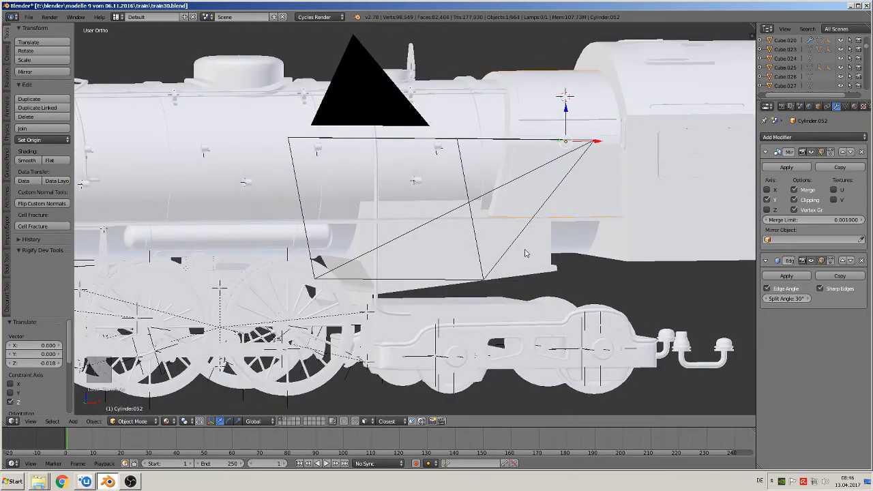
pyautogui.moveTo(525, 253); pyautogui.dragTo(544, 246, button='middle')
pyautogui.scroll(1, 536, 253)
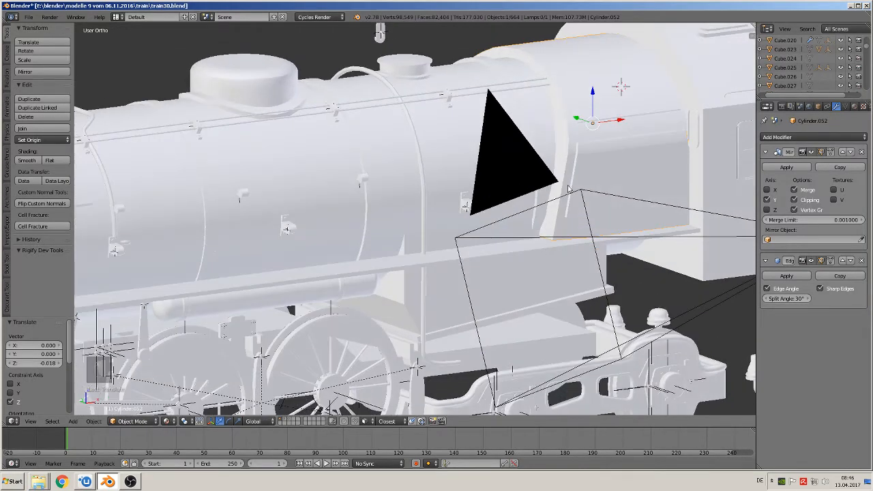
pyautogui.keyDown('shift'); pyautogui.moveTo(568, 184); pyautogui.dragTo(416, 221, button='middle'); pyautogui.keyUp('shift')
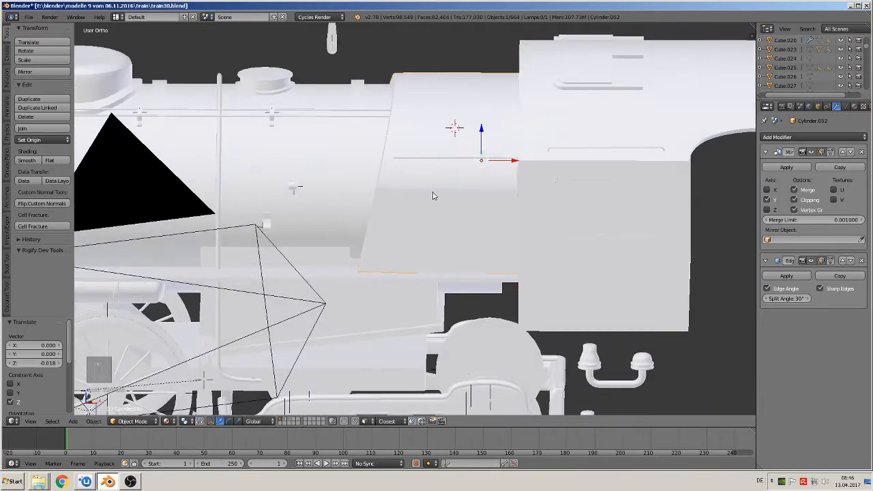
# Step: Scale the firebox casing to 0.795 along X and shift it -0.012 along X
pyautogui.moveTo(483, 181); pyautogui.dragTo(512, 171, button='middle')
pyautogui.press('s')
pyautogui.press('x')
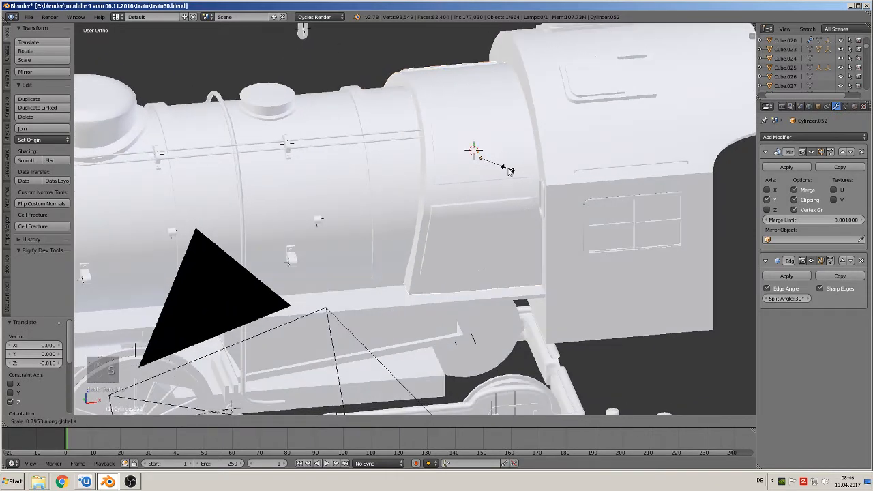
pyautogui.click(508, 173)
pyautogui.moveTo(520, 161); pyautogui.dragTo(512, 156, button='middle')
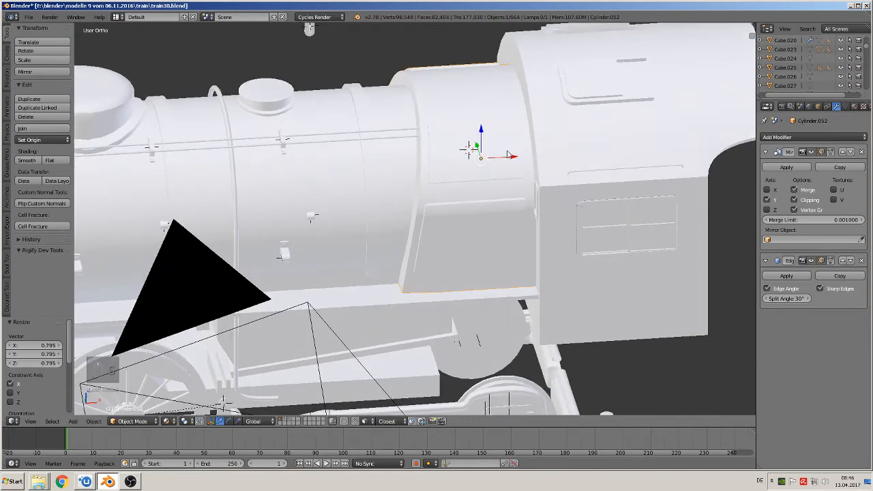
pyautogui.moveTo(507, 155); pyautogui.dragTo(508, 161)
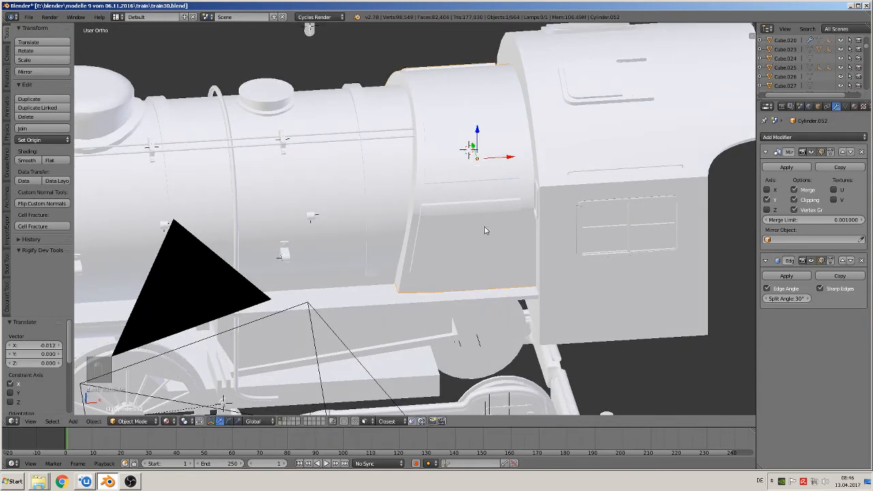
# Step: Move the planeholder back part about -0.856 along Y, outward to the near side of the boiler
pyautogui.rightClick(337, 55)
pyautogui.press('KP_Decimal')
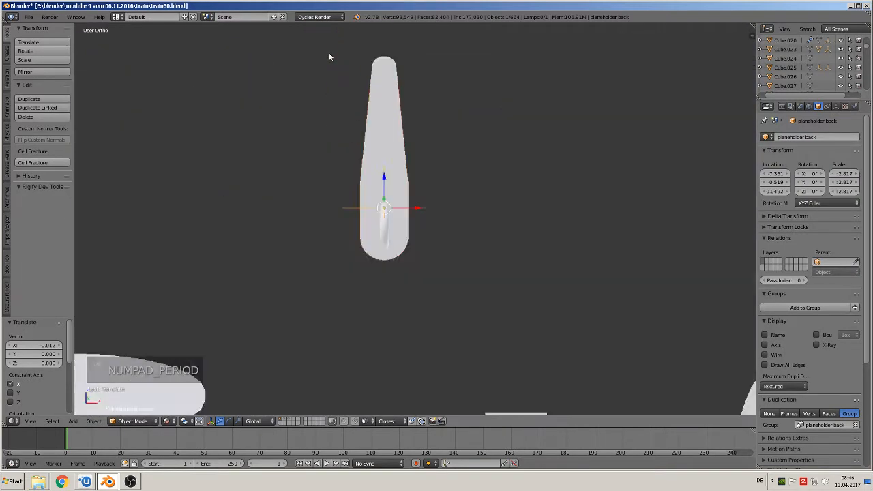
pyautogui.moveTo(378, 144); pyautogui.dragTo(393, 228, button='middle')
pyautogui.press('g')
pyautogui.press('y')
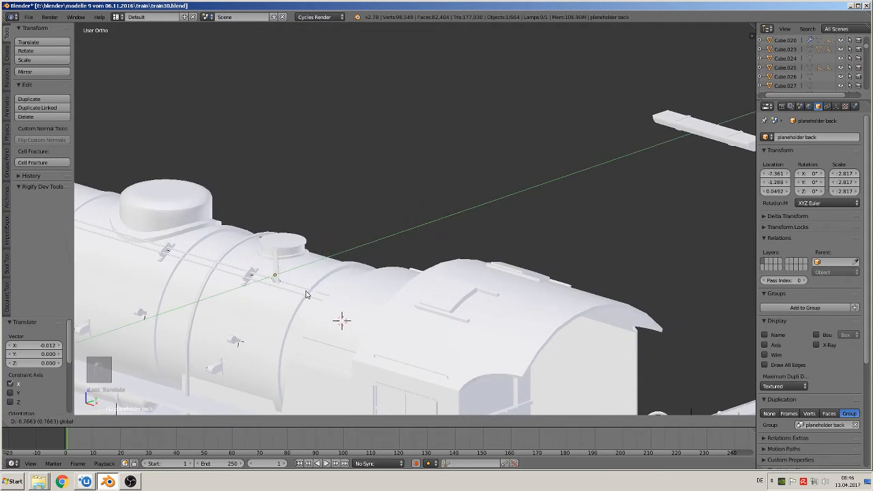
pyautogui.click(298, 299)
# Step: In the front view, move the planeholder back part 0.265 along X and -0.465 along Z onto the lower firebox side
pyautogui.press('KP_1')
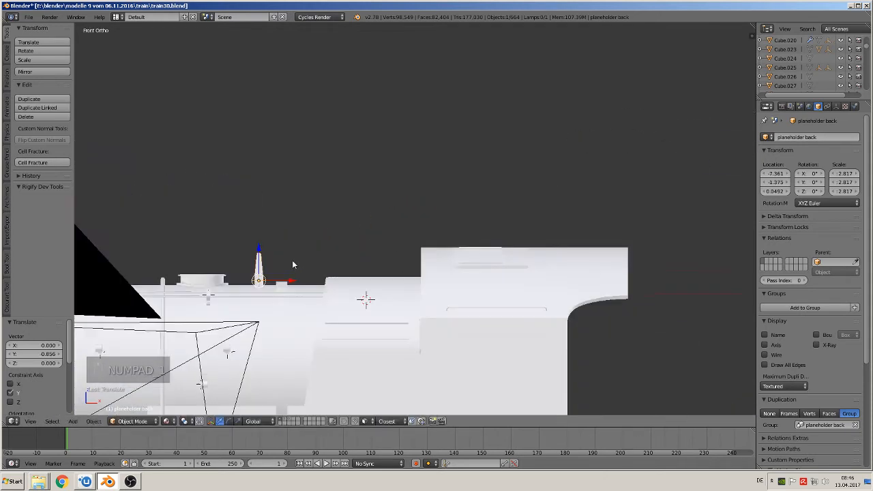
pyautogui.keyDown('shift'); pyautogui.moveTo(332, 265); pyautogui.dragTo(412, 169, button='middle'); pyautogui.keyUp('shift')
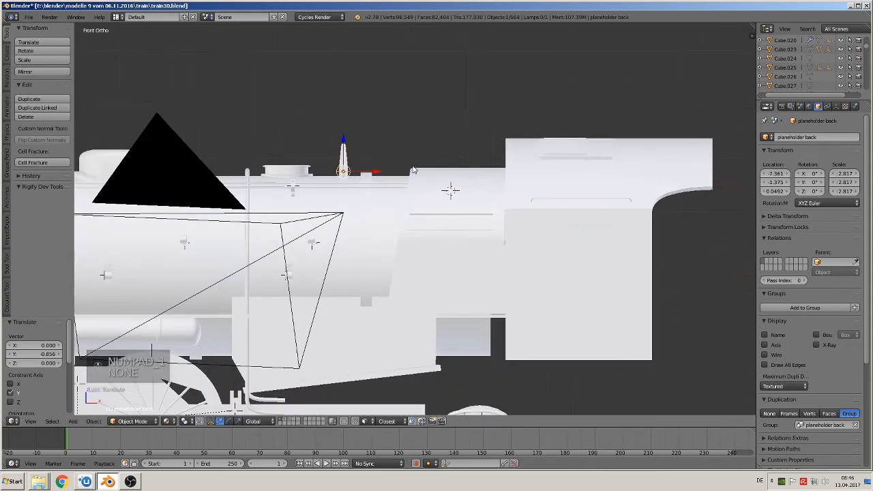
pyautogui.press('g')
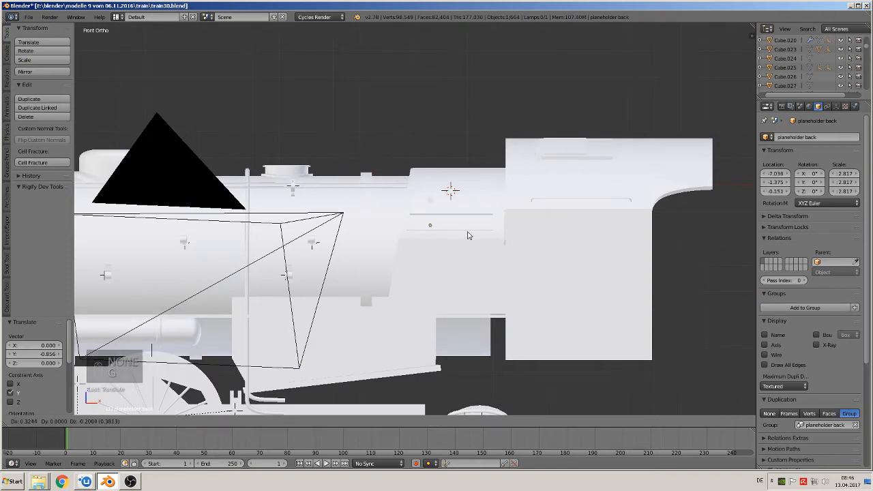
pyautogui.click(444, 300)
# Step: Shift the planeholder back part along Y, -0.078 and 0.004 back, to sit against the firebox side at Y -1.449
pyautogui.moveTo(447, 301); pyautogui.dragTo(412, 307, button='middle')
pyautogui.scroll(4, 428, 304)
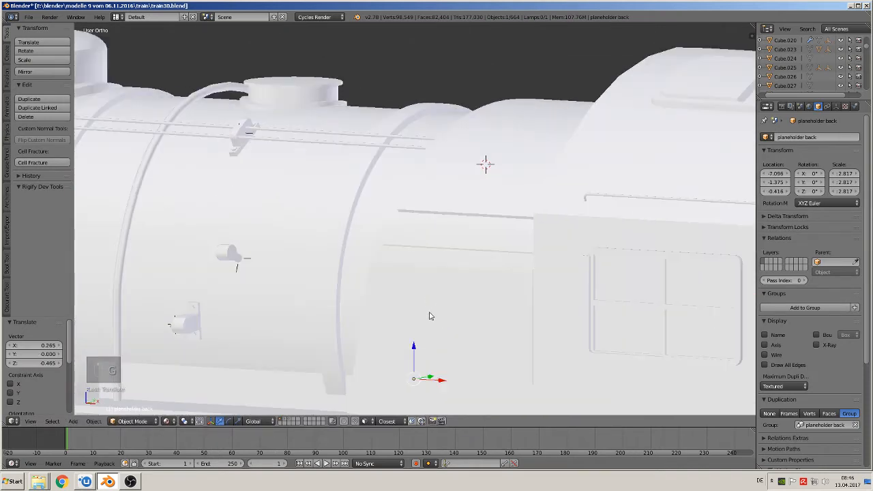
pyautogui.keyDown('shift'); pyautogui.moveTo(427, 351); pyautogui.dragTo(512, 226, button='middle'); pyautogui.keyUp('shift')
pyautogui.press('g')
pyautogui.press('y')
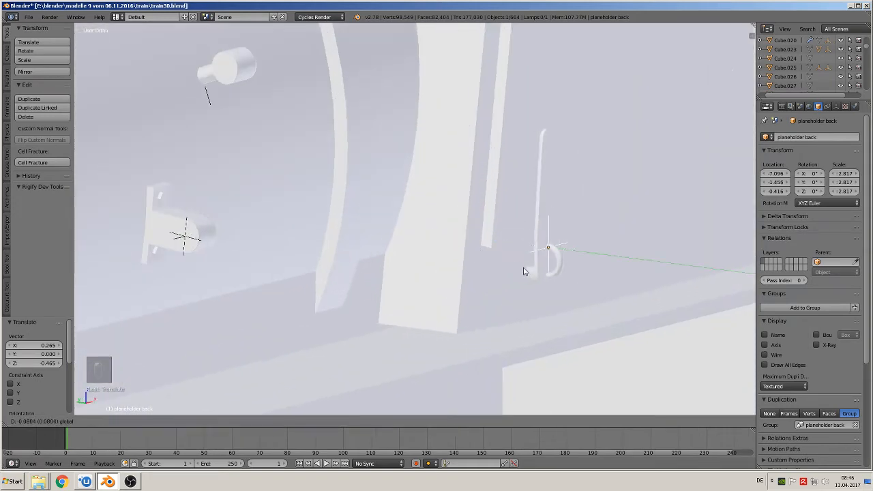
pyautogui.click(518, 266)
pyautogui.moveTo(518, 265)
pyautogui.mouseDown(button='middle')
pyautogui.moveTo(461, 249)
pyautogui.moveTo(520, 250)
pyautogui.mouseUp(button='middle')
pyautogui.press('g')
pyautogui.press('y')
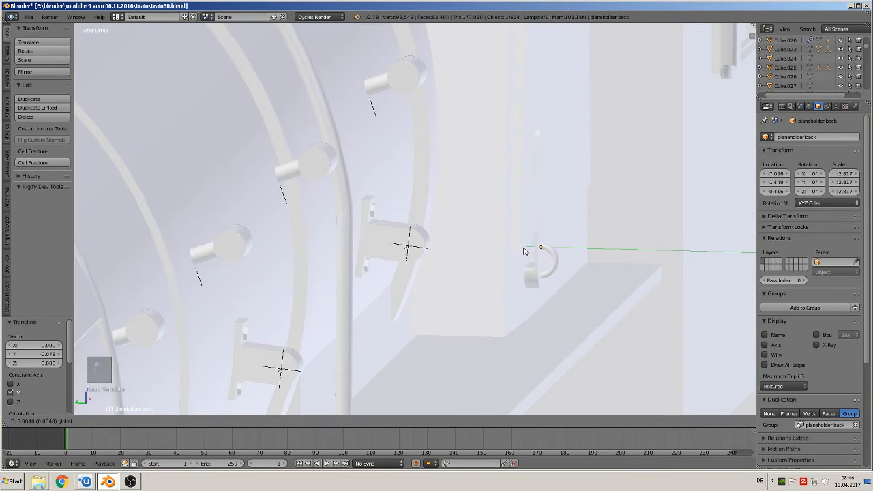
pyautogui.click(522, 250)
pyautogui.scroll(5, 477, 253)
pyautogui.moveTo(445, 256); pyautogui.dragTo(434, 255, button='middle')
pyautogui.scroll(-4, 491, 242)
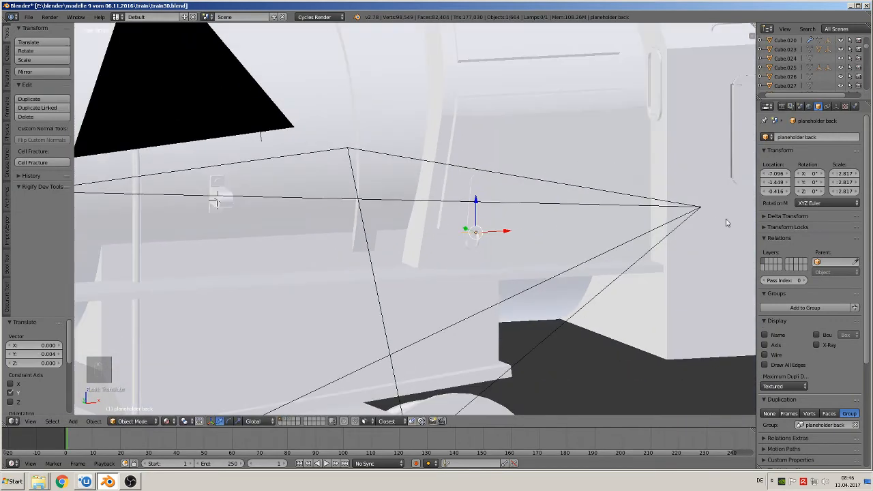
# Step: Try a scaled-down duplicate of the planeholder back part 0.280 along X toward the cab, and delete the copy
pyautogui.keyDown('shift'); pyautogui.moveTo(726, 222); pyautogui.dragTo(618, 240, button='middle'); pyautogui.keyUp('shift')
pyautogui.moveTo(512, 259); pyautogui.dragTo(466, 267, button='middle')
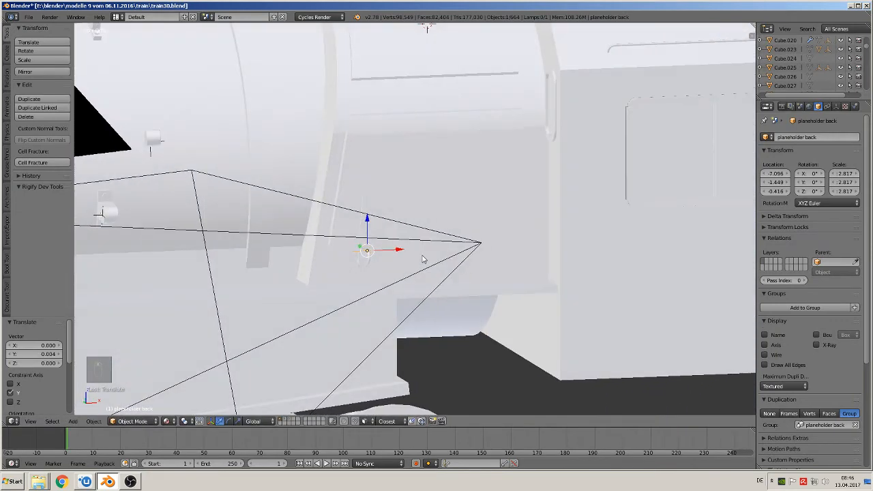
pyautogui.hotkey('shift', 'd')
pyautogui.press('x')
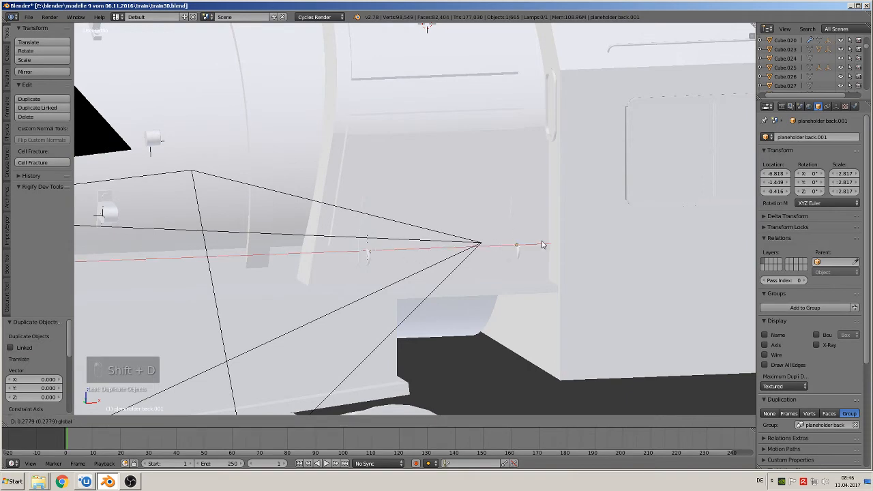
pyautogui.click(542, 244)
pyautogui.moveTo(516, 241); pyautogui.dragTo(546, 239, button='middle')
pyautogui.press('s')
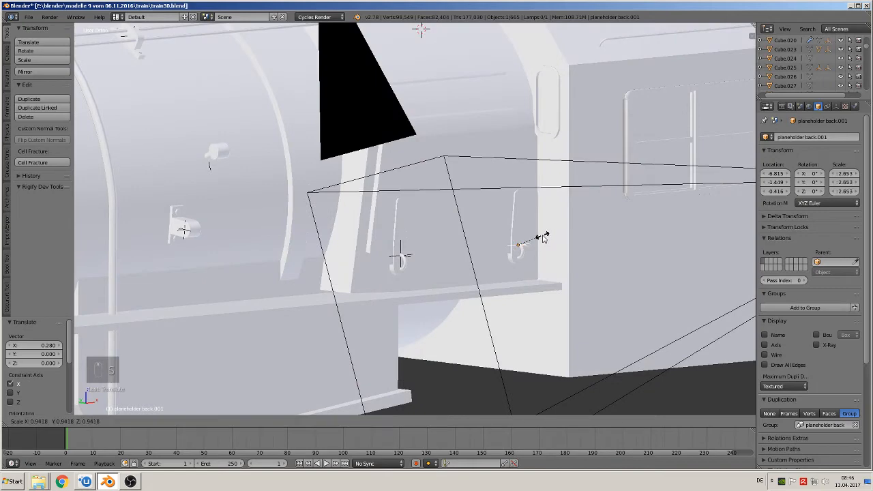
pyautogui.click(542, 242)
pyautogui.press('x')
pyautogui.click(538, 239)
pyautogui.scroll(4, 420, 332)
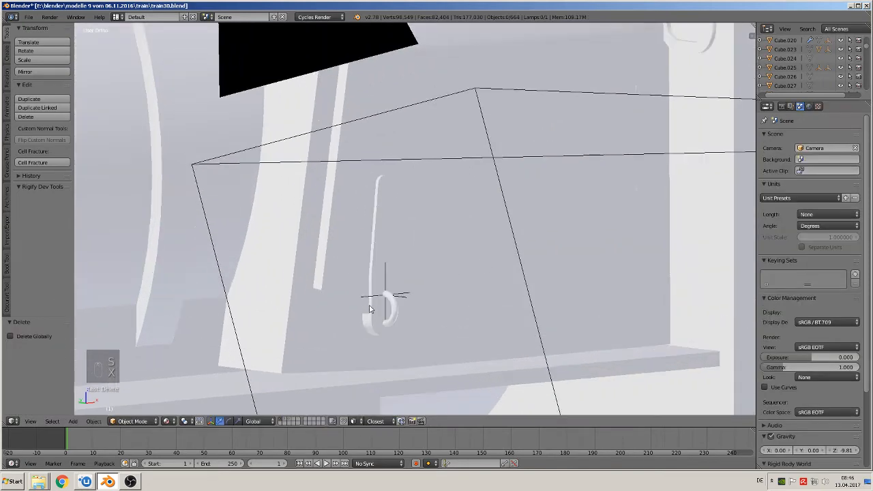
# Step: Scale the planeholder back part down to 1.566 and raise it 0.014 along Z
pyautogui.rightClick(420, 332)
pyautogui.press('s')
pyautogui.click(403, 308)
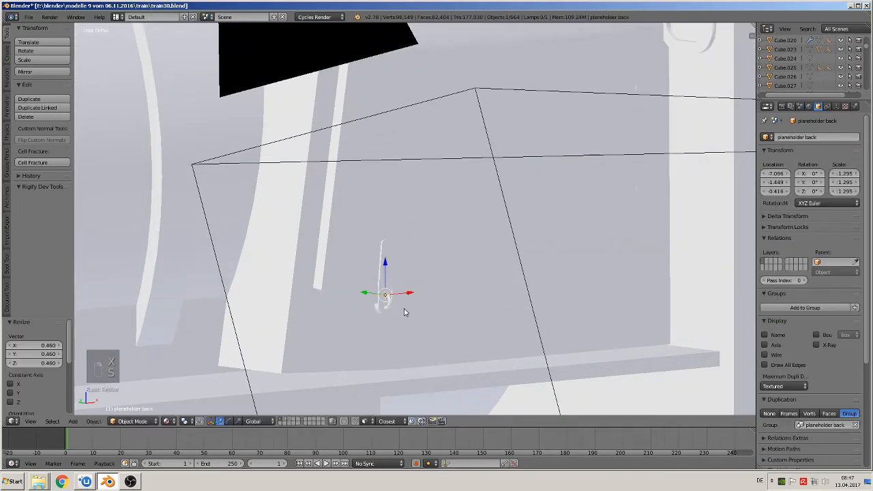
pyautogui.press('s')
pyautogui.click(413, 307)
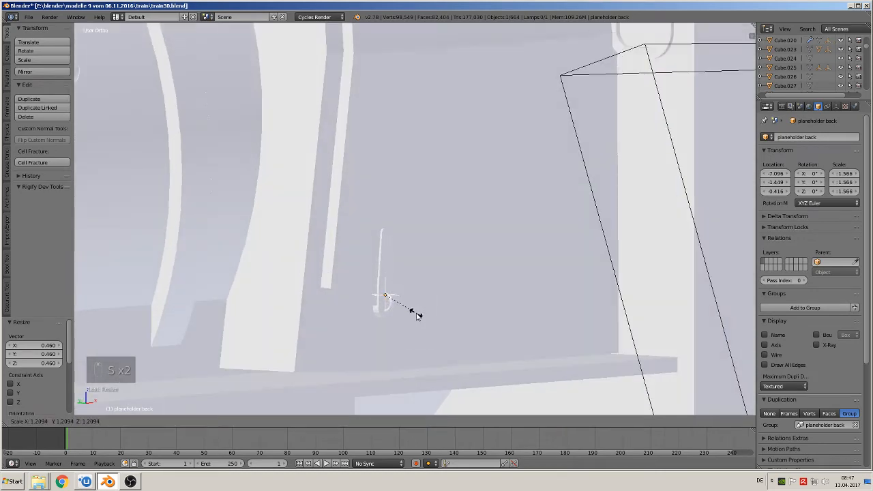
pyautogui.moveTo(385, 273); pyautogui.dragTo(384, 260)
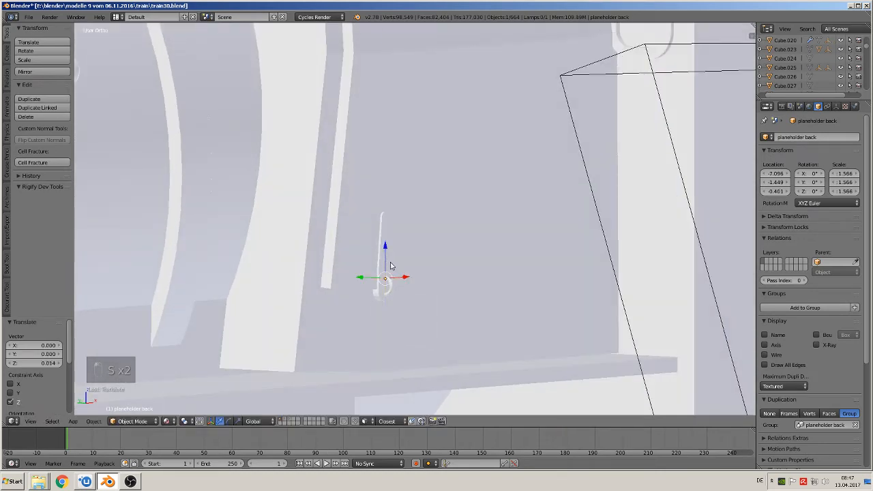
# Step: Fine-tune the smaller planeholder back part along Y so it rests against the firebox side at -1.449
pyautogui.moveTo(384, 273); pyautogui.dragTo(438, 270, button='middle')
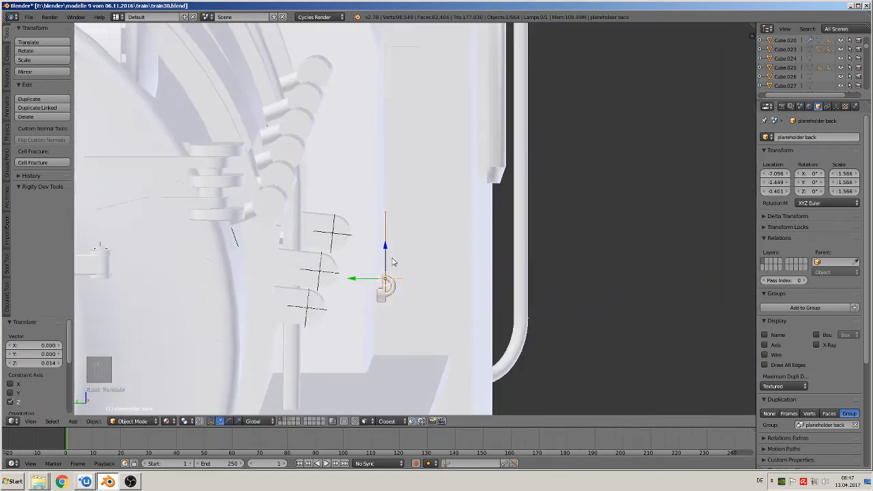
pyautogui.moveTo(381, 263); pyautogui.dragTo(373, 272, button='middle')
pyautogui.press('g')
pyautogui.press('y')
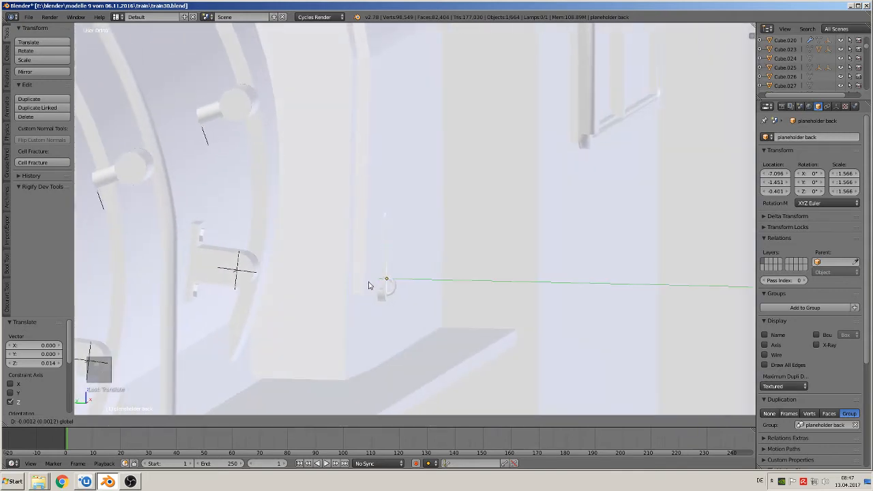
pyautogui.click(366, 285)
pyautogui.scroll(4, 395, 299)
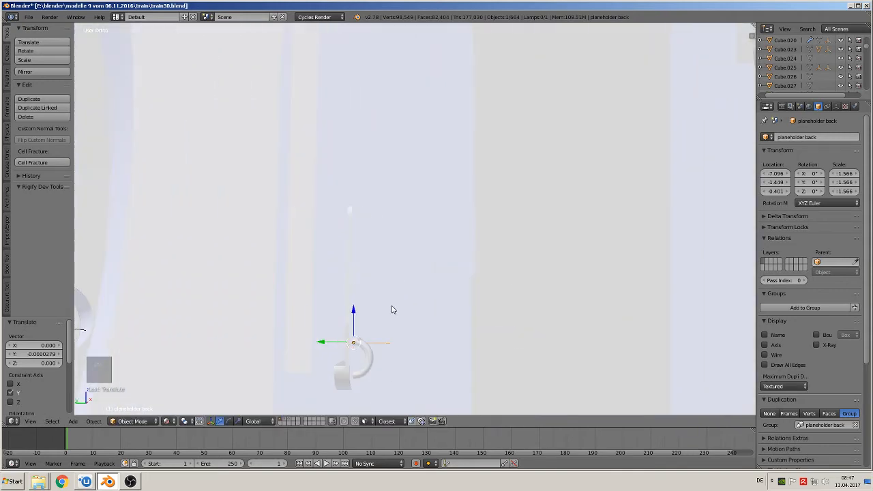
pyautogui.moveTo(392, 309); pyautogui.dragTo(446, 282, button='middle')
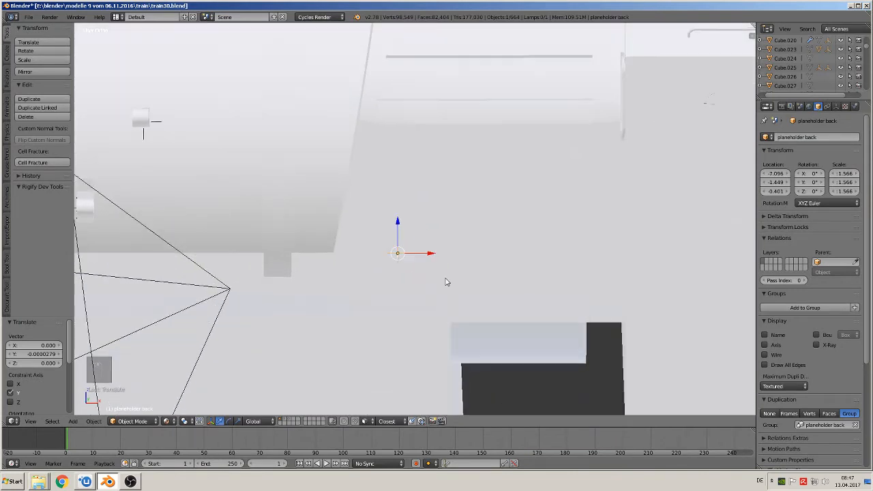
# Step: Switch the viewport shading to Solid
pyautogui.click(169, 422)
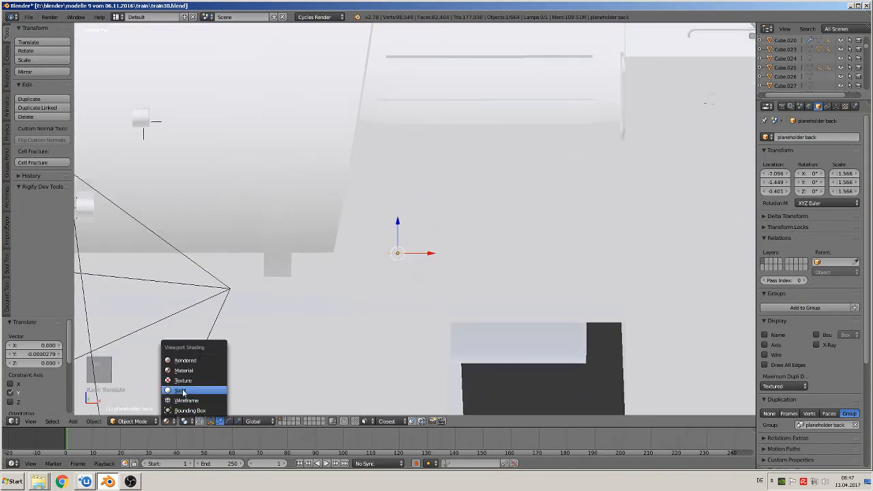
pyautogui.click(183, 391)
pyautogui.moveTo(390, 311); pyautogui.dragTo(410, 272, button='middle')
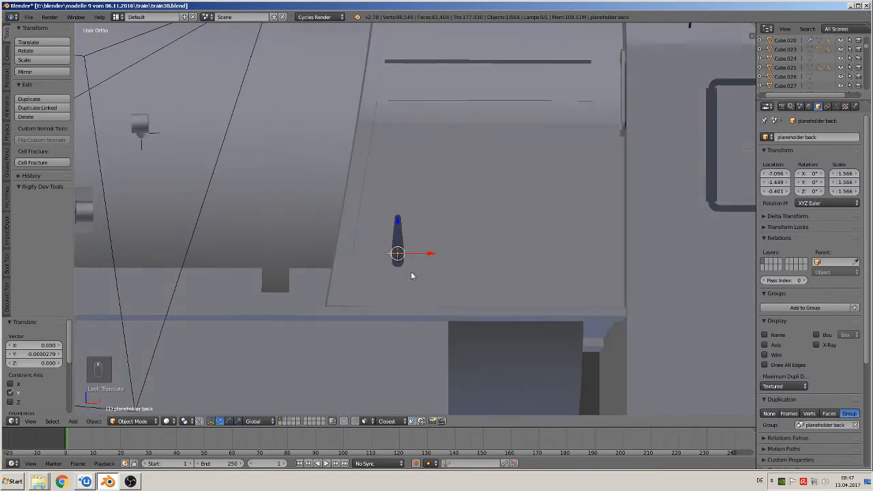
# Step: Duplicate the planeholder back part 0.250 along X toward the cab on the firebox side
pyautogui.hotkey('shift', 'd')
pyautogui.press('x')
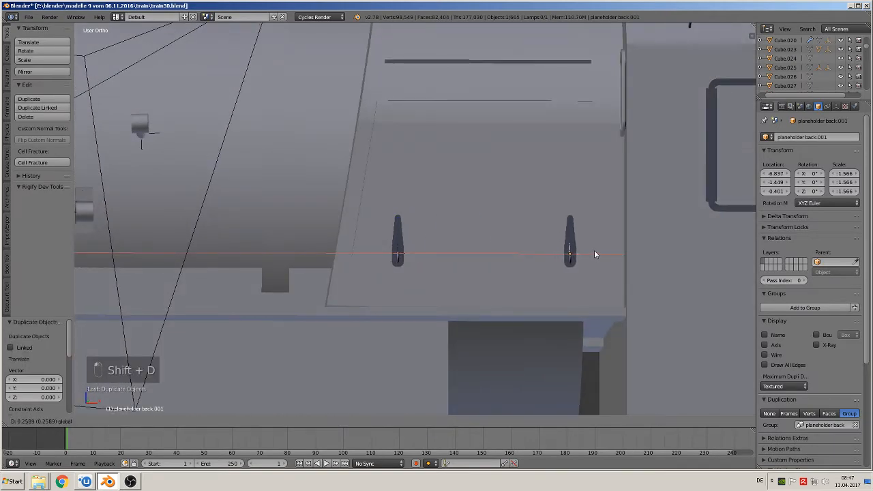
pyautogui.click(595, 259)
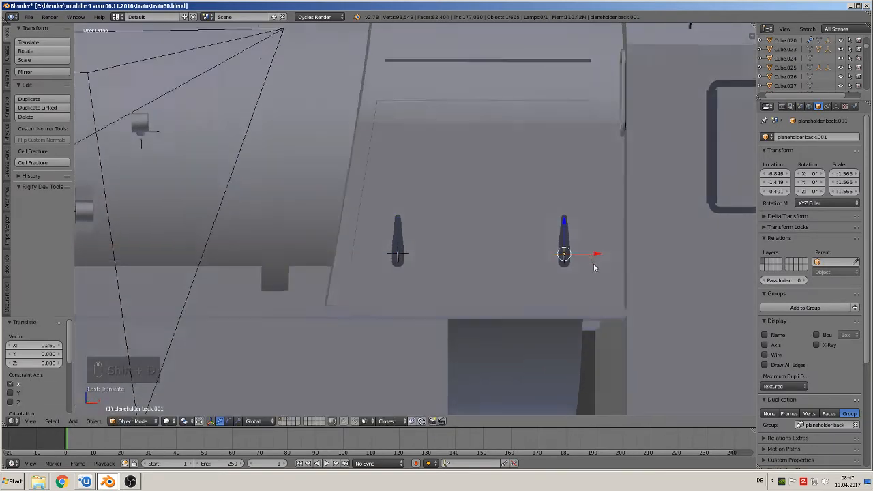
pyautogui.moveTo(593, 264); pyautogui.dragTo(573, 286, button='middle')
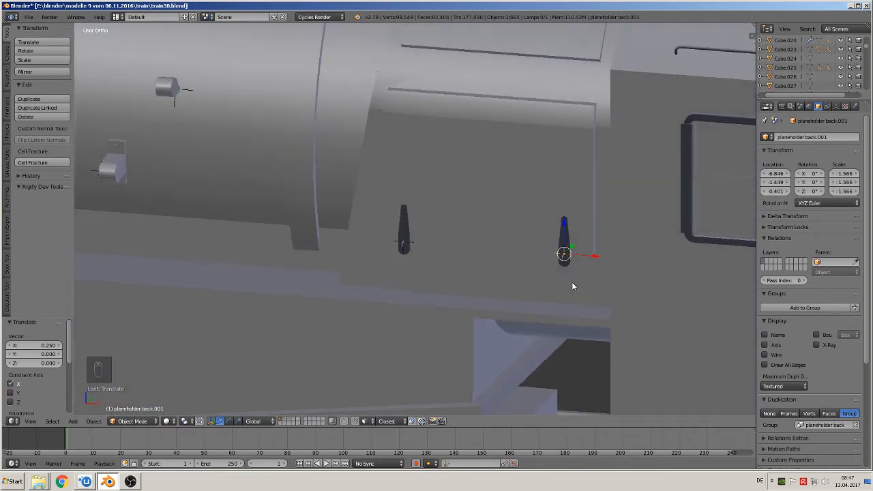
# Step: Duplicate the cab-side planeholder back part 0.267 upward along Z on the firebox side
pyautogui.hotkey('shift', 'd')
pyautogui.press('z')
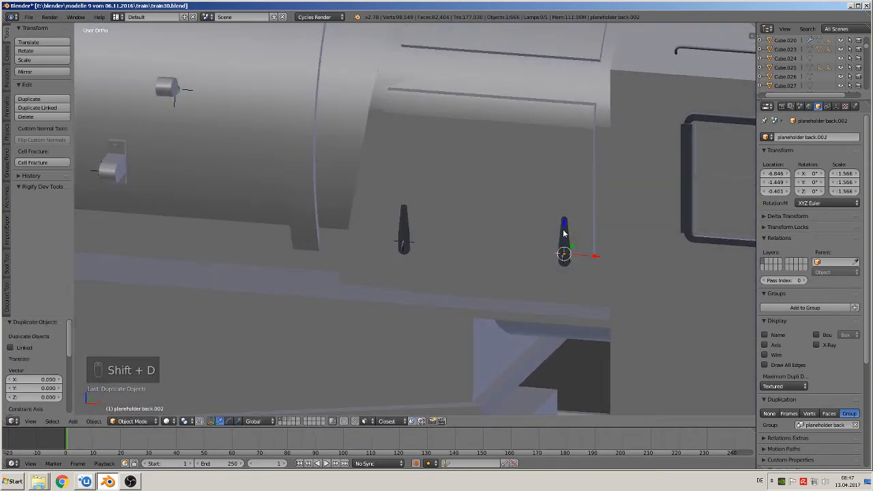
pyautogui.click(582, 64)
pyautogui.keyDown('shift'); pyautogui.moveTo(578, 129); pyautogui.dragTo(514, 217, button='middle'); pyautogui.keyUp('shift')
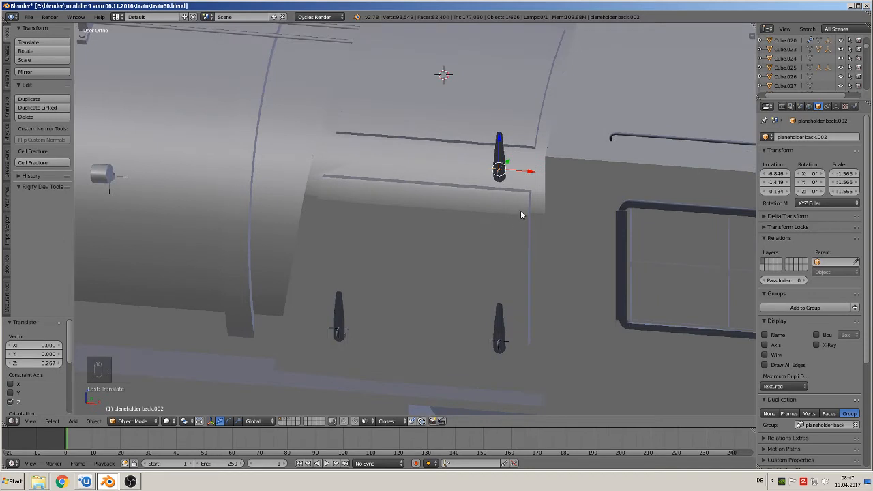
# Step: Rotate the raised plate holder copy 180° about X and 180° about Z so its narrow end faces down
pyautogui.write('r180')
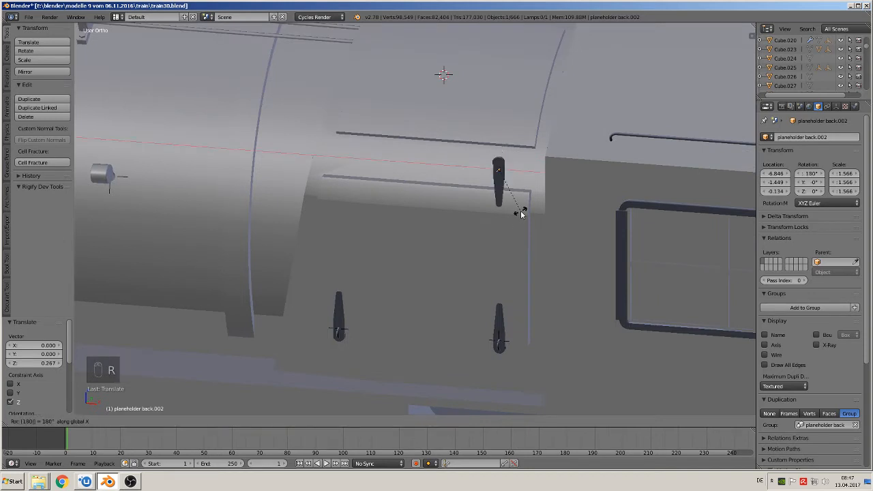
pyautogui.press('Return')
pyautogui.write('rz')
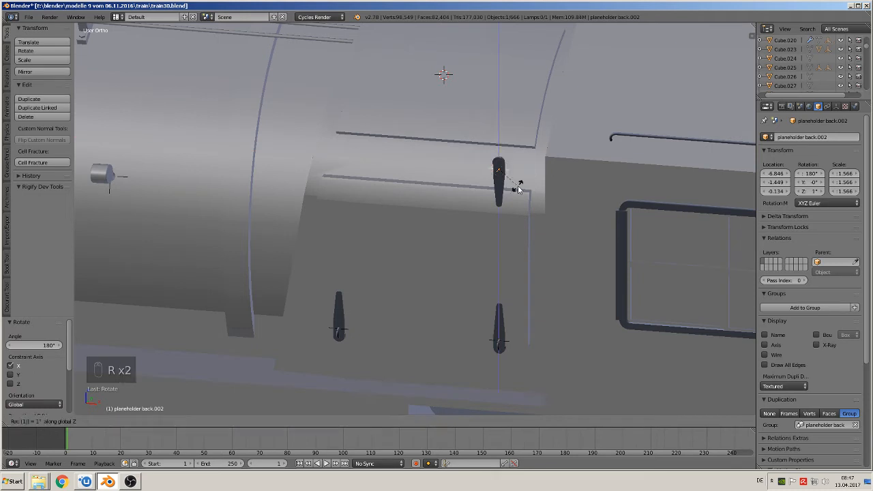
pyautogui.write('180')
pyautogui.press('Return')
pyautogui.scroll(2, 523, 165)
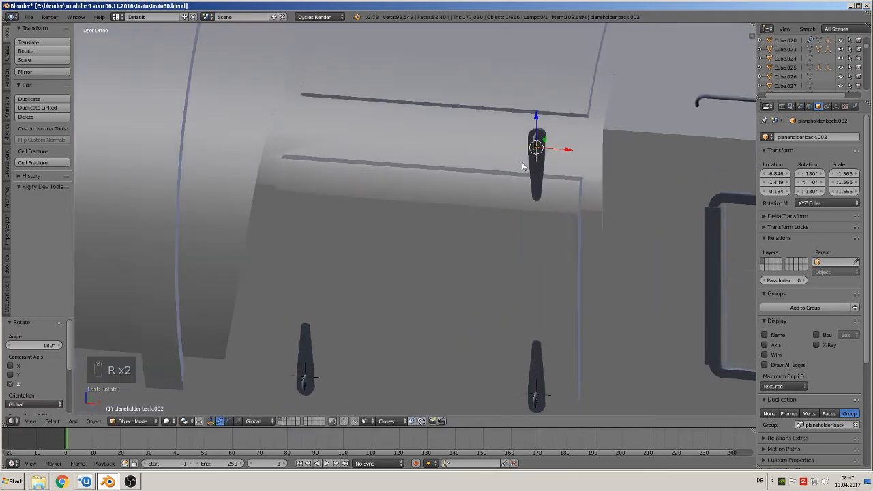
# Step: Fit the flipped plate holder onto the side plate's upper edge at Y -1.448 and Z -0.176
pyautogui.press('g')
pyautogui.press('z')
pyautogui.click(536, 129)
pyautogui.moveTo(536, 130); pyautogui.dragTo(513, 168, button='middle')
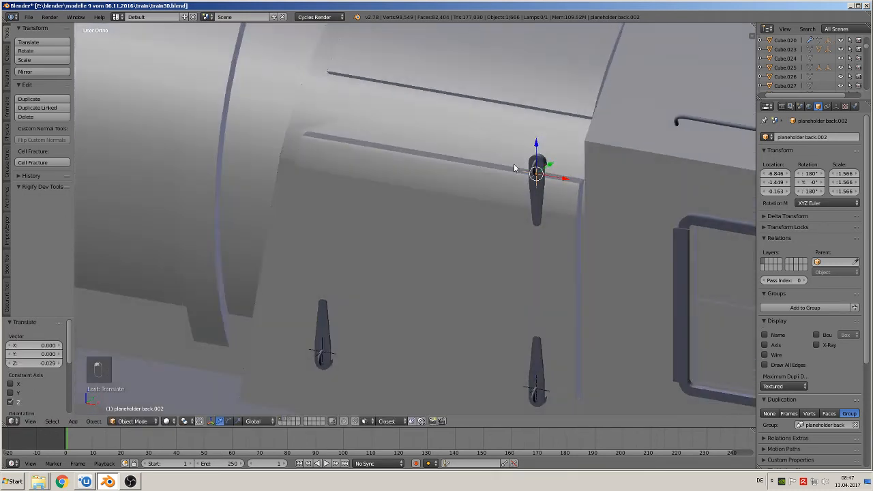
pyautogui.moveTo(551, 165); pyautogui.dragTo(537, 158)
pyautogui.moveTo(537, 158); pyautogui.dragTo(571, 155, button='middle')
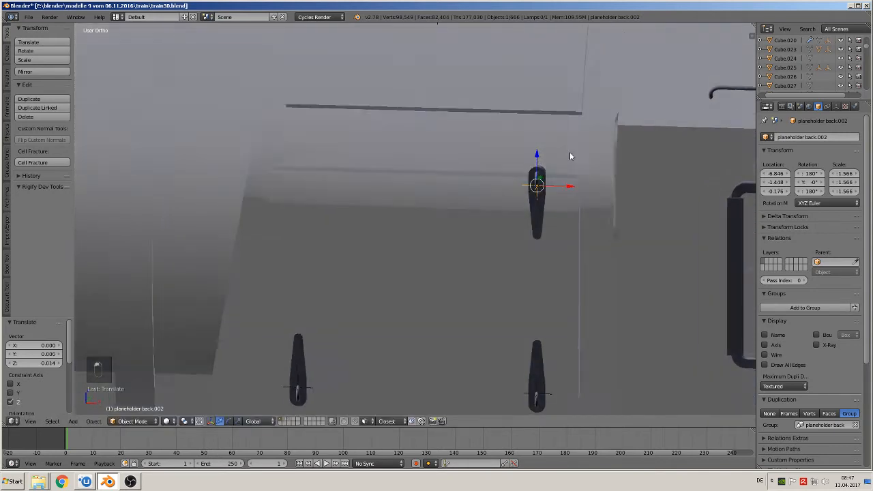
# Step: Duplicate the flipped plate holder -0.251 along X, above the front lower holder
pyautogui.hotkey('shift', 'd')
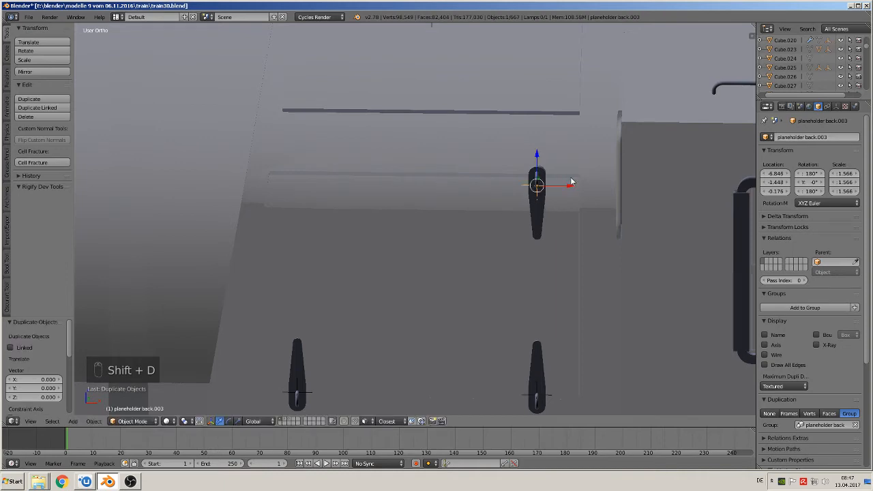
pyautogui.press('x')
pyautogui.click(321, 188)
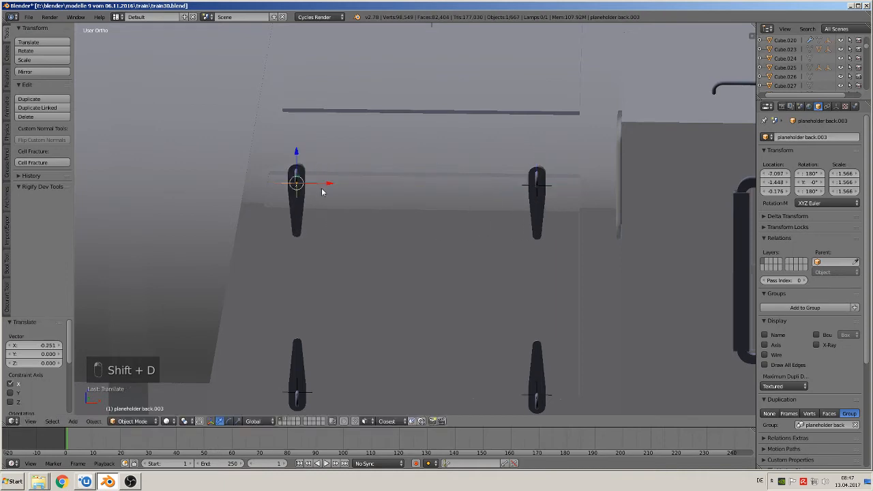
# Step: Duplicate the front flipped plate holder and raise the copy 0.217 along Z toward the top of the firebox casing
pyautogui.moveTo(323, 189); pyautogui.dragTo(262, 264, button='middle')
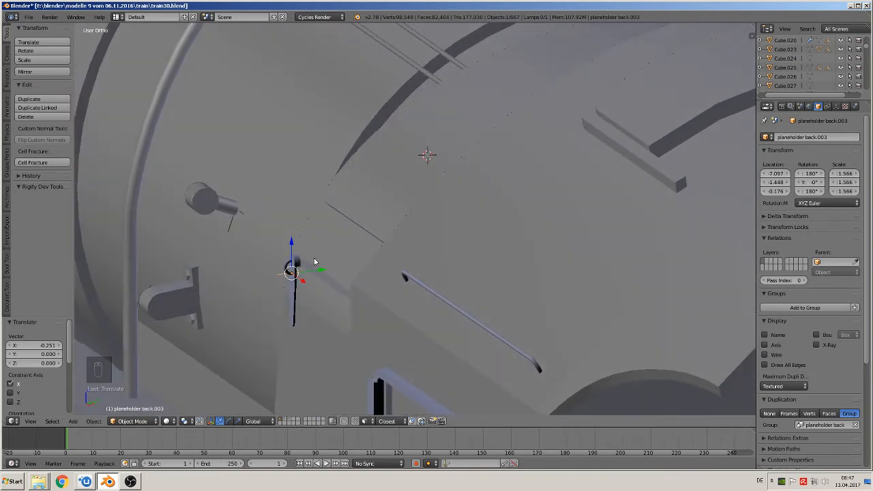
pyautogui.moveTo(331, 314); pyautogui.dragTo(400, 298, button='middle')
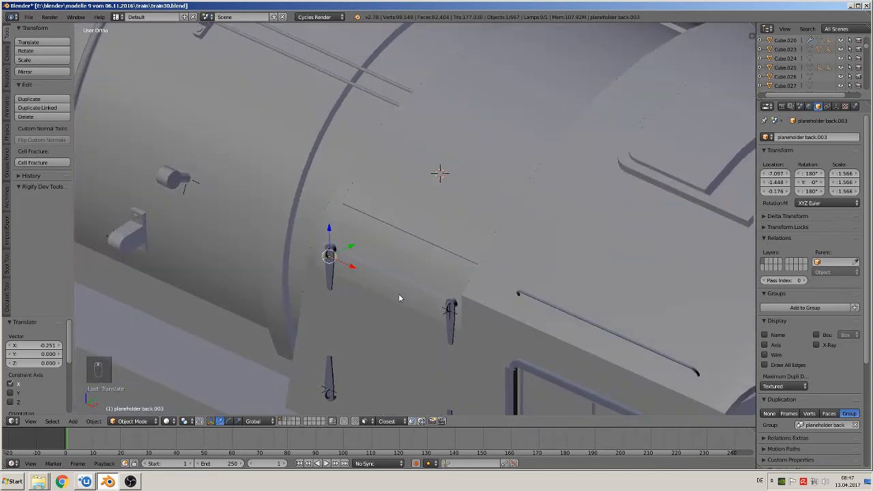
pyautogui.hotkey('shift', 'd')
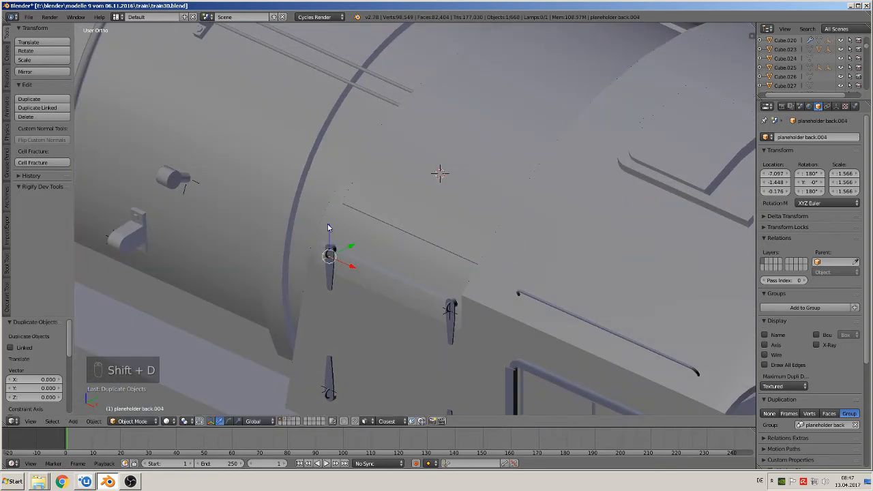
pyautogui.press('g')
pyautogui.press('z')
pyautogui.click(351, 101)
pyautogui.moveTo(375, 126); pyautogui.dragTo(283, 155, button='middle')
# Step: Move the raised copy 0.237 along Y and 0.070 along X to the upper plate's top edge
pyautogui.press('g')
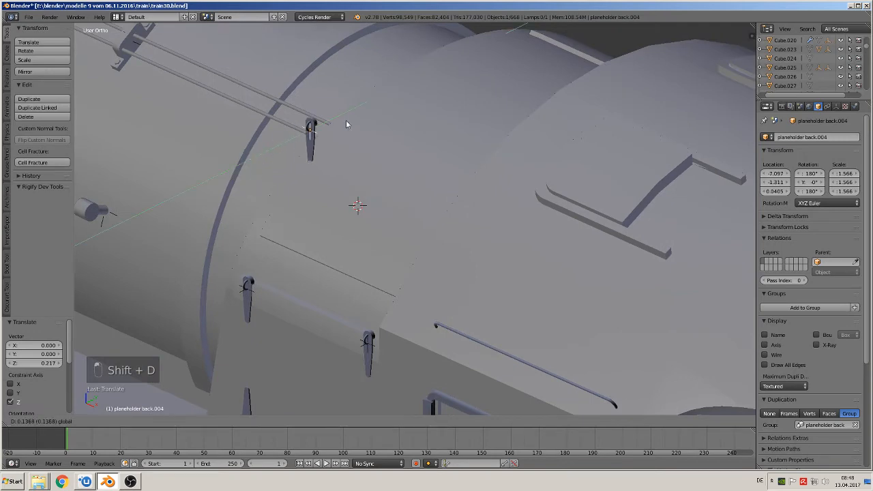
pyautogui.press('y')
pyautogui.click(348, 120)
pyautogui.moveTo(349, 120)
pyautogui.mouseDown(button='middle')
pyautogui.moveTo(363, 144)
pyautogui.moveTo(360, 132)
pyautogui.mouseUp(button='middle')
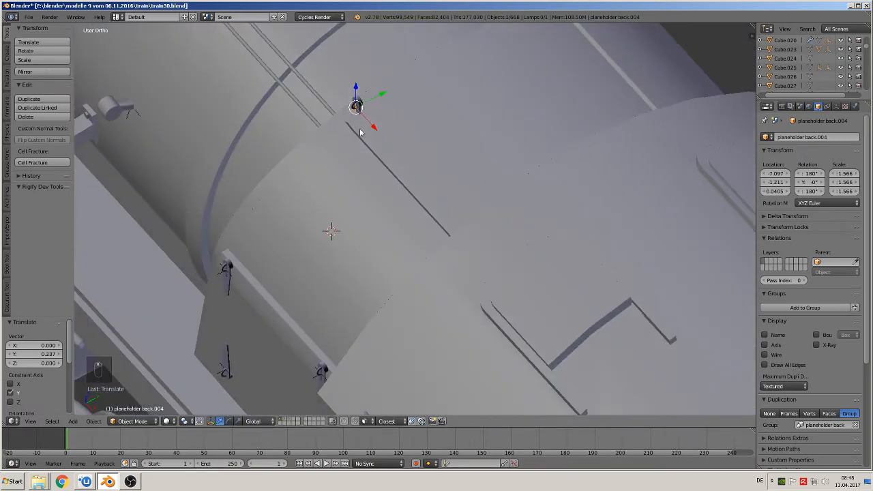
pyautogui.press('g')
pyautogui.press('x')
pyautogui.click(402, 152)
# Step: Tilt the top plate holder about X to 252.83° and fit it to the casing at X -7.061, Y -1.240
pyautogui.press('r')
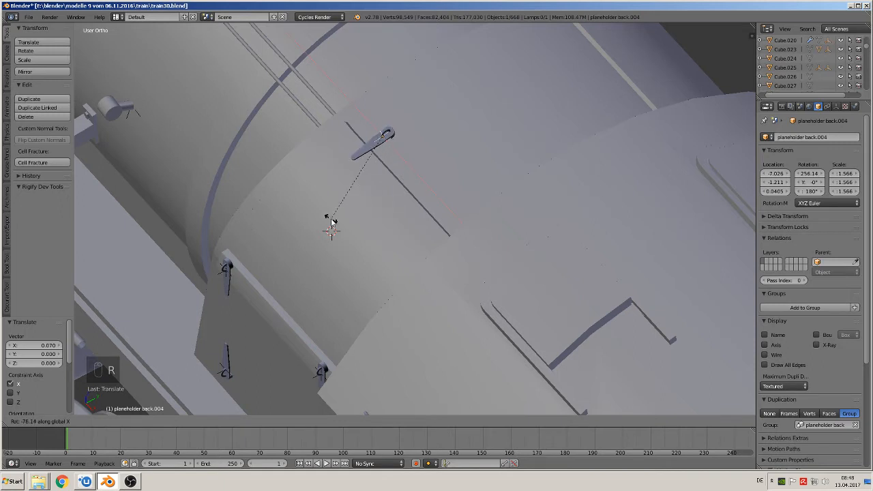
pyautogui.click(338, 223)
pyautogui.moveTo(397, 154); pyautogui.dragTo(382, 144)
pyautogui.moveTo(382, 143); pyautogui.dragTo(401, 155, button='middle')
pyautogui.moveTo(392, 107); pyautogui.dragTo(380, 114)
pyautogui.moveTo(380, 113); pyautogui.dragTo(410, 127, button='middle')
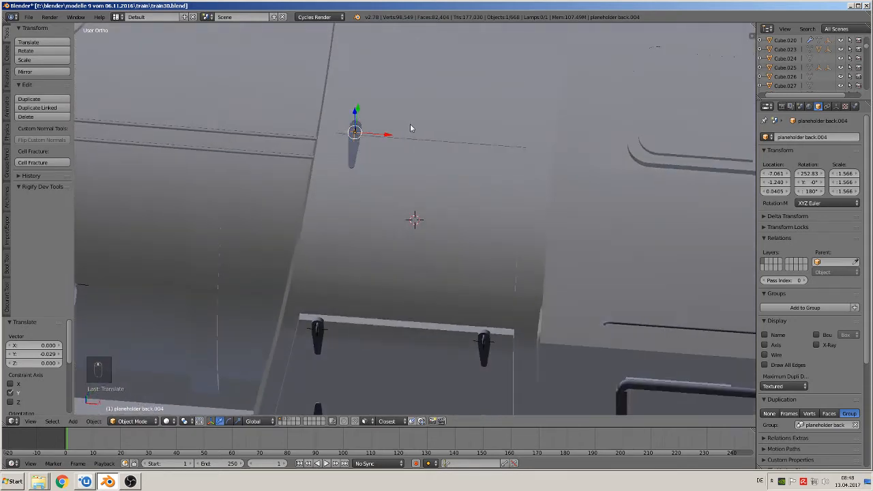
# Step: Duplicate the tilted top plate holder 0.220 along X toward the cab
pyautogui.hotkey('shift', 'd')
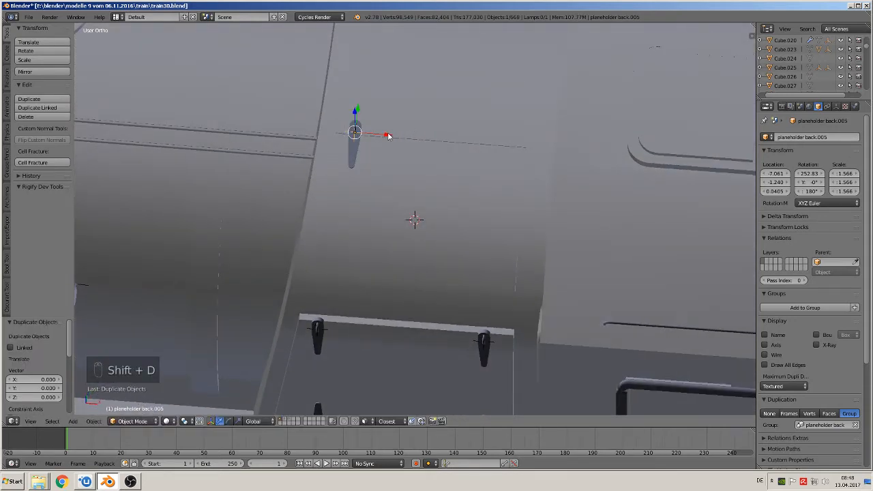
pyautogui.click(532, 161)
pyautogui.moveTo(520, 176); pyautogui.dragTo(488, 157, button='middle')
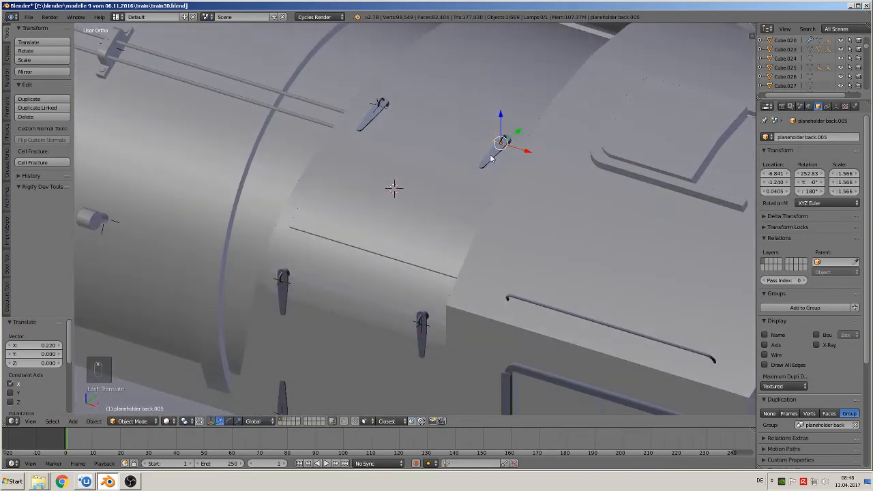
# Step: Duplicate the cab-side top plate holder -0.417 along Y, outward from the casing
pyautogui.hotkey('shift', 'd')
pyautogui.press('y')
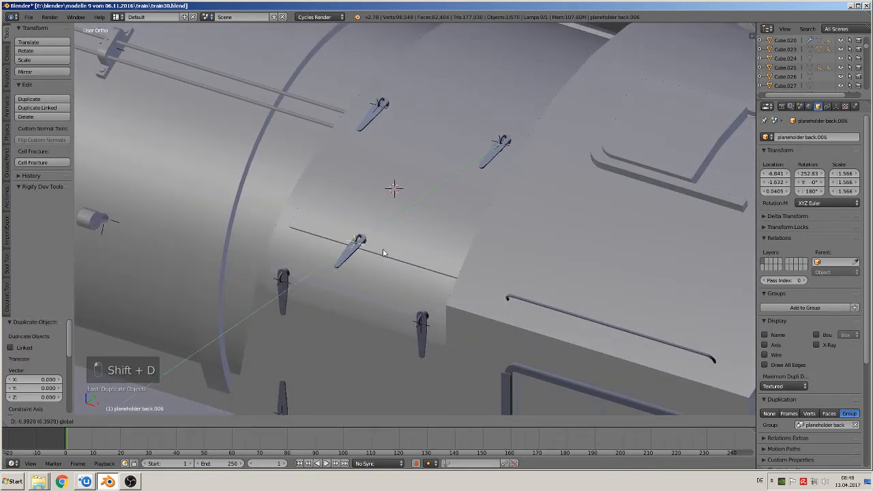
pyautogui.click(376, 259)
pyautogui.moveTo(376, 259)
pyautogui.mouseDown(button='middle')
pyautogui.moveTo(353, 271)
pyautogui.moveTo(372, 274)
pyautogui.mouseUp(button='middle')
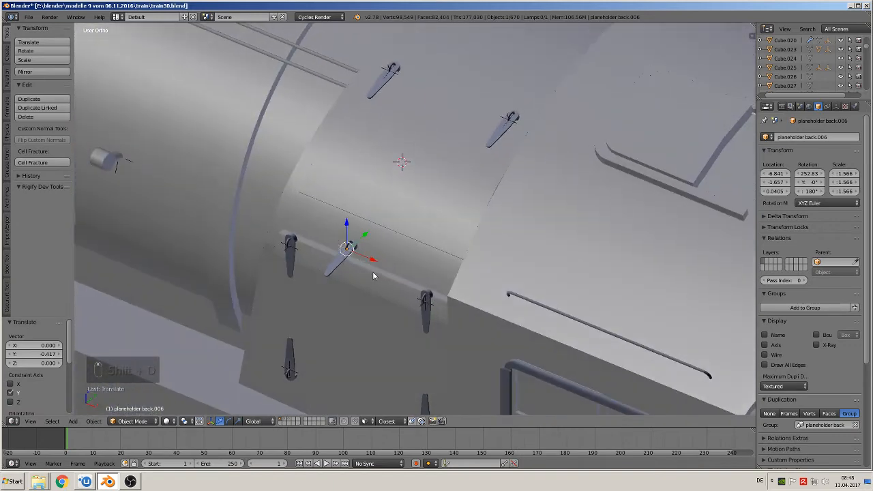
# Step: Turn the outer copy 180° about Z and tilt it about X to 339.27°
pyautogui.write('r')
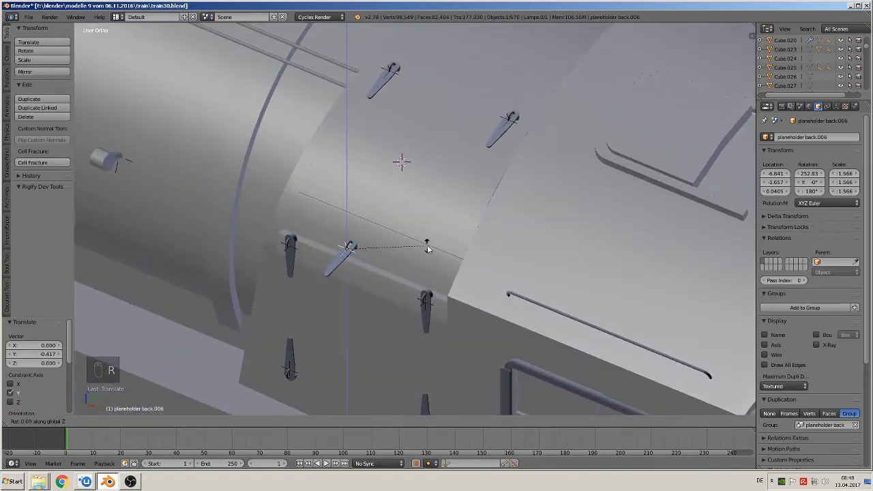
pyautogui.write('180')
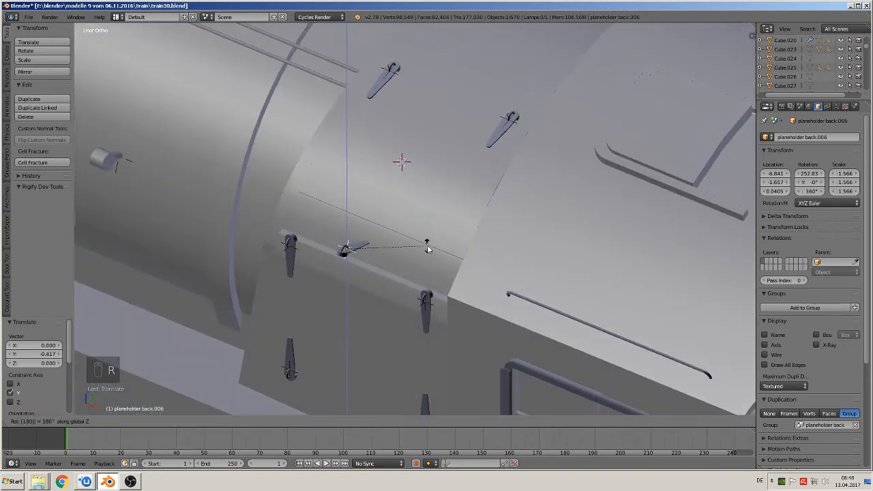
pyautogui.press('Return')
pyautogui.moveTo(390, 267); pyautogui.dragTo(348, 244, button='middle')
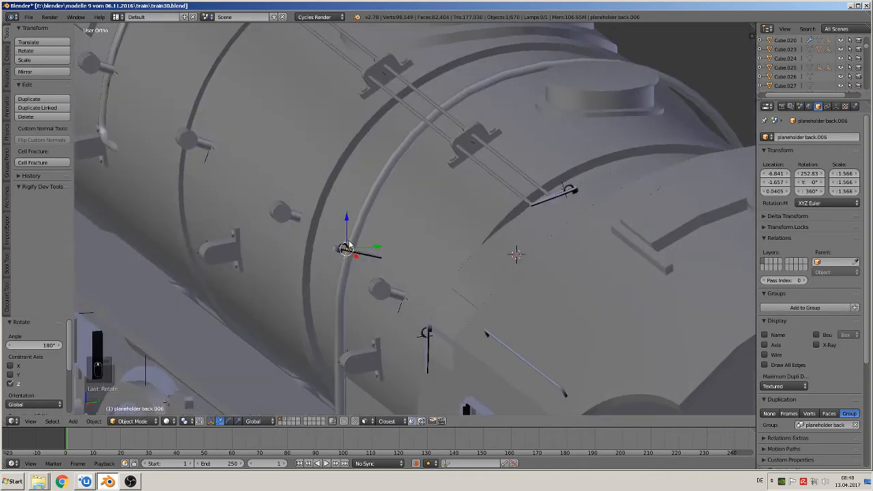
pyautogui.press('r')
pyautogui.press('x')
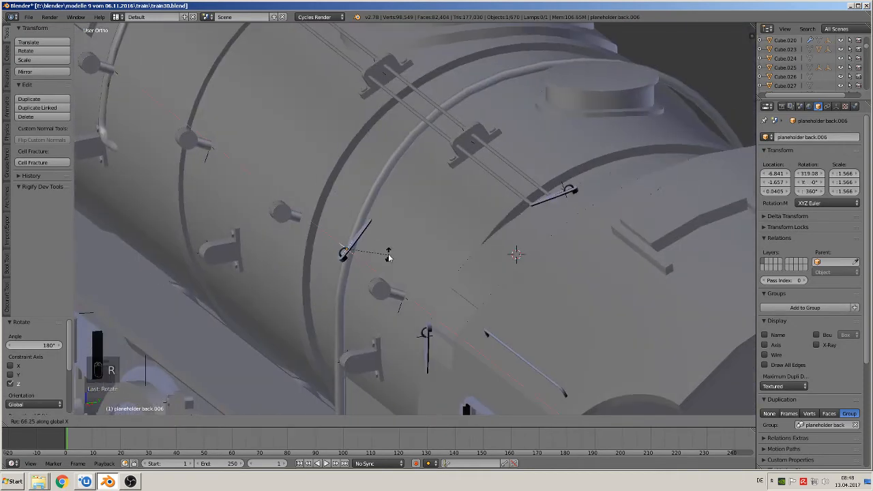
pyautogui.click(383, 250)
# Step: Move the turned plate holder onto the upper plate's lower edge near the cab at Y -1.409, Z -0.110
pyautogui.moveTo(384, 268); pyautogui.dragTo(385, 265, button='middle')
pyautogui.moveTo(375, 239); pyautogui.dragTo(502, 199)
pyautogui.moveTo(502, 199); pyautogui.dragTo(556, 171, button='middle')
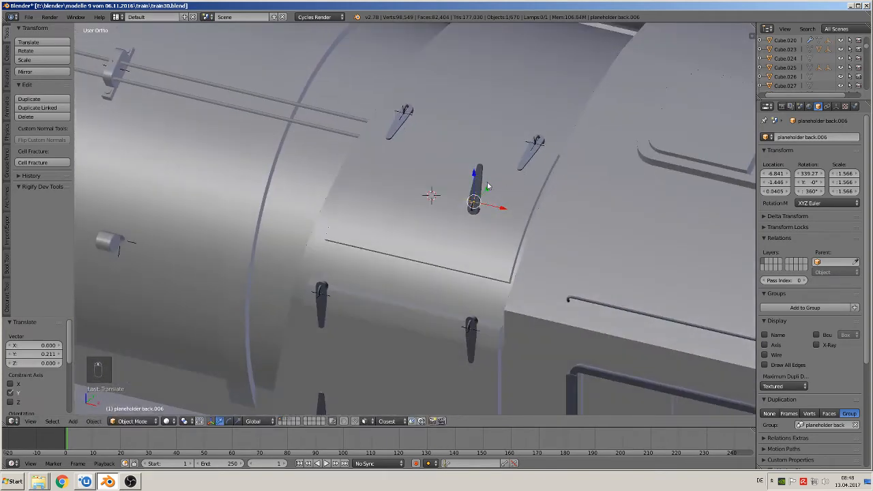
pyautogui.moveTo(487, 185); pyautogui.dragTo(502, 265)
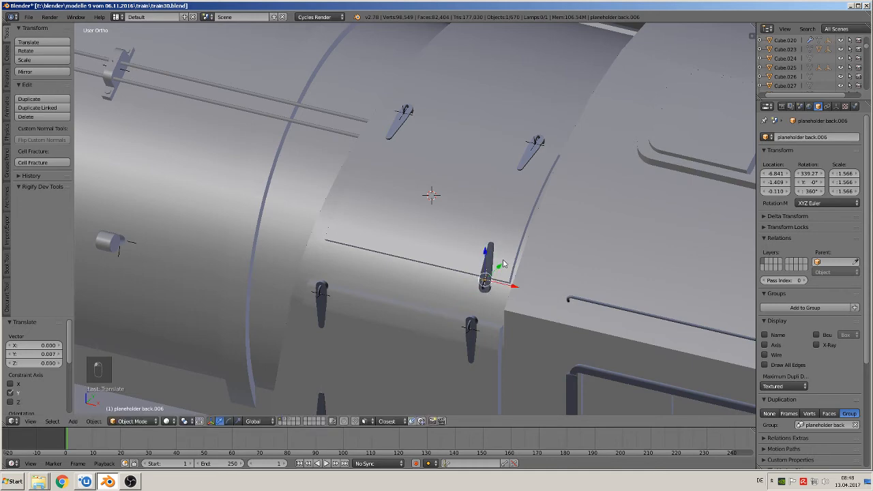
# Step: Rotate the lower-edge plate holder by -13.797° in the view along the boiler to follow the casing's curve
pyautogui.moveTo(503, 260); pyautogui.dragTo(537, 285, button='middle')
pyautogui.scroll(2, 590, 265)
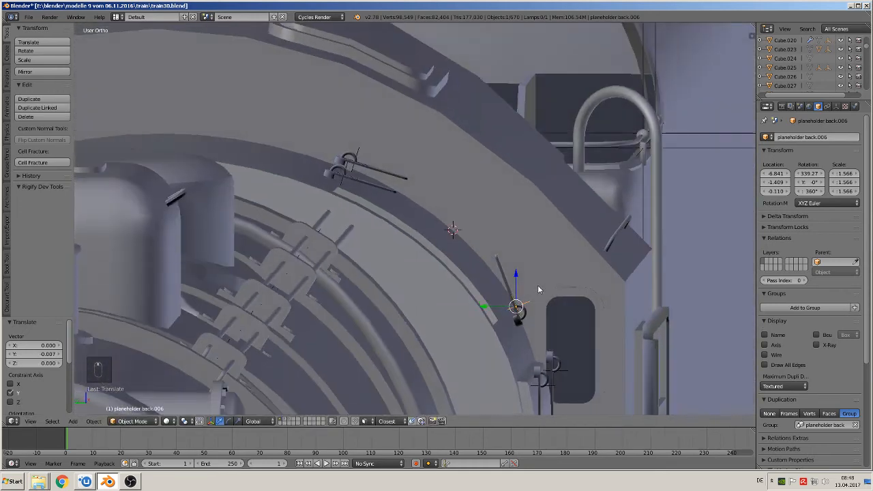
pyautogui.press('r')
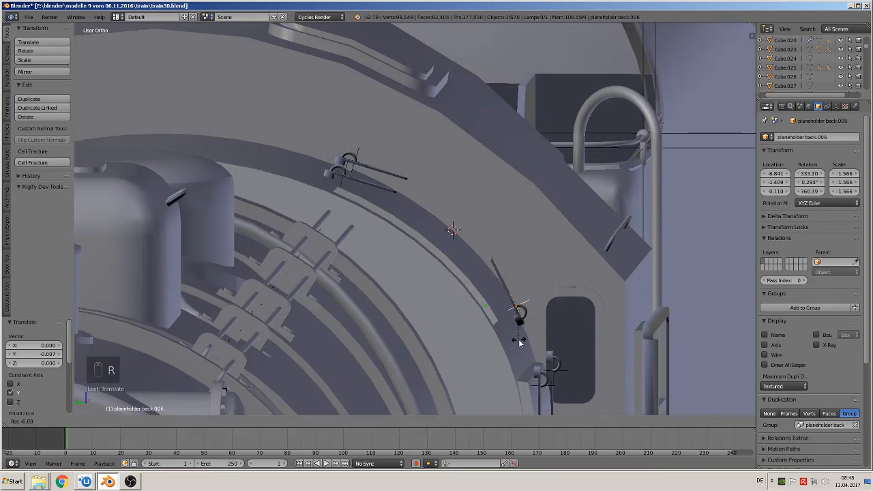
pyautogui.click(523, 335)
pyautogui.moveTo(523, 334); pyautogui.dragTo(442, 315, button='middle')
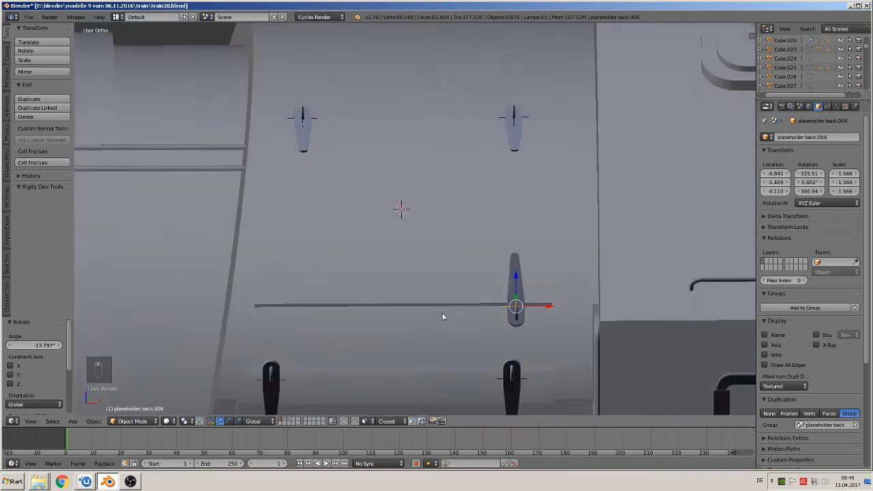
# Step: Duplicate the lower-edge plate holder -0.222 along X to the front end of the upper plate
pyautogui.hotkey('shift', 'd')
pyautogui.press('x')
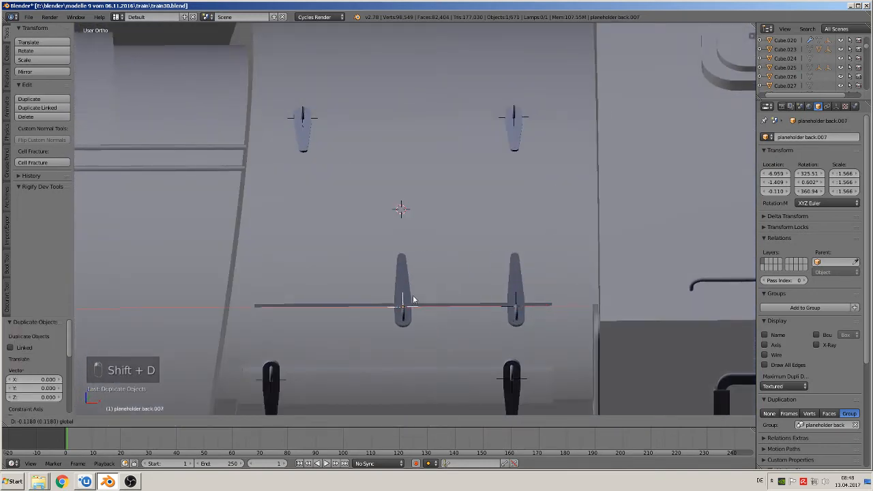
pyautogui.click(331, 291)
# Step: Select both top plate holders and lower them 0.009 along Z onto the casing
pyautogui.moveTo(331, 292); pyautogui.dragTo(380, 303, button='middle')
pyautogui.rightClick(268, 220)
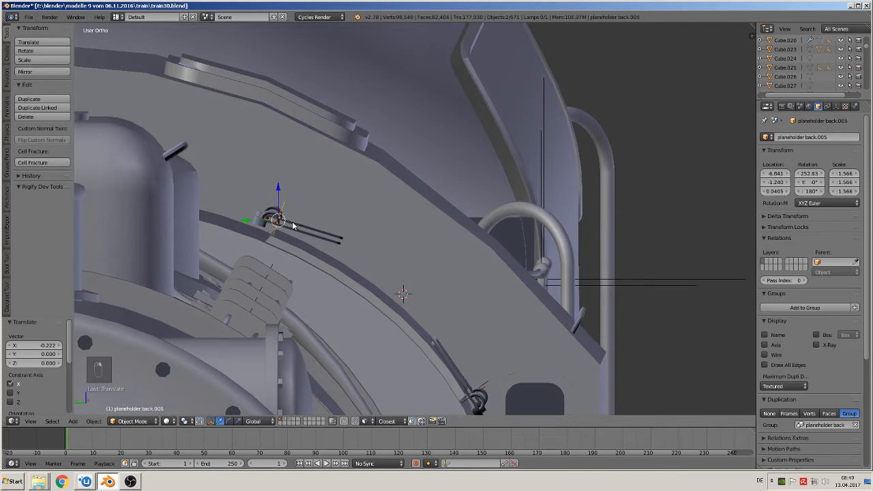
pyautogui.press('g')
pyautogui.press('z')
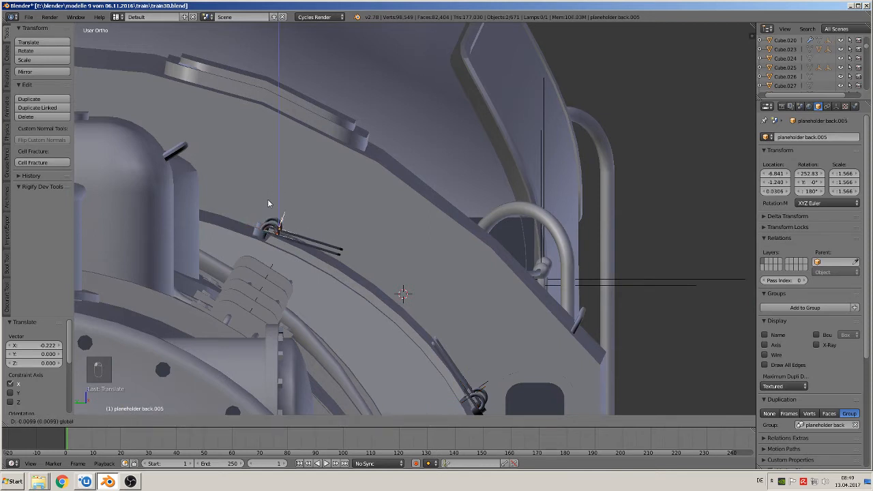
pyautogui.click(268, 202)
# Step: Select both top plate holders and rotate them 8.454° in the view along the boiler to follow the casing's curve
pyautogui.scroll(3, 279, 264)
pyautogui.keyDown('shift'); pyautogui.moveTo(279, 263); pyautogui.dragTo(382, 243, button='middle'); pyautogui.keyUp('shift')
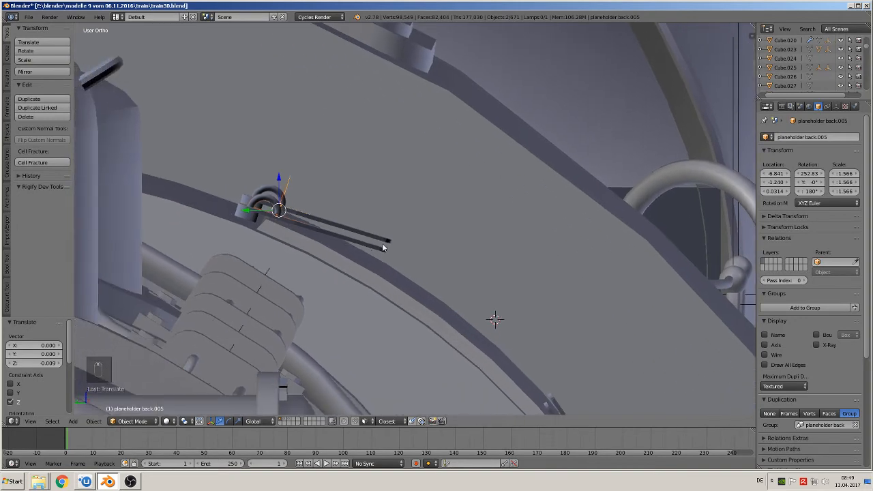
pyautogui.scroll(2, 335, 260)
pyautogui.rightClick(311, 254)
pyautogui.rightClick(312, 248)
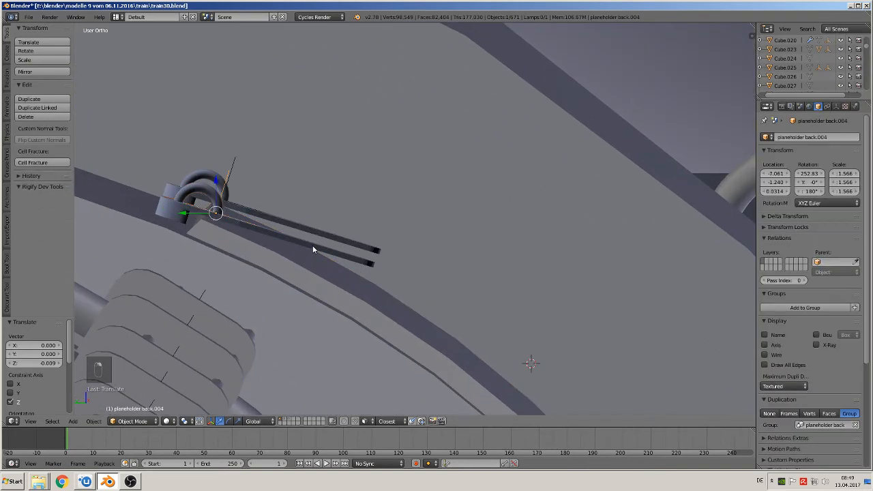
pyautogui.scroll(-3, 353, 275)
pyautogui.scroll(-1, 398, 286)
pyautogui.moveTo(398, 286); pyautogui.dragTo(367, 278, button='middle')
pyautogui.press('r')
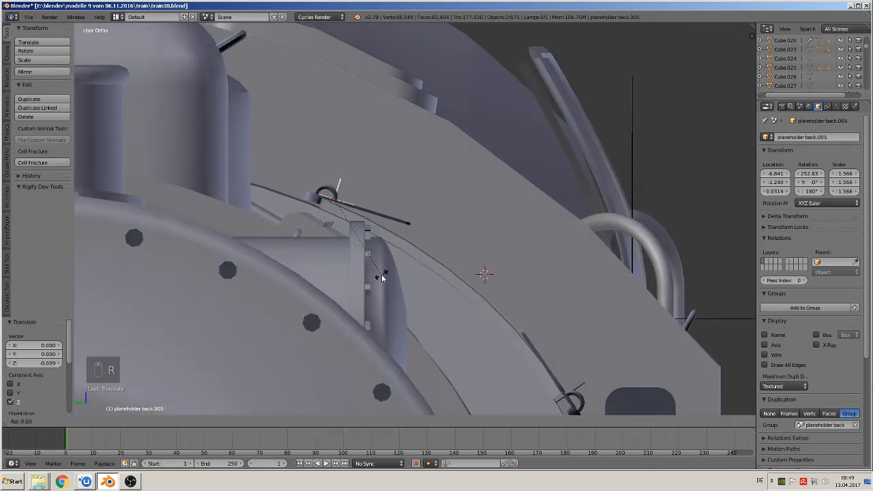
pyautogui.click(369, 285)
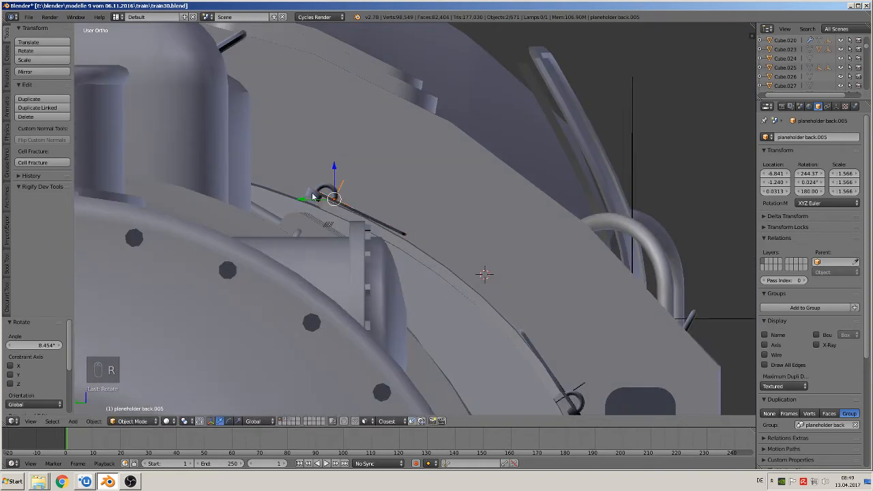
# Step: Select all eight plate holders on this side of the firebox casing and duplicate them
pyautogui.moveTo(308, 202); pyautogui.dragTo(440, 203, button='middle')
pyautogui.rightClick(347, 222)
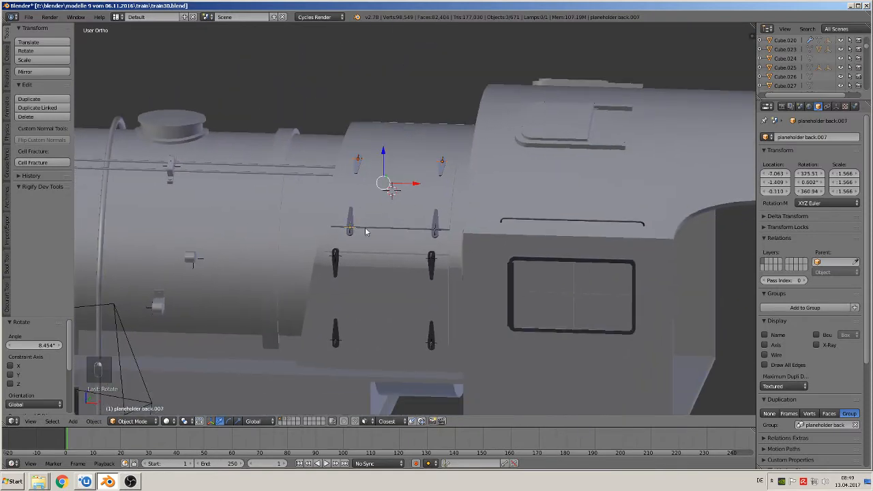
pyautogui.rightClick(429, 268)
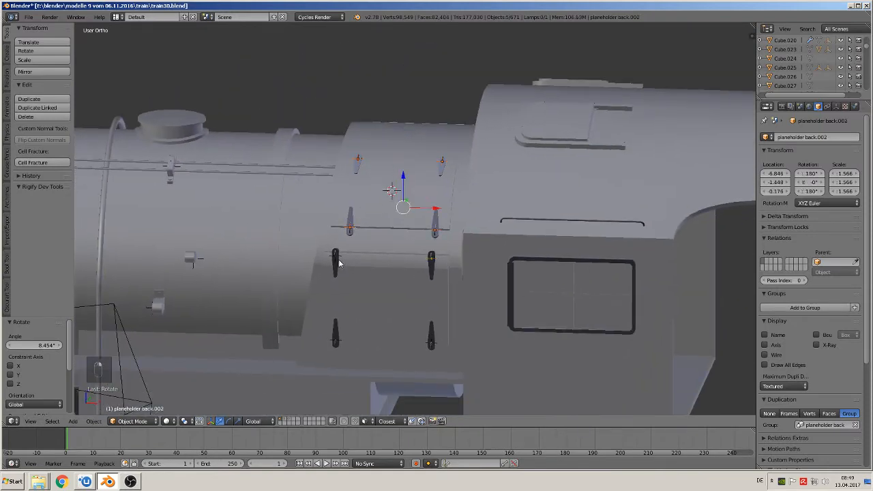
pyautogui.rightClick(333, 345)
pyautogui.rightClick(431, 336)
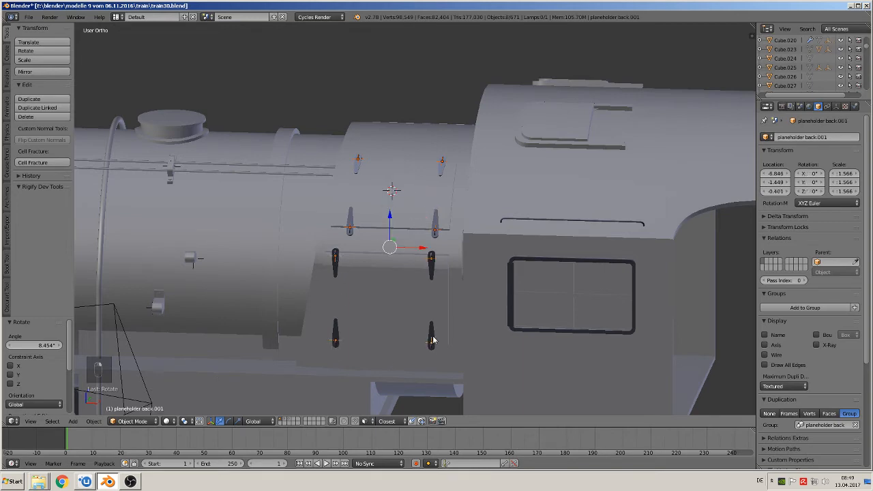
pyautogui.moveTo(456, 310); pyautogui.dragTo(431, 272, button='middle')
pyautogui.scroll(-2, 438, 249)
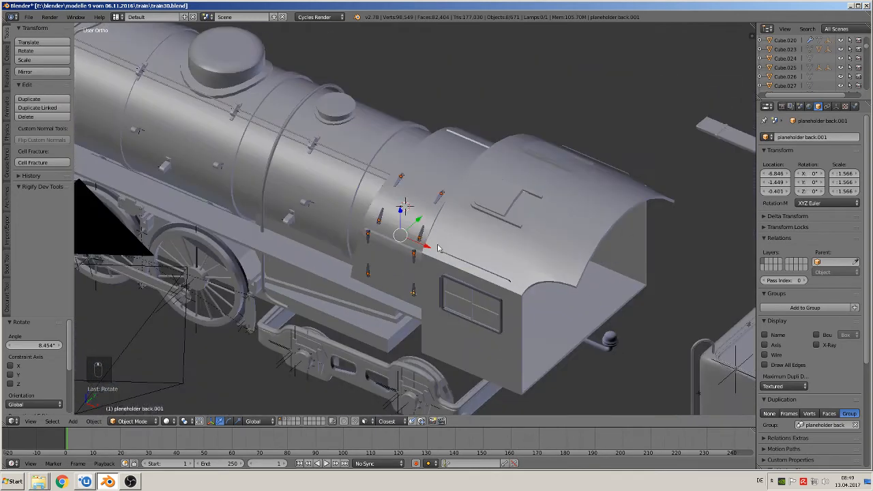
pyautogui.hotkey('shift', 'd')
# Step: Offset the eight copies 1.287 along Y and try to mirror and shift them along the global Y axis, undoing the mirror and shift
pyautogui.moveTo(418, 219); pyautogui.dragTo(600, 99)
pyautogui.moveTo(600, 99); pyautogui.dragTo(416, 324, button='middle')
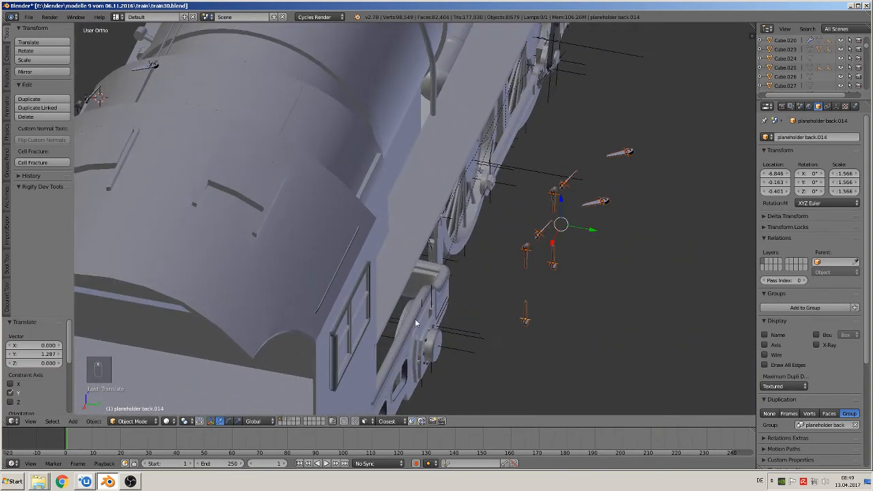
pyautogui.click(94, 421)
pyautogui.moveTo(115, 374)
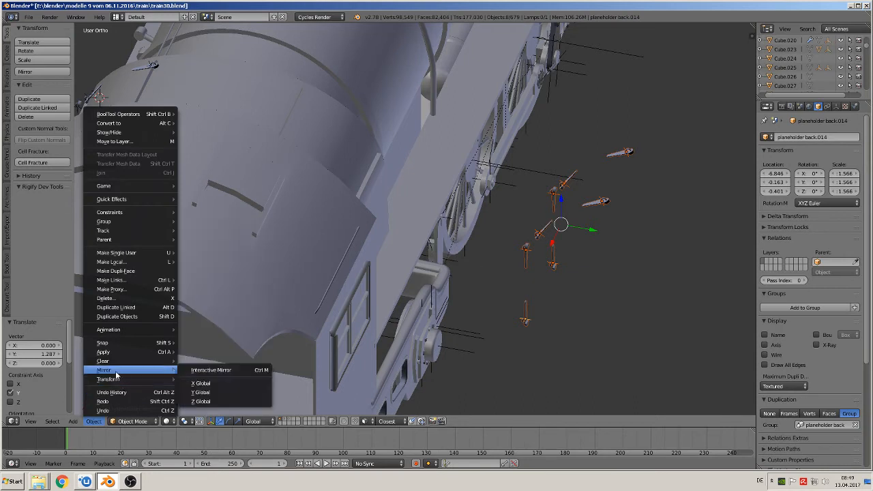
pyautogui.click(208, 370)
pyautogui.press('y')
pyautogui.click(280, 359)
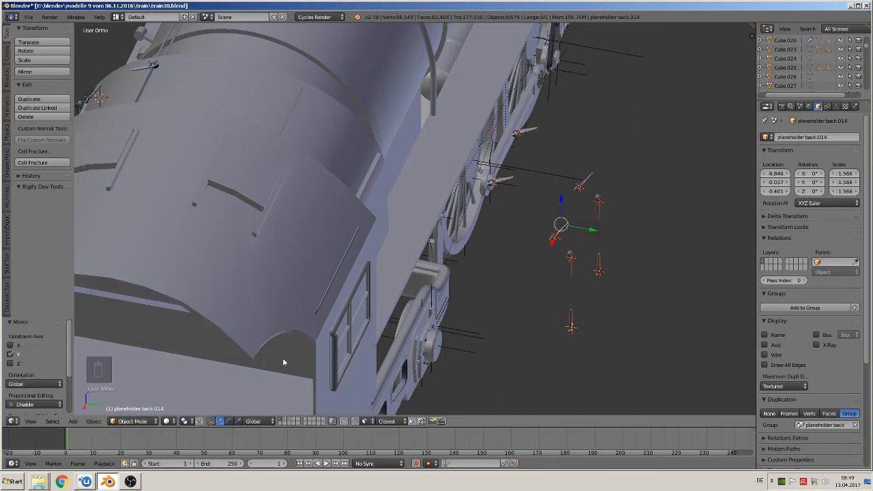
pyautogui.press('g')
pyautogui.press('y')
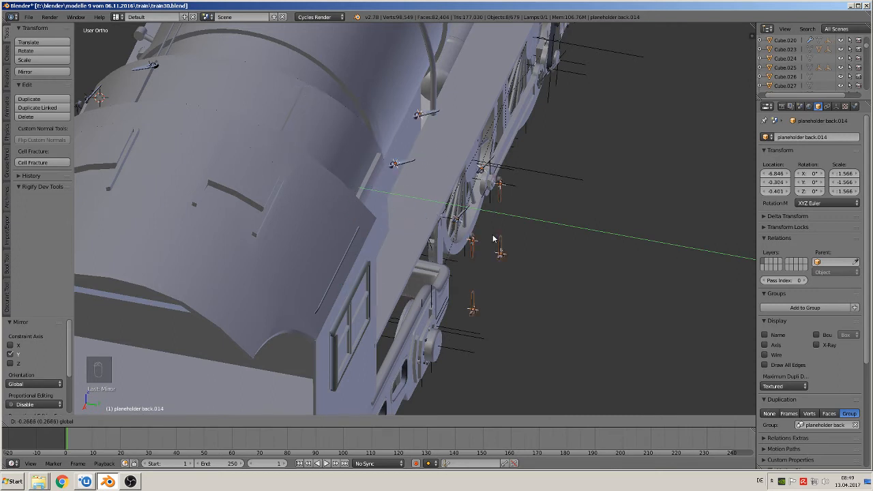
pyautogui.click(502, 239)
pyautogui.hotkey('ctrl', 'z')
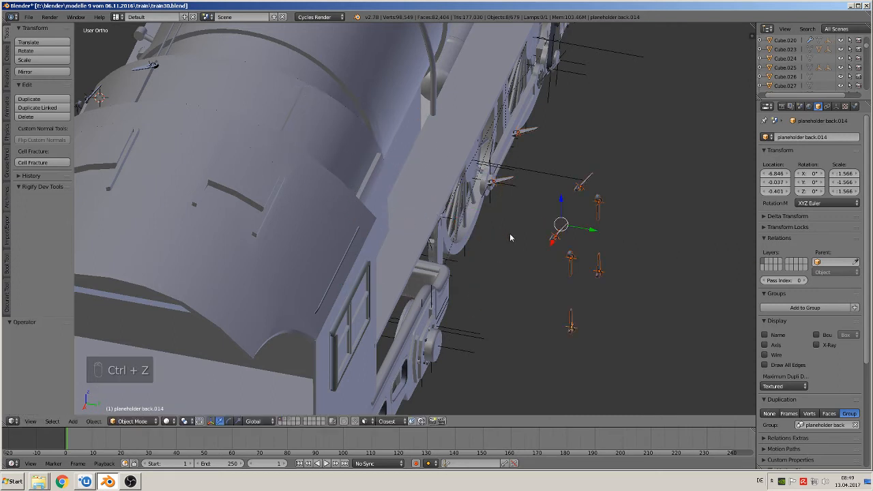
pyautogui.hotkey('ctrl', 'z')
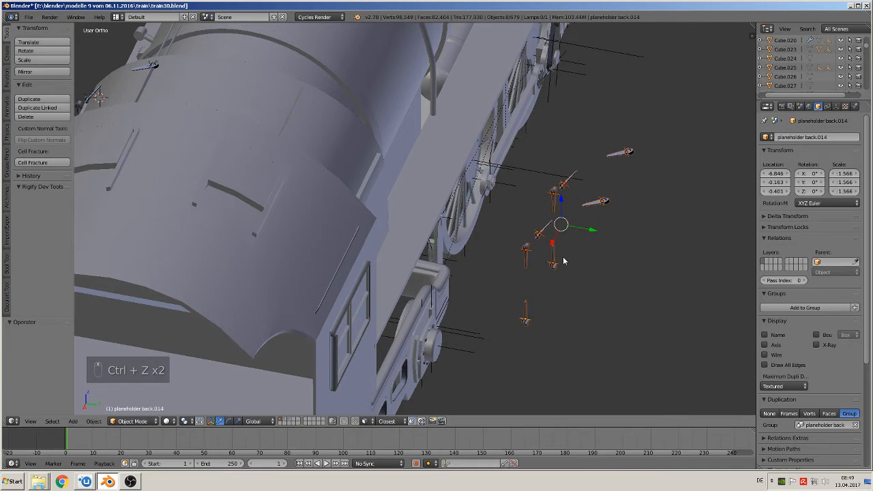
# Step: Try to rotate the copied plate holders about Z, and undo the rotation and their offset along Y
pyautogui.moveTo(564, 260); pyautogui.dragTo(575, 300, button='middle')
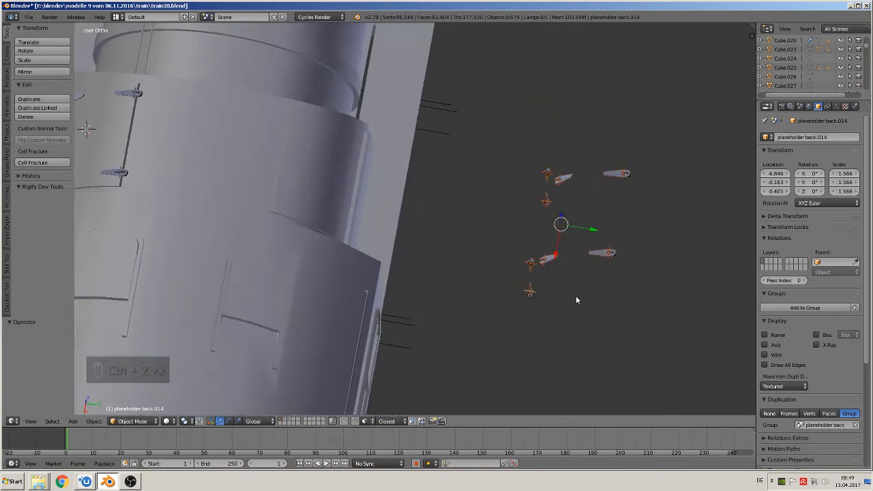
pyautogui.write('rz18')
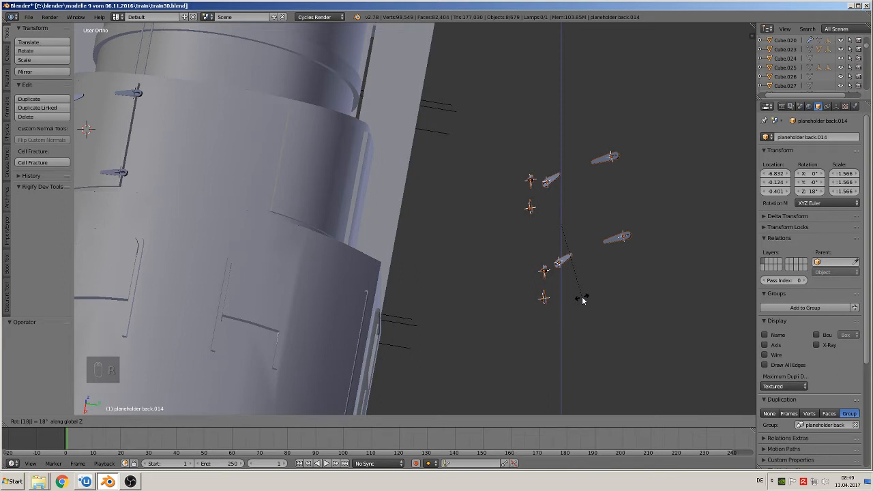
pyautogui.write('rrzz180')
pyautogui.press('Return')
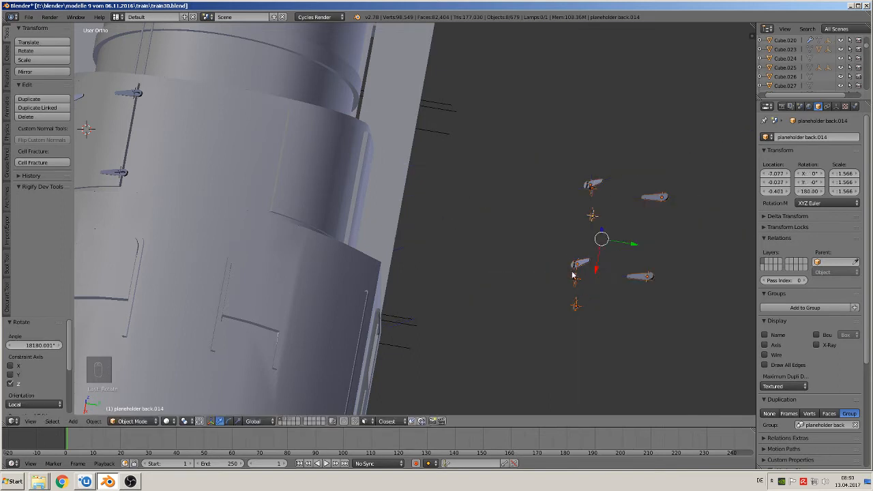
pyautogui.moveTo(575, 220); pyautogui.dragTo(572, 216, button='middle')
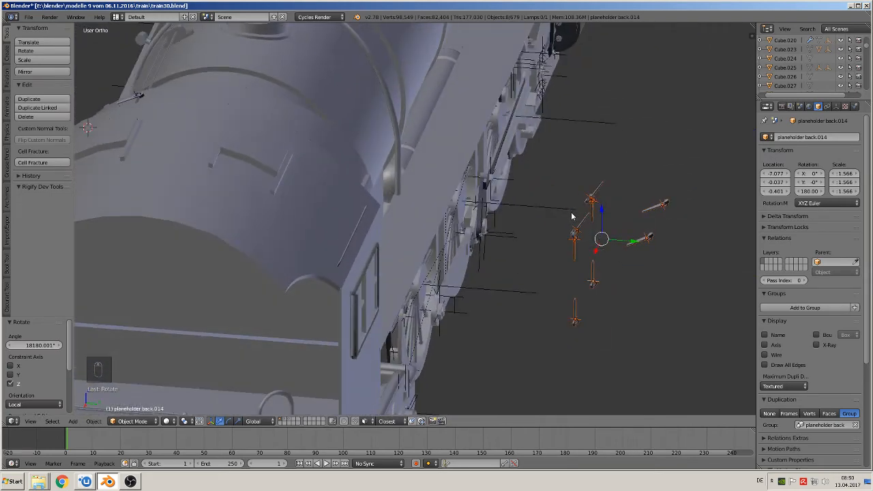
pyautogui.hotkey('ctrl', 'z')
pyautogui.hotkey('ctrl', 'z')
pyautogui.hotkey('ctrl', 'z')
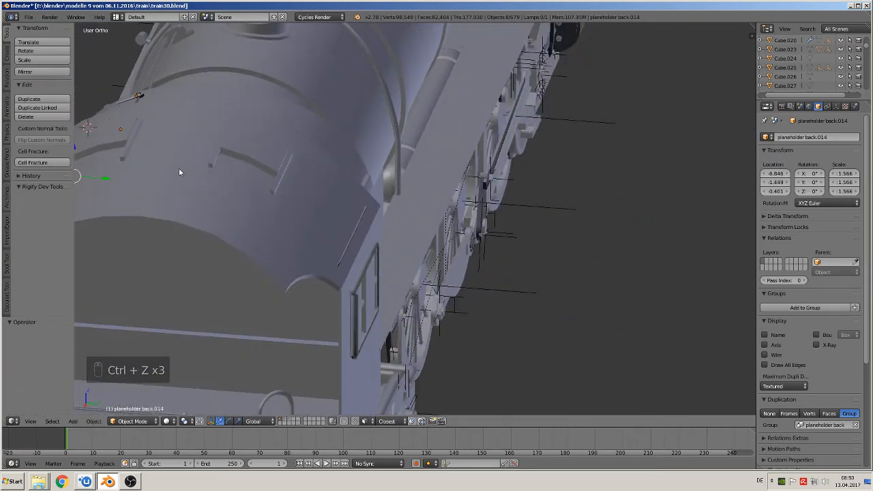
# Step: Move the eight copied plate holders 1.381 along Y and rotate them 180° about the global Z axis
pyautogui.moveTo(97, 179); pyautogui.dragTo(618, 289)
pyautogui.moveTo(618, 289); pyautogui.dragTo(622, 330, button='middle')
pyautogui.press('r')
pyautogui.press('z')
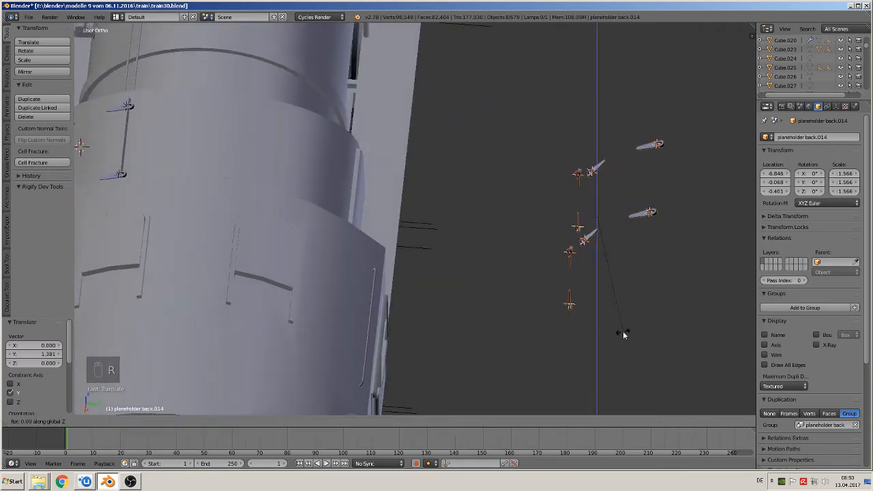
pyautogui.write('180')
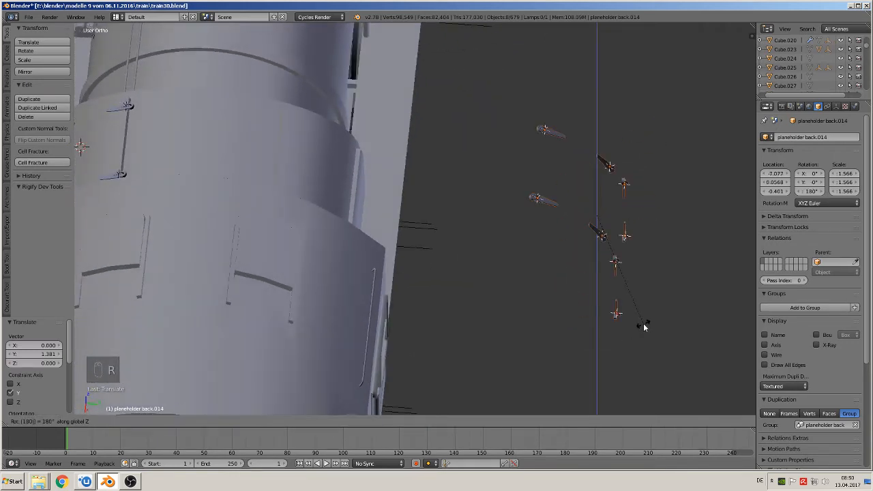
pyautogui.click(644, 327)
# Step: Move the rotated plate holders along Y onto the opposite side of the firebox casing and deselect everything
pyautogui.moveTo(641, 218); pyautogui.dragTo(370, 226)
pyautogui.moveTo(370, 226); pyautogui.dragTo(311, 197, button='middle')
pyautogui.press('a')
pyautogui.scroll(2, 308, 205)
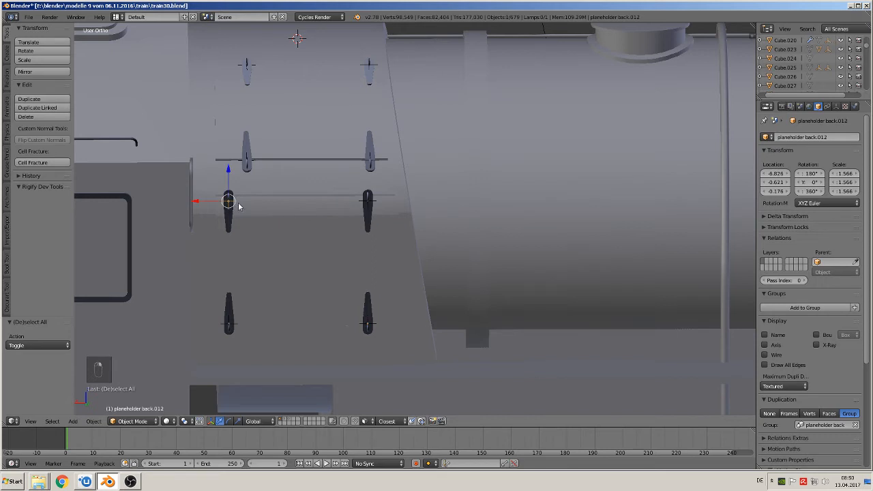
# Step: Align the upper plate's cab-end holders with those below, moving the lower-edge one 0.034 and the top one 0.037 along X
pyautogui.rightClick(244, 165)
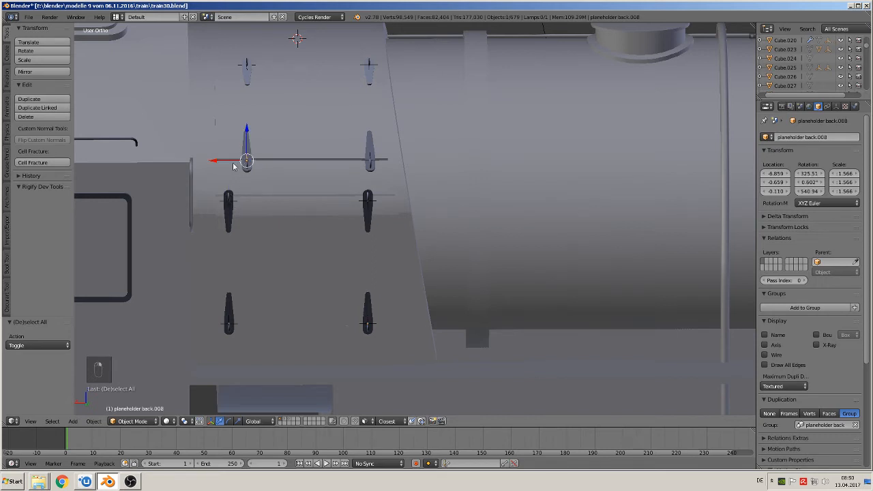
pyautogui.moveTo(234, 164); pyautogui.dragTo(214, 164)
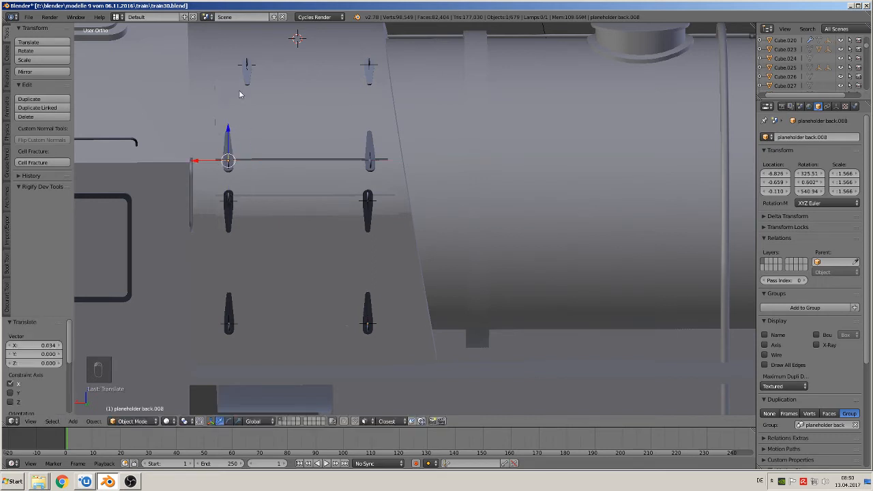
pyautogui.rightClick(245, 71)
pyautogui.moveTo(231, 66); pyautogui.dragTo(210, 70)
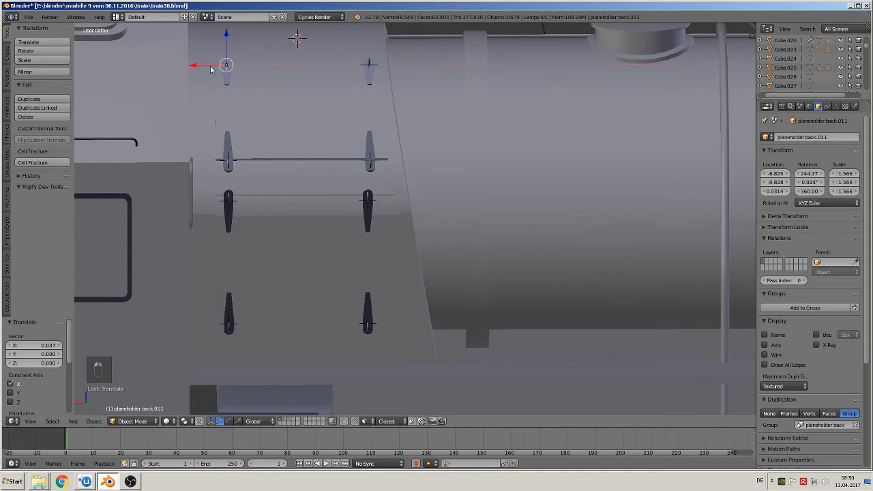
# Step: Shift the lower plate's front holders along X to match those above, the upper one by -0.005 and the lower one by -0.002
pyautogui.rightClick(369, 204)
pyautogui.moveTo(363, 200); pyautogui.dragTo(362, 200)
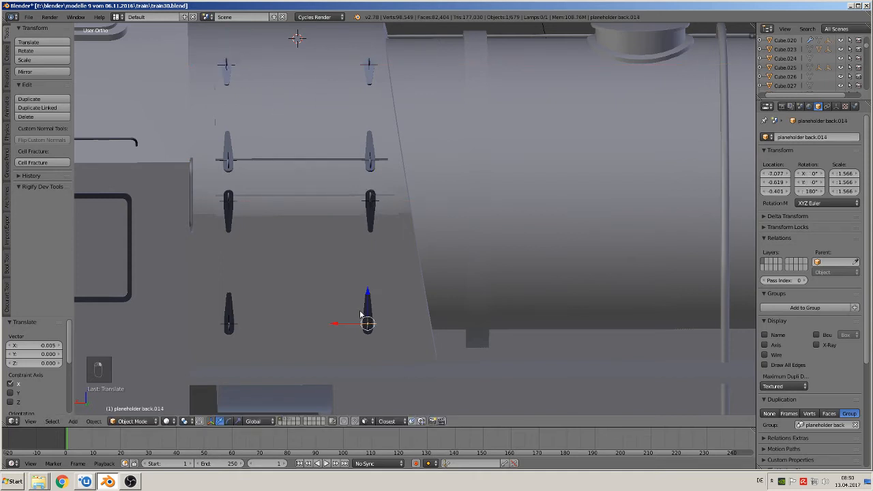
pyautogui.moveTo(358, 322); pyautogui.dragTo(356, 323)
# Step: On the original side, move the front holder at the lower plate's upper edge 0.033 along X under the holder above
pyautogui.moveTo(357, 323); pyautogui.dragTo(505, 255, button='middle')
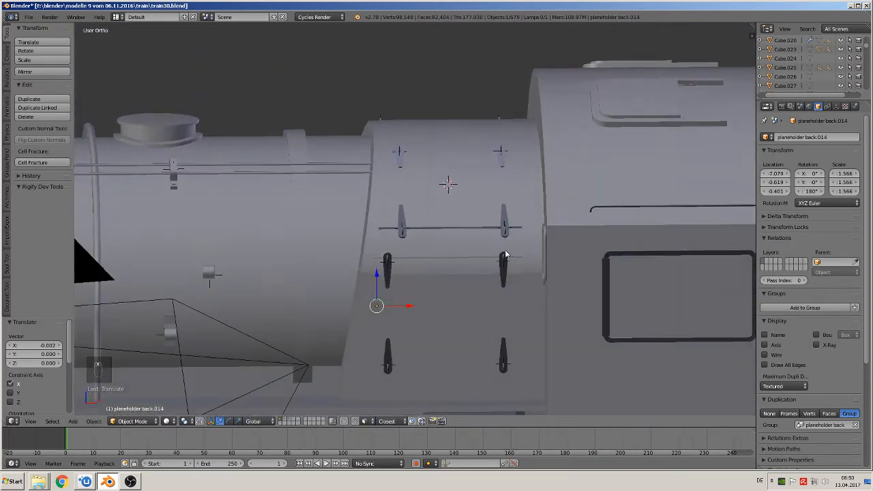
pyautogui.rightClick(391, 261)
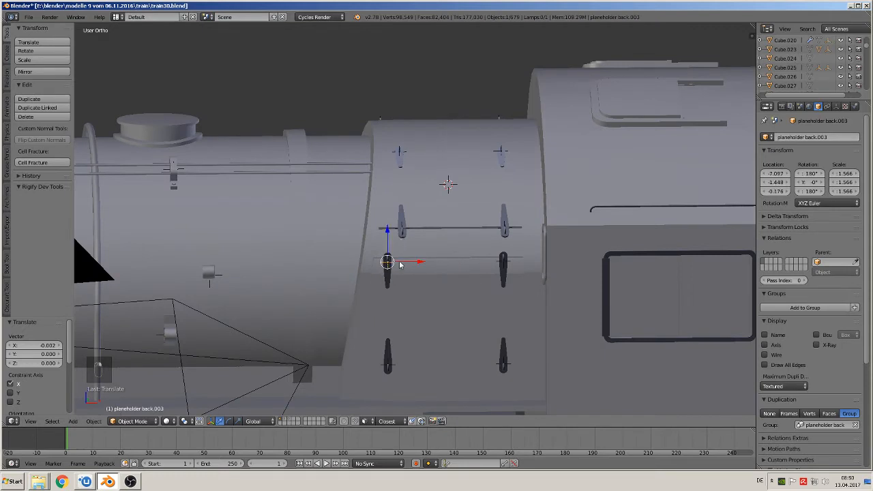
pyautogui.press('g')
pyautogui.press('x')
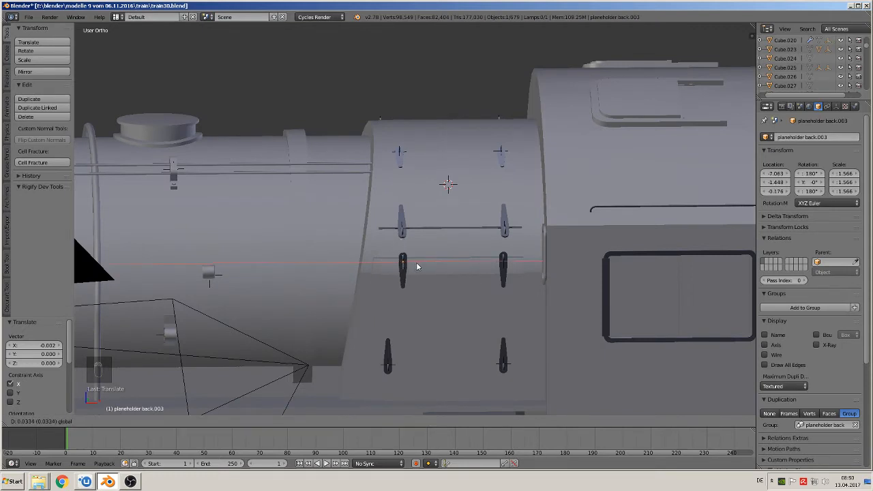
pyautogui.click(417, 266)
# Step: Move the front holder at the lower plate's bottom edge 0.033 along X in line with the others, and deselect everything
pyautogui.rightClick(390, 354)
pyautogui.press('g')
pyautogui.press('x')
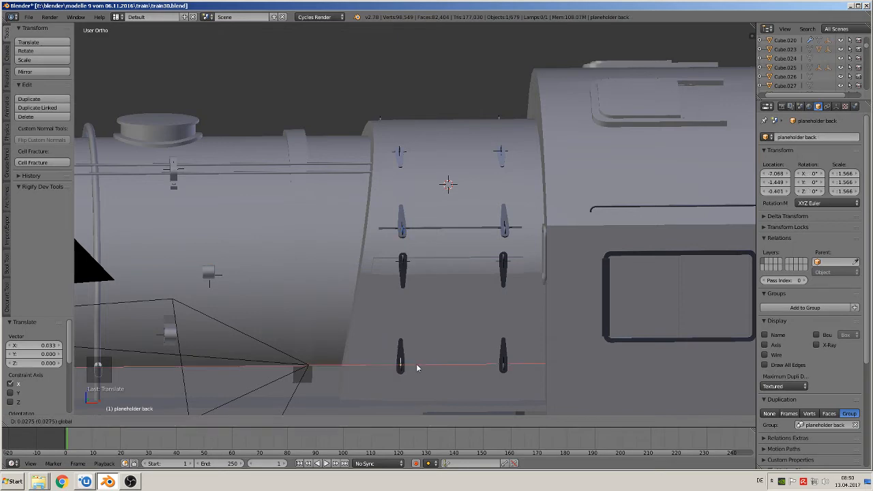
pyautogui.click(419, 367)
pyautogui.moveTo(421, 324); pyautogui.dragTo(405, 324, button='middle')
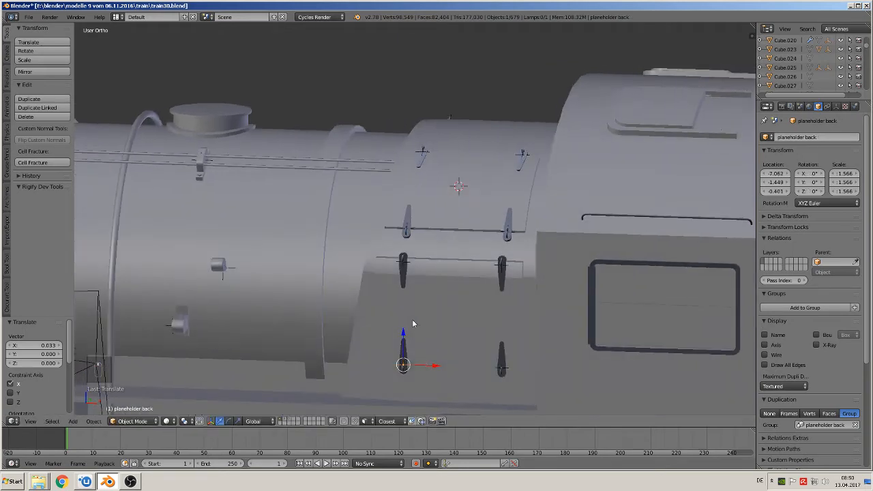
pyautogui.scroll(-3, 419, 314)
pyautogui.press('a')
pyautogui.scroll(4, 438, 295)
pyautogui.scroll(2, 437, 291)
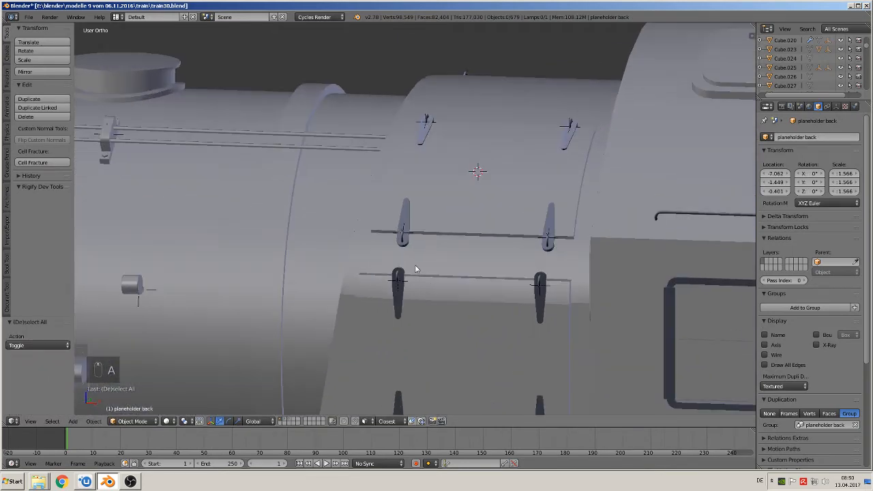
pyautogui.scroll(-2, 331, 370)
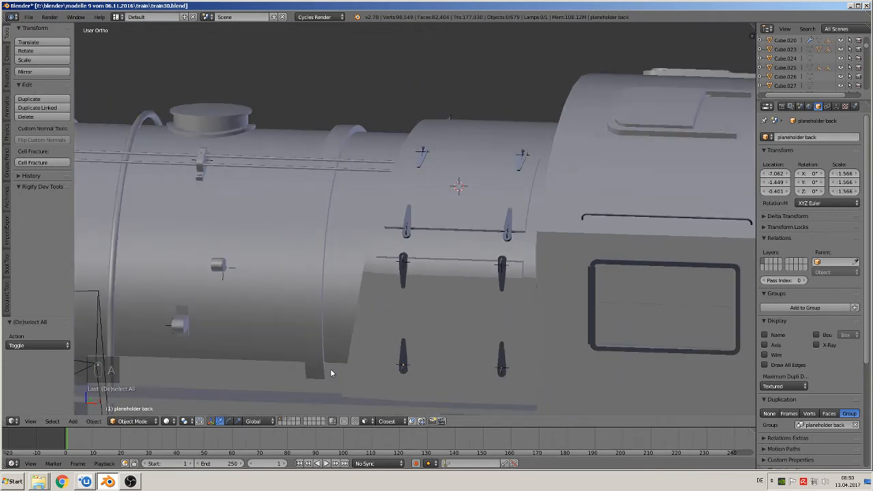
# Step: Save the current changes to the existing train30.blend file
pyautogui.click(28, 16)
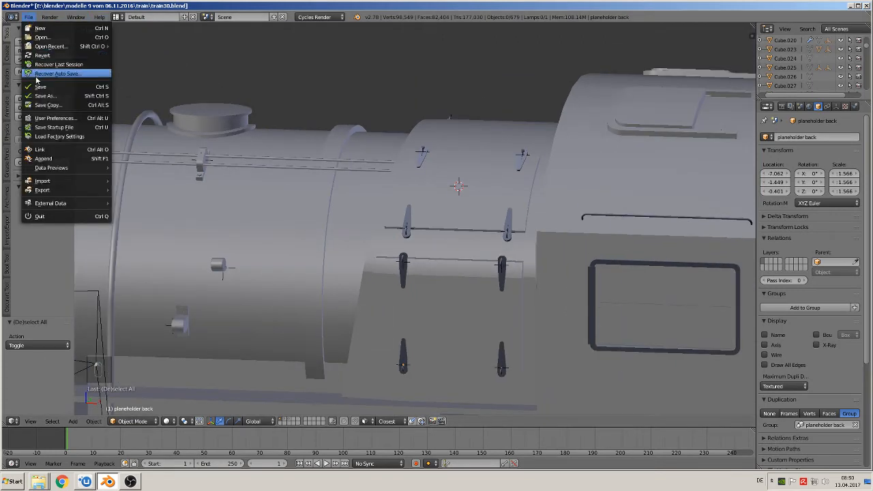
pyautogui.click(37, 93)
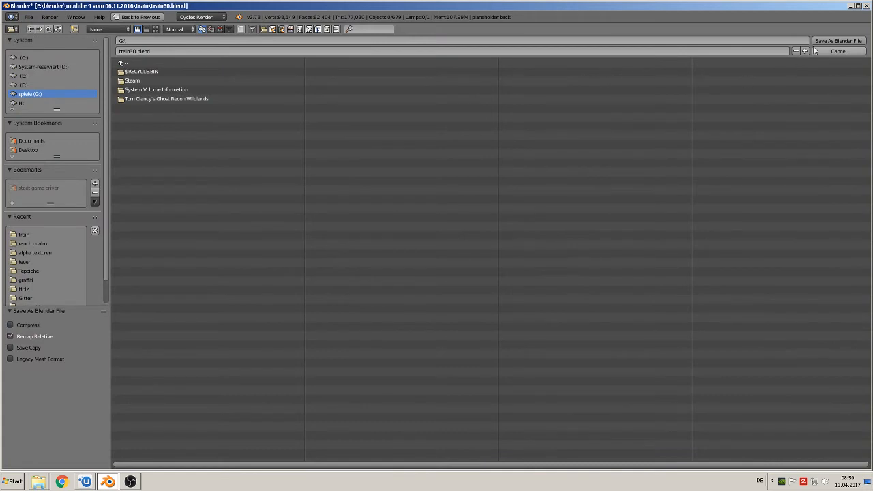
pyautogui.click(837, 51)
pyautogui.click(29, 17)
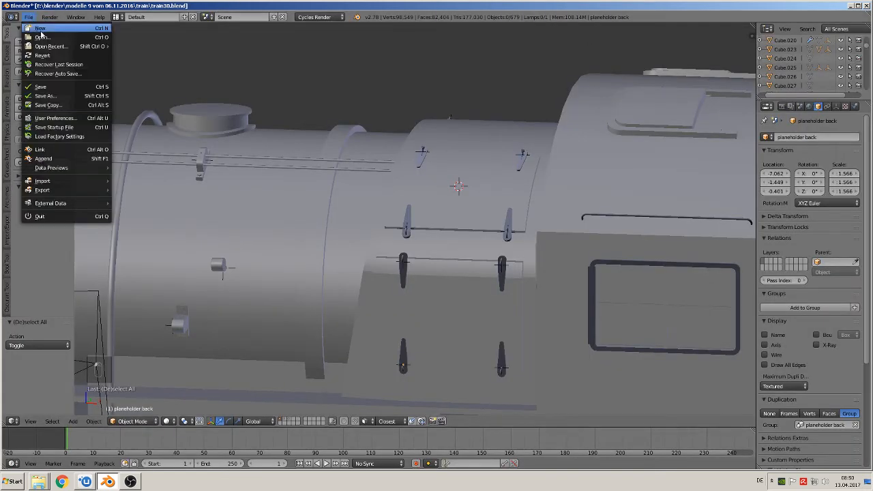
pyautogui.click(41, 87)
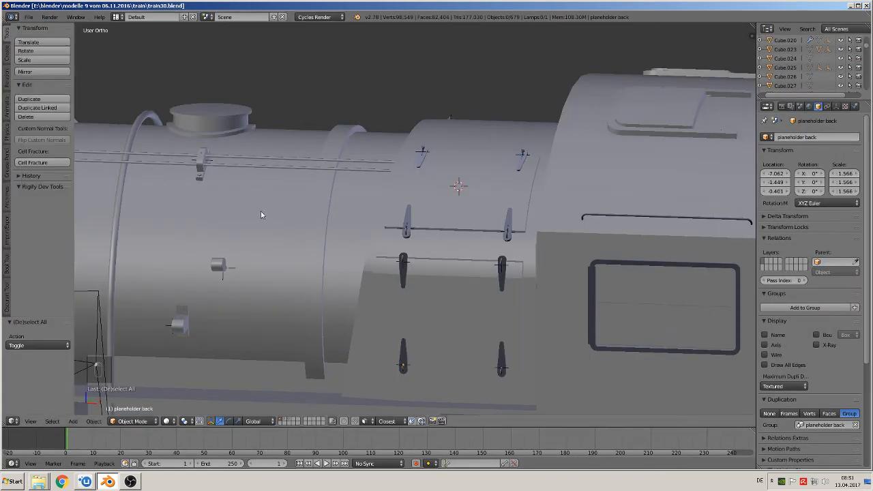
# Step: Display the layer holding the source group parts in front-view wireframe, with the 3D cursor at the origin
pyautogui.click(285, 424)
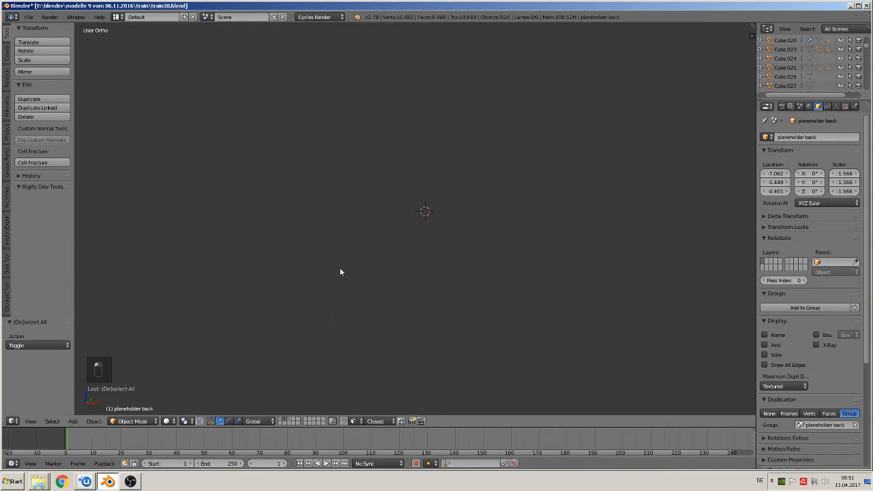
pyautogui.hotkey('shift', 'c')
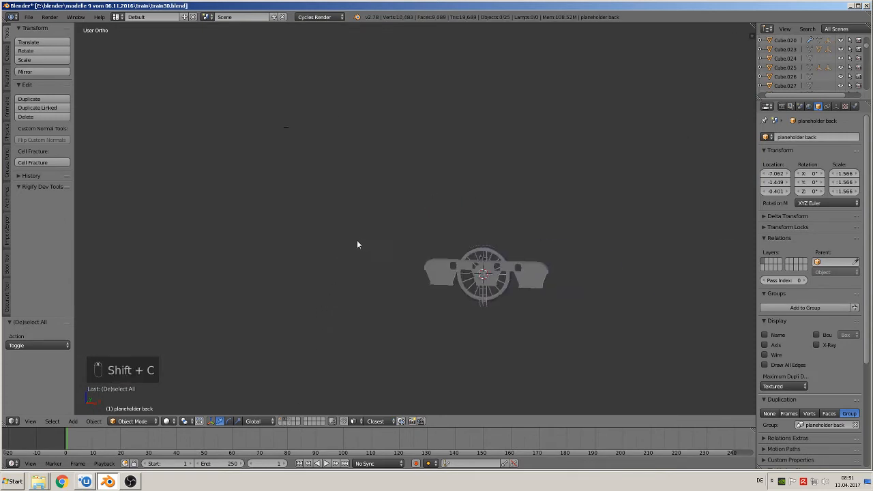
pyautogui.rightClick(526, 306)
pyautogui.press('KP_1')
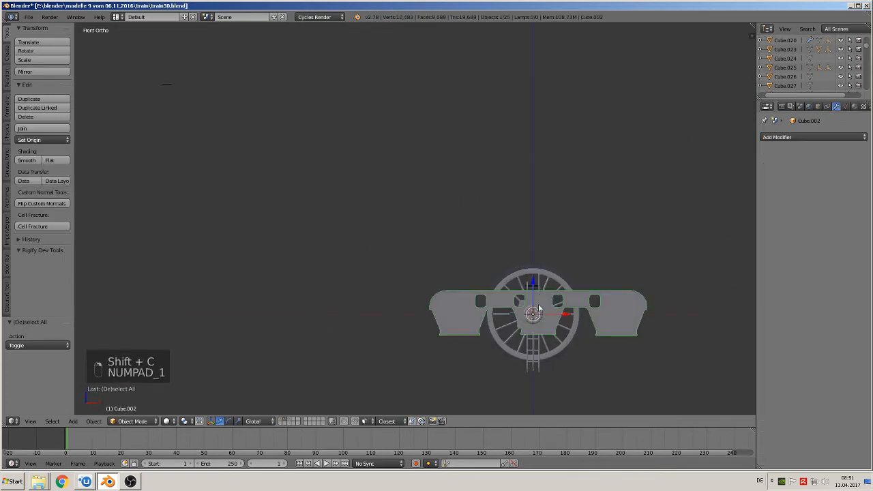
pyautogui.scroll(6, 546, 297)
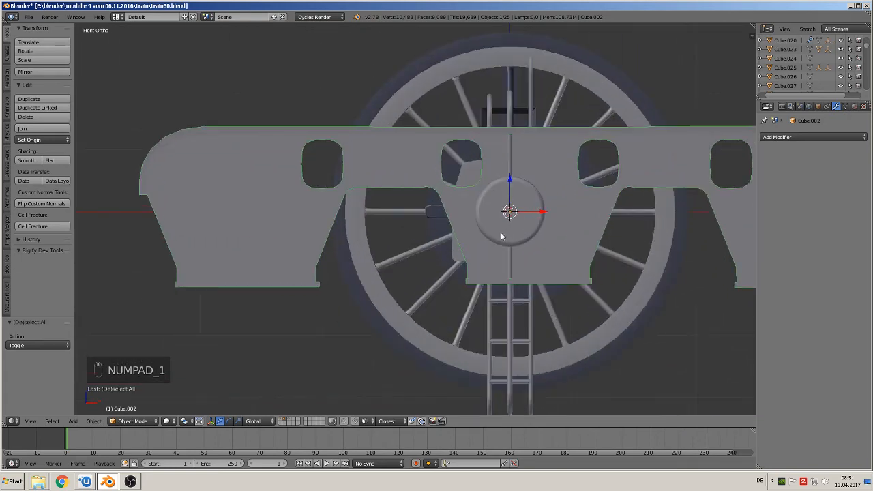
pyautogui.press('z')
pyautogui.scroll(2, 514, 239)
pyautogui.keyDown('shift'); pyautogui.moveTo(527, 245); pyautogui.dragTo(397, 227, button='middle'); pyautogui.keyUp('shift')
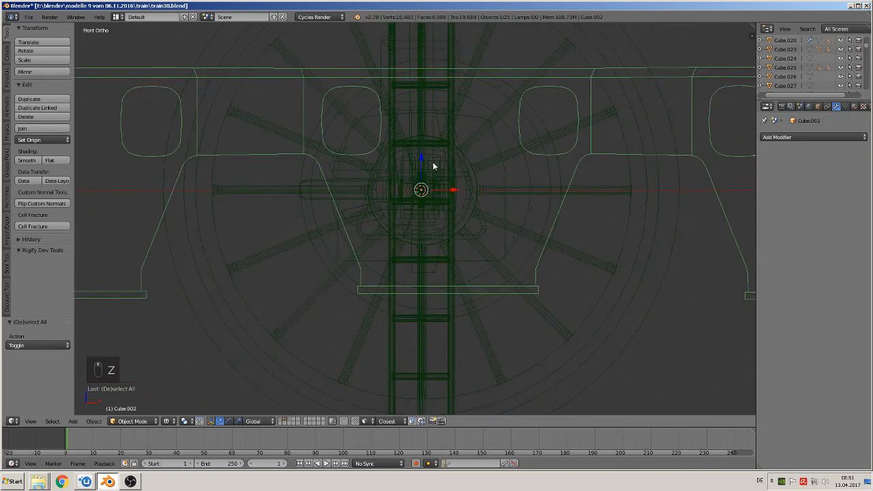
# Step: Pick out the small plate holder mesh among the overlapping source parts at the origin
pyautogui.rightClick(432, 150)
pyautogui.scroll(-1, 435, 167)
pyautogui.keyDown('shift'); pyautogui.moveTo(435, 173); pyautogui.dragTo(429, 200, button='middle'); pyautogui.keyUp('shift')
pyautogui.rightClick(448, 208)
pyautogui.rightClick(461, 225)
pyautogui.rightClick(462, 238)
pyautogui.rightClick(474, 229)
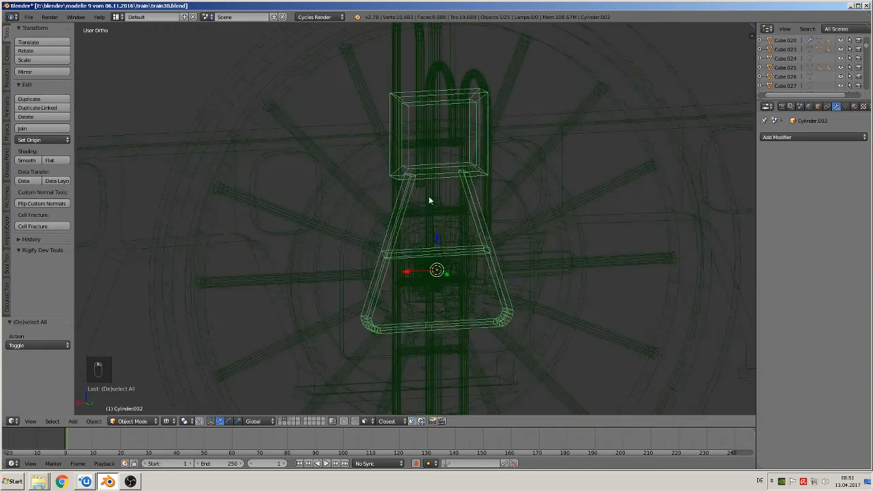
pyautogui.rightClick(429, 200)
pyautogui.scroll(5, 465, 238)
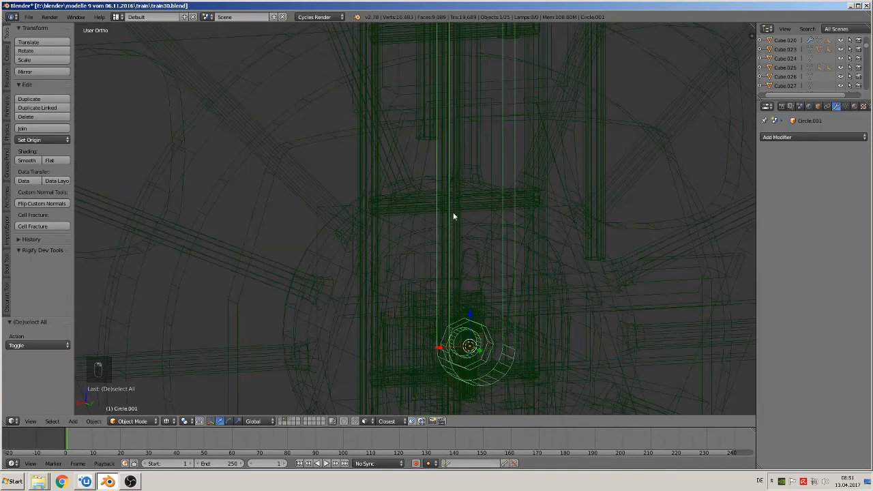
pyautogui.rightClick(473, 253)
# Step: Move the plate holder along Y until it is clear of the overlapping parts
pyautogui.moveTo(491, 289)
pyautogui.mouseDown(button='middle')
pyautogui.moveTo(518, 297)
pyautogui.moveTo(526, 320)
pyautogui.moveTo(573, 310)
pyautogui.moveTo(533, 326)
pyautogui.moveTo(477, 297)
pyautogui.mouseUp(button='middle')
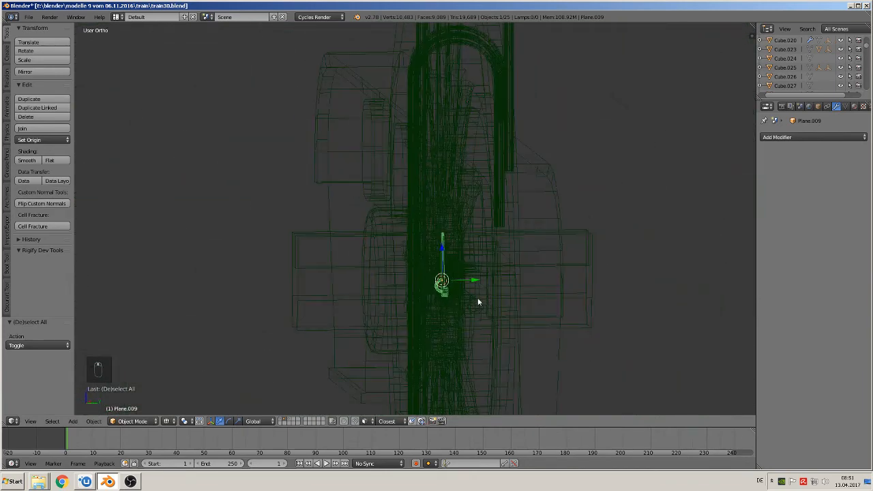
pyautogui.moveTo(477, 297); pyautogui.dragTo(218, 250)
pyautogui.keyDown('shift'); pyautogui.moveTo(218, 250); pyautogui.dragTo(489, 193, button='middle'); pyautogui.keyUp('shift')
pyautogui.scroll(8, 489, 192)
# Step: Extrude the end face of the plate holder's lower base by about 0.0065 away from the curved handle
pyautogui.press('Tab')
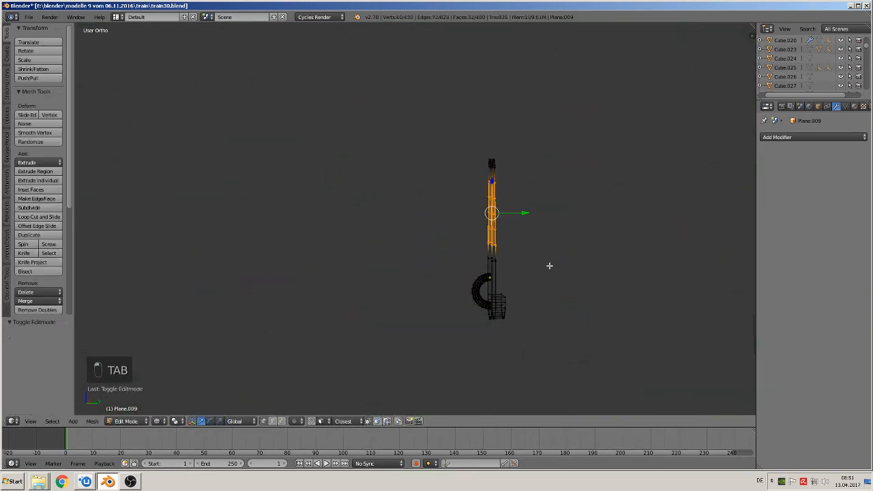
pyautogui.scroll(2, 549, 263)
pyautogui.keyDown('shift'); pyautogui.moveTo(579, 209); pyautogui.dragTo(430, 222, button='middle'); pyautogui.keyUp('shift')
pyautogui.scroll(3, 461, 252)
pyautogui.rightClick(467, 301)
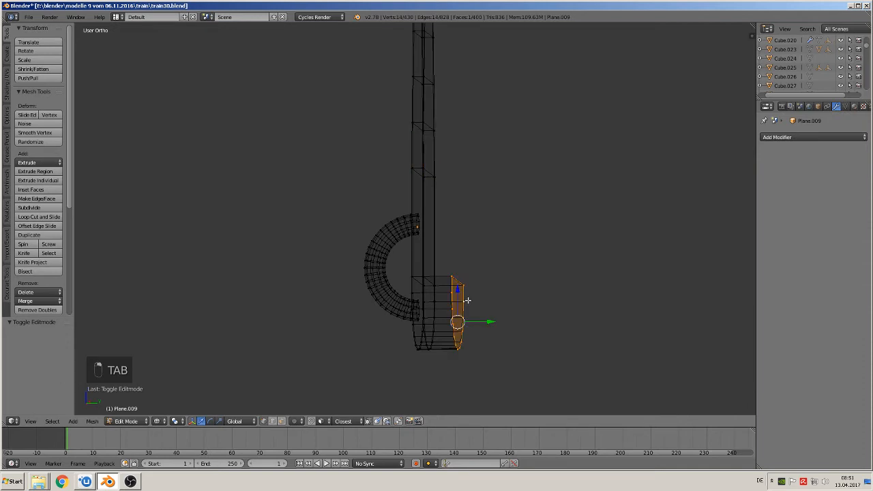
pyautogui.moveTo(477, 309); pyautogui.dragTo(472, 310, button='middle')
pyautogui.press('e')
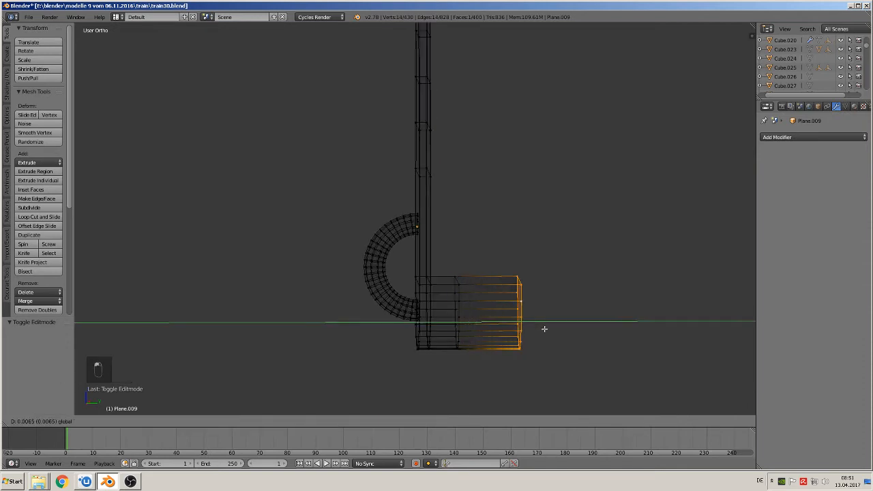
pyautogui.click(544, 327)
pyautogui.press('Tab')
# Step: Reset the plate holder's location to the origin and deselect everything
pyautogui.scroll(-7, 508, 299)
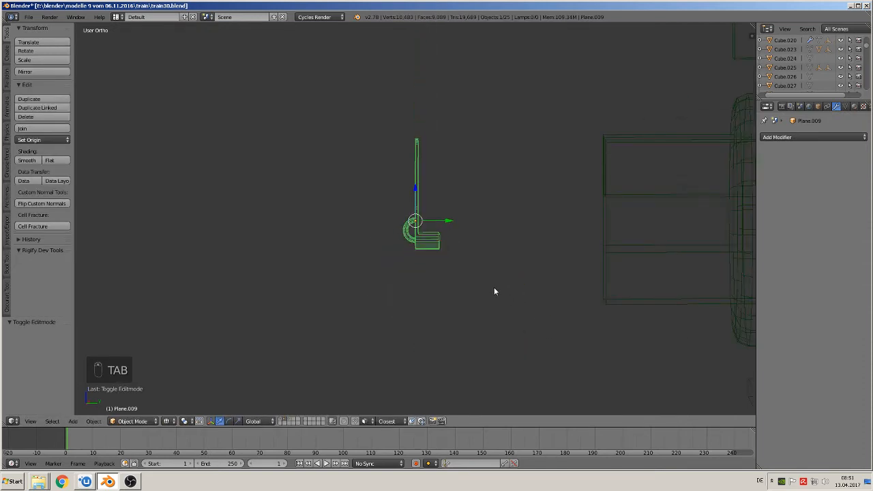
pyautogui.hotkey('alt', 'g')
pyautogui.scroll(-7, 498, 289)
pyautogui.press('a')
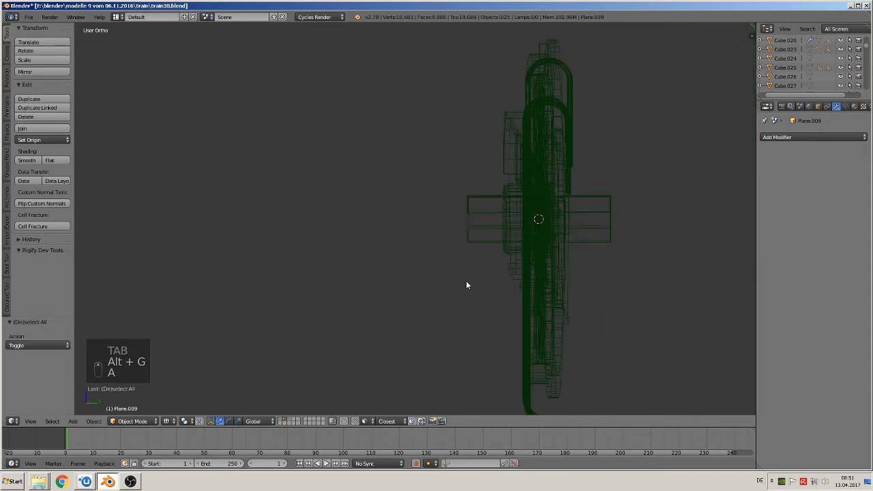
# Step: Set the viewport to Material shading and display the locomotive and tender layer from the front
pyautogui.click(167, 421)
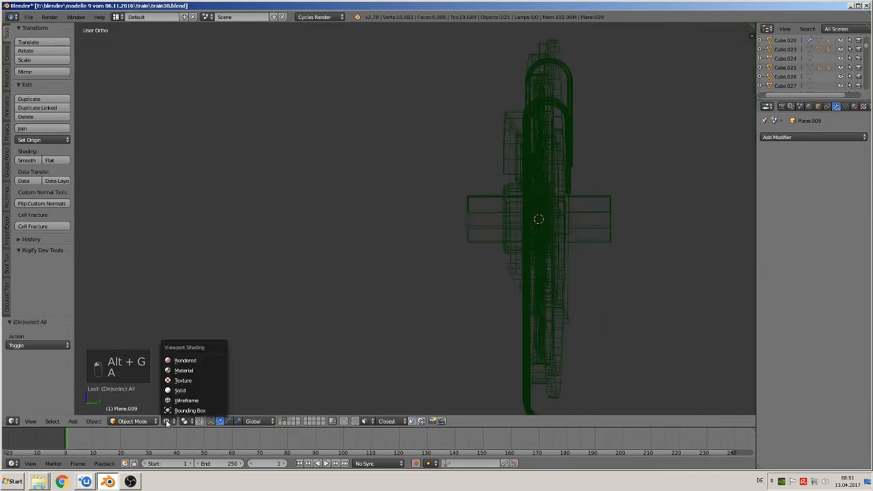
pyautogui.click(193, 371)
pyautogui.moveTo(250, 332); pyautogui.dragTo(342, 325, button='middle')
pyautogui.press('KP_1')
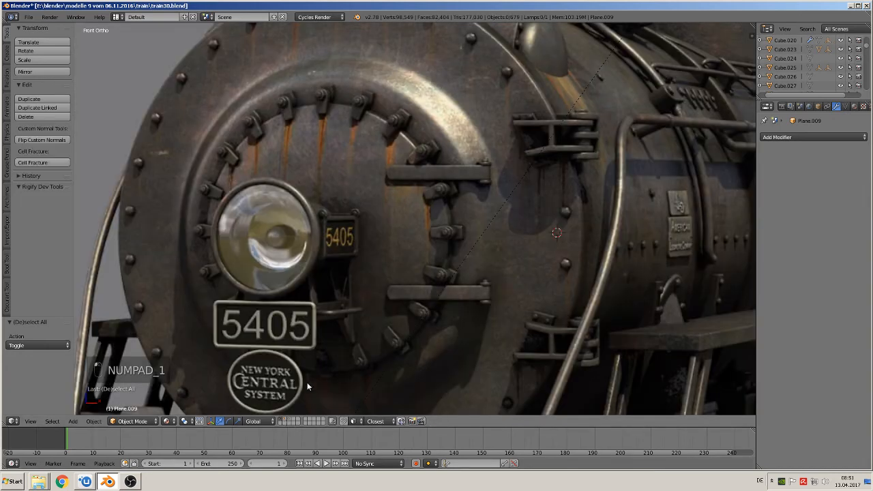
pyautogui.scroll(-10, 377, 304)
pyautogui.keyDown('shift'); pyautogui.moveTo(354, 251); pyautogui.dragTo(489, 275, button='middle'); pyautogui.keyUp('shift')
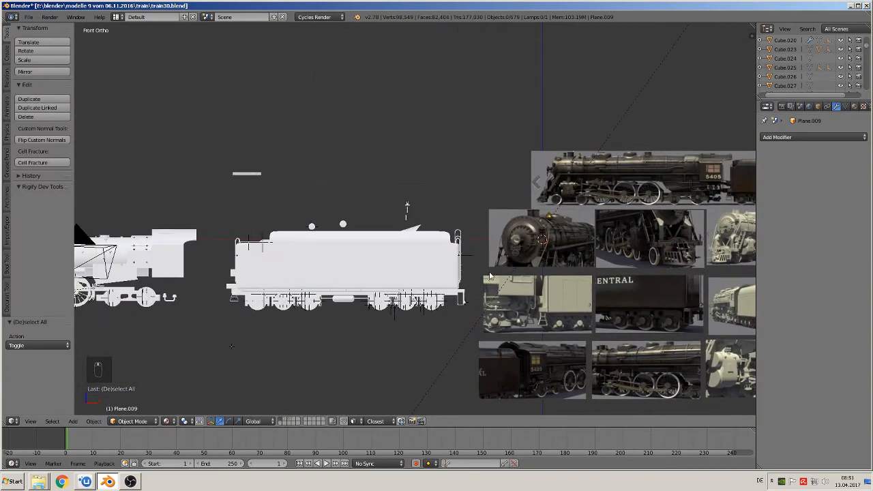
pyautogui.scroll(5, 471, 286)
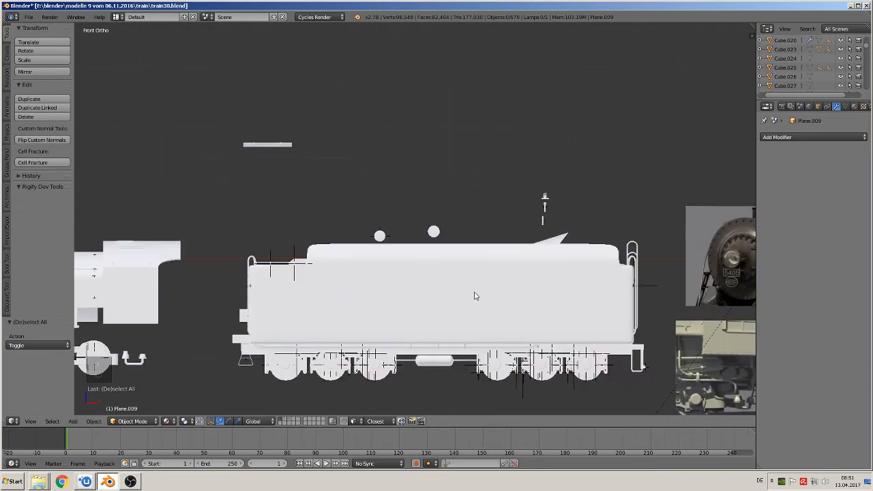
# Step: Move the horizontal cylinder lying on the tender to below the cab, by -3.038 along X and -1.002 along Z
pyautogui.moveTo(474, 294); pyautogui.dragTo(440, 306, button='middle')
pyautogui.scroll(5, 440, 306)
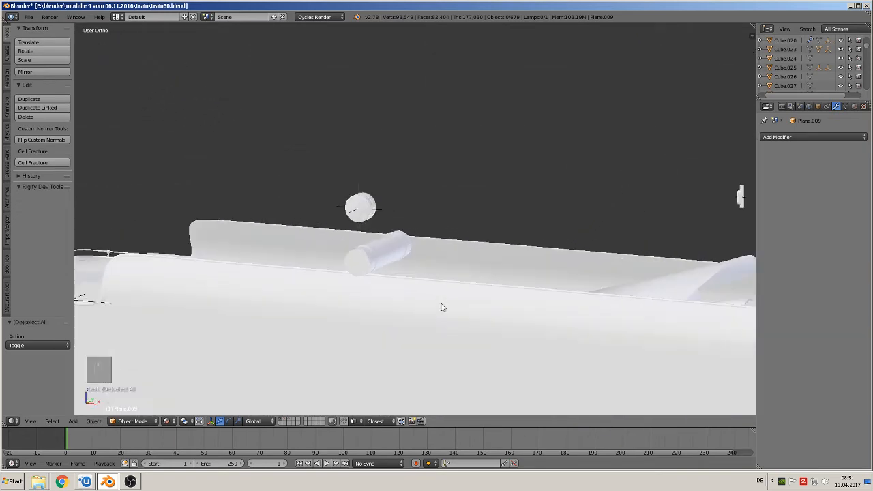
pyautogui.rightClick(386, 273)
pyautogui.scroll(-6, 454, 298)
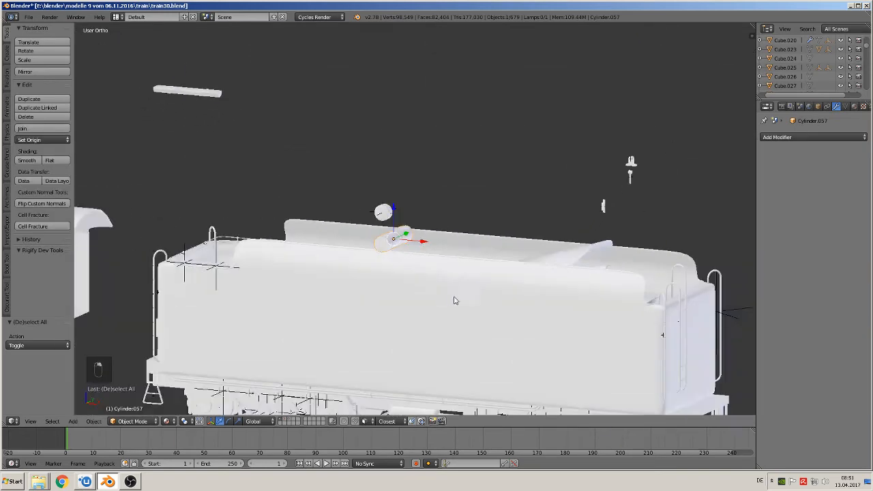
pyautogui.scroll(2, 323, 214)
pyautogui.press('KP_1')
pyautogui.scroll(6, 519, 233)
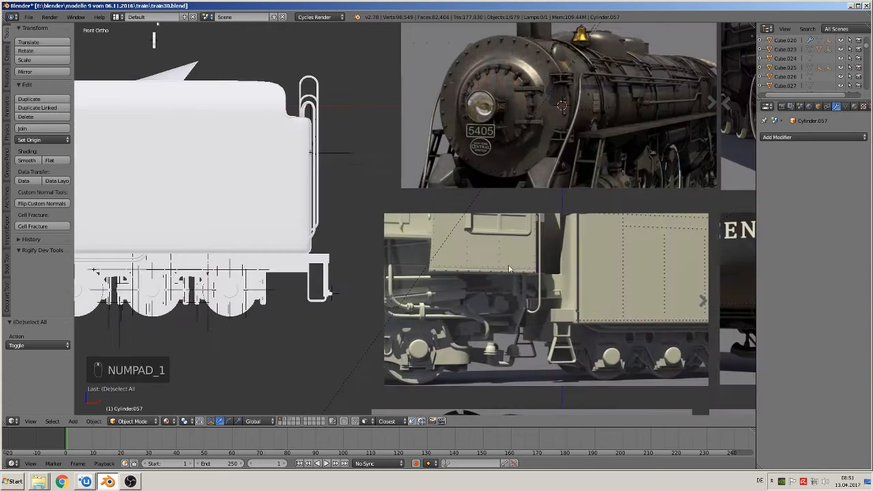
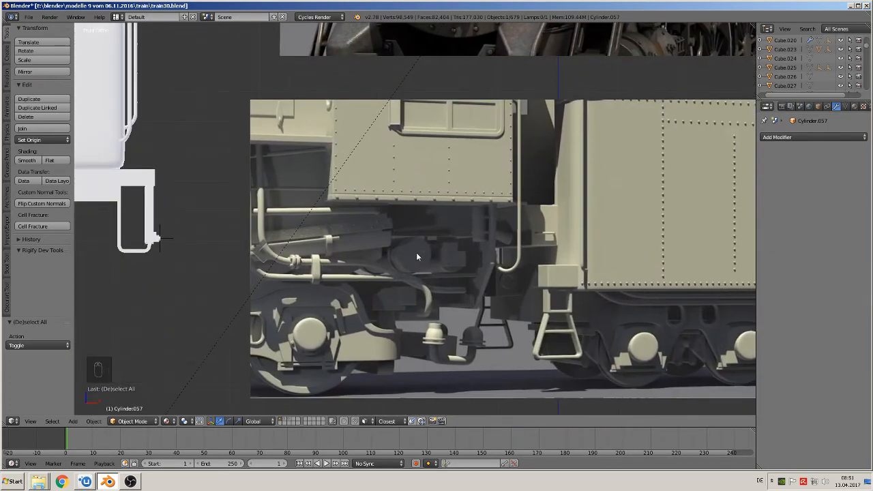
pyautogui.scroll(-8, 415, 252)
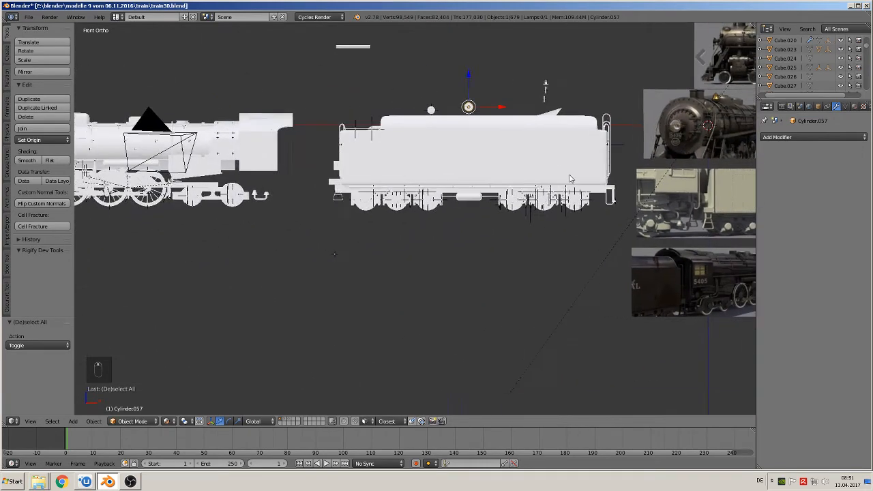
pyautogui.keyDown('shift'); pyautogui.moveTo(570, 179); pyautogui.dragTo(581, 185, button='middle'); pyautogui.keyUp('shift')
pyautogui.press('g')
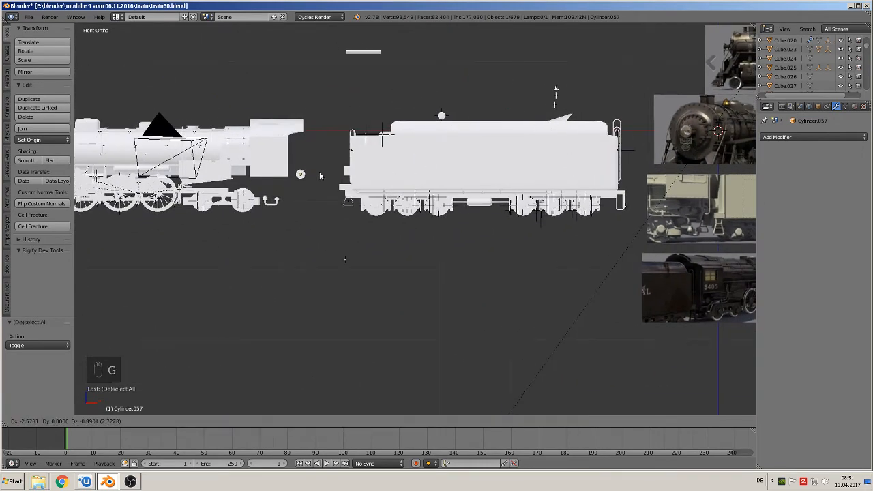
pyautogui.click(291, 178)
# Step: Enlarge the cylinder below the cab by a factor of 1.222 and lengthen it along Y
pyautogui.scroll(6, 293, 187)
pyautogui.scroll(-3, 552, 246)
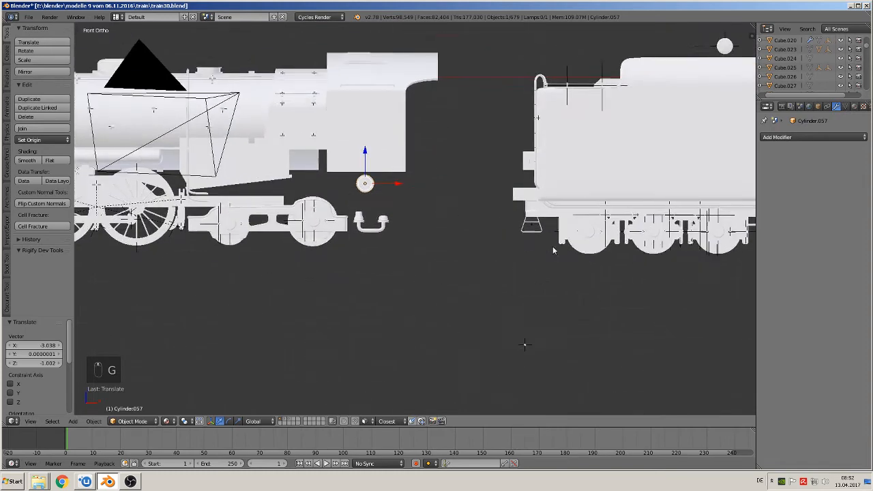
pyautogui.scroll(4, 483, 249)
pyautogui.press('s')
pyautogui.click(486, 261)
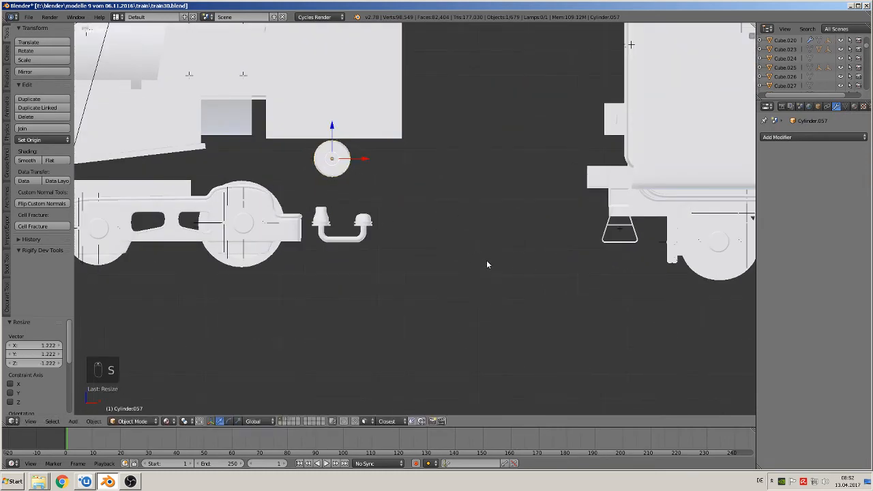
pyautogui.moveTo(486, 261); pyautogui.dragTo(392, 294, button='middle')
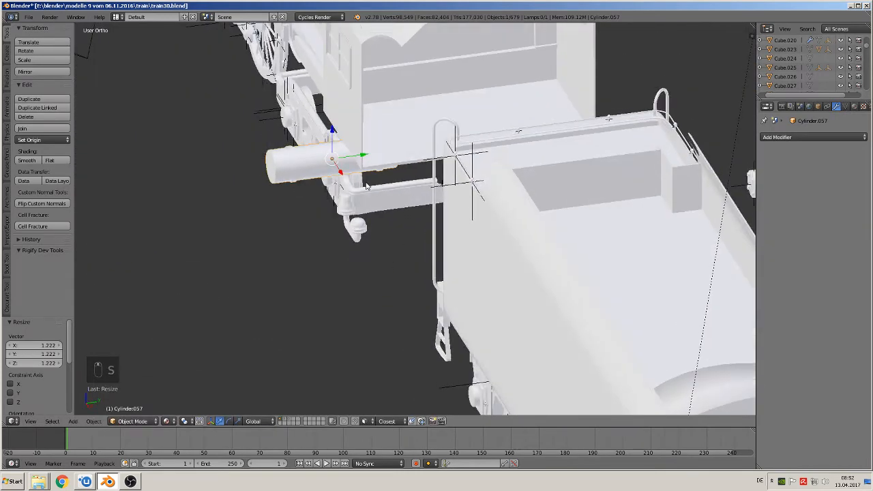
pyautogui.press('s')
pyautogui.press('y')
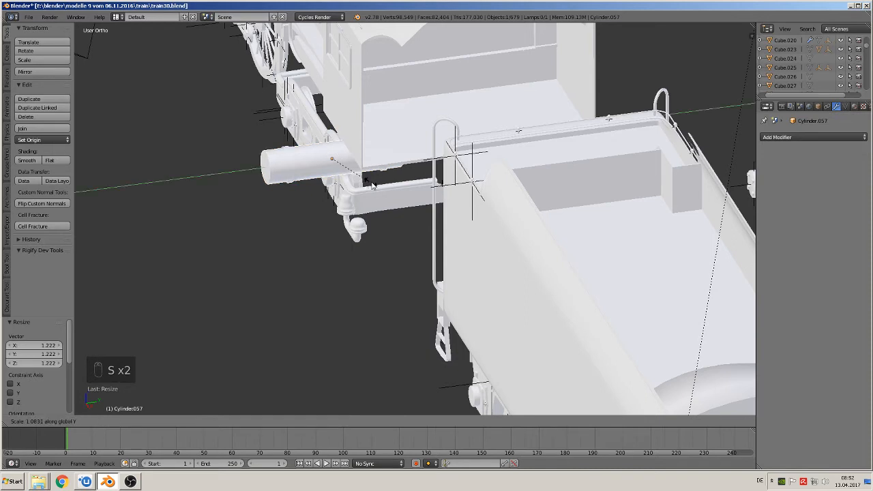
pyautogui.click(407, 183)
# Step: Centre the cylinder below the cab along Y, scale it by 0.887 along Y, and deselect everything
pyautogui.moveTo(365, 157); pyautogui.dragTo(486, 131)
pyautogui.moveTo(486, 131); pyautogui.dragTo(465, 144, button='middle')
pyautogui.moveTo(478, 140); pyautogui.dragTo(481, 144)
pyautogui.press('s')
pyautogui.click(525, 169)
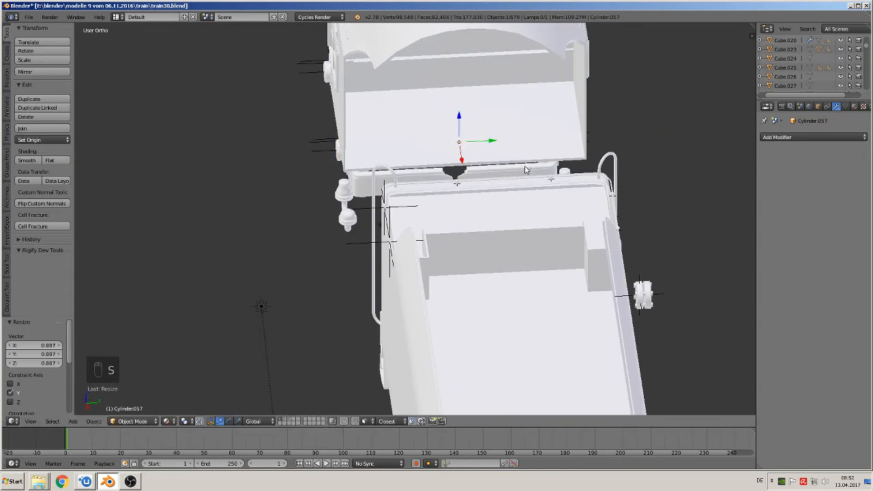
pyautogui.moveTo(525, 169); pyautogui.dragTo(618, 126, button='middle')
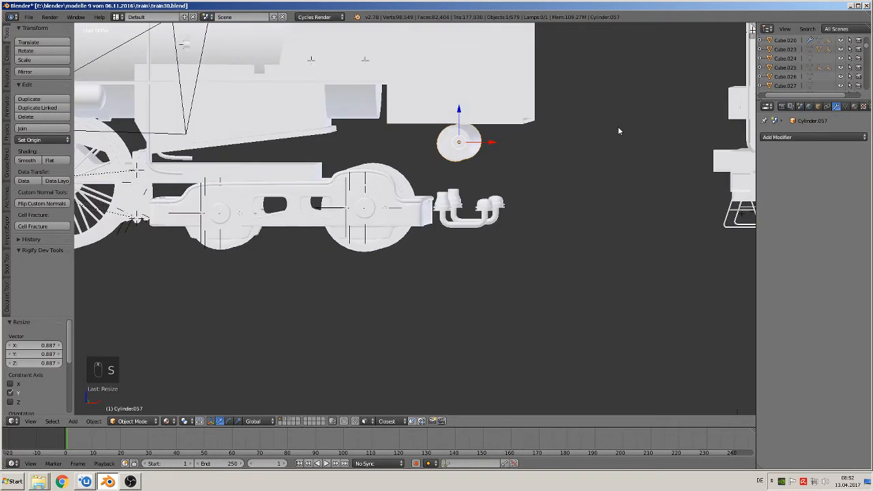
pyautogui.press('a')
# Step: Duplicate the front pilot wheel and move the copy 0.657 along Y to the opposite side of the locomotive
pyautogui.moveTo(455, 172); pyautogui.dragTo(470, 187, button='middle')
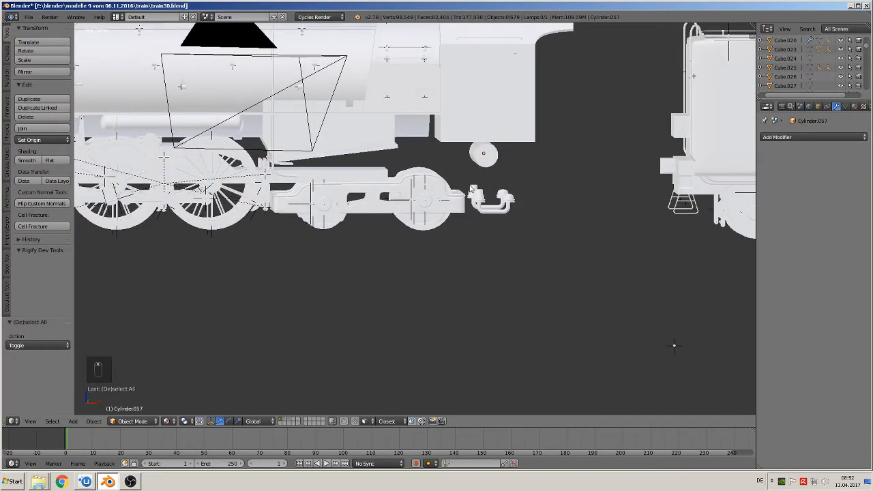
pyautogui.rightClick(382, 145)
pyautogui.moveTo(384, 148)
pyautogui.mouseDown(button='middle')
pyautogui.moveTo(391, 165)
pyautogui.moveTo(397, 158)
pyautogui.mouseUp(button='middle')
pyautogui.scroll(-3, 397, 158)
pyautogui.moveTo(377, 212); pyautogui.dragTo(386, 233, button='middle')
pyautogui.scroll(10, 386, 233)
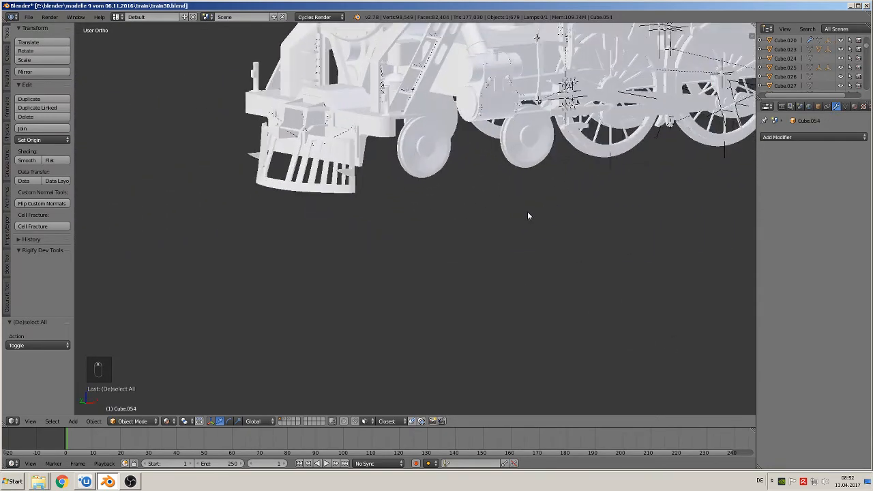
pyautogui.scroll(2, 402, 259)
pyautogui.rightClick(368, 232)
pyautogui.scroll(5, 359, 243)
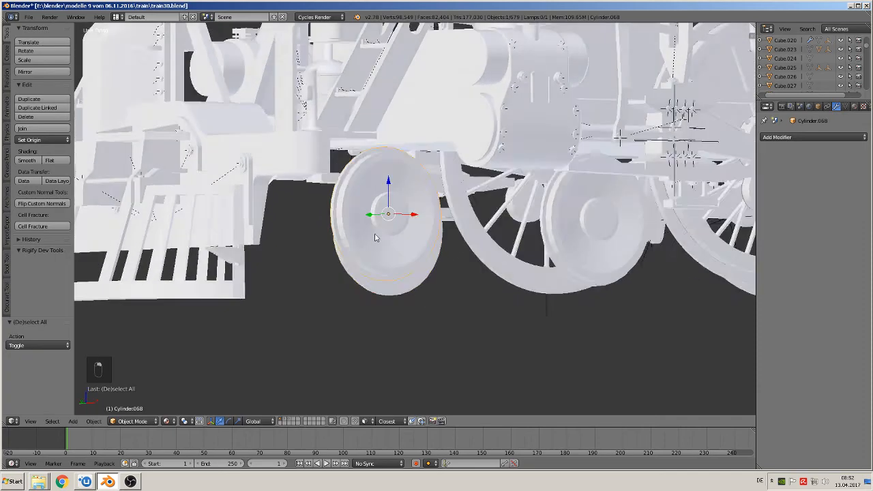
pyautogui.moveTo(270, 362); pyautogui.dragTo(411, 332, button='middle')
pyautogui.hotkey('shift', 'd')
pyautogui.click(395, 293)
pyautogui.scroll(-3, 396, 291)
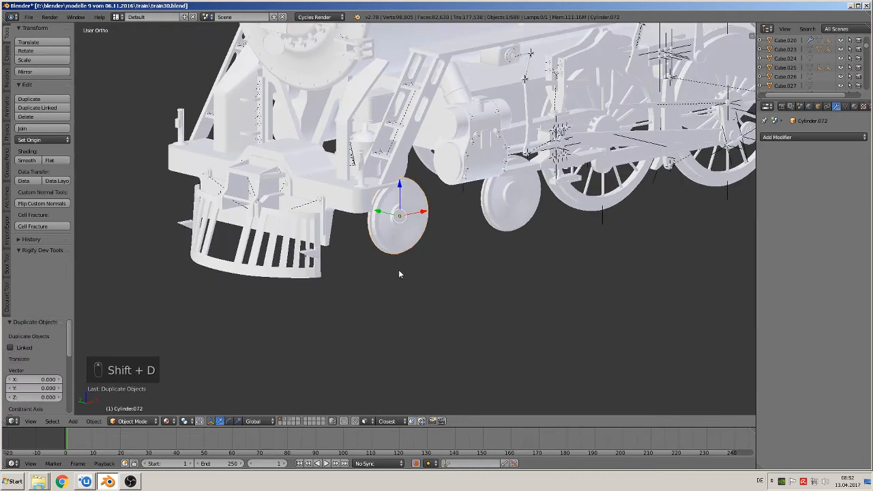
pyautogui.moveTo(383, 212); pyautogui.dragTo(281, 176)
pyautogui.click(281, 176)
# Step: Rotate the copied pilot wheel 180° about Z, shift it 0.018 along Y, and deselect everything
pyautogui.moveTo(281, 176); pyautogui.dragTo(353, 270, button='middle')
pyautogui.write('rz180')
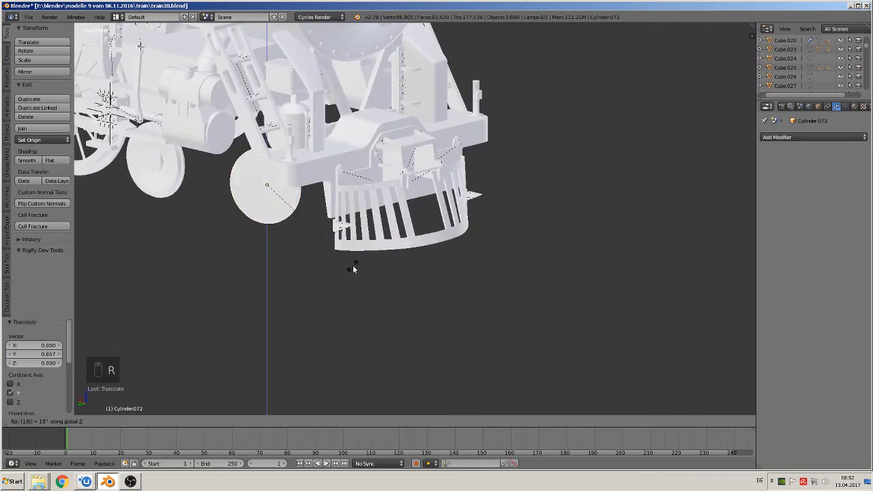
pyautogui.press('Return')
pyautogui.moveTo(265, 202); pyautogui.dragTo(198, 172, button='middle')
pyautogui.moveTo(235, 186); pyautogui.dragTo(229, 186)
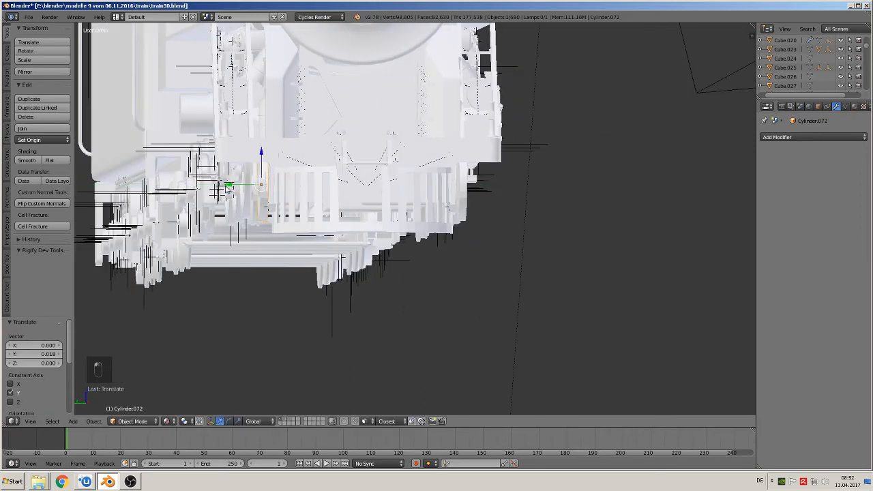
pyautogui.moveTo(229, 187); pyautogui.dragTo(221, 190, button='middle')
pyautogui.scroll(-3, 259, 190)
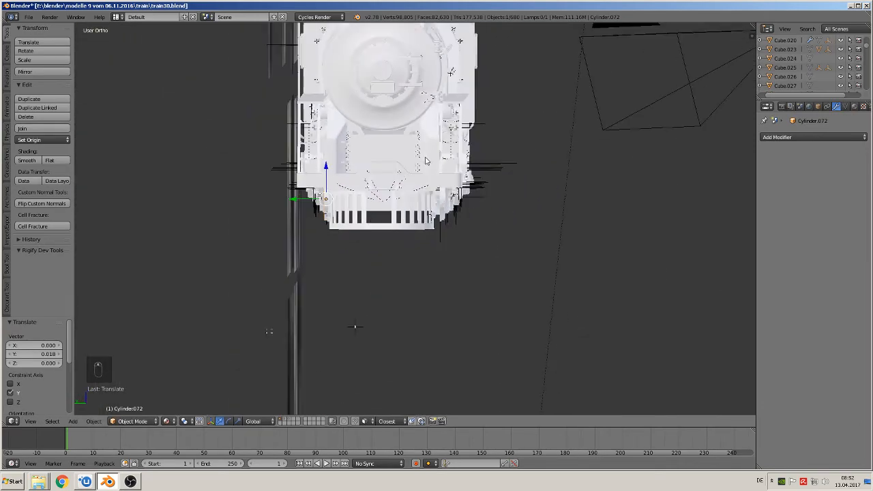
pyautogui.press('a')
# Step: Look over the locomotive, the tender and the loose parts above it, singling out the long thin bar
pyautogui.moveTo(508, 154); pyautogui.dragTo(374, 175, button='middle')
pyautogui.scroll(-1, 375, 176)
pyautogui.keyDown('shift'); pyautogui.moveTo(579, 145); pyautogui.dragTo(337, 232, button='middle'); pyautogui.keyUp('shift')
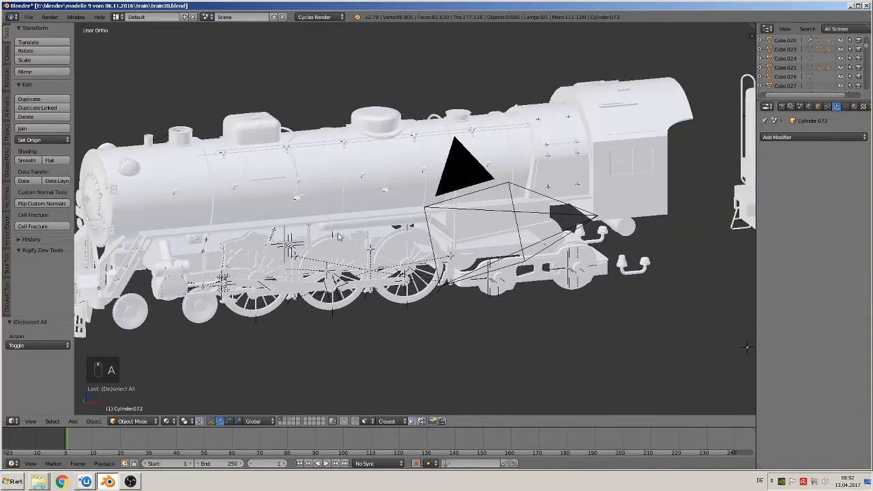
pyautogui.keyDown('shift'); pyautogui.moveTo(575, 172); pyautogui.dragTo(345, 233, button='middle'); pyautogui.keyUp('shift')
pyautogui.scroll(-3, 490, 183)
pyautogui.keyDown('shift'); pyautogui.moveTo(571, 157); pyautogui.dragTo(474, 205, button='middle'); pyautogui.keyUp('shift')
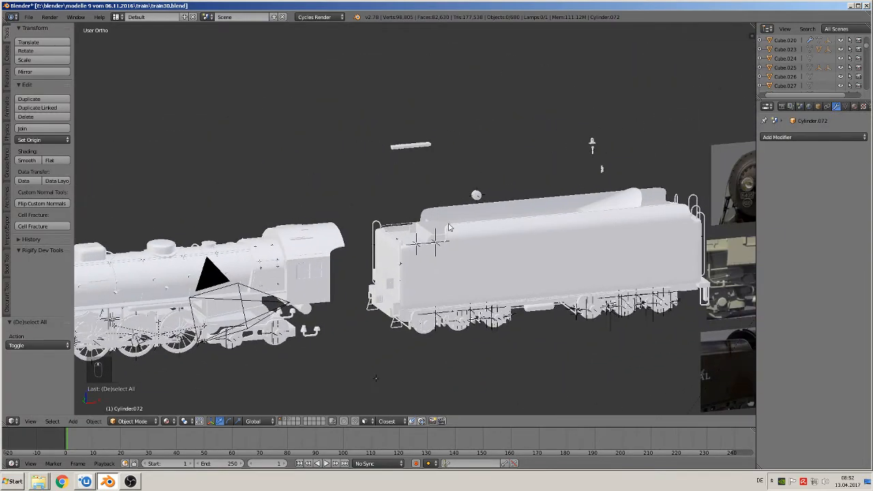
pyautogui.scroll(2, 473, 205)
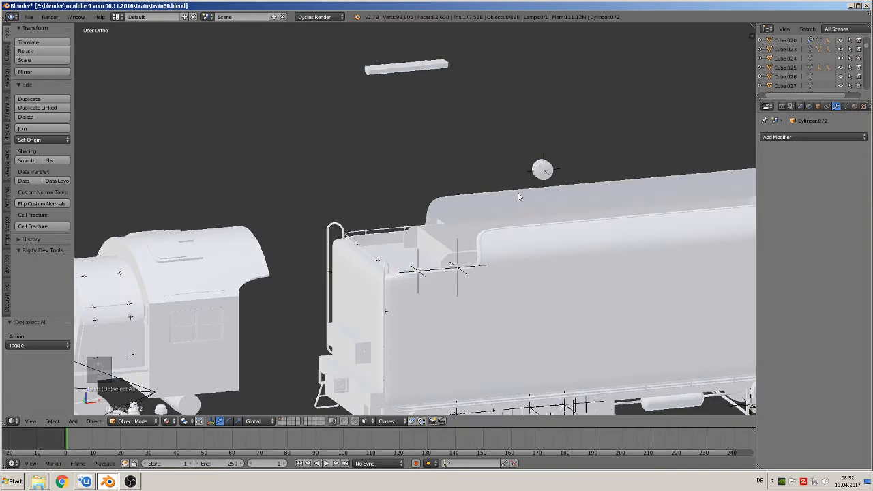
pyautogui.scroll(-2, 518, 197)
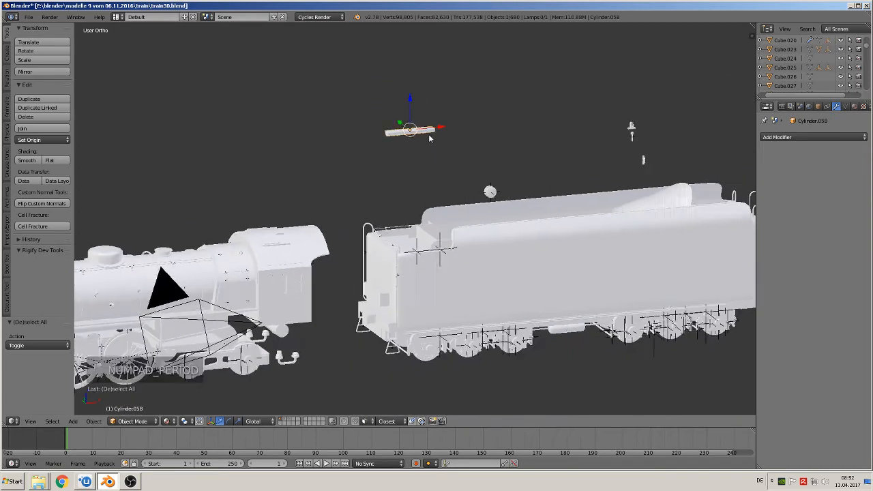
pyautogui.press('KP_Decimal')
pyautogui.moveTo(462, 172); pyautogui.dragTo(458, 224, button='middle')
pyautogui.scroll(-6, 459, 229)
pyautogui.scroll(-5, 456, 239)
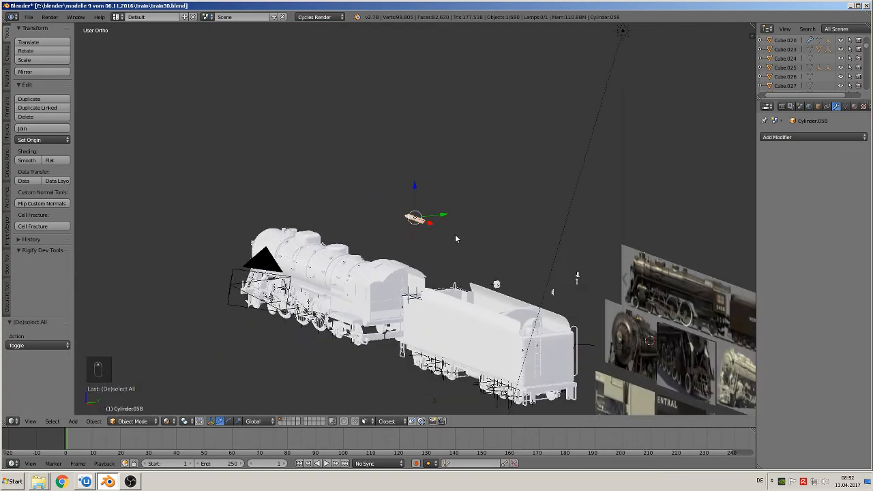
# Step: Examine the reference images for the parts below the cab and firebox, comparing them with the model
pyautogui.scroll(8, 477, 204)
pyautogui.moveTo(495, 165); pyautogui.dragTo(384, 243, button='middle')
pyautogui.scroll(3, 421, 240)
pyautogui.scroll(-2, 449, 218)
pyautogui.moveTo(449, 214); pyautogui.dragTo(360, 255, button='middle')
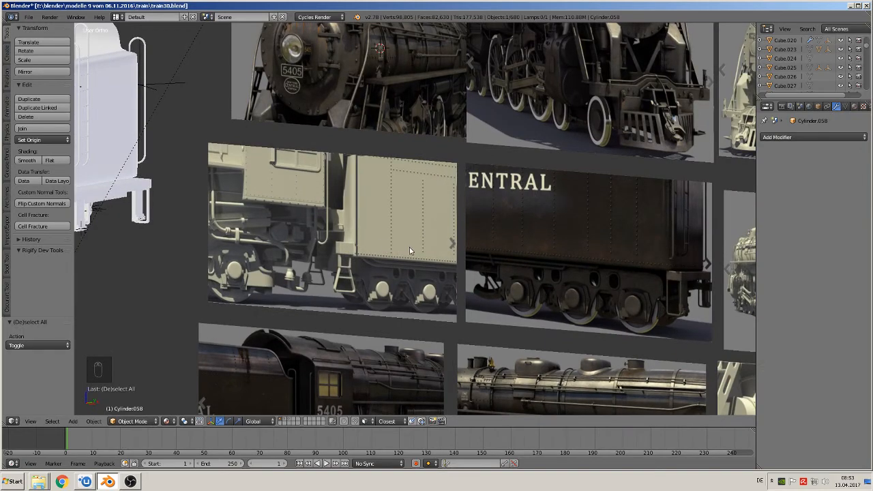
pyautogui.scroll(-3, 411, 248)
pyautogui.keyDown('shift'); pyautogui.moveTo(481, 258); pyautogui.dragTo(426, 360, button='middle'); pyautogui.keyUp('shift')
pyautogui.scroll(5, 462, 171)
pyautogui.keyDown('shift'); pyautogui.moveTo(462, 171); pyautogui.dragTo(443, 250, button='middle'); pyautogui.keyUp('shift')
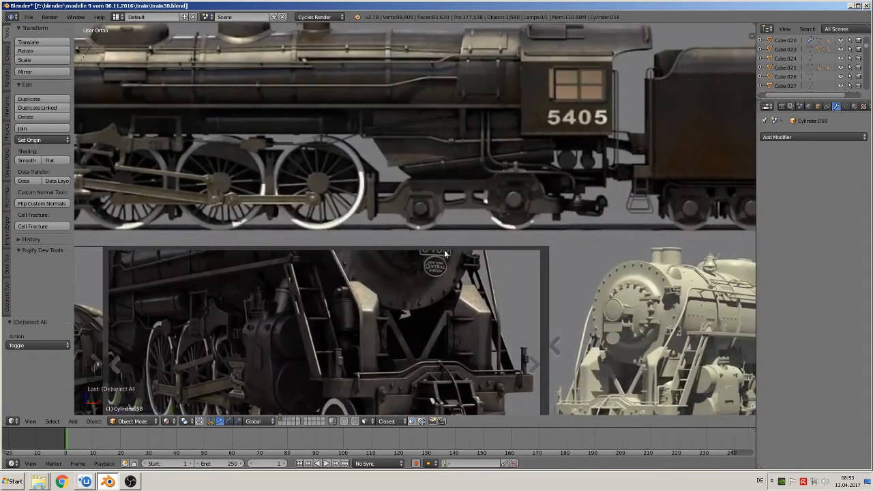
pyautogui.scroll(2, 444, 250)
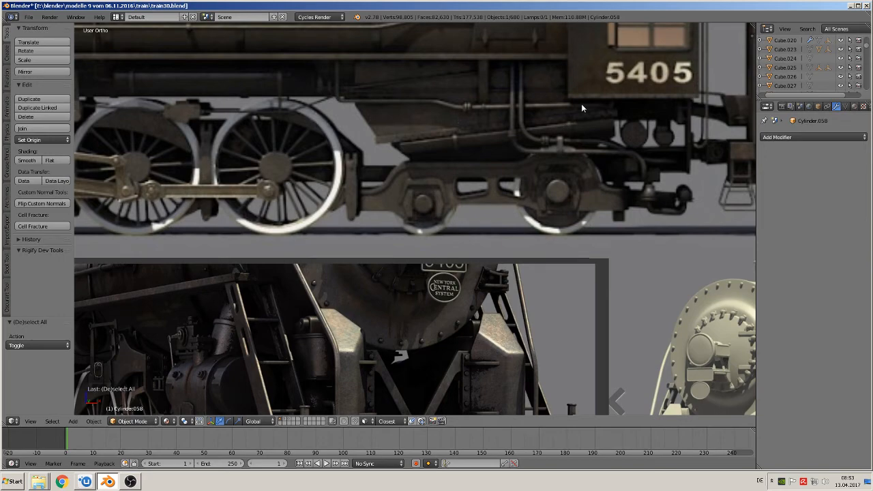
pyautogui.scroll(-7, 609, 88)
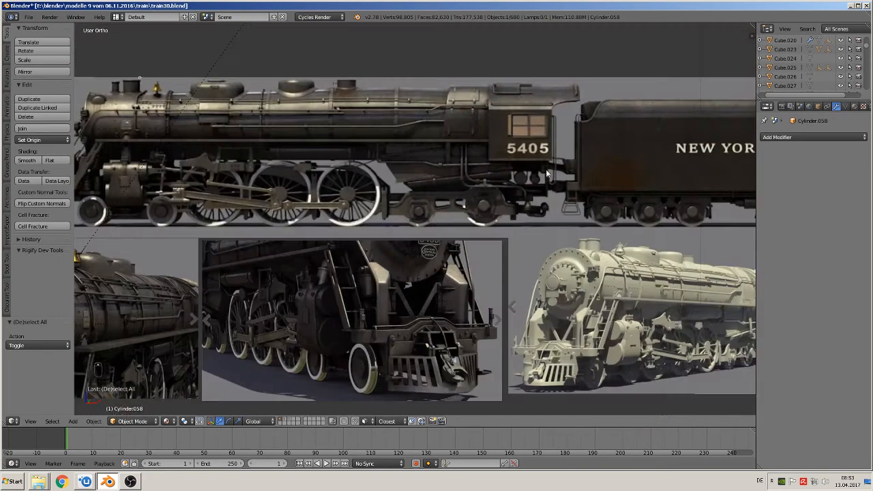
pyautogui.keyDown('shift'); pyautogui.moveTo(352, 238); pyautogui.dragTo(744, 60, button='middle'); pyautogui.keyUp('shift')
pyautogui.keyDown('shift'); pyautogui.moveTo(468, 150); pyautogui.dragTo(750, 141, button='middle'); pyautogui.keyUp('shift')
pyautogui.scroll(3, 324, 205)
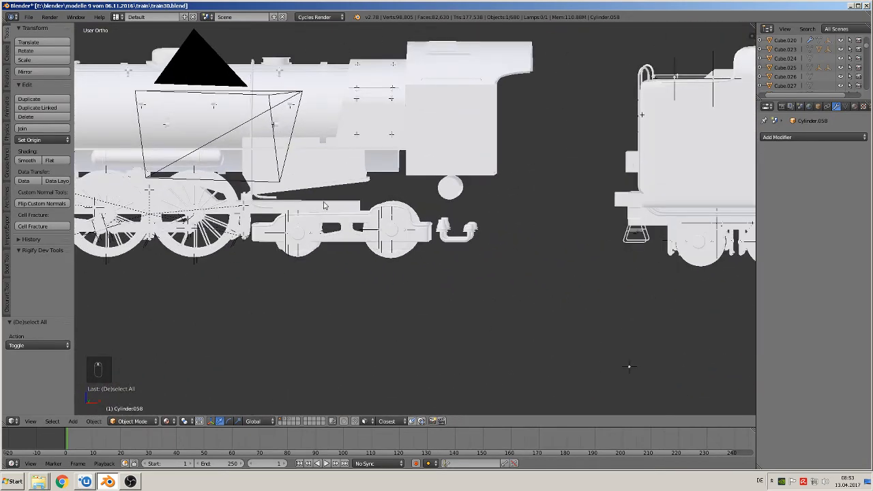
# Step: Scale the firebox's lower side part by 1.462 along X and move it 0.246 along X towards the cab
pyautogui.rightClick(319, 169)
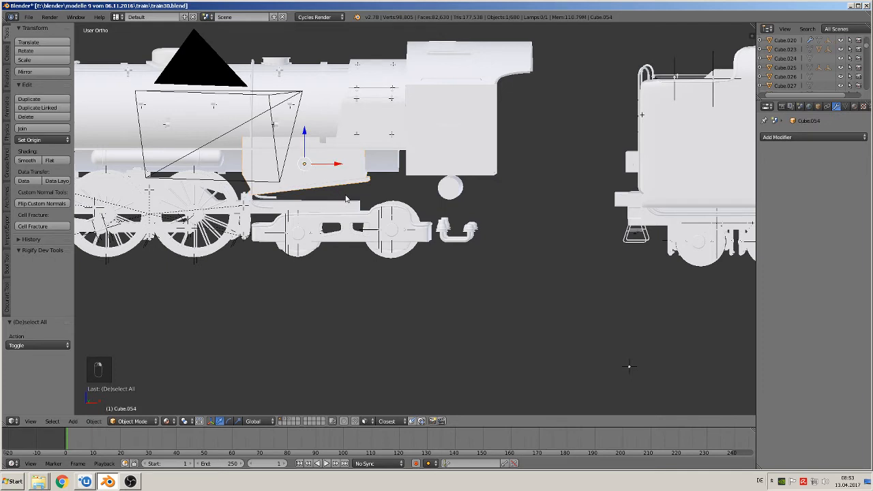
pyautogui.press('s')
pyautogui.press('x')
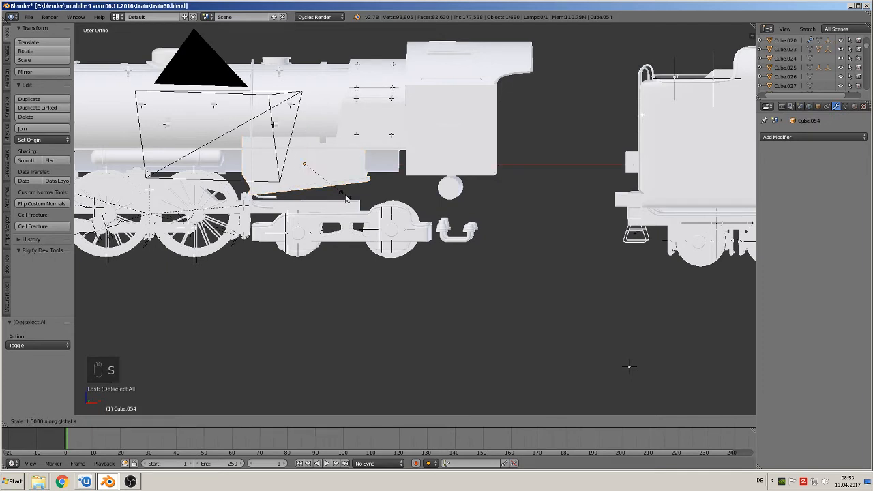
pyautogui.click(371, 200)
pyautogui.press('g')
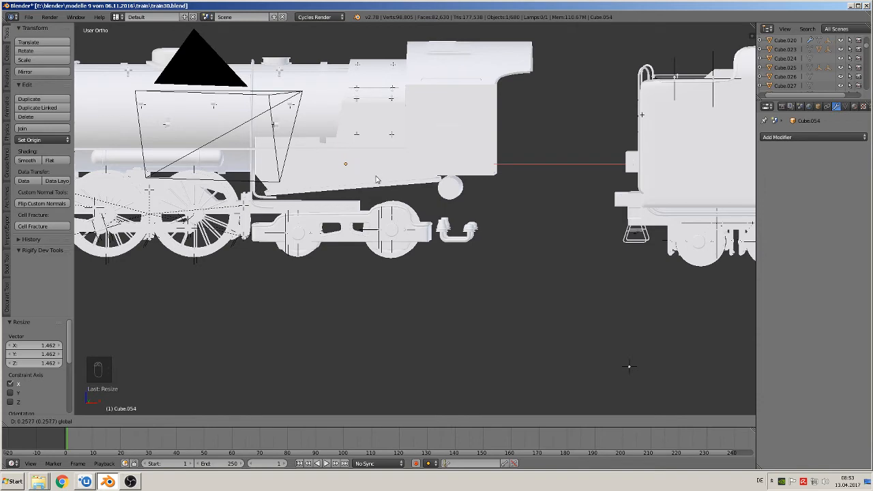
pyautogui.click(374, 180)
# Step: Move the long bar from above the tender to below the firebox, by -2.098 along X, -0.071 along Y and -1.898 along Z
pyautogui.scroll(-4, 557, 130)
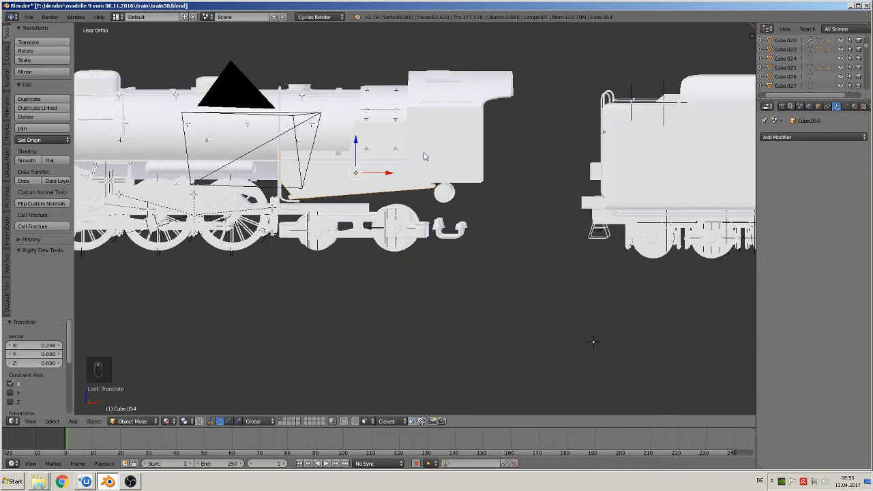
pyautogui.rightClick(502, 114)
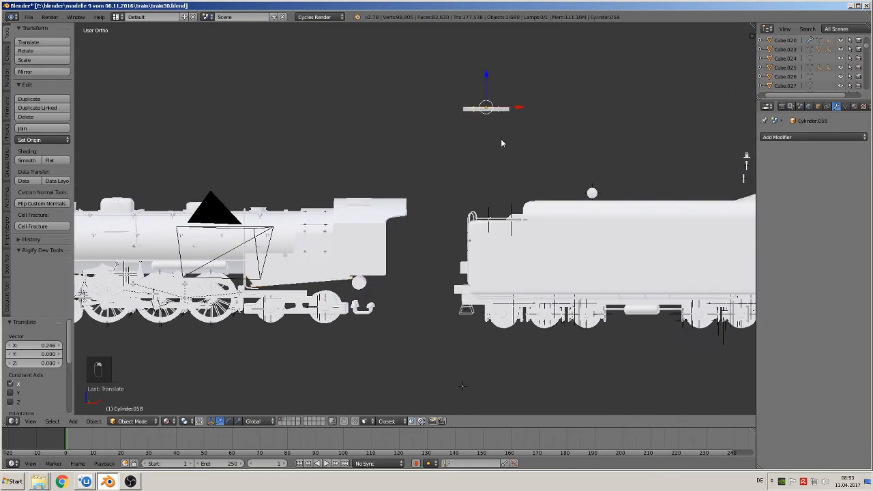
pyautogui.press('g')
pyautogui.click(307, 319)
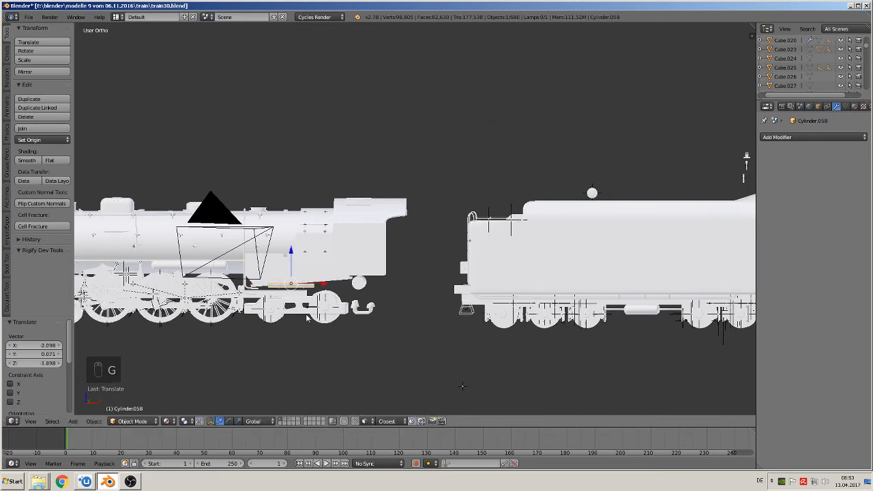
# Step: Lengthen the bar below the firebox by a factor of 2.084 along X and move it 0.123 along X
pyautogui.scroll(6, 307, 319)
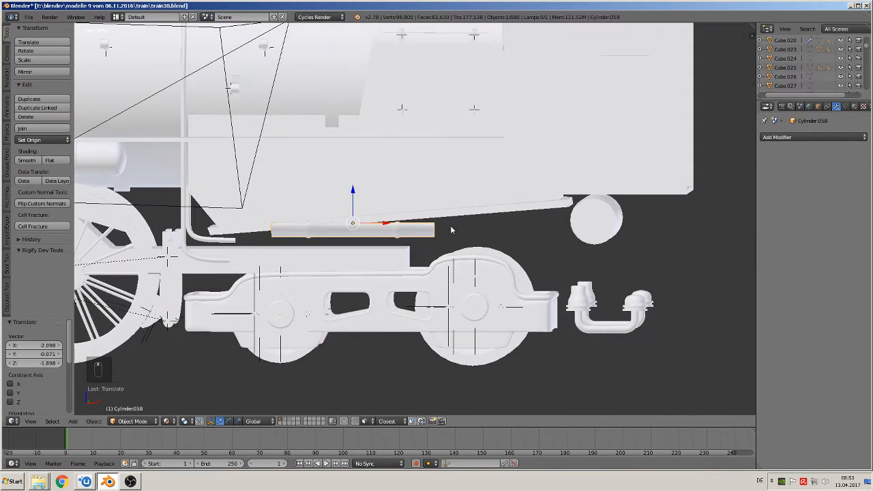
pyautogui.press('s')
pyautogui.press('x')
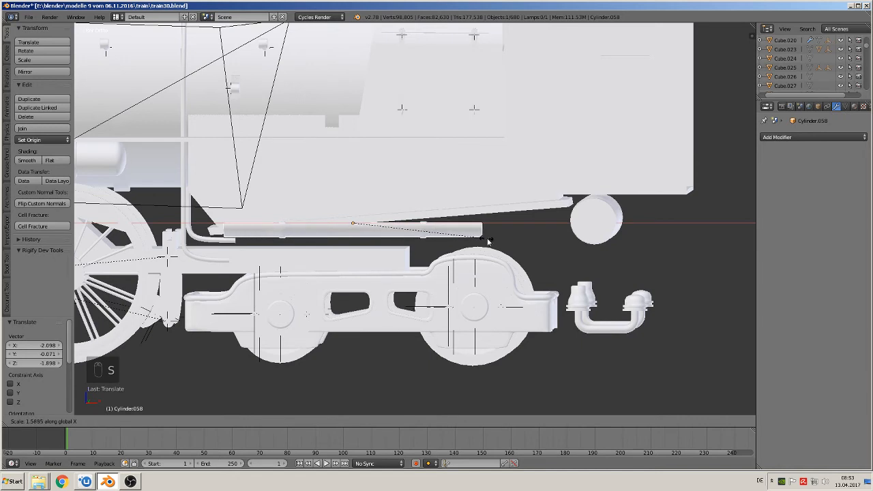
pyautogui.click(526, 243)
pyautogui.press('g')
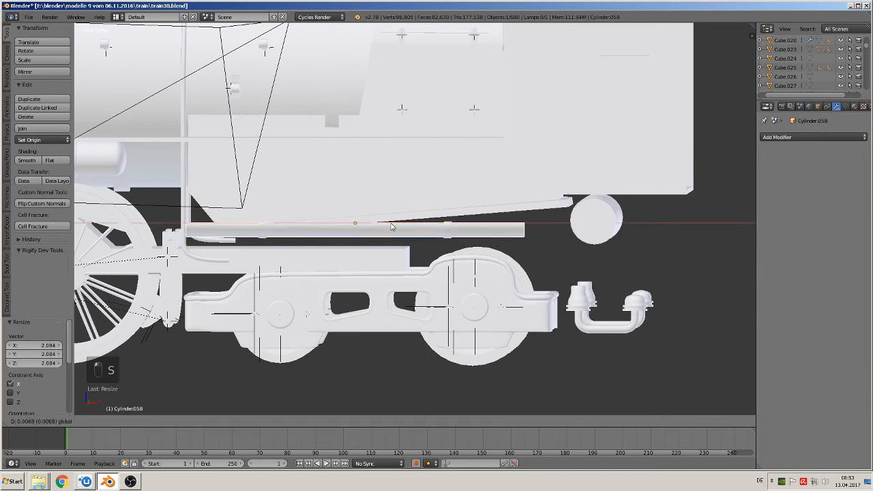
pyautogui.click(427, 228)
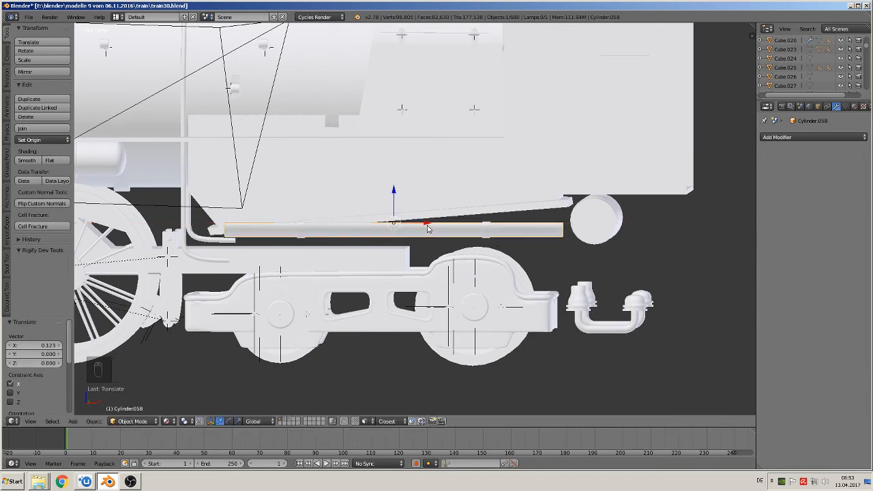
# Step: Rotate the bar by -4.838° to match the firebox's sloping lower edge, then shift it 0.022 along Z and slightly along Y
pyautogui.press('r')
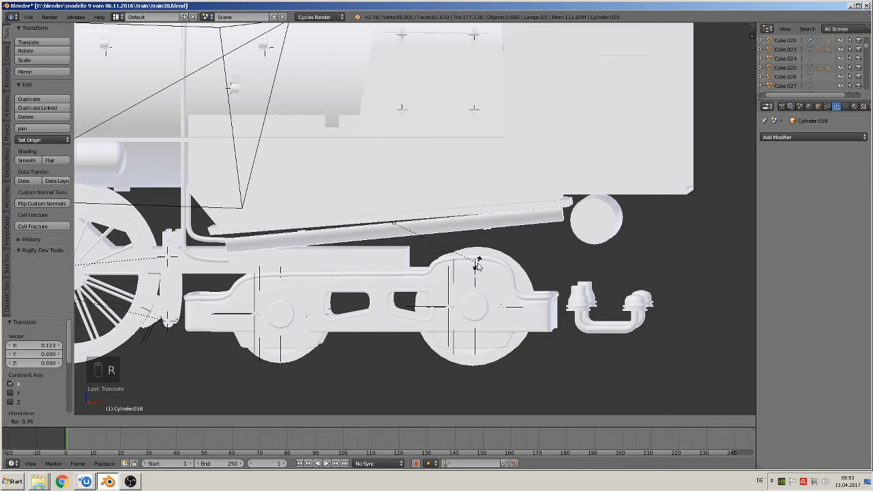
pyautogui.click(471, 264)
pyautogui.press('g')
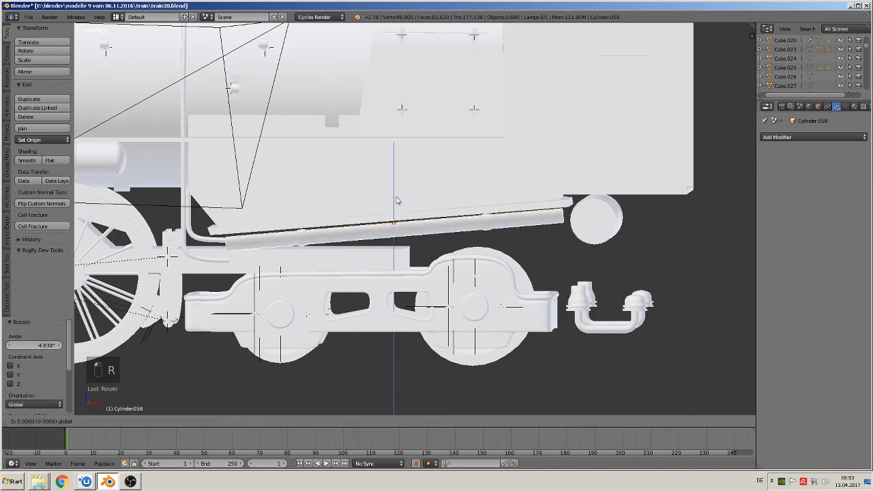
pyautogui.press('z')
pyautogui.click(394, 194)
pyautogui.moveTo(395, 194); pyautogui.dragTo(356, 248, button='middle')
pyautogui.scroll(4, 347, 225)
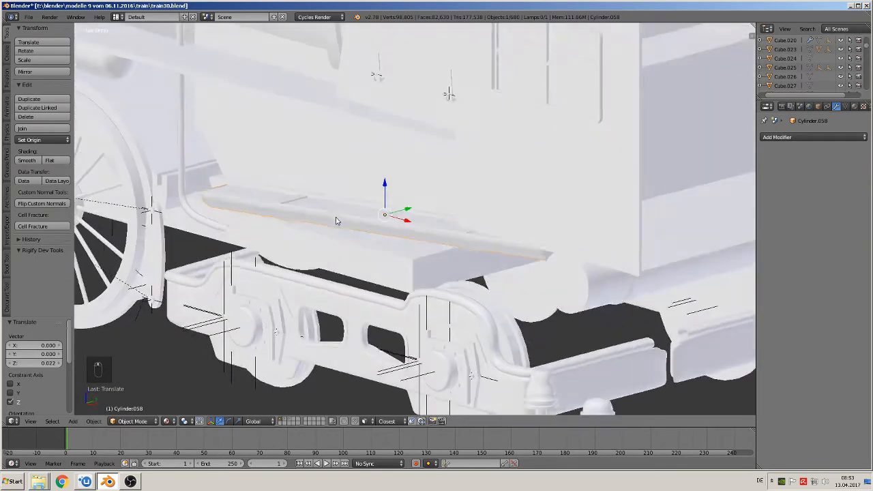
pyautogui.moveTo(406, 209)
pyautogui.mouseDown()
pyautogui.moveTo(426, 201)
pyautogui.moveTo(402, 186)
pyautogui.moveTo(419, 214)
pyautogui.mouseUp()
# Step: Duplicate the sloping bar, move the copy along Y to the firebox's opposite side, fine-tune it by -0.012, and deselect everything
pyautogui.moveTo(420, 214); pyautogui.dragTo(454, 223, button='middle')
pyautogui.hotkey('shift', 'd')
pyautogui.rightClick(454, 224)
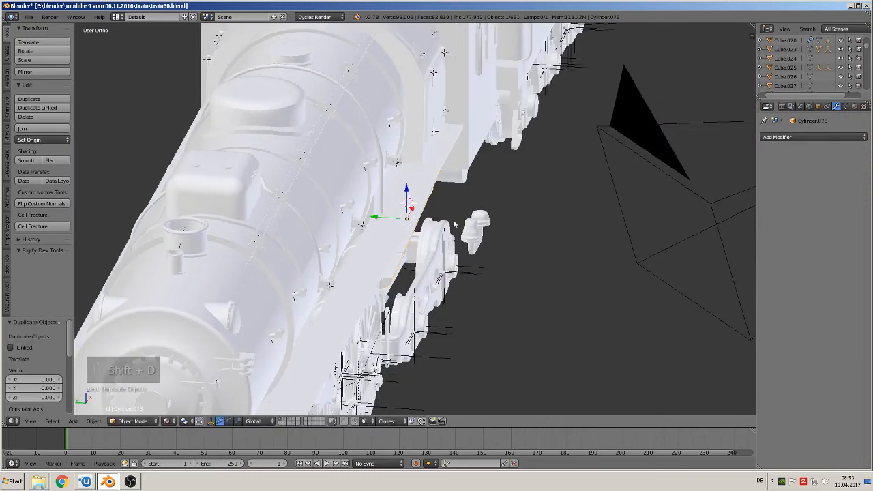
pyautogui.moveTo(386, 217); pyautogui.dragTo(202, 205)
pyautogui.moveTo(202, 205); pyautogui.dragTo(218, 212, button='middle')
pyautogui.moveTo(218, 211); pyautogui.dragTo(218, 208)
pyautogui.scroll(-2, 286, 227)
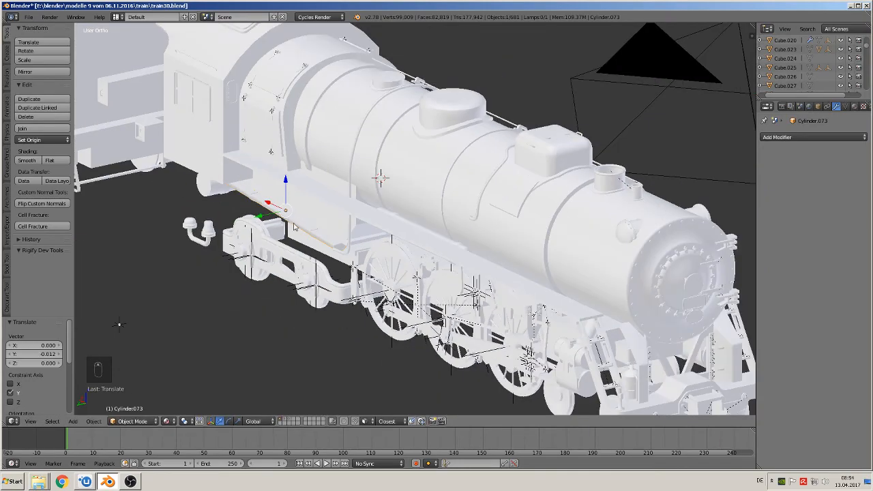
pyautogui.press('a')
# Step: Inspect the boiler's other side and the curved pipe beside the box-shaped sand dome
pyautogui.moveTo(320, 242); pyautogui.dragTo(610, 255, button='middle')
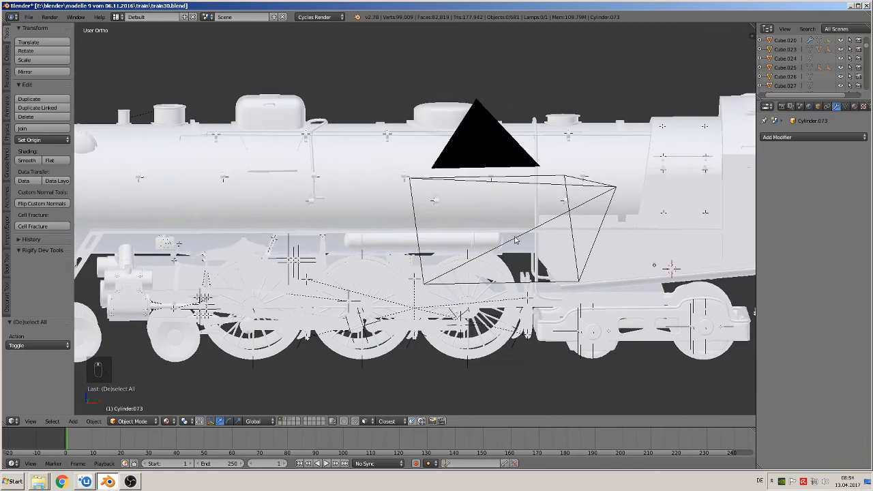
pyautogui.keyDown('shift'); pyautogui.moveTo(329, 170); pyautogui.dragTo(487, 206, button='middle'); pyautogui.keyUp('shift')
pyautogui.rightClick(451, 180)
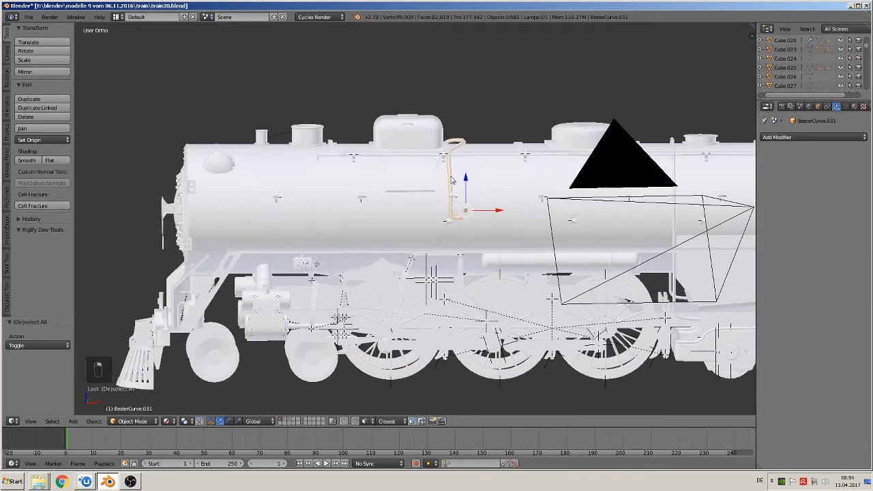
pyautogui.scroll(2, 464, 201)
pyautogui.scroll(2, 476, 214)
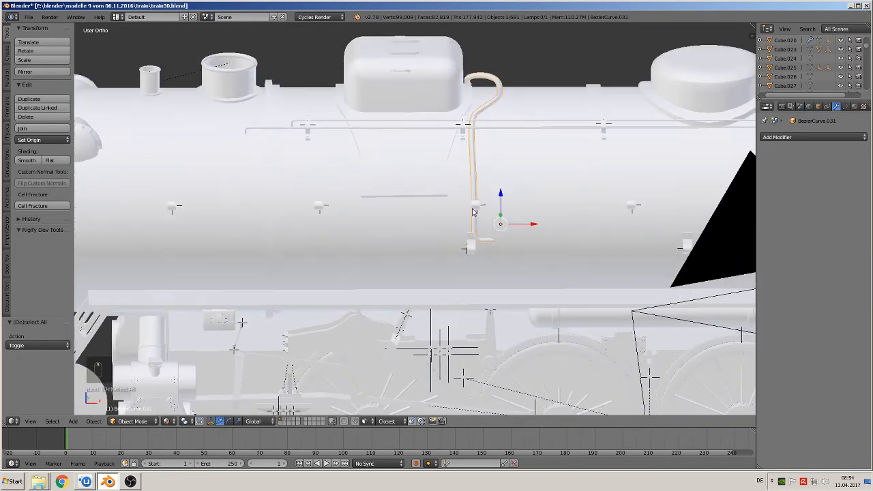
pyautogui.scroll(-5, 473, 212)
pyautogui.scroll(4, 525, 256)
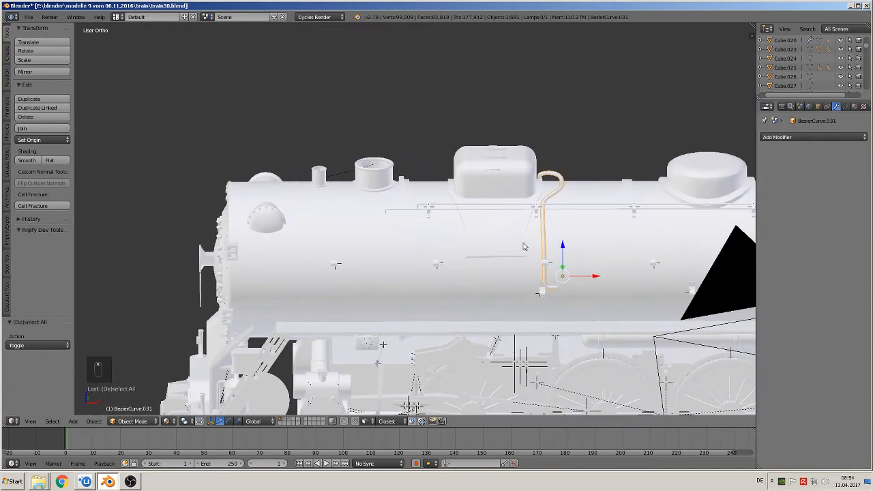
pyautogui.scroll(2, 424, 243)
# Step: Move the small and large chimneys with their base flanges about -0.2 along X on top of the boiler
pyautogui.rightClick(306, 237)
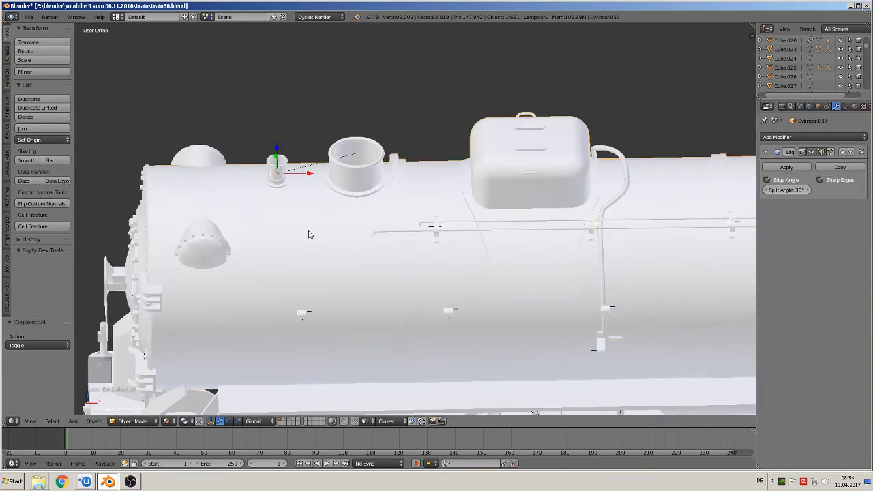
pyautogui.press('Tab')
pyautogui.scroll(2, 401, 249)
pyautogui.keyDown('shift'); pyautogui.moveTo(401, 250); pyautogui.dragTo(405, 252, button='middle'); pyautogui.keyUp('shift')
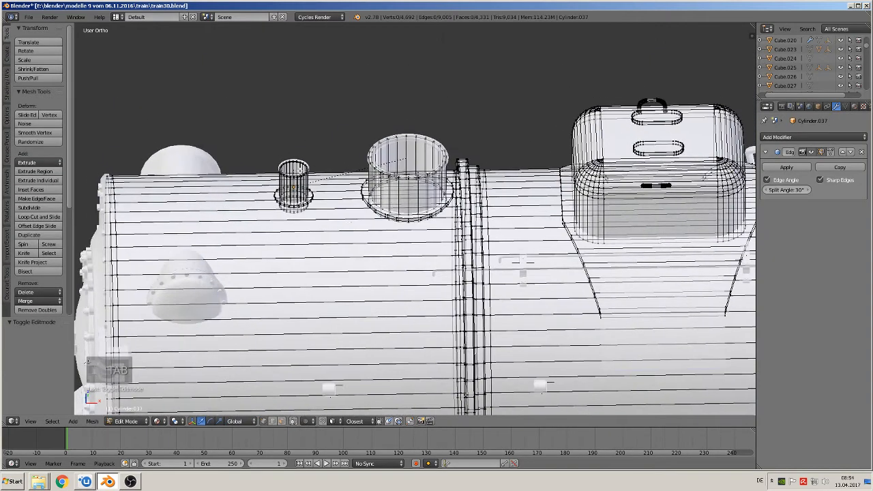
pyautogui.press('l')
pyautogui.press('l')
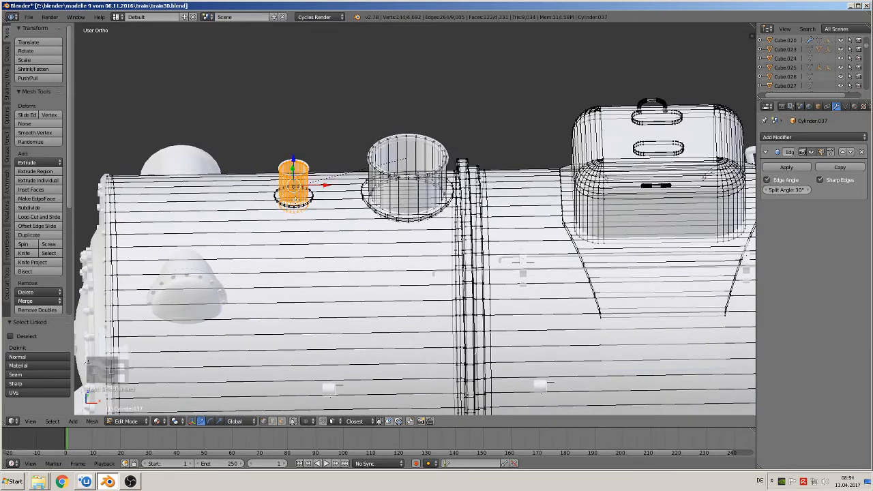
pyautogui.press('l')
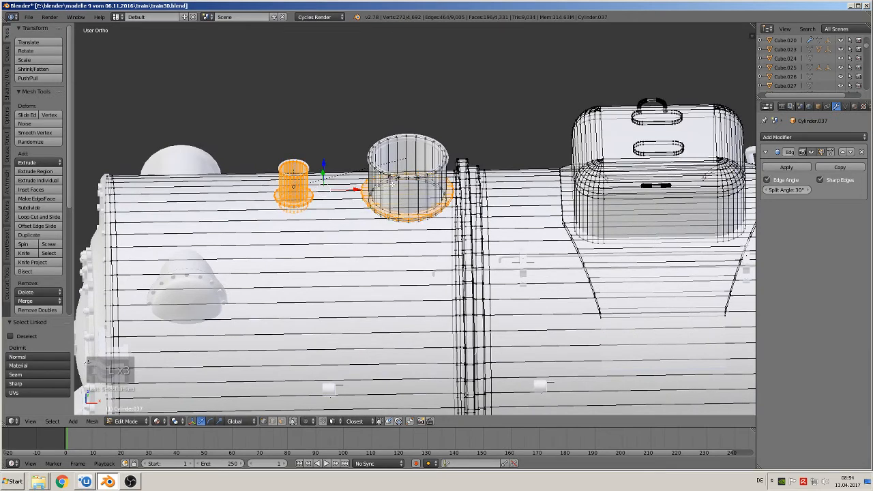
pyautogui.press('l')
pyautogui.press('g')
pyautogui.press('x')
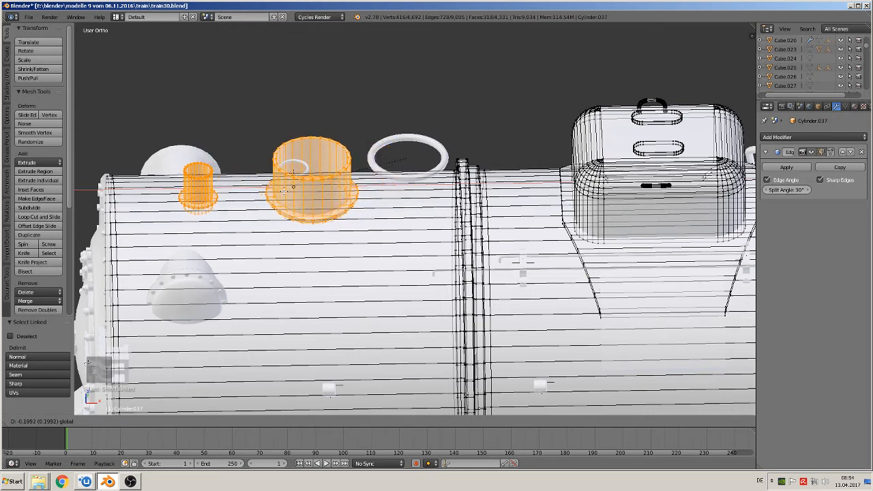
pyautogui.click(286, 188)
pyautogui.press('Tab')
# Step: Move the rim rings onto their chimneys along X, the small one by -0.198 and the large one by -0.202
pyautogui.rightClick(308, 171)
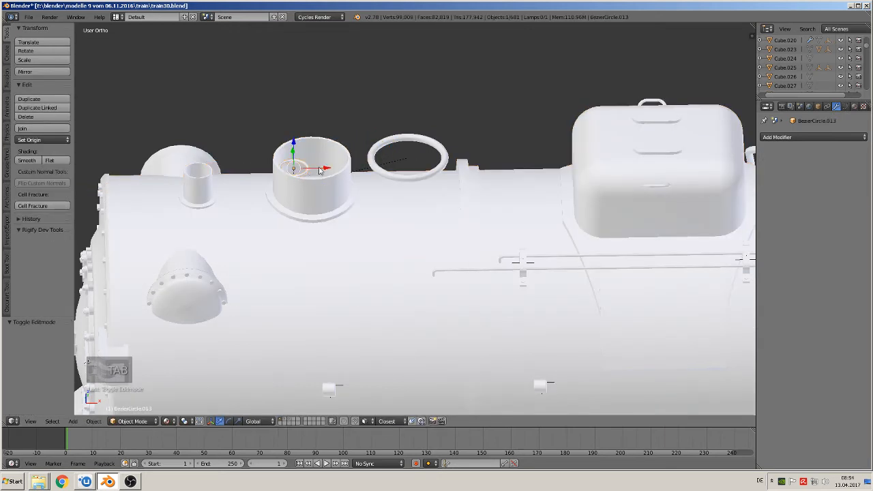
pyautogui.moveTo(322, 169); pyautogui.dragTo(224, 172)
pyautogui.rightClick(398, 168)
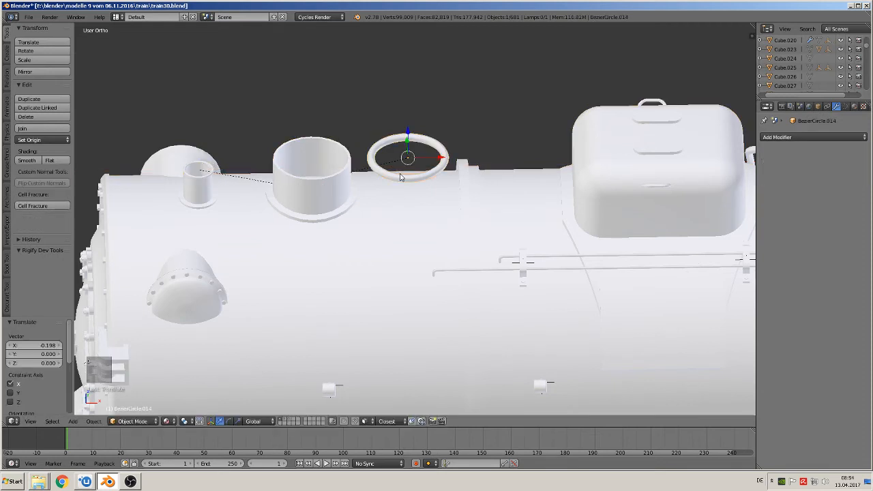
pyautogui.moveTo(441, 161); pyautogui.dragTo(343, 159)
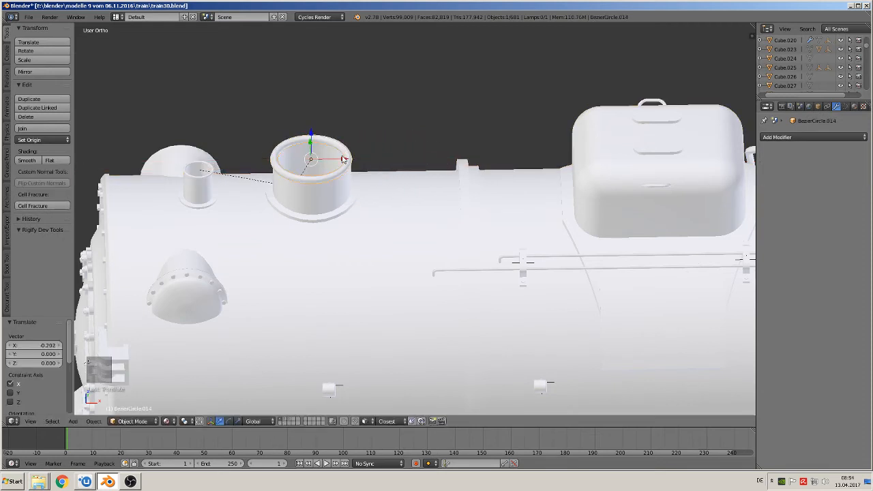
# Step: Move the hooked pipe beside the box-shaped dome by -0.881 along X to sit behind the large chimney
pyautogui.scroll(-2, 410, 191)
pyautogui.keyDown('shift'); pyautogui.moveTo(523, 219); pyautogui.dragTo(420, 230, button='middle'); pyautogui.keyUp('shift')
pyautogui.rightClick(576, 223)
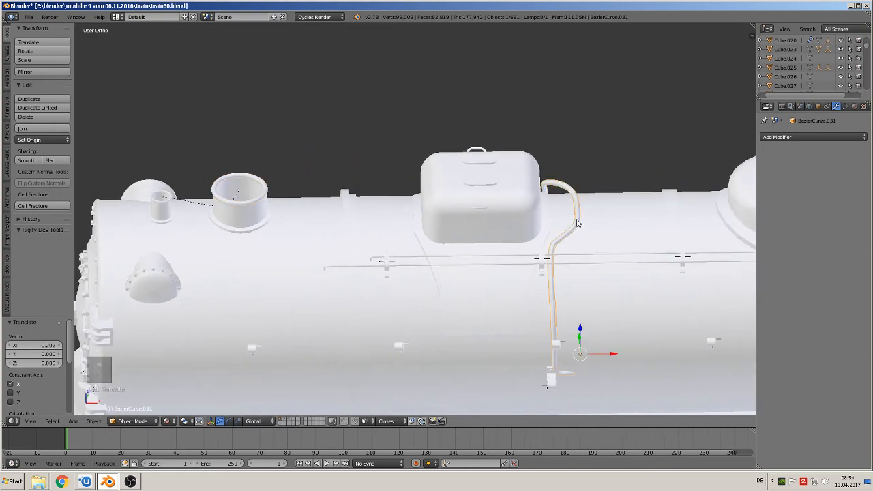
pyautogui.moveTo(615, 356); pyautogui.dragTo(323, 325)
# Step: Move the long vertical pipe behind the round dome by -1.100 along X to just behind the box-shaped dome
pyautogui.moveTo(313, 302); pyautogui.dragTo(316, 304, button='middle')
pyautogui.scroll(-2, 464, 267)
pyautogui.keyDown('shift'); pyautogui.moveTo(482, 259); pyautogui.dragTo(392, 256, button='middle'); pyautogui.keyUp('shift')
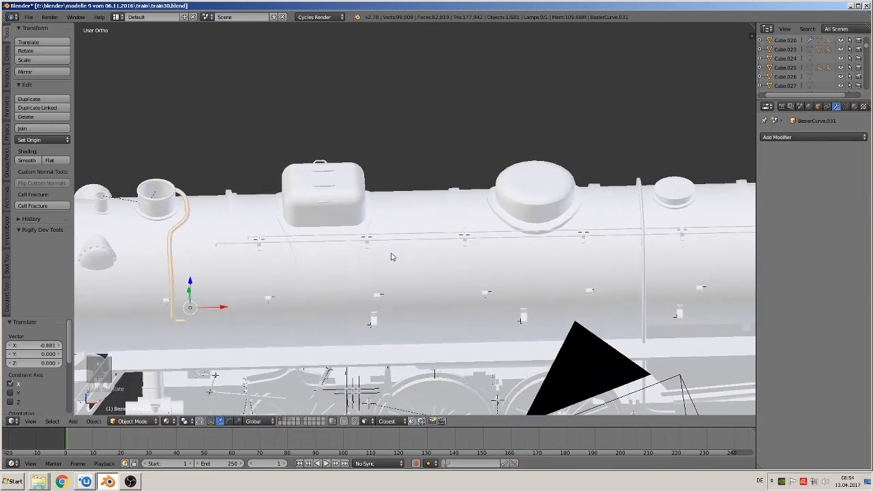
pyautogui.rightClick(645, 259)
pyautogui.moveTo(676, 298); pyautogui.dragTo(420, 289)
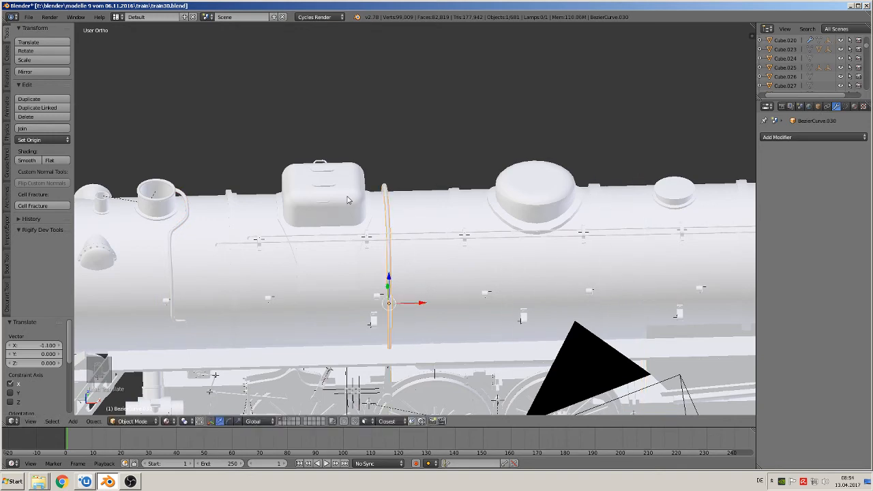
# Step: Raise the lower curve points of the long vertical pipe about 0.306 along Z so its bend meets the cylinder below the running board
pyautogui.moveTo(491, 285); pyautogui.dragTo(505, 230, button='middle')
pyautogui.moveTo(488, 268); pyautogui.dragTo(488, 255, button='middle')
pyautogui.scroll(2, 482, 267)
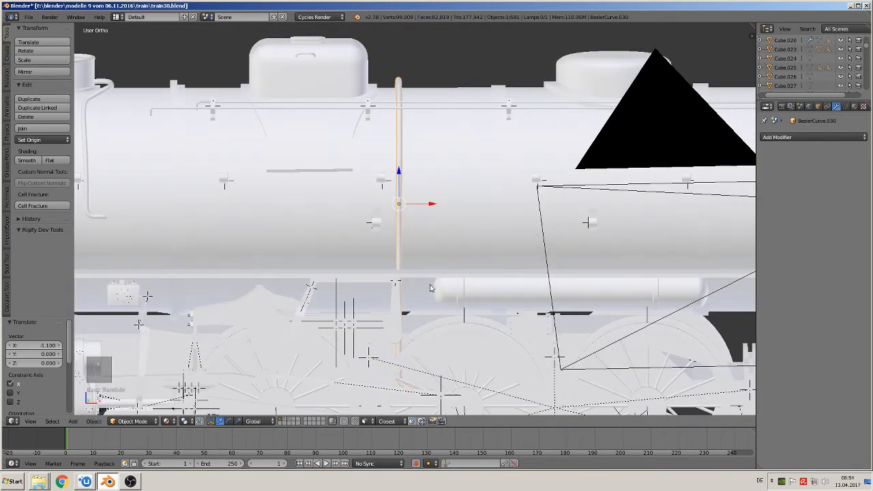
pyautogui.press('KP_1')
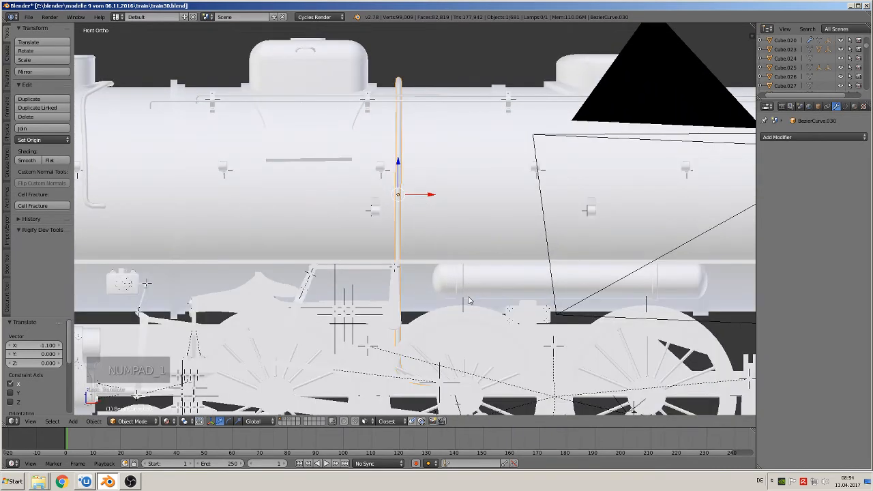
pyautogui.press('KP_Decimal')
pyautogui.press('Tab')
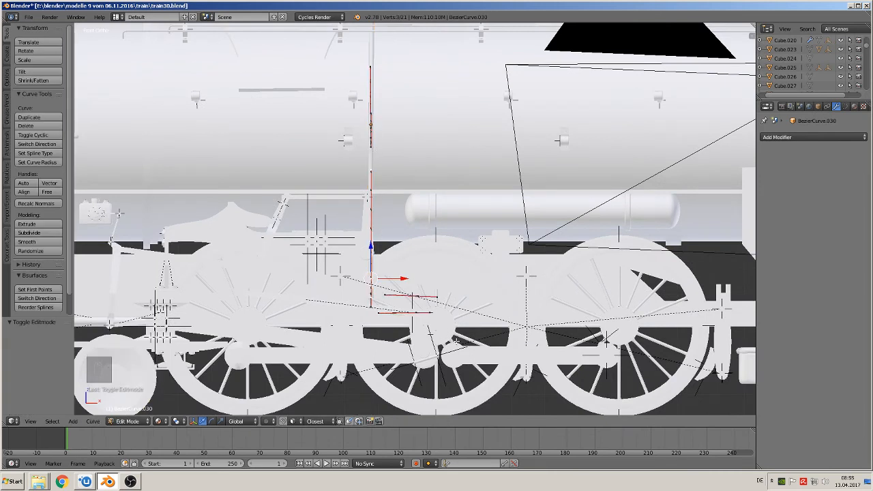
pyautogui.press('b')
pyautogui.moveTo(454, 339); pyautogui.dragTo(338, 187)
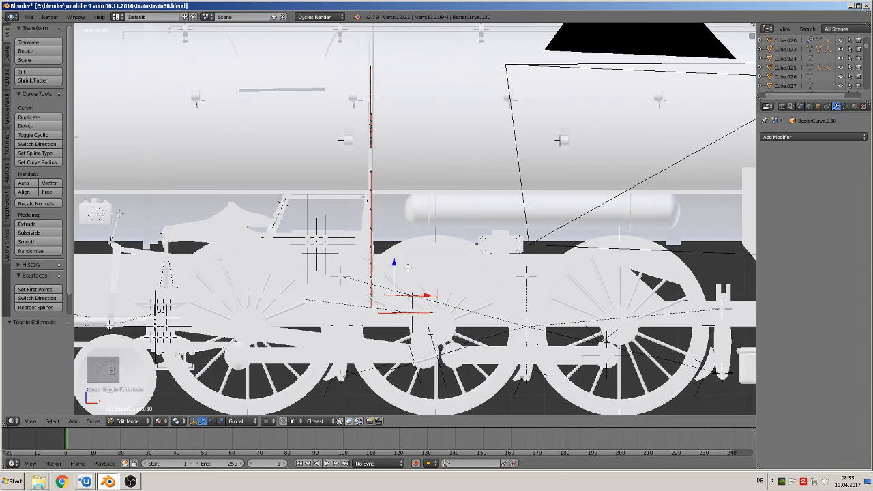
pyautogui.press('g')
pyautogui.press('z')
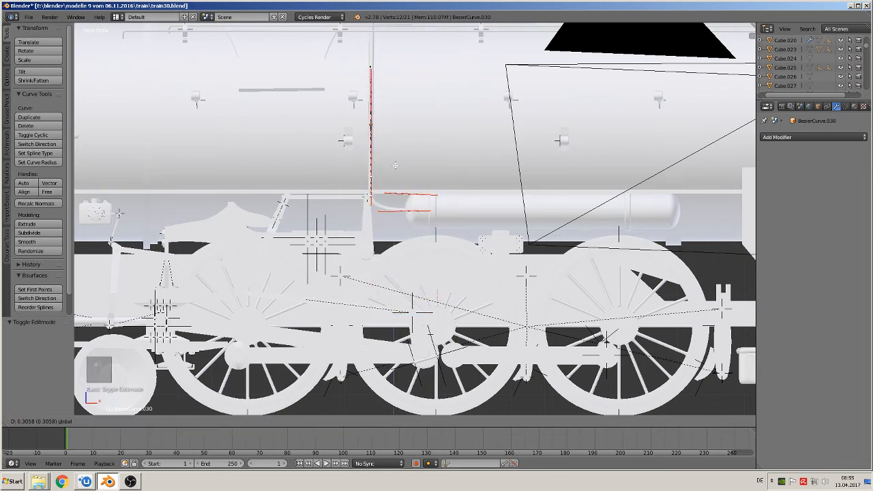
pyautogui.click(394, 165)
pyautogui.press('Tab')
# Step: Add a loop cut across the running board and slide it next to the vertical pipe
pyautogui.moveTo(453, 236); pyautogui.dragTo(512, 236, button='middle')
pyautogui.scroll(2, 457, 239)
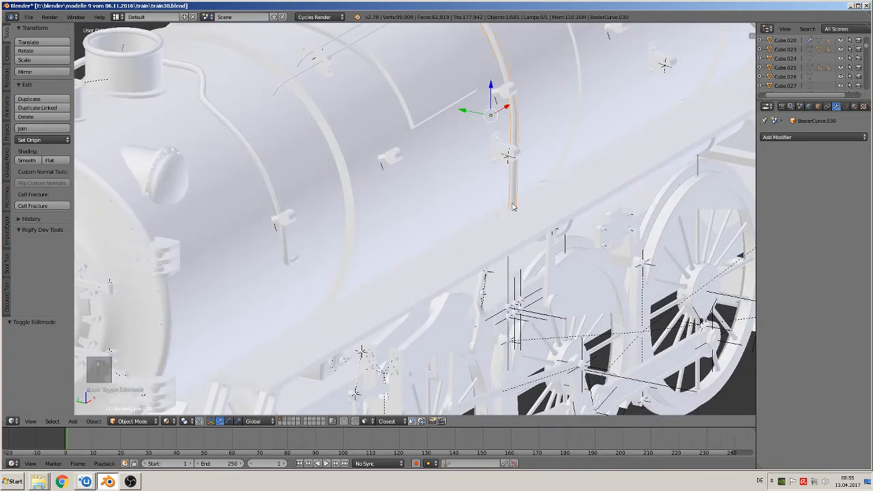
pyautogui.rightClick(529, 225)
pyautogui.press('Tab')
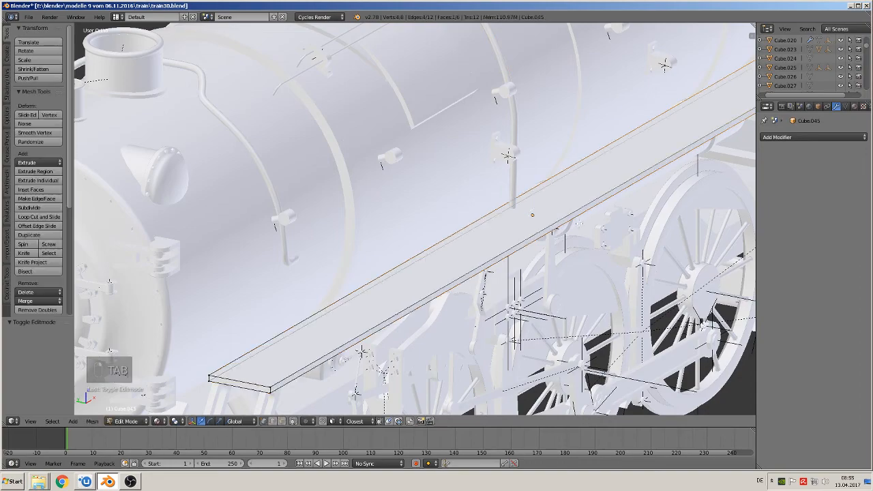
pyautogui.moveTo(595, 215); pyautogui.dragTo(445, 321, button='middle')
pyautogui.scroll(3, 445, 321)
pyautogui.keyDown('shift'); pyautogui.moveTo(256, 266); pyautogui.dragTo(643, 259, button='middle'); pyautogui.keyUp('shift')
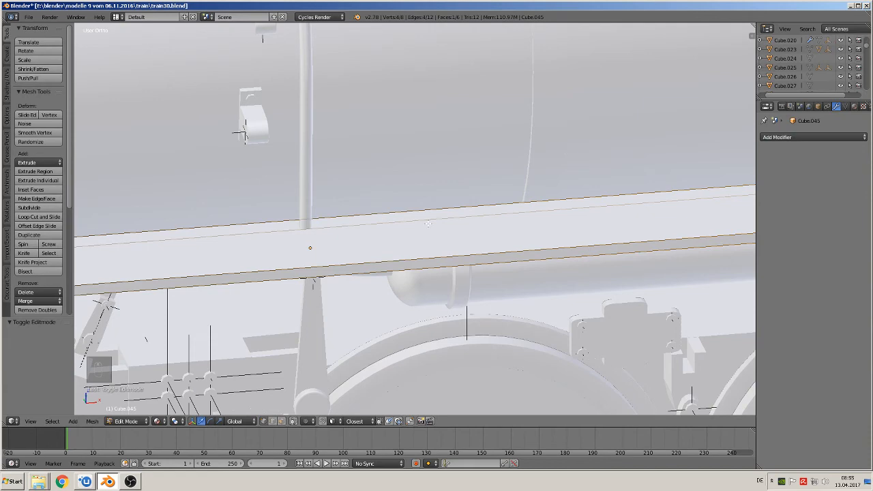
pyautogui.hotkey('ctrl', 'r')
pyautogui.click(665, 211)
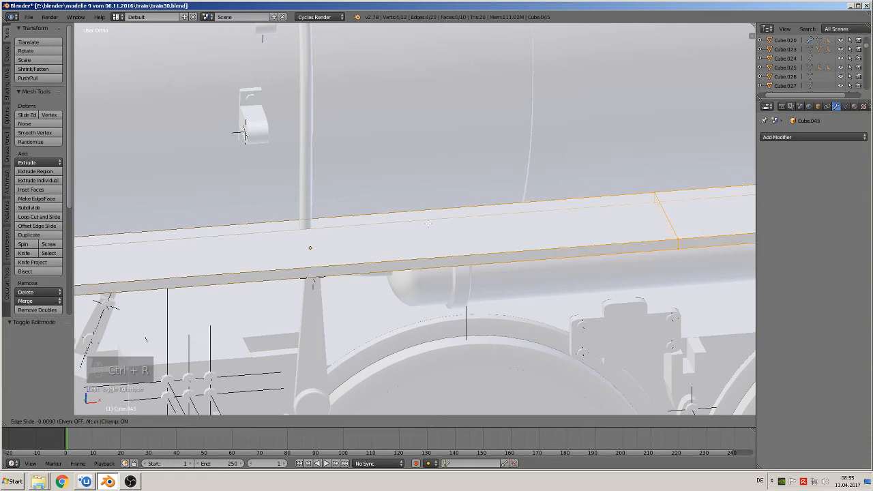
pyautogui.click(746, 217)
pyautogui.moveTo(753, 238); pyautogui.dragTo(366, 204, button='middle')
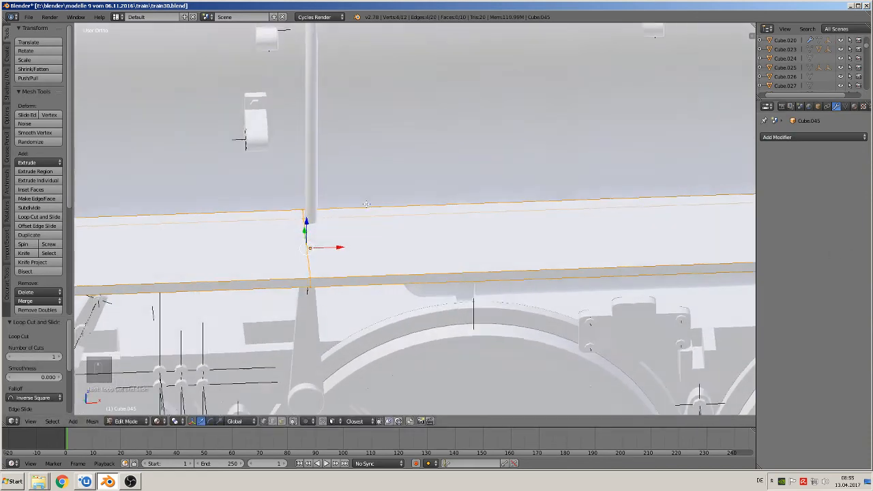
# Step: Add two more crosswise loop cuts to the running board, sliding the last one close to the pipe's opposite side
pyautogui.hotkey('ctrl', 'r')
pyautogui.click(411, 229)
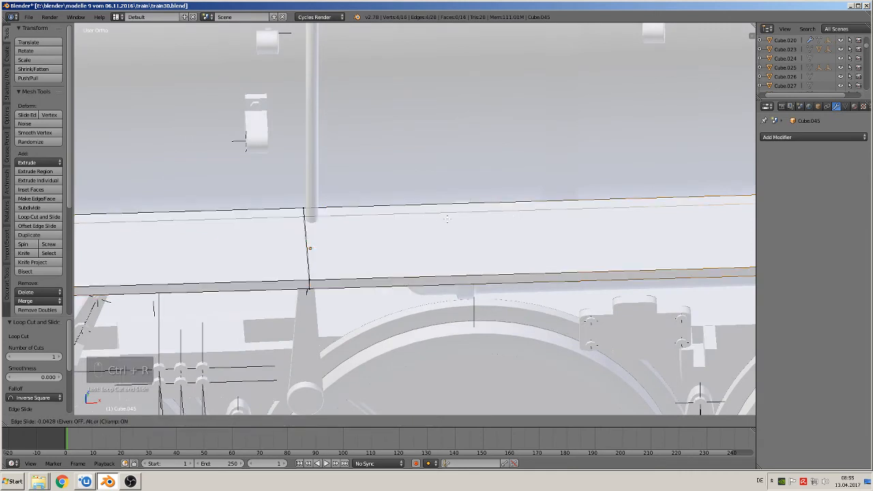
pyautogui.click(361, 211)
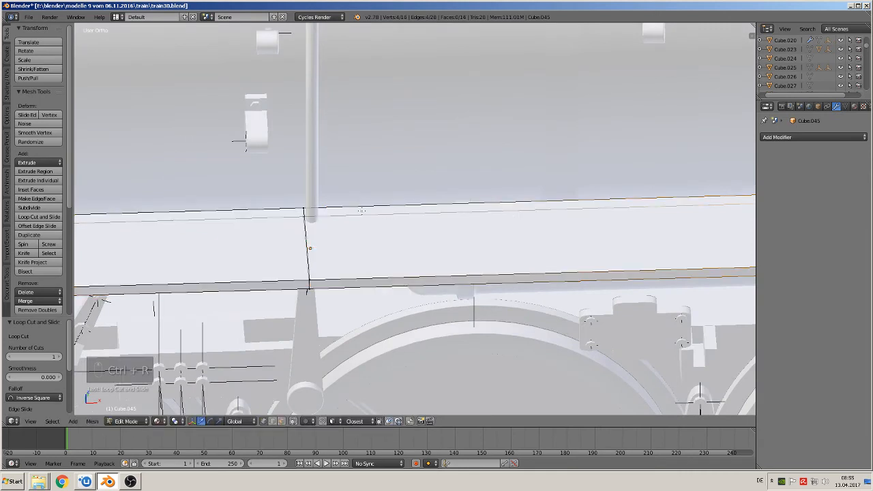
pyautogui.hotkey('ctrl', 'r')
pyautogui.click(612, 220)
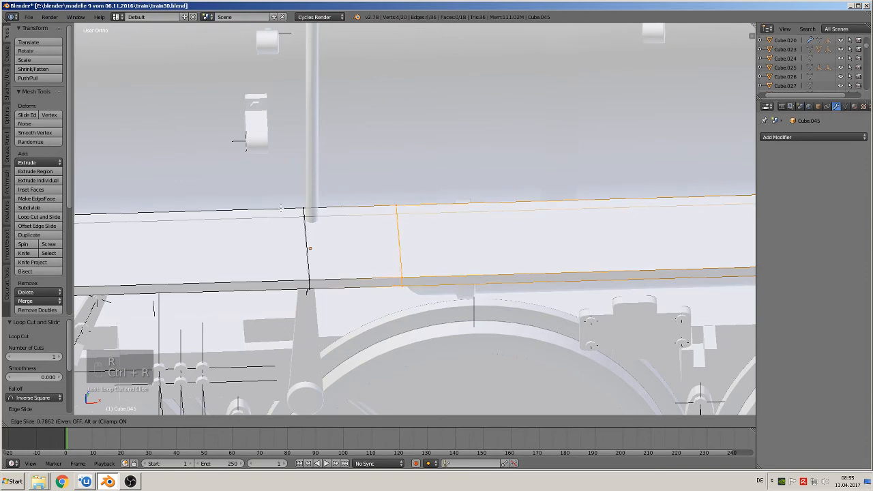
pyautogui.click(195, 186)
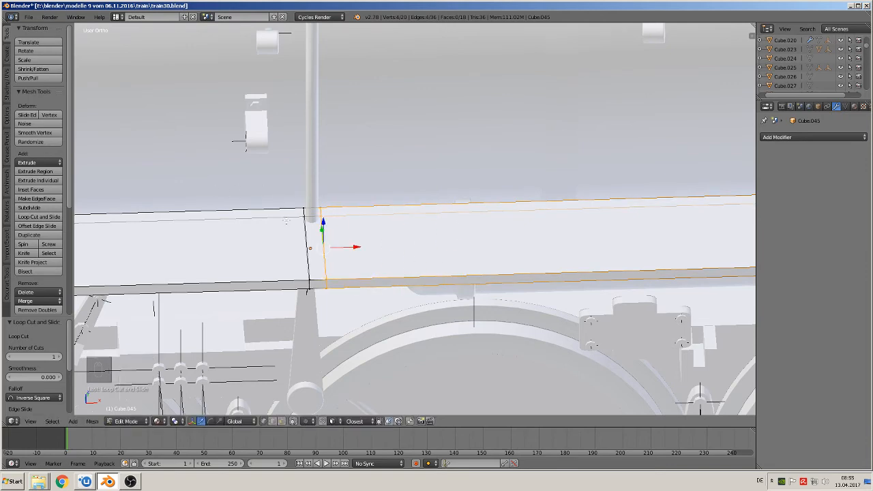
# Step: Add a lengthwise loop cut along the running board and slide it just outside the vertical pipe
pyautogui.moveTo(285, 221); pyautogui.dragTo(366, 235, button='middle')
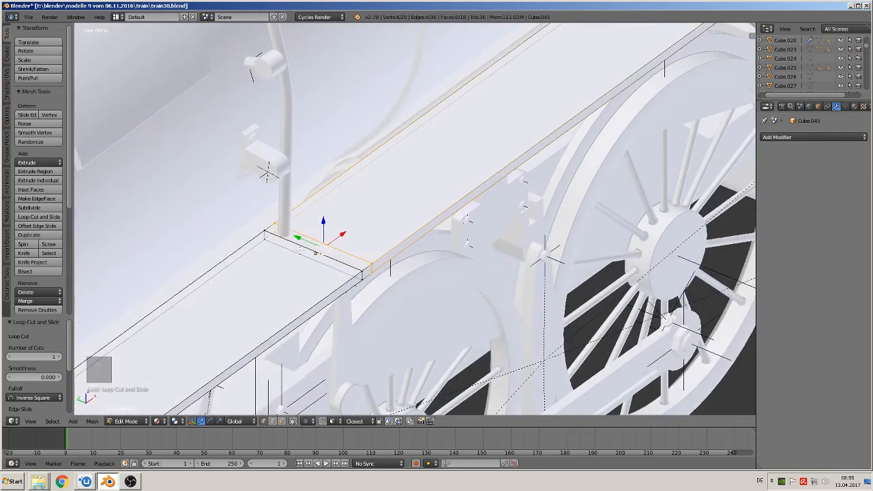
pyautogui.hotkey('ctrl', 'r')
pyautogui.click(299, 250)
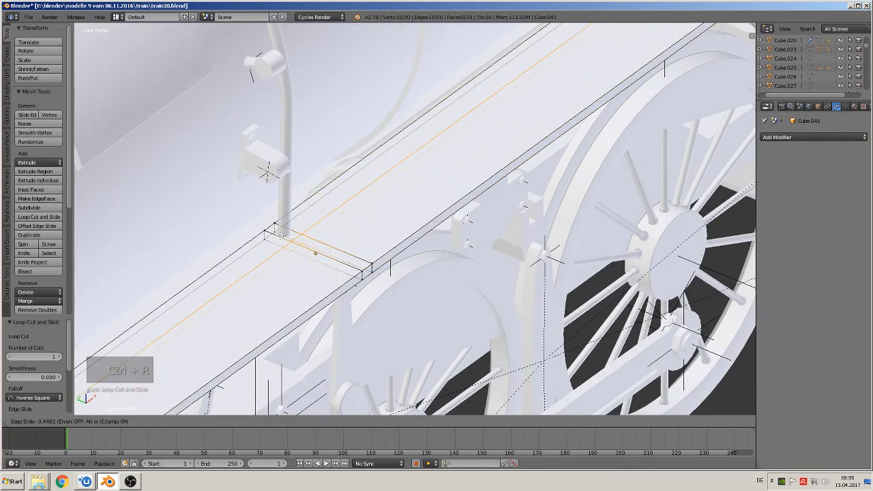
pyautogui.click(278, 229)
pyautogui.moveTo(277, 230); pyautogui.dragTo(395, 237, button='middle')
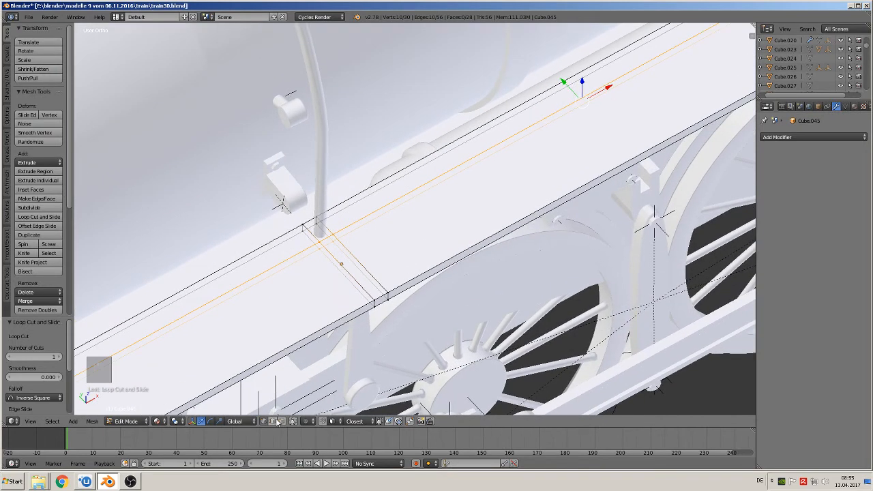
# Step: Delete the inner edges of the small running board section around the pipe to open a notch, then leave mesh editing
pyautogui.rightClick(303, 220)
pyautogui.press('x')
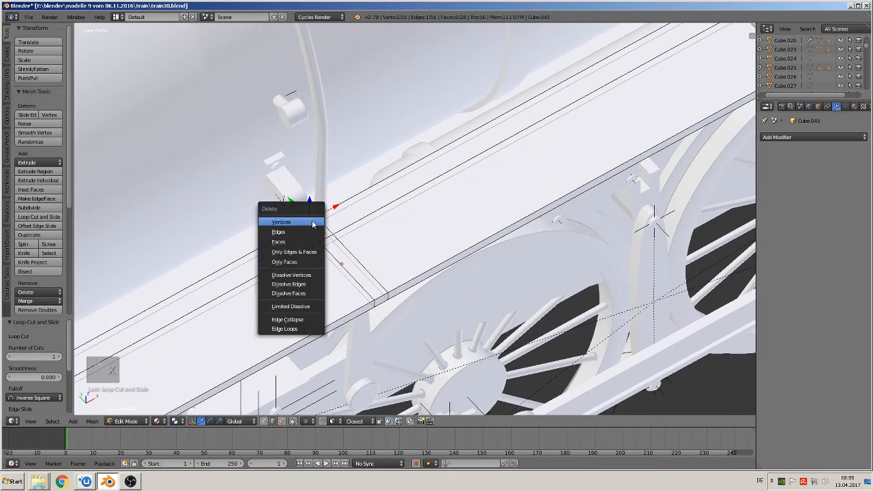
pyautogui.click(309, 230)
pyautogui.press('x')
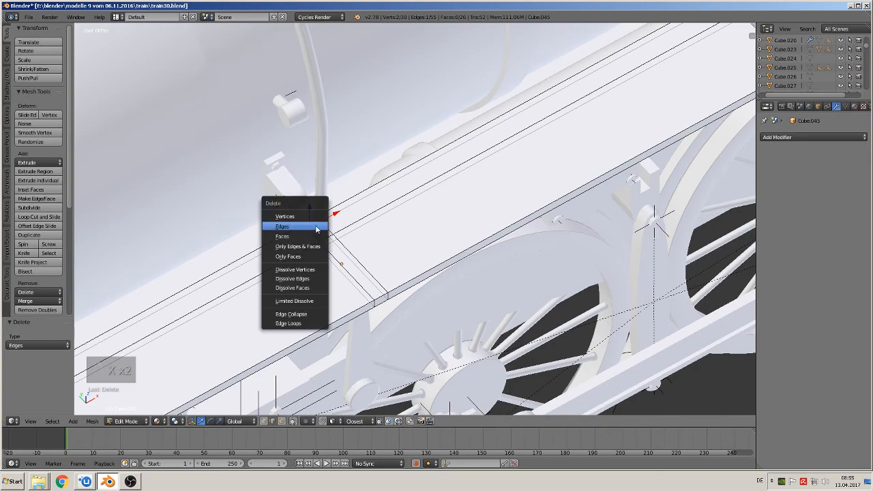
pyautogui.click(317, 226)
pyautogui.moveTo(318, 234); pyautogui.dragTo(295, 217, button='middle')
pyautogui.press('Tab')
pyautogui.scroll(-5, 295, 216)
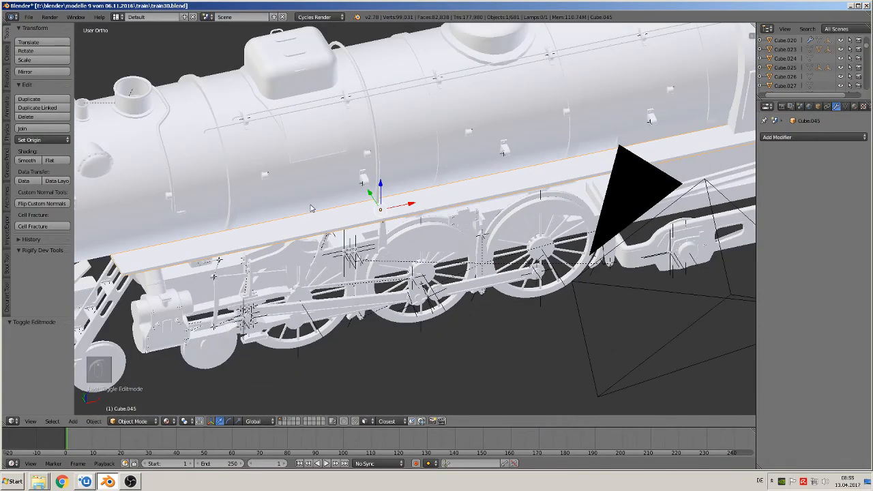
# Step: Edit the vertical boiler pipe's curve and move its uppermost handle about -0.013 in Y and -0.042 in Z
pyautogui.moveTo(310, 208); pyautogui.dragTo(370, 172, button='middle')
pyautogui.rightClick(366, 151)
pyautogui.press('Tab')
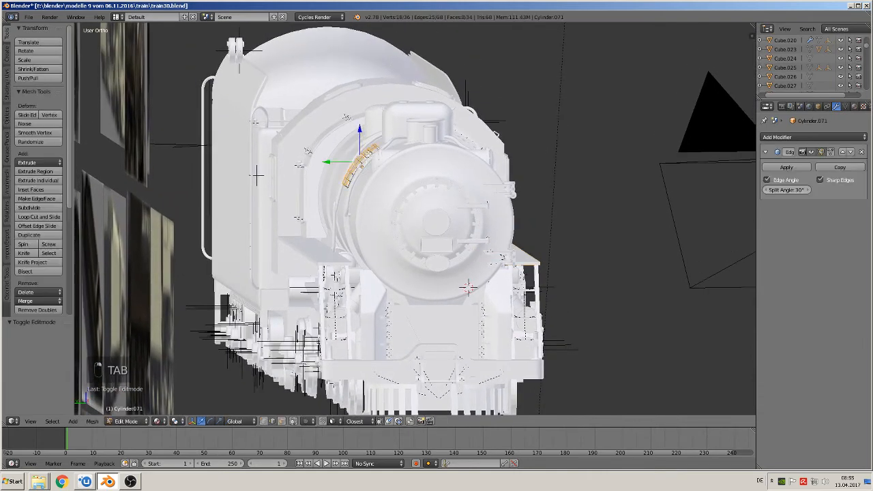
pyautogui.press('Tab')
pyautogui.rightClick(371, 146)
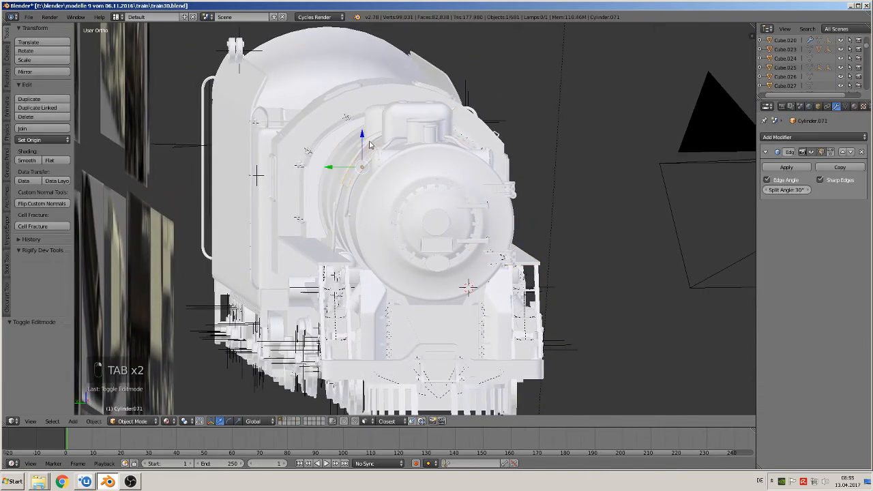
pyautogui.rightClick(370, 143)
pyautogui.press('Tab')
pyautogui.scroll(1, 370, 140)
pyautogui.keyDown('shift'); pyautogui.moveTo(370, 139); pyautogui.dragTo(437, 232, button='middle'); pyautogui.keyUp('shift')
pyautogui.scroll(2, 436, 232)
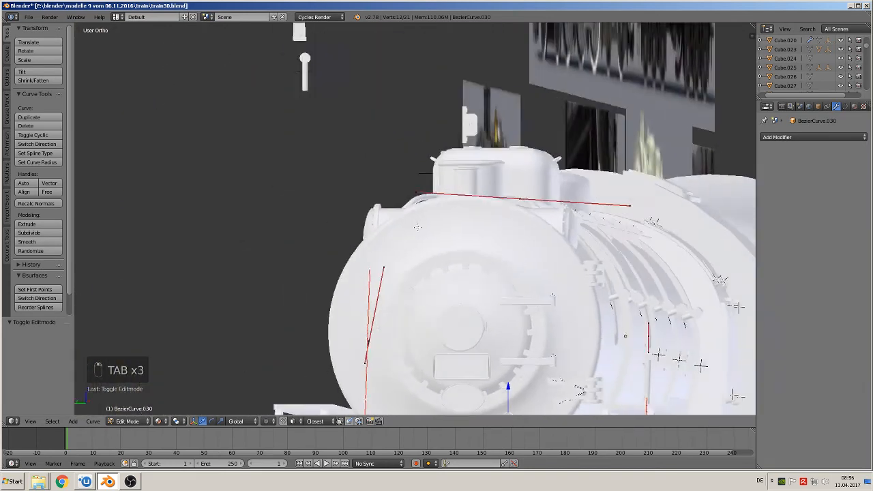
pyautogui.rightClick(421, 195)
pyautogui.press('g')
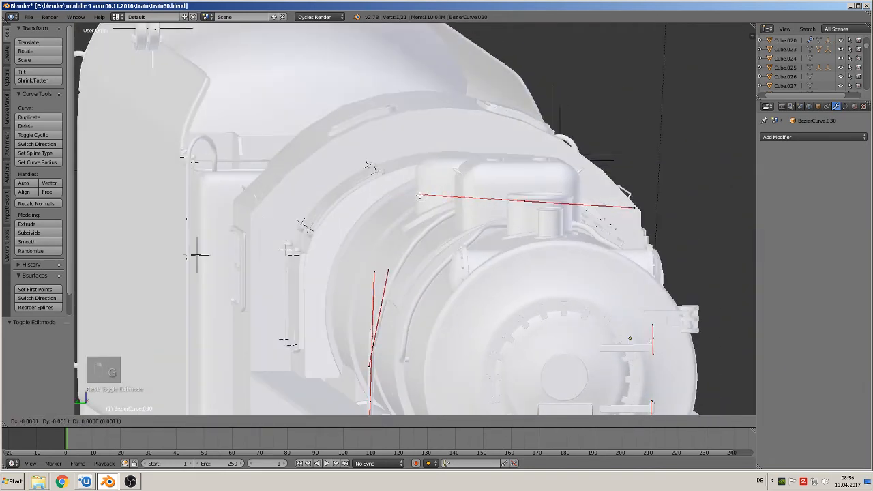
pyautogui.click(393, 289)
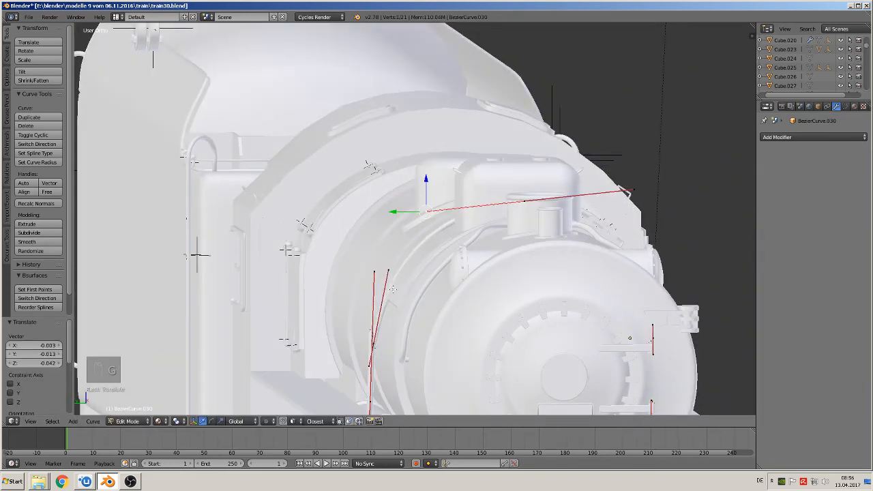
# Step: Move the next handle on the pipe's curve about 0.019 in Y beside the boiler and leave curve editing
pyautogui.rightClick(388, 272)
pyautogui.press('g')
pyautogui.click(417, 270)
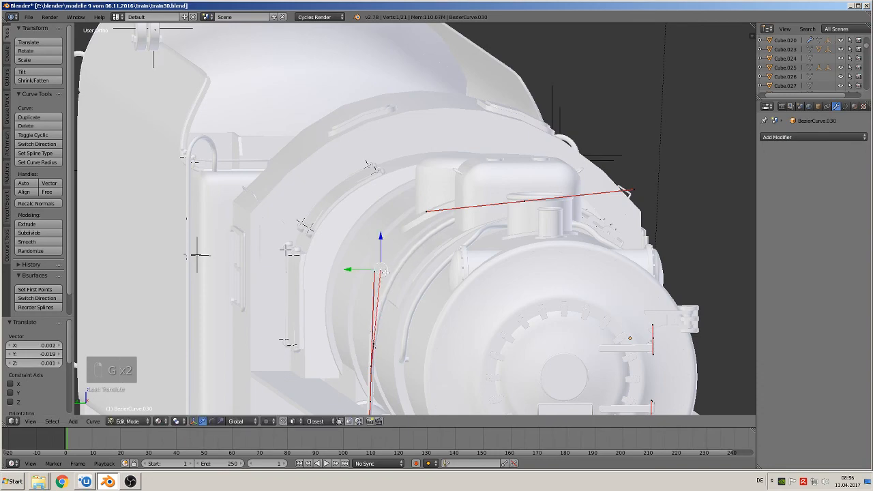
pyautogui.scroll(-4, 421, 271)
pyautogui.moveTo(309, 236); pyautogui.dragTo(570, 281, button='middle')
pyautogui.moveTo(359, 268); pyautogui.dragTo(413, 298, button='middle')
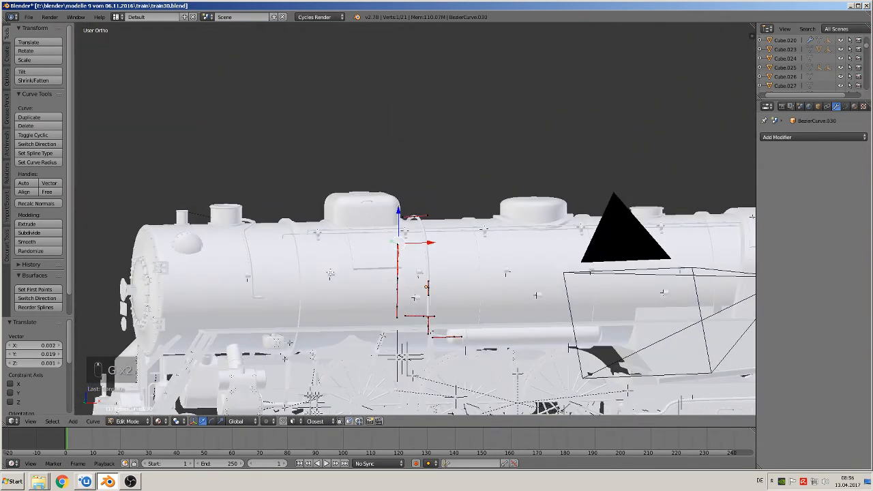
pyautogui.press('a')
pyautogui.press('Tab')
# Step: Move the round muff from above the tender to below the locomotive's driving wheels, about -3.945 in X and -1.566 in Z
pyautogui.scroll(-2, 475, 321)
pyautogui.moveTo(475, 321); pyautogui.dragTo(450, 315, button='middle')
pyautogui.scroll(2, 519, 297)
pyautogui.scroll(-2, 415, 230)
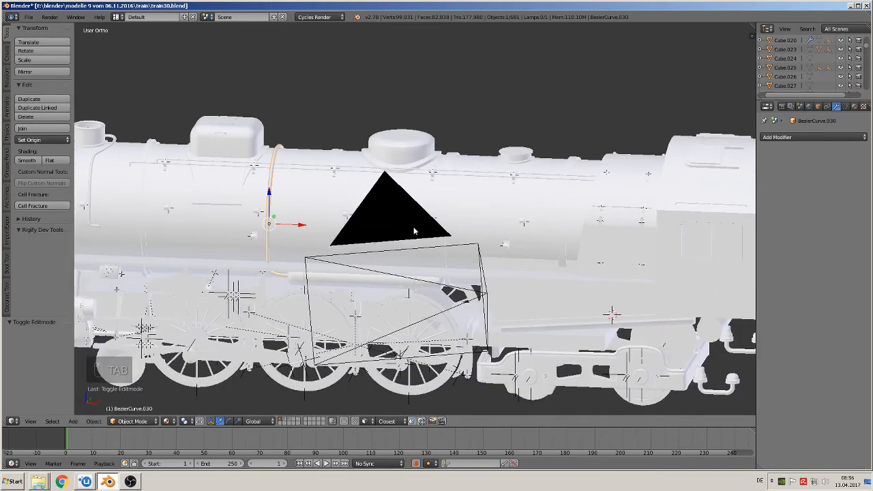
pyautogui.scroll(-2, 593, 244)
pyautogui.keyDown('shift'); pyautogui.moveTo(593, 244); pyautogui.dragTo(321, 211, button='middle'); pyautogui.keyUp('shift')
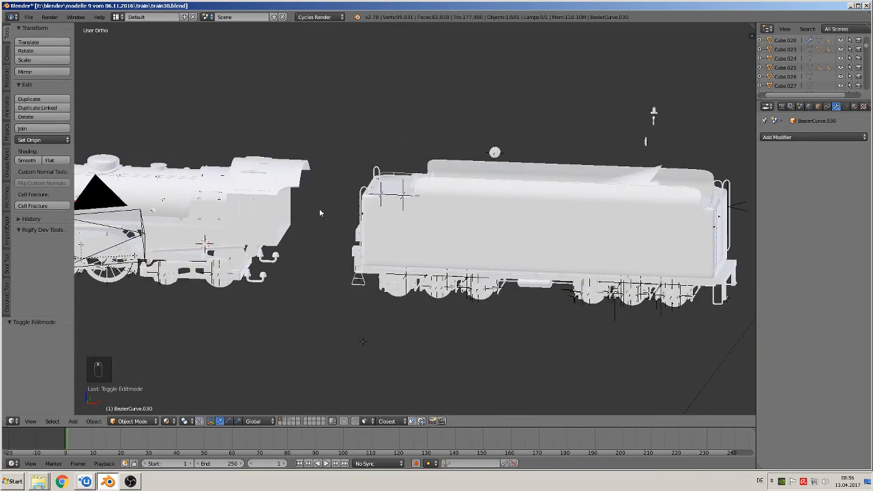
pyautogui.scroll(2, 429, 214)
pyautogui.moveTo(425, 218)
pyautogui.mouseDown(button='middle')
pyautogui.moveTo(438, 214)
pyautogui.moveTo(434, 204)
pyautogui.mouseUp(button='middle')
pyautogui.rightClick(434, 204)
pyautogui.scroll(4, 437, 231)
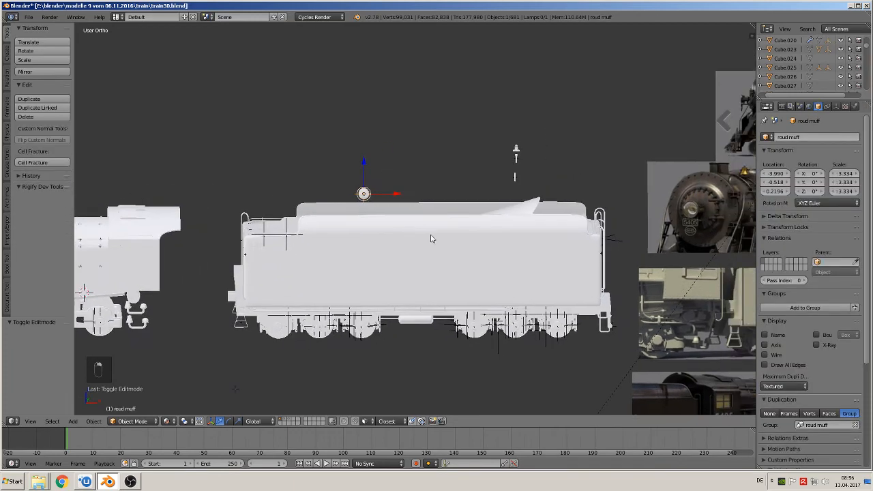
pyautogui.press('KP_Decimal')
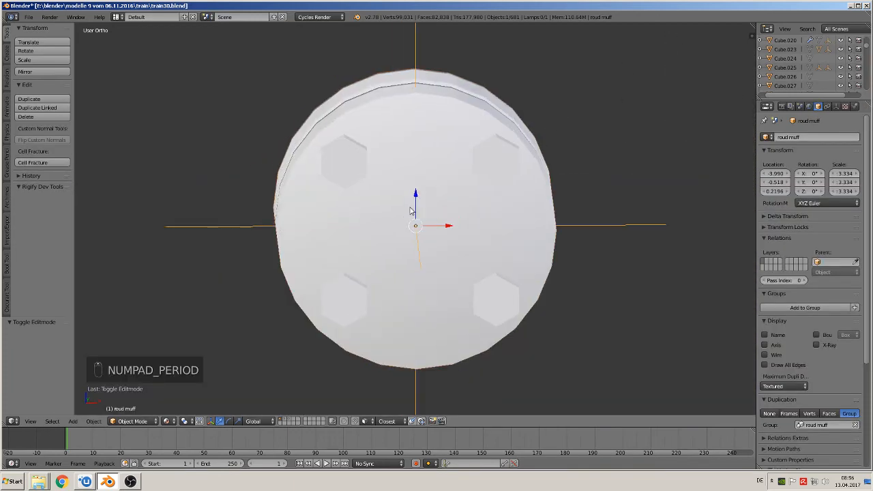
pyautogui.moveTo(407, 211)
pyautogui.mouseDown(button='middle')
pyautogui.moveTo(390, 200)
pyautogui.moveTo(343, 208)
pyautogui.moveTo(412, 215)
pyautogui.mouseUp(button='middle')
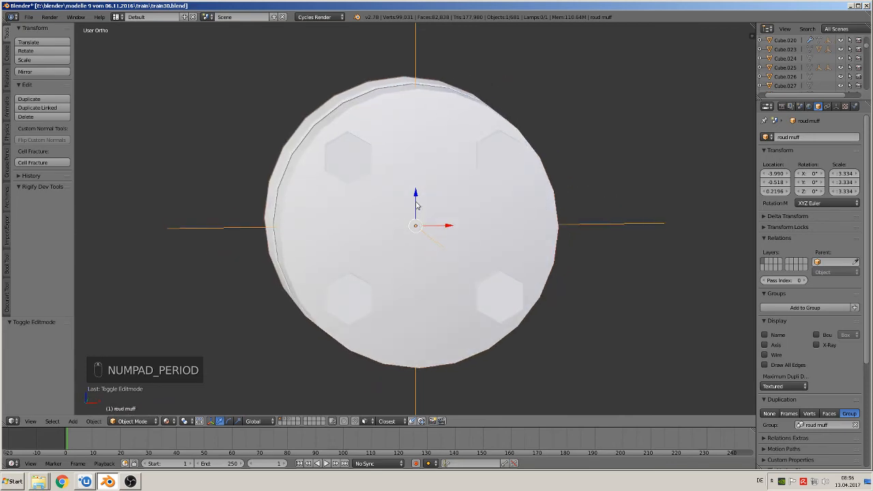
pyautogui.scroll(-8, 422, 218)
pyautogui.press('KP_1')
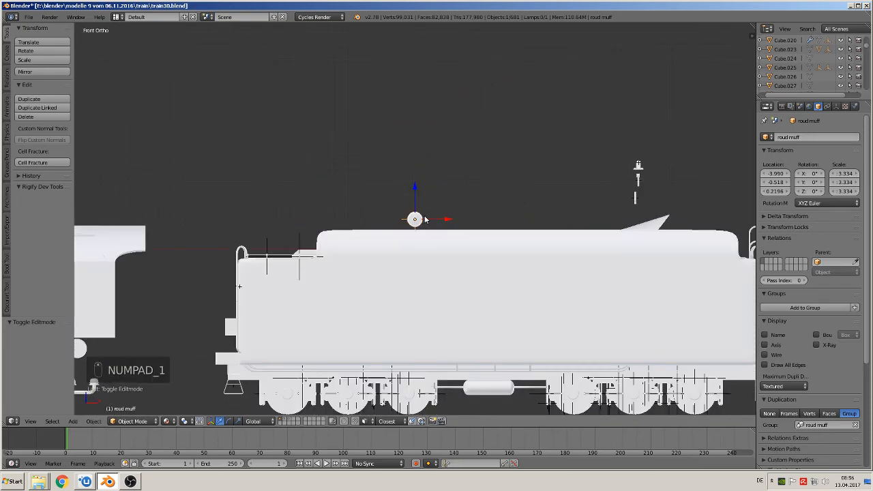
pyautogui.scroll(-4, 422, 218)
pyautogui.press('g')
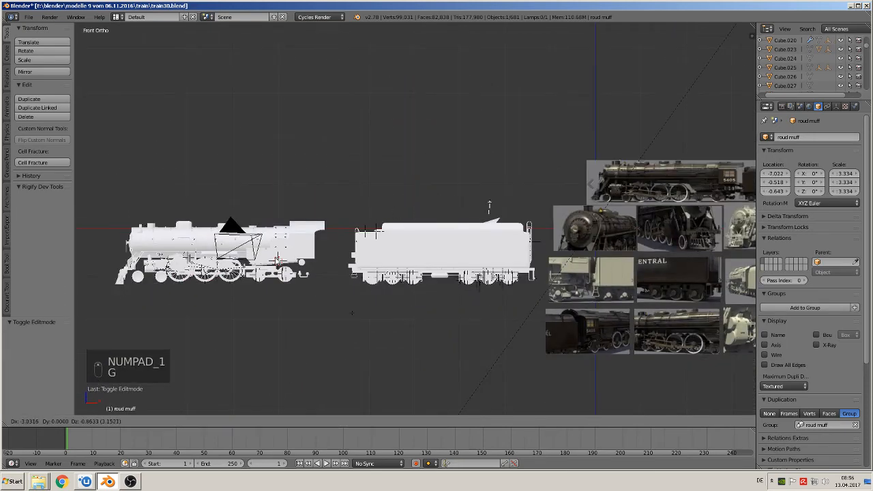
pyautogui.click(244, 287)
# Step: Lengthen the frame beam above the trailing truck by moving its rear end face about 0.776 along X
pyautogui.scroll(6, 450, 299)
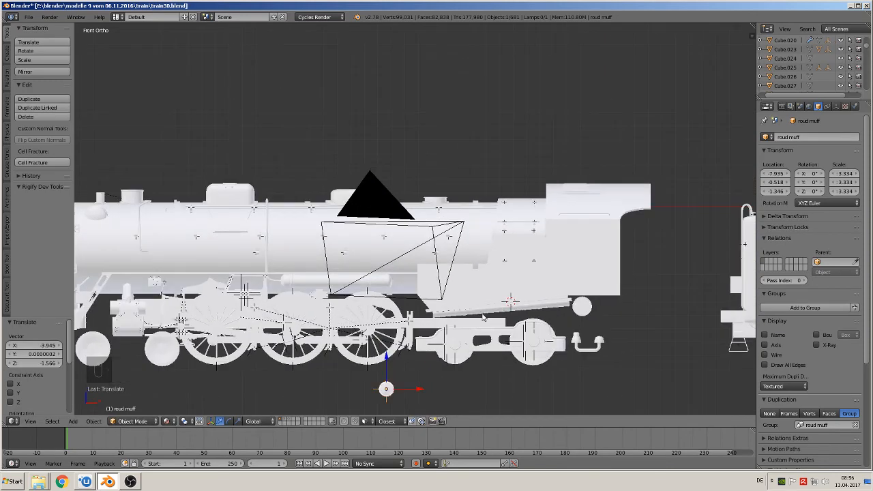
pyautogui.scroll(3, 483, 316)
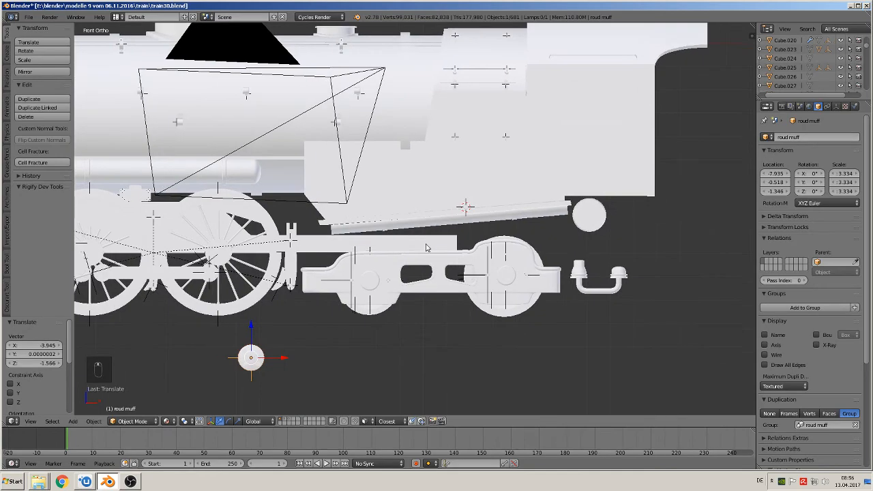
pyautogui.rightClick(427, 248)
pyautogui.moveTo(426, 248)
pyautogui.mouseDown(button='middle')
pyautogui.moveTo(460, 254)
pyautogui.moveTo(434, 266)
pyautogui.moveTo(411, 241)
pyautogui.mouseUp(button='middle')
pyautogui.scroll(2, 441, 254)
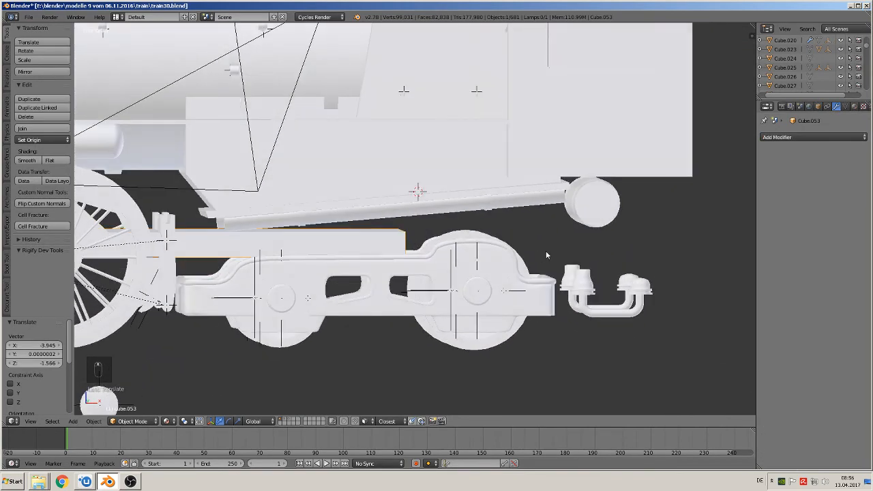
pyautogui.moveTo(495, 272); pyautogui.dragTo(402, 248, button='middle')
pyautogui.press('Tab')
pyautogui.press('e')
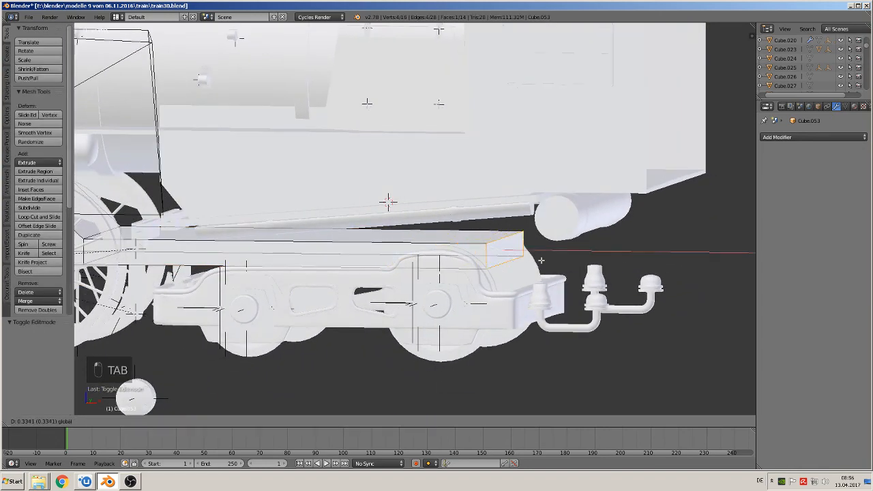
pyautogui.click(680, 281)
# Step: Add two crosswise loop cuts close together in the frame beam, just behind the last driving wheel
pyautogui.moveTo(665, 281); pyautogui.dragTo(687, 284, button='middle')
pyautogui.keyDown('shift'); pyautogui.moveTo(505, 279); pyautogui.dragTo(703, 235, button='middle'); pyautogui.keyUp('shift')
pyautogui.moveTo(601, 229); pyautogui.dragTo(427, 224, button='middle')
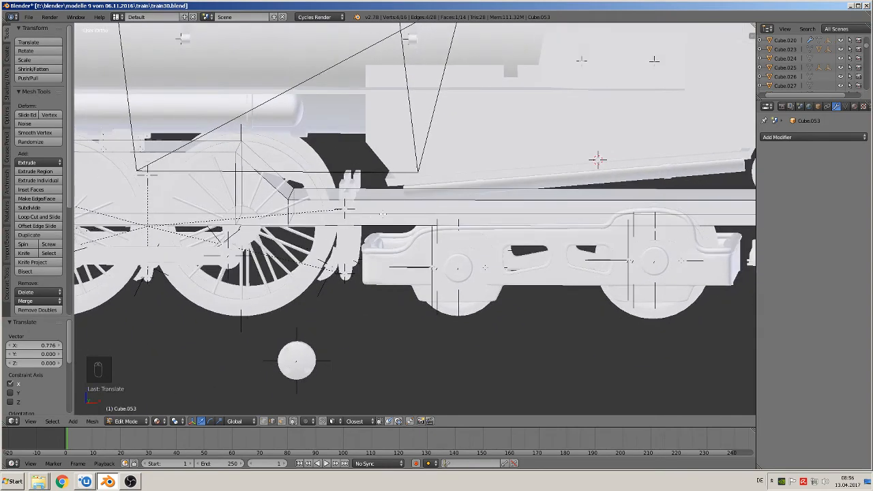
pyautogui.hotkey('ctrl', 'r')
pyautogui.click(375, 214)
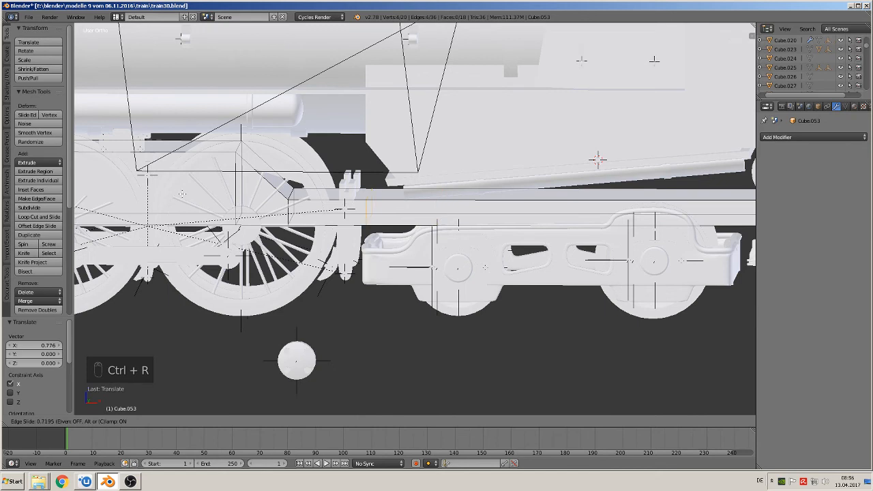
pyautogui.click(365, 204)
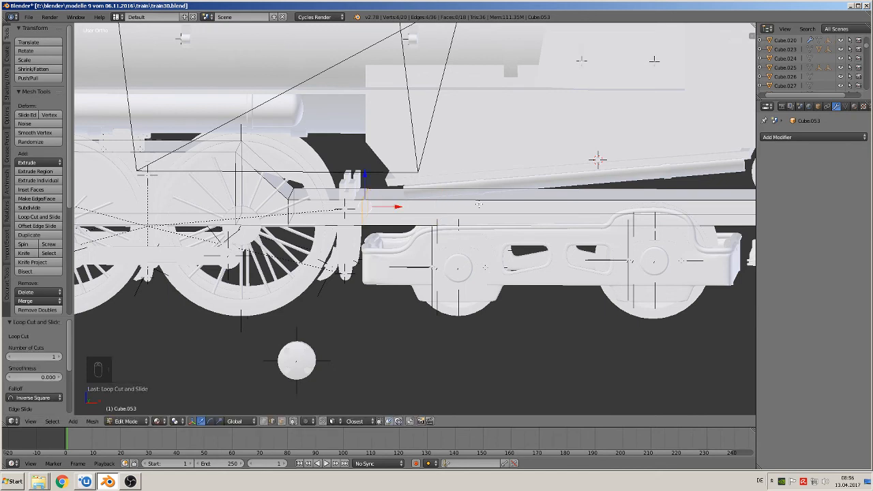
pyautogui.hotkey('ctrl', 'r')
pyautogui.click(268, 190)
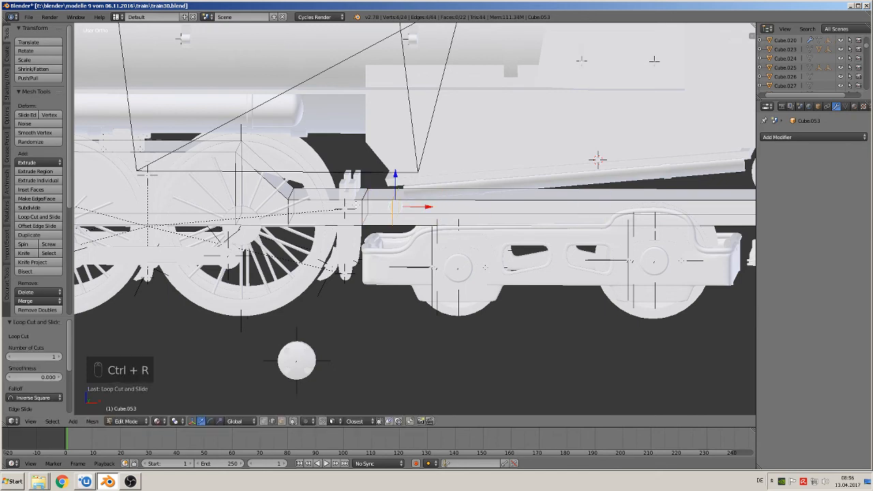
# Step: Lower the faces of the frame beam's rear section about 0.039 so it steps down behind the cuts, and leave mesh editing
pyautogui.keyDown('shift'); pyautogui.moveTo(726, 222); pyautogui.dragTo(600, 231, button='middle'); pyautogui.keyUp('shift')
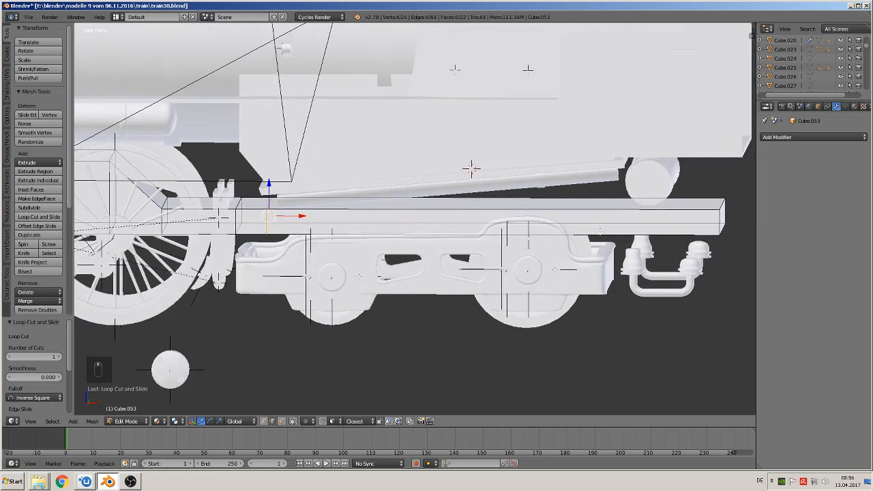
pyautogui.rightClick(721, 221)
pyautogui.click(282, 420)
pyautogui.keyDown('alt'); pyautogui.rightClick(454, 208); pyautogui.keyUp('alt')
pyautogui.moveTo(497, 184); pyautogui.dragTo(497, 199)
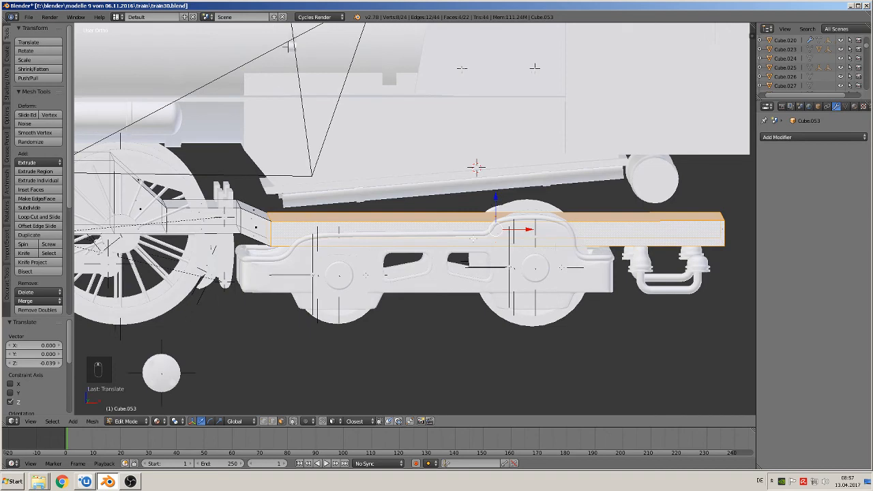
pyautogui.keyDown('shift'); pyautogui.moveTo(497, 199); pyautogui.dragTo(418, 180, button='middle'); pyautogui.keyUp('shift')
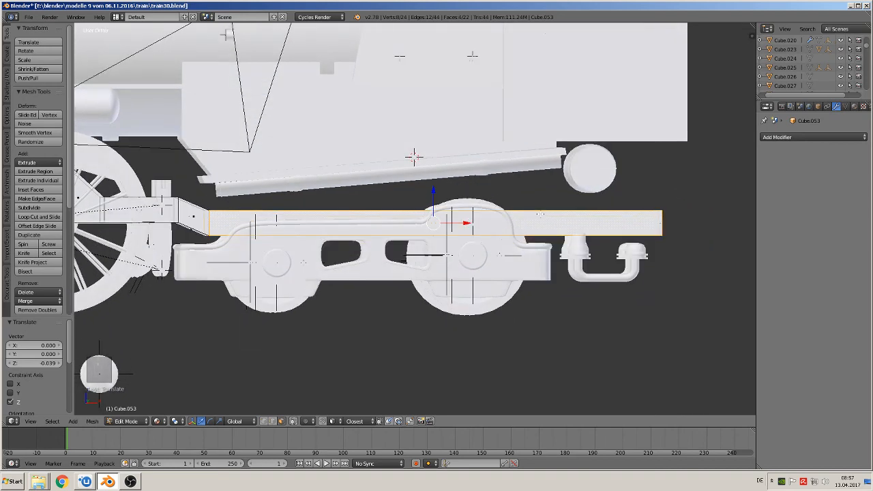
pyautogui.press('Tab')
# Step: Lower the firebox side together with the sloping pipe and plate beneath it by about 0.043
pyautogui.rightClick(399, 176)
pyautogui.moveTo(361, 198); pyautogui.dragTo(326, 194, button='middle')
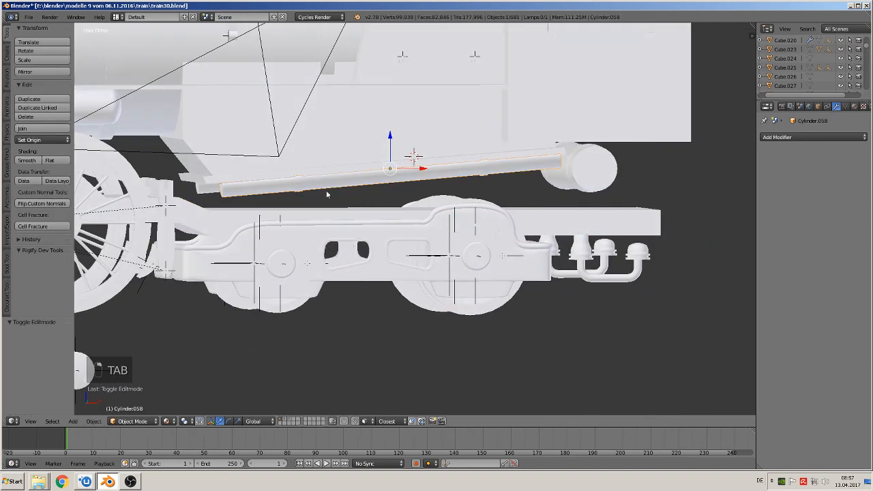
pyautogui.keyDown('shift'); pyautogui.rightClick(202, 187); pyautogui.keyUp('shift')
pyautogui.keyDown('shift'); pyautogui.rightClick(218, 176); pyautogui.keyUp('shift')
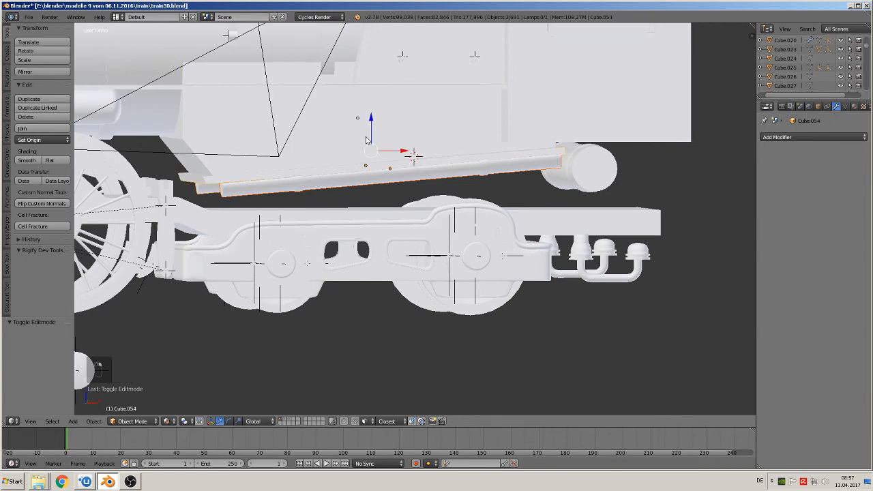
pyautogui.moveTo(373, 127); pyautogui.dragTo(372, 142)
pyautogui.moveTo(372, 142)
pyautogui.mouseDown(button='middle')
pyautogui.moveTo(345, 148)
pyautogui.moveTo(359, 147)
pyautogui.mouseUp(button='middle')
# Step: Move the front end face of the frame beam about 0.330 forward, past the steam cylinder
pyautogui.scroll(-1, 356, 155)
pyautogui.scroll(-7, 356, 155)
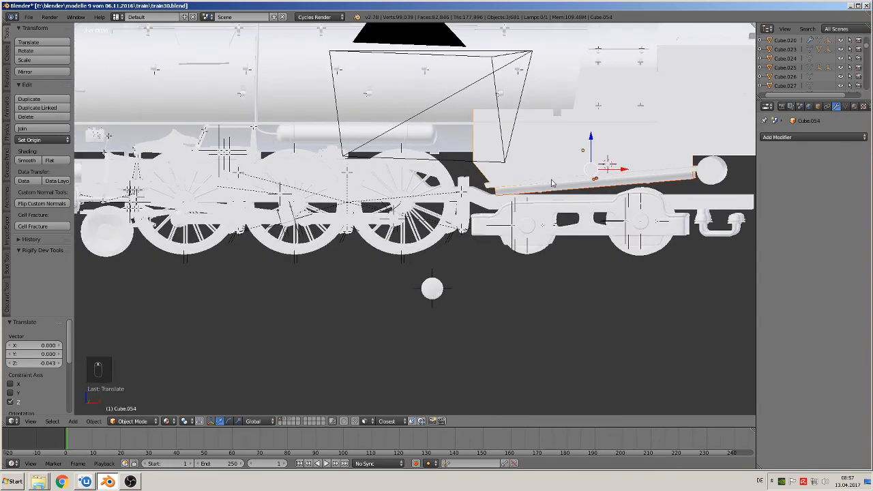
pyautogui.scroll(2, 513, 213)
pyautogui.scroll(3, 513, 213)
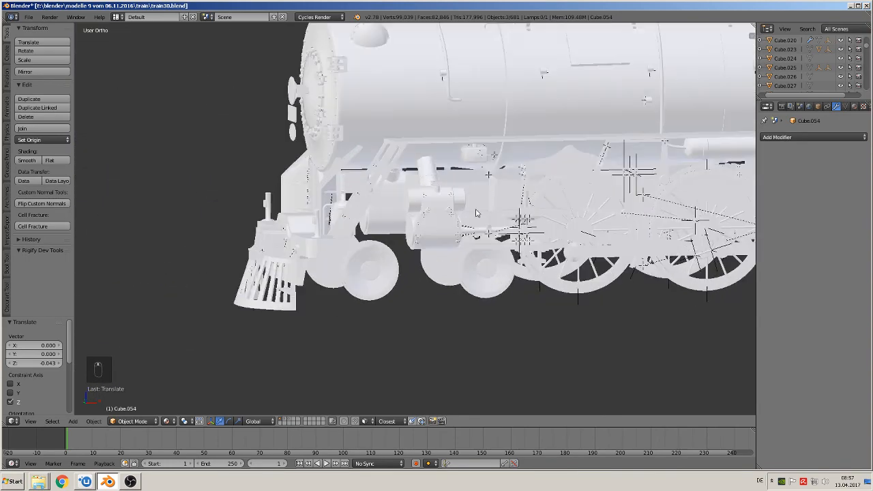
pyautogui.rightClick(479, 210)
pyautogui.scroll(1, 481, 217)
pyautogui.scroll(2, 481, 217)
pyautogui.press('Tab')
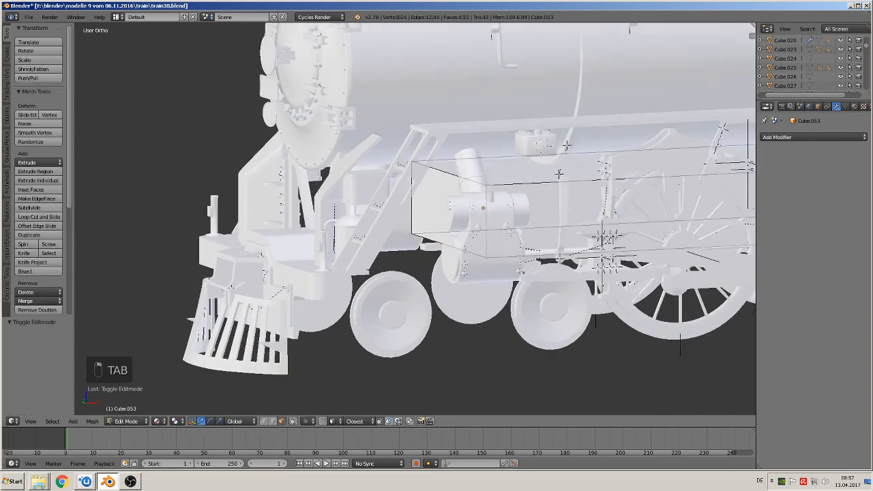
pyautogui.moveTo(482, 208); pyautogui.dragTo(378, 212)
# Step: Pull the frame's front face back slightly, extrude it about 0.113 forward, and lower the new top edge about 0.124 into a slope
pyautogui.moveTo(377, 212); pyautogui.dragTo(347, 217, button='middle')
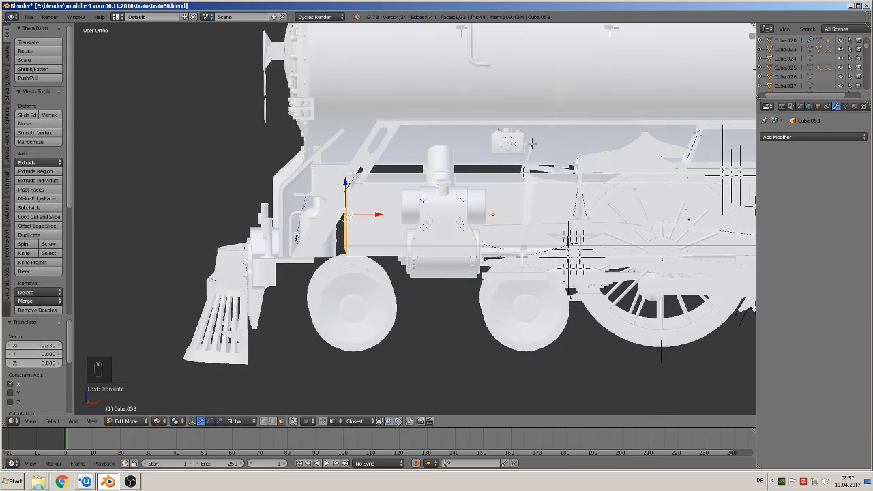
pyautogui.moveTo(362, 213)
pyautogui.mouseDown()
pyautogui.moveTo(400, 215)
pyautogui.moveTo(369, 214)
pyautogui.mouseUp()
pyautogui.press('e')
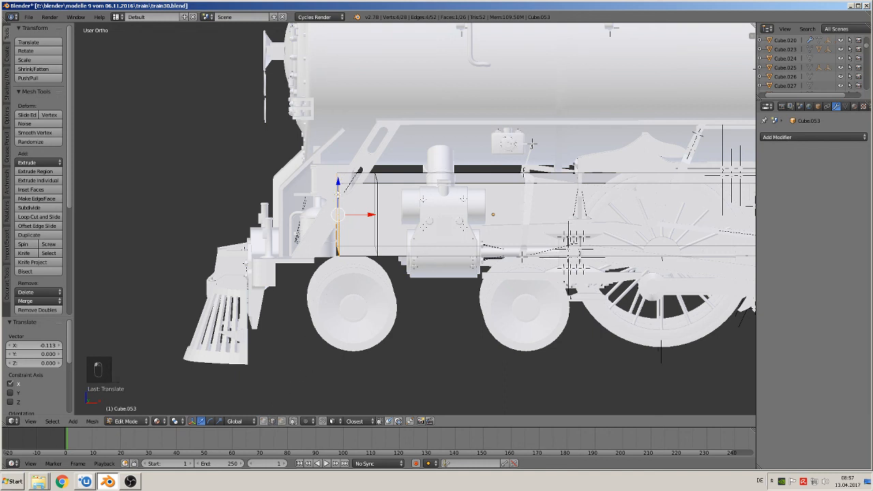
pyautogui.rightClick(339, 178)
pyautogui.moveTo(340, 154); pyautogui.dragTo(341, 194)
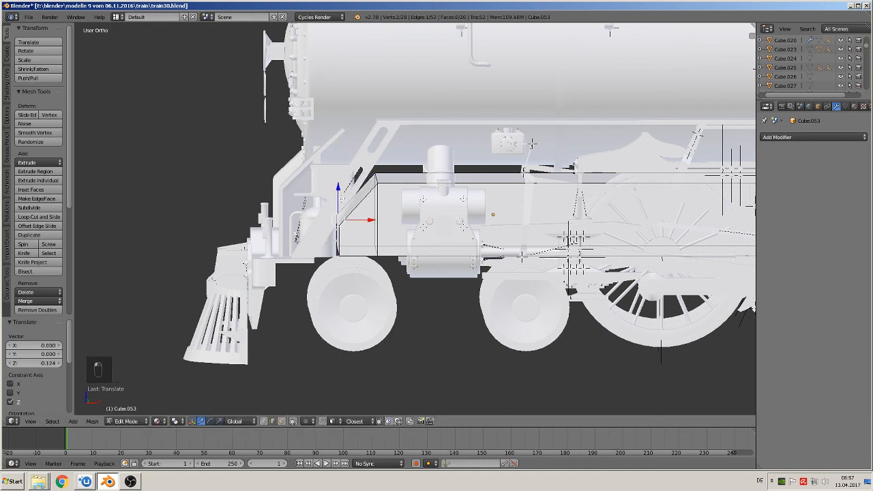
# Step: Extrude the lowered front end face of the frame beam about 0.072 forward and leave mesh editing
pyautogui.click(282, 421)
pyautogui.rightClick(336, 235)
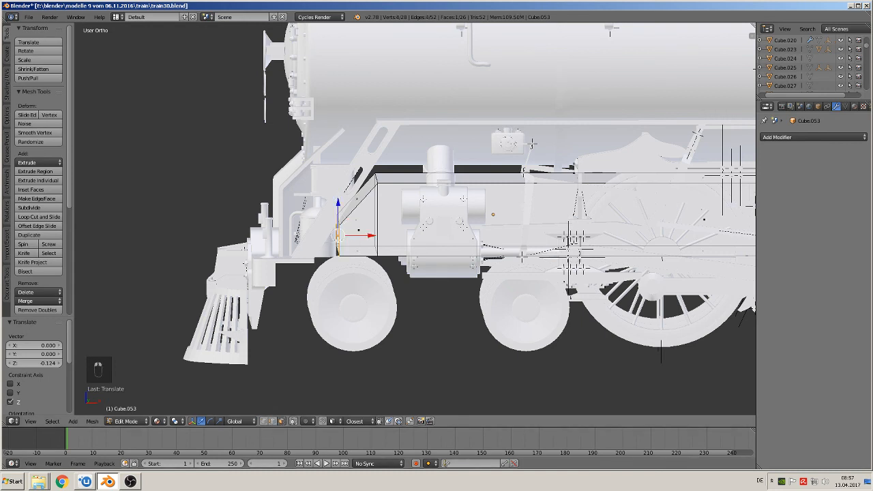
pyautogui.press('e')
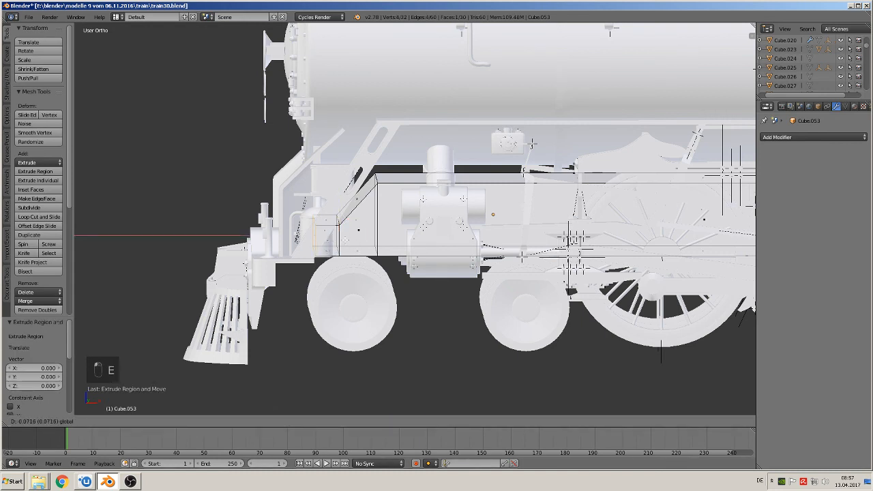
pyautogui.click(344, 238)
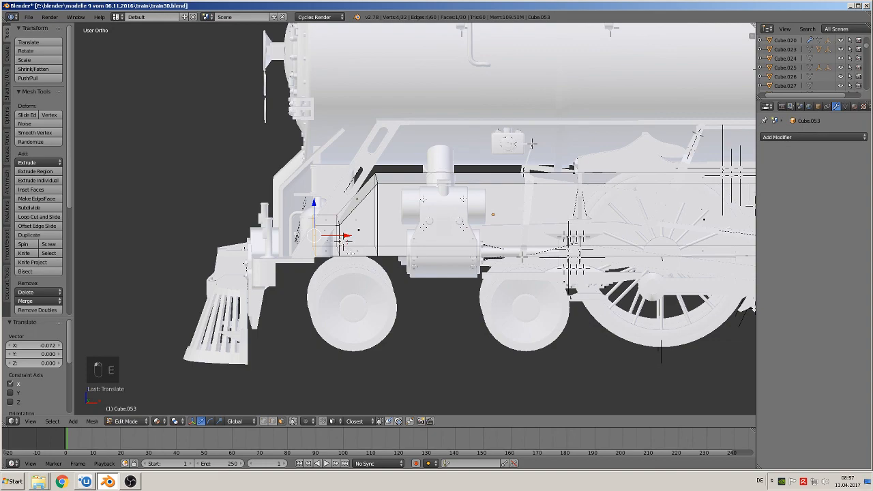
pyautogui.press('Tab')
# Step: Examine the extended frame beam along the whole locomotive from the side and from oblique front angles
pyautogui.scroll(-6, 409, 270)
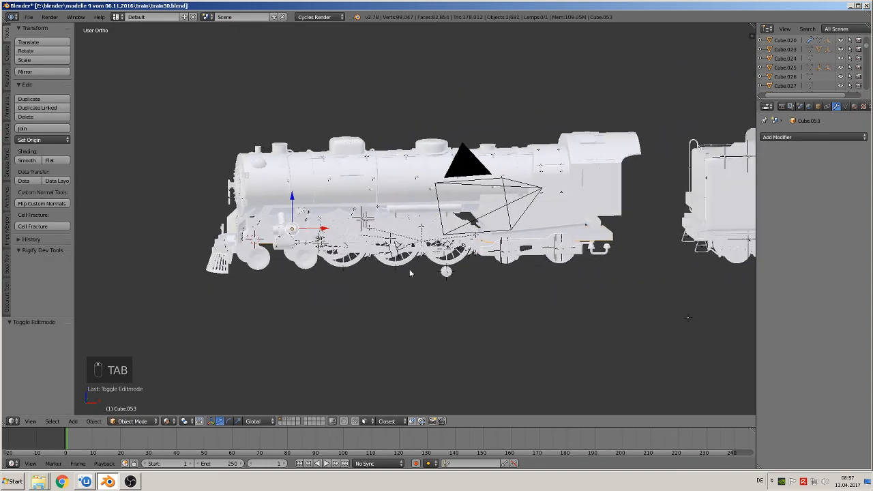
pyautogui.scroll(2, 411, 270)
pyautogui.moveTo(439, 268); pyautogui.dragTo(356, 271, button='middle')
pyautogui.keyDown('shift'); pyautogui.moveTo(593, 217); pyautogui.dragTo(436, 259, button='middle'); pyautogui.keyUp('shift')
pyautogui.scroll(-2, 392, 242)
pyautogui.scroll(4, 437, 259)
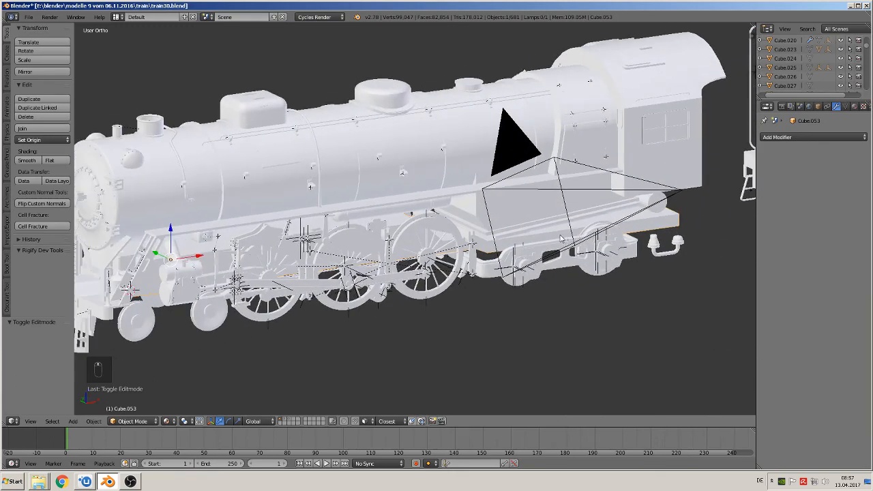
pyautogui.scroll(3, 561, 238)
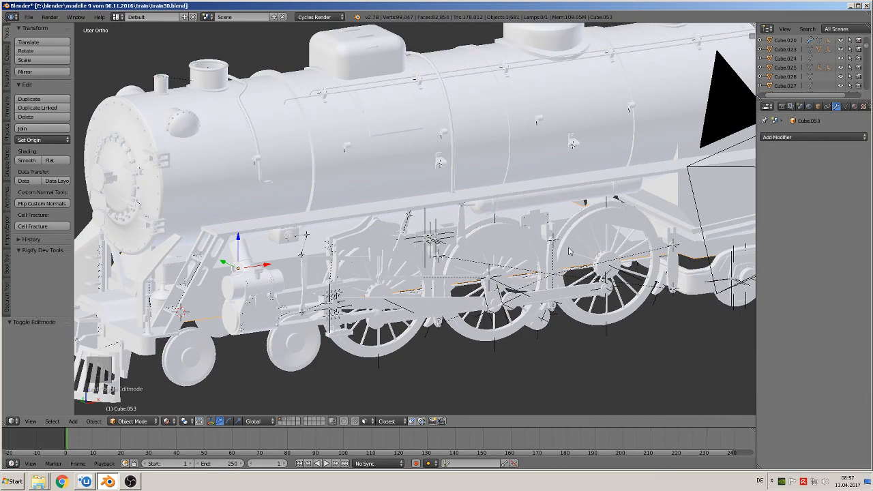
pyautogui.scroll(-2, 491, 264)
pyautogui.moveTo(464, 269); pyautogui.dragTo(496, 257, button='middle')
pyautogui.scroll(-2, 496, 256)
pyautogui.scroll(-2, 496, 256)
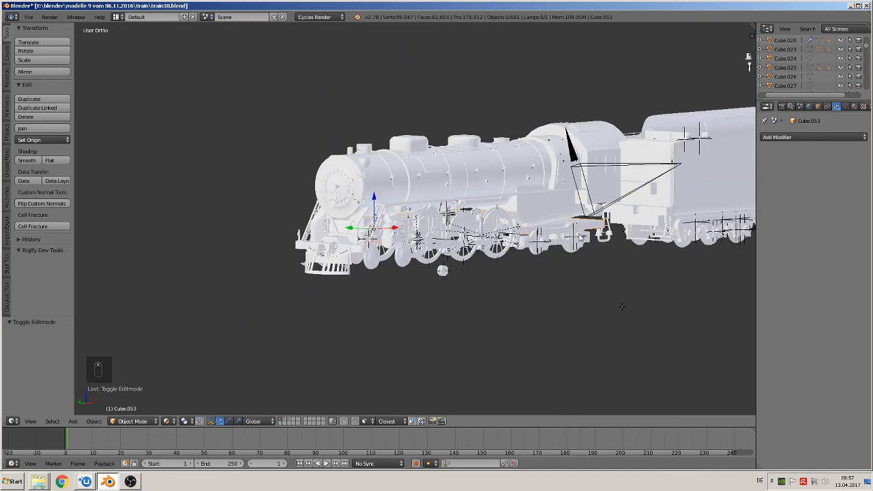
# Step: Save the locomotive model to the existing file train30.blend
pyautogui.keyDown('shift'); pyautogui.moveTo(568, 239); pyautogui.dragTo(353, 290, button='middle'); pyautogui.keyUp('shift')
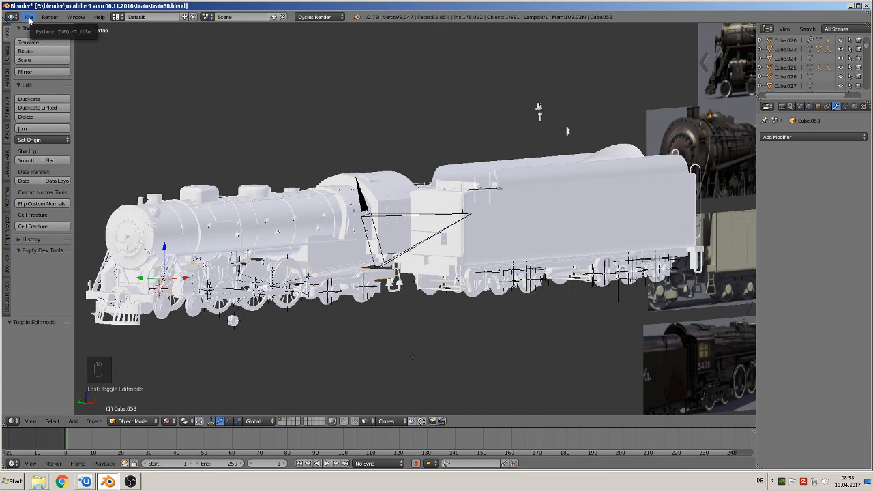
pyautogui.click(27, 19)
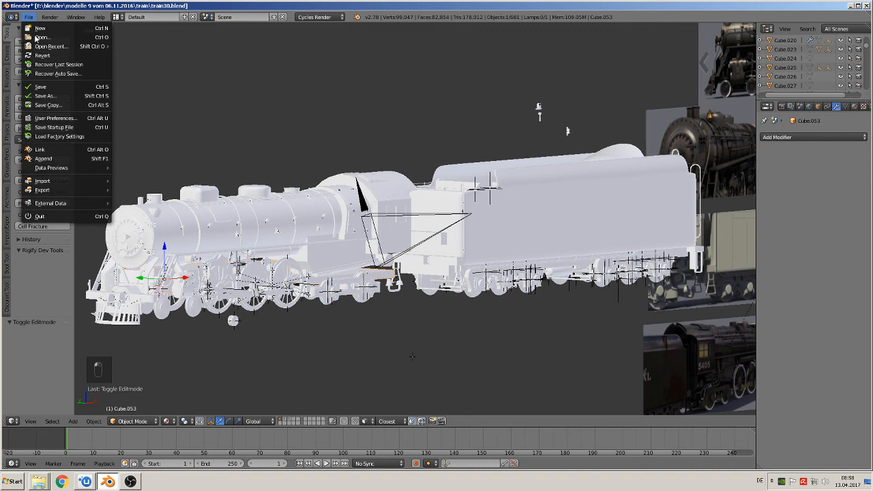
pyautogui.click(46, 89)
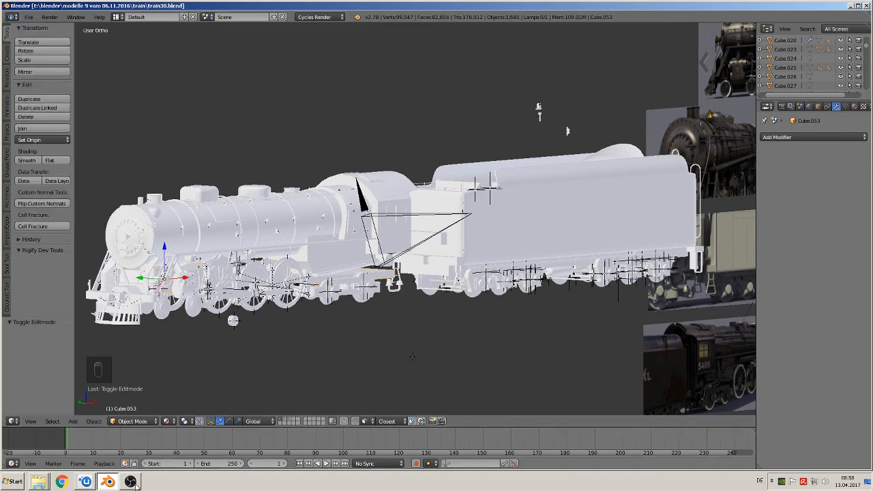